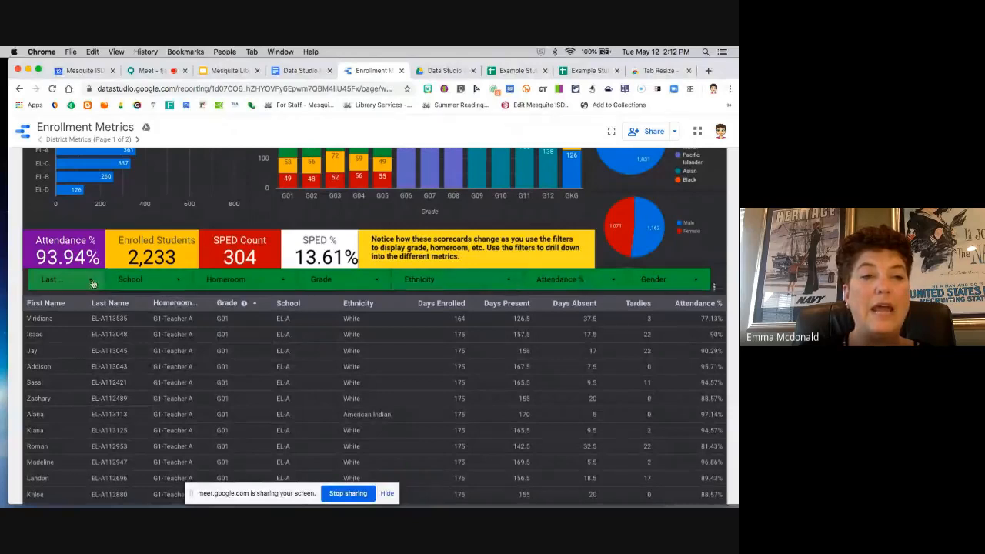
Step: Filter the School control to MS only and review the resulting enrollment charts and scorecards
left_click(180, 281)
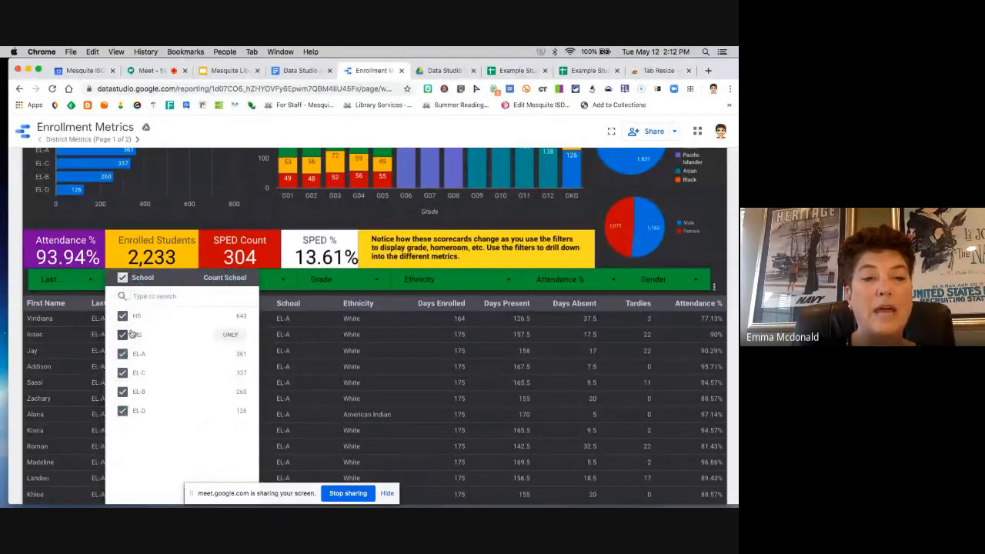
left_click(230, 335)
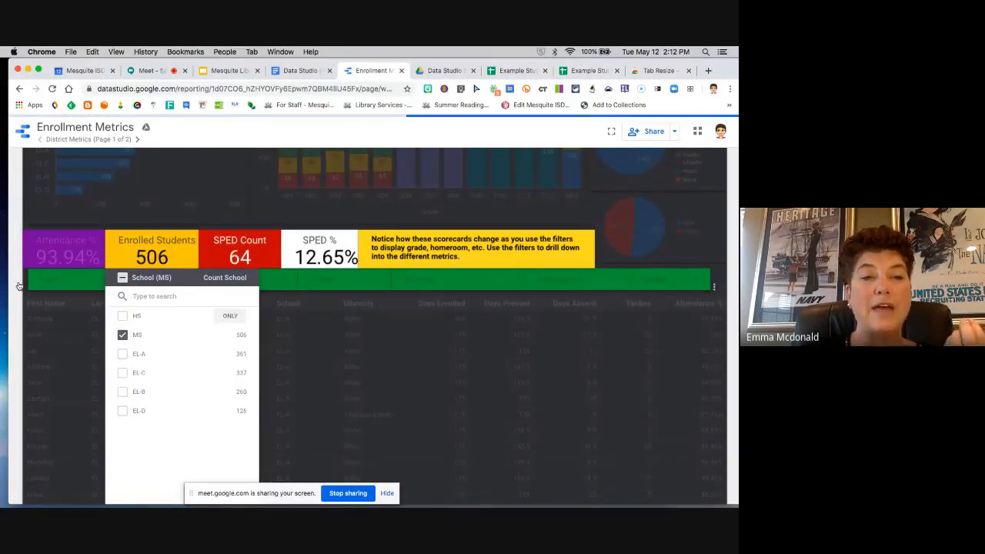
left_click(123, 279)
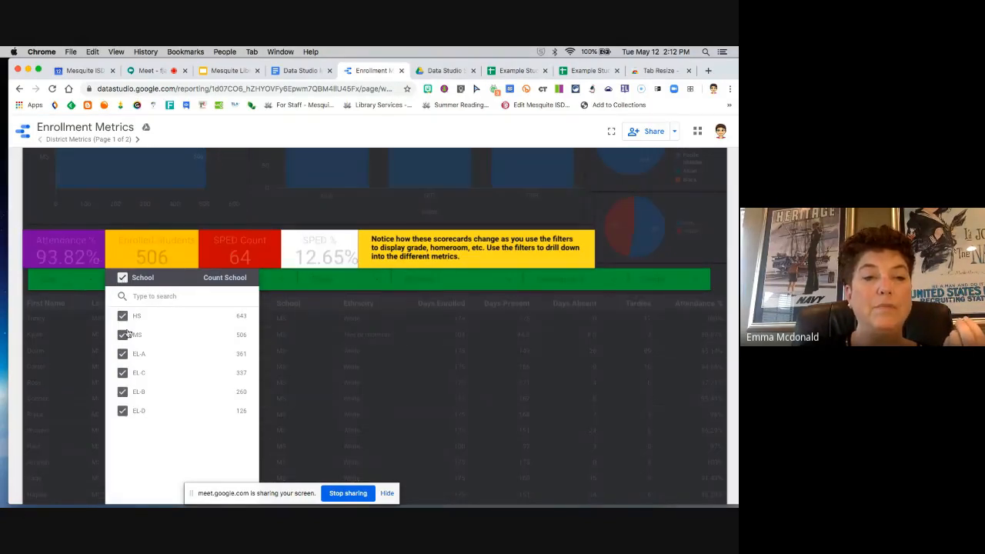
left_click(228, 336)
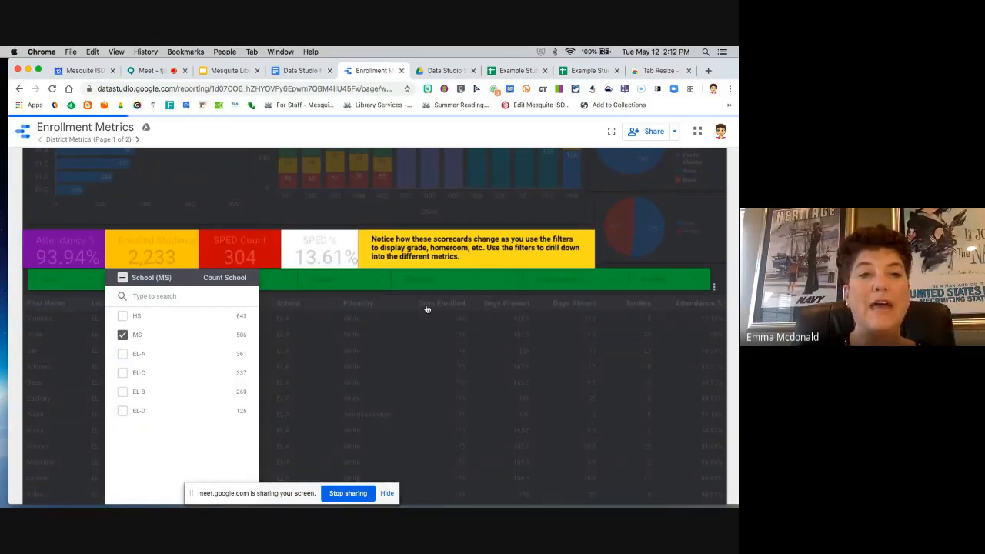
left_click(531, 309)
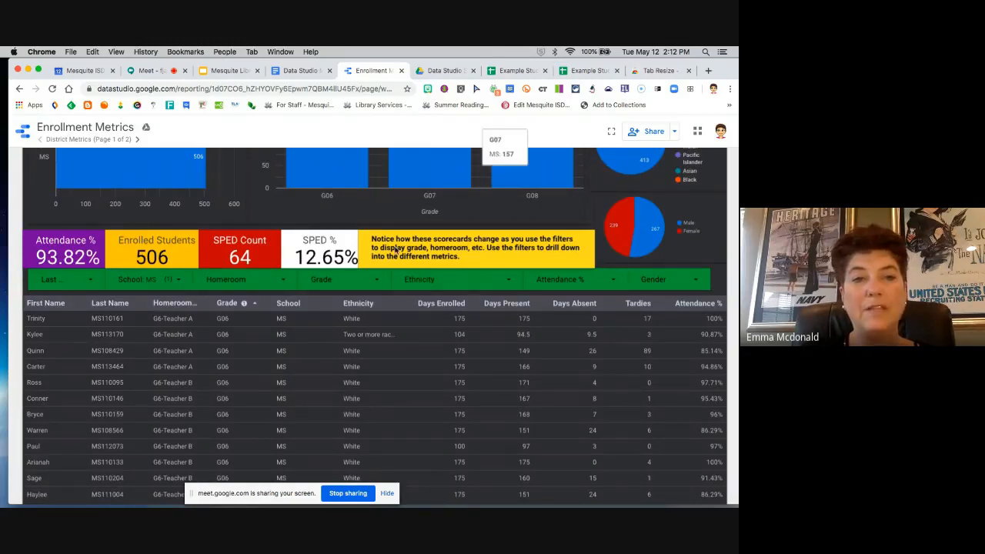
scroll(312, 330, "up", 1)
scroll(312, 329, "up", 3)
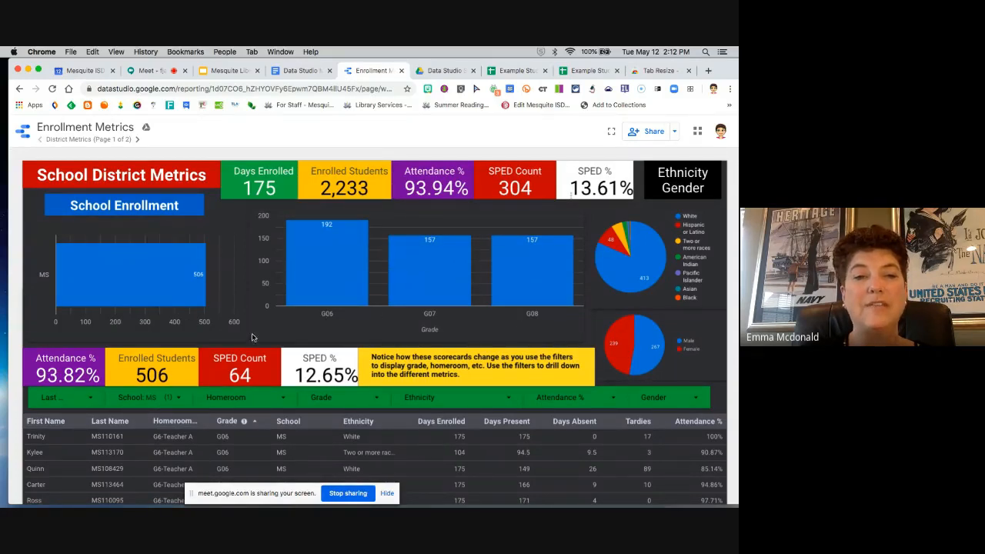
mouse_move(196, 282)
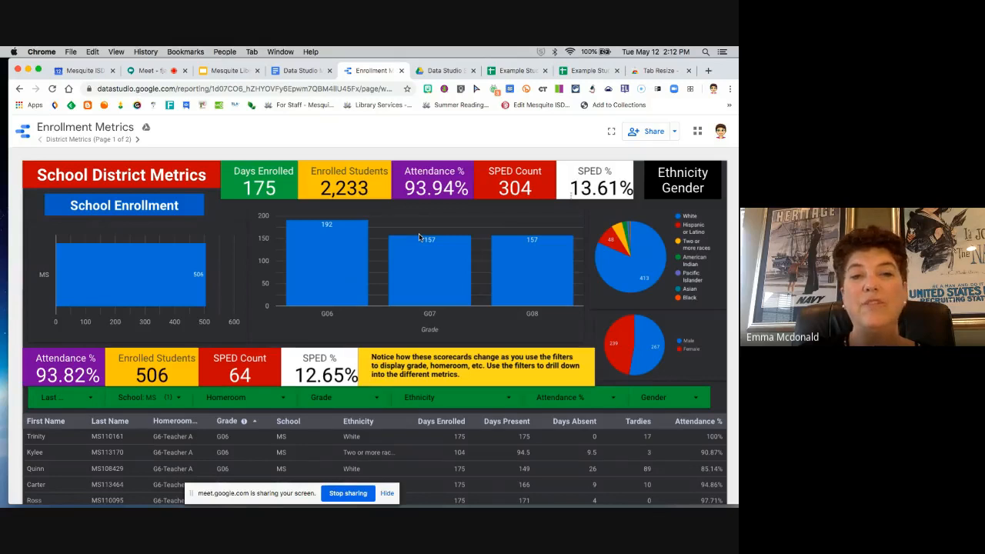
Step: Filter the Grade control to G07 only and review the updated scorecards and charts
scroll(418, 233, "down", 3)
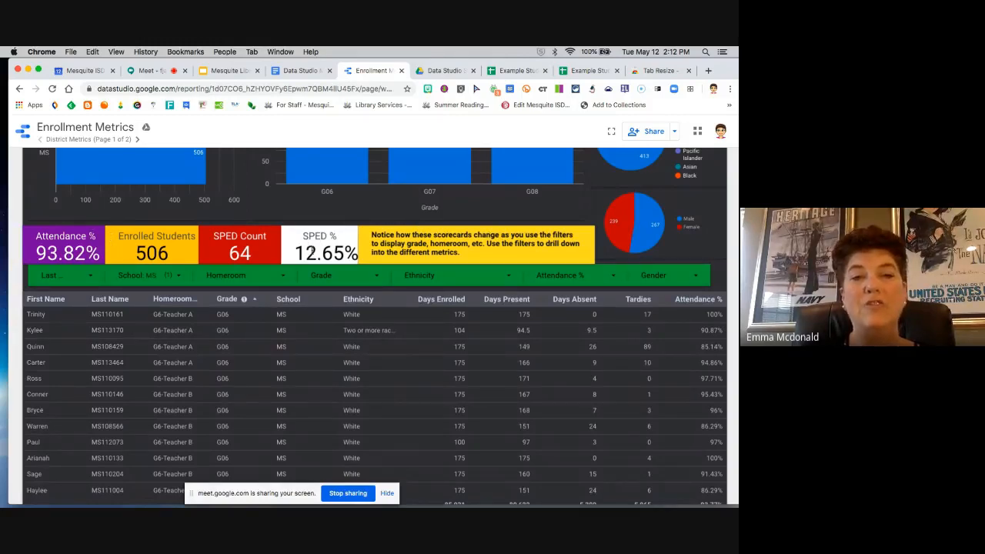
left_click(378, 280)
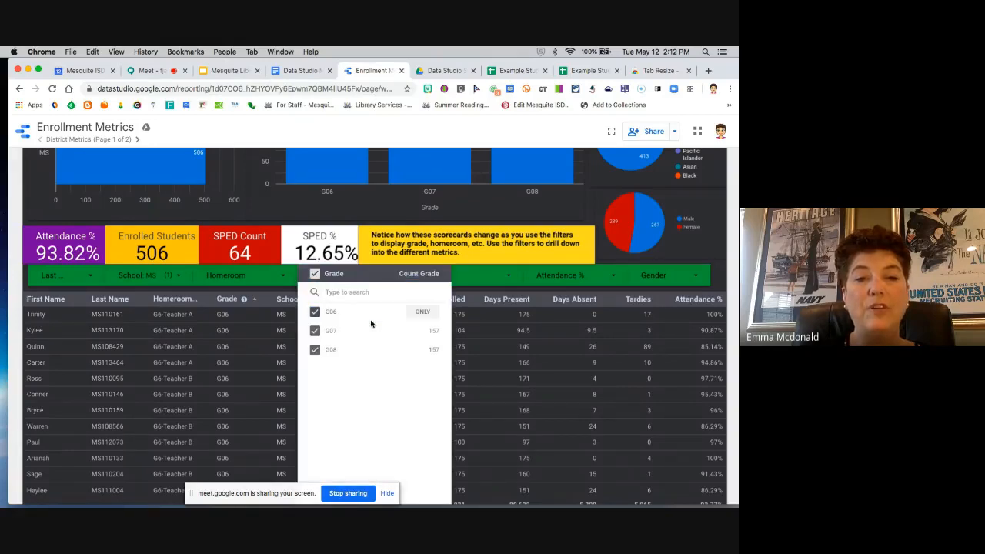
left_click(421, 332)
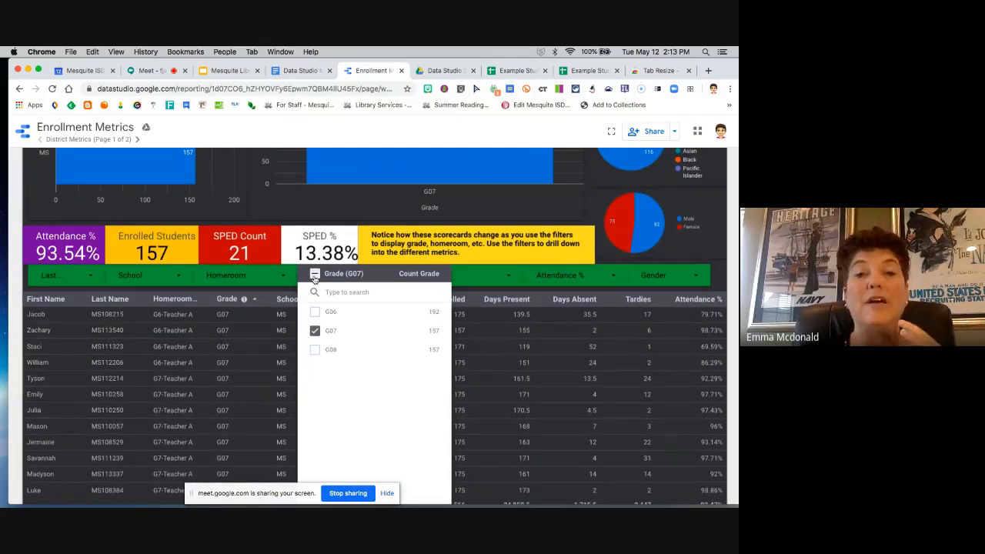
left_click(19, 267)
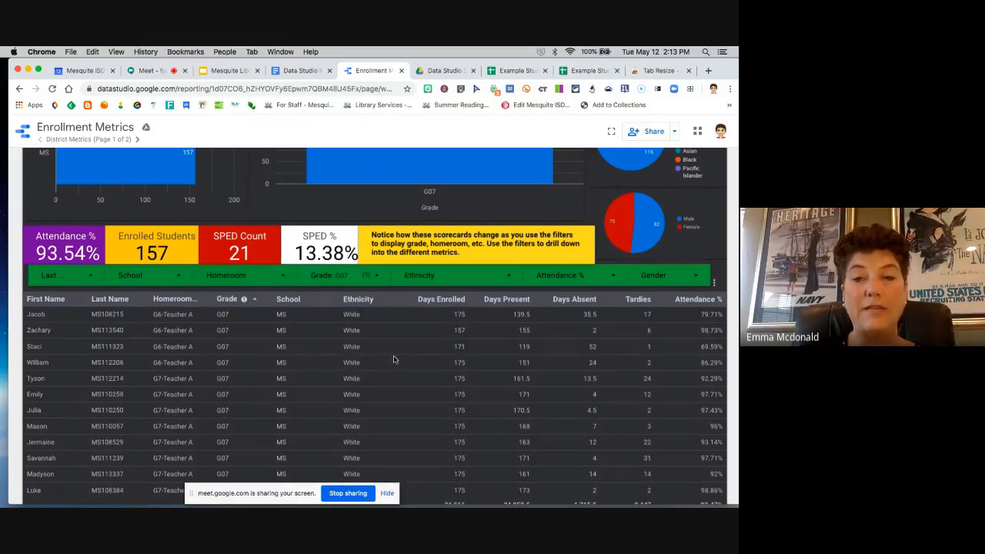
scroll(393, 359, "up", 2)
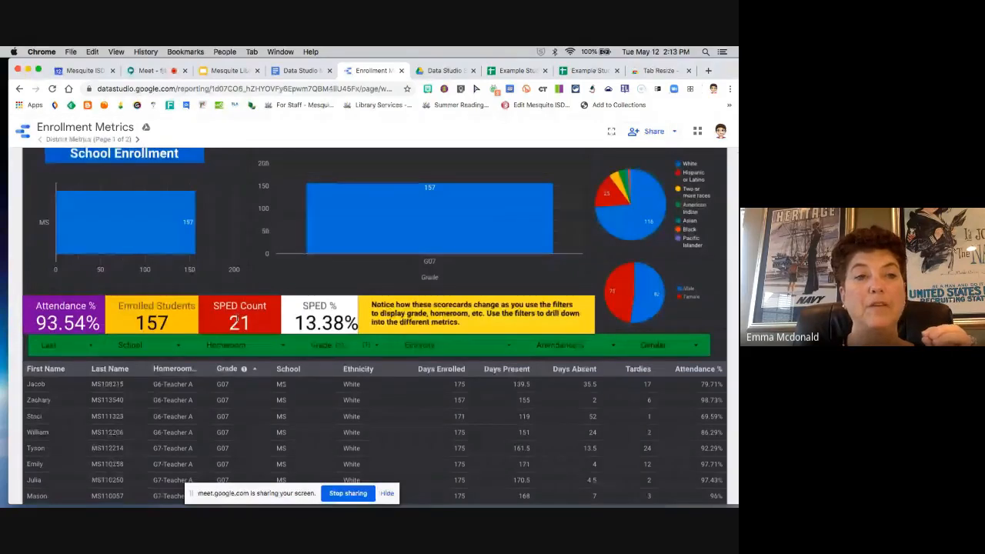
scroll(237, 318, "up", 2)
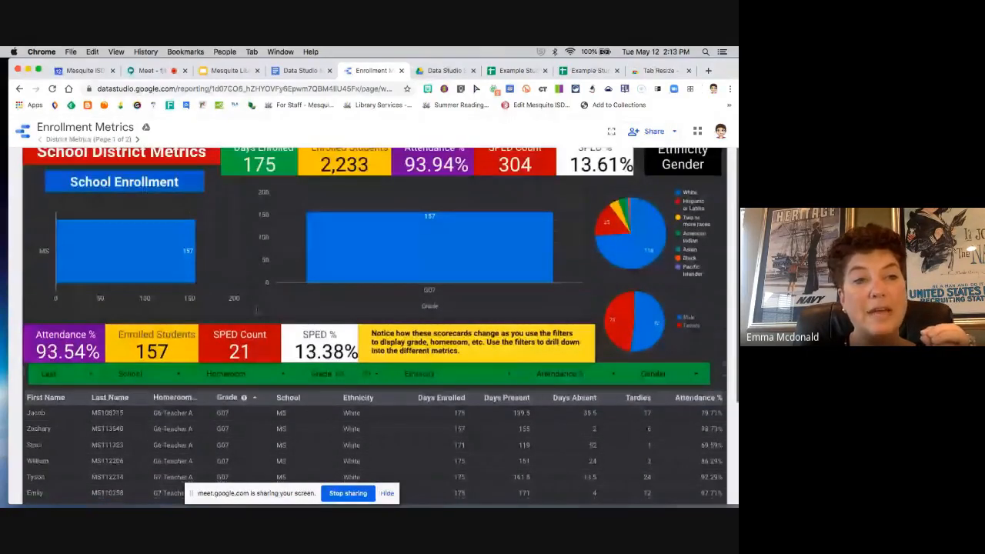
scroll(256, 311, "up", 2)
Step: Return to the list of recent reports and open the BHS Freshmen Social Media Use report
left_click(24, 132)
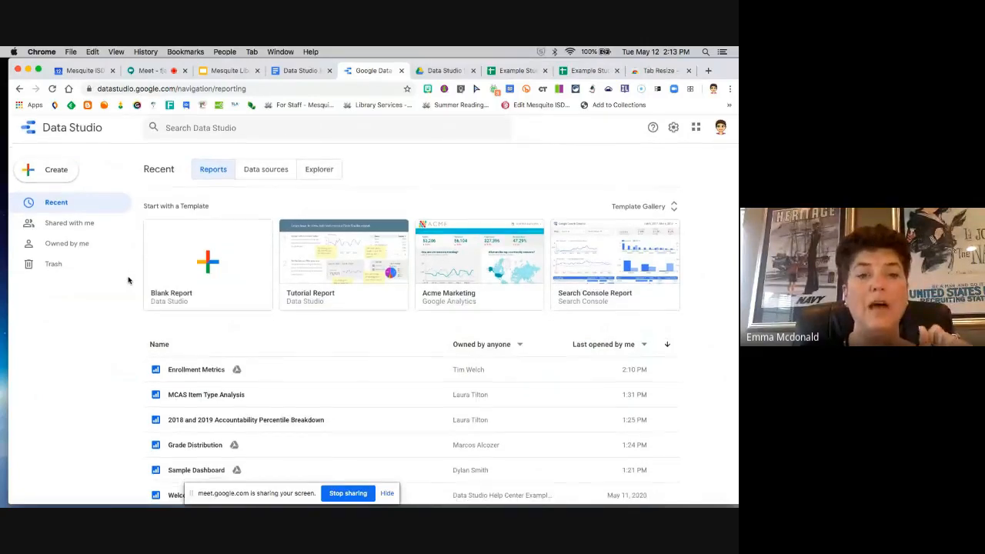
scroll(189, 368, "down", 3)
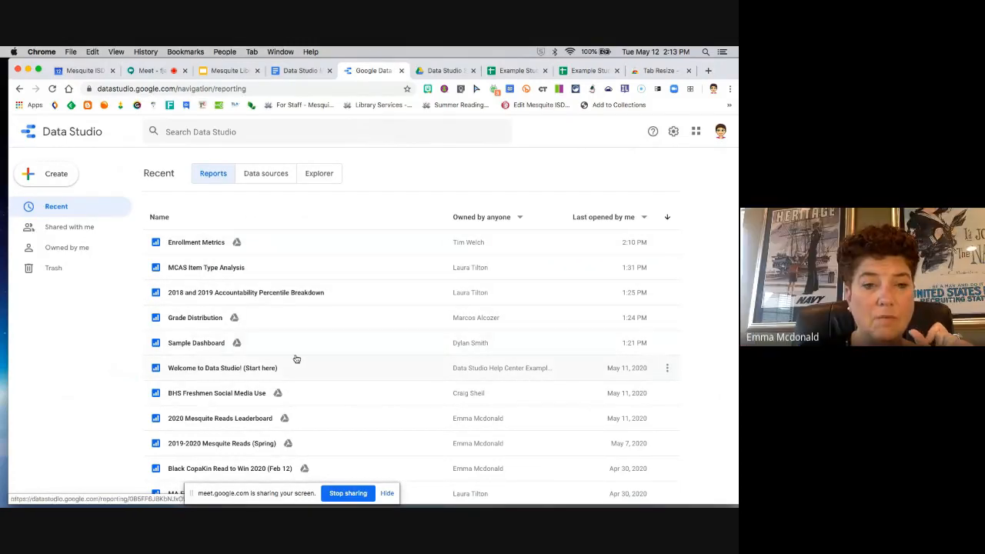
scroll(295, 358, "down", 1)
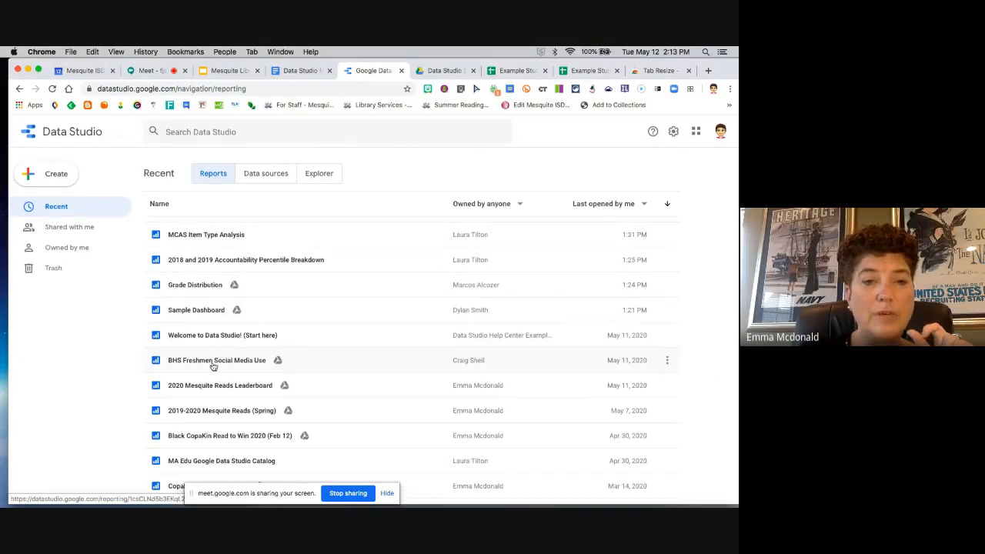
left_click(208, 366)
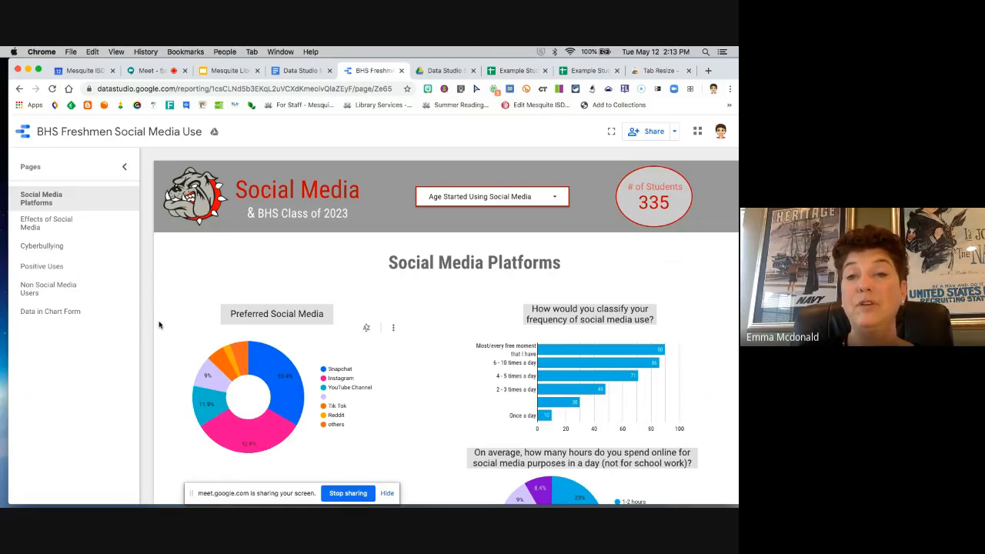
Step: View the options of the Age Started Using Social Media filter and close it without changing the selection
scroll(159, 325, "down", 1)
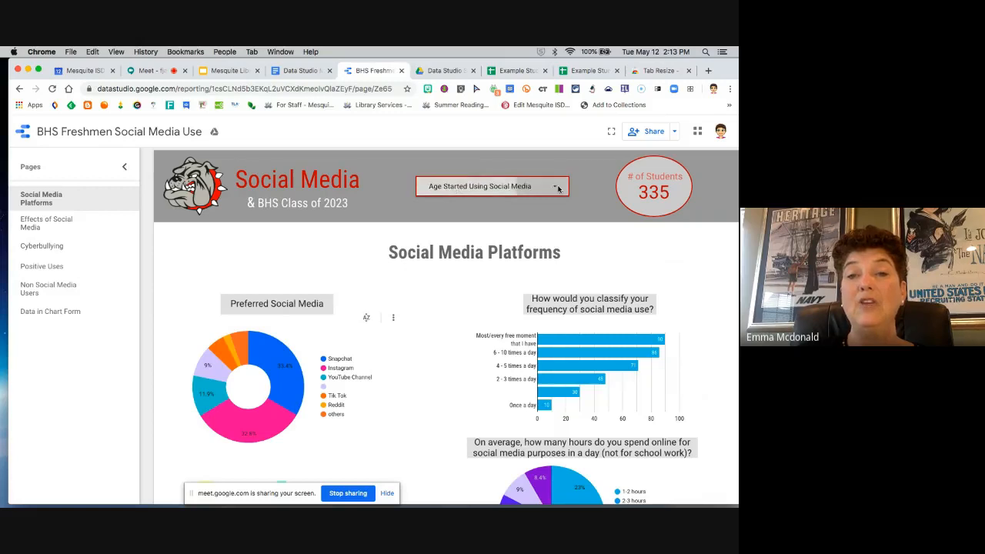
left_click(559, 189)
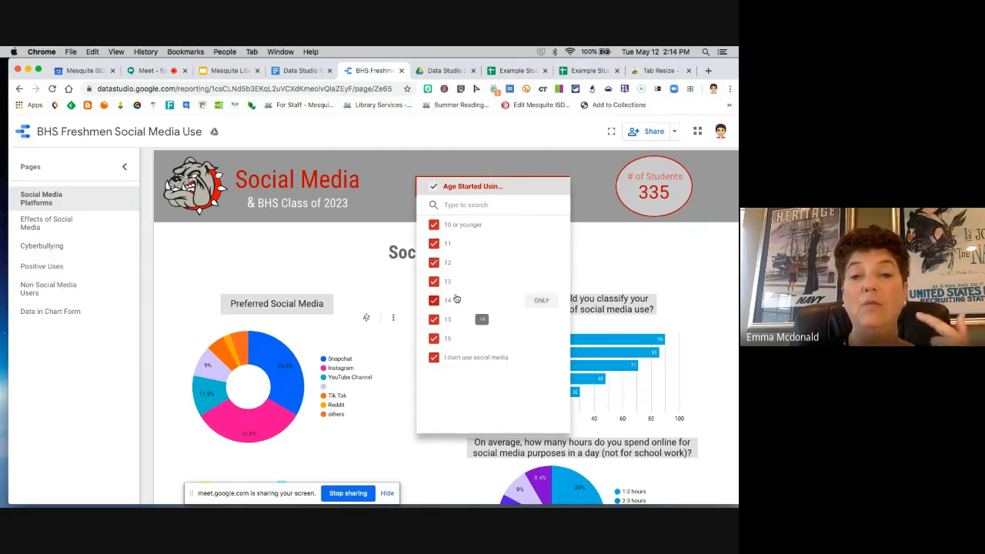
left_click(168, 302)
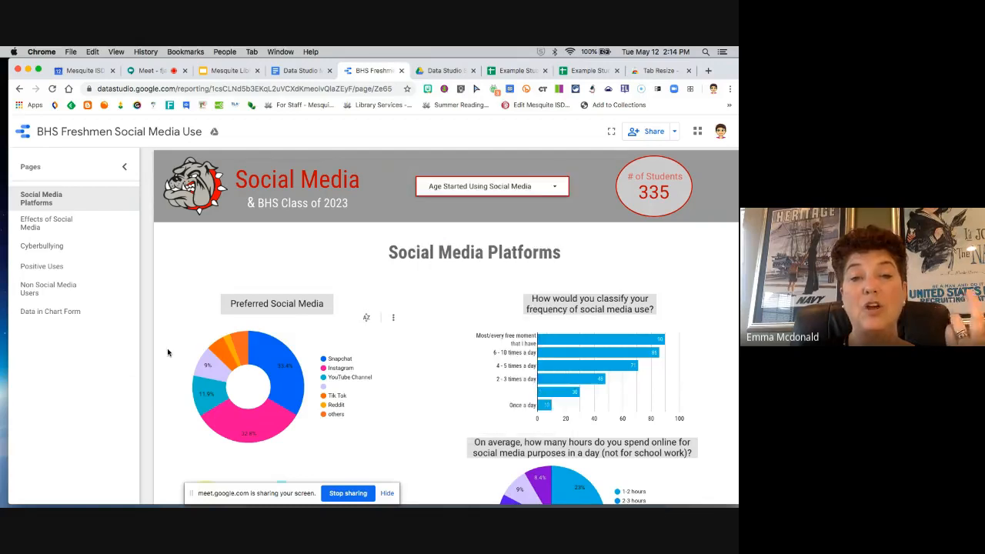
Step: Cross-filter the page from the Preferred Social Media chart, alternating between Snapchat and Instagram and ending on Instagram
scroll(167, 353, "down", 1)
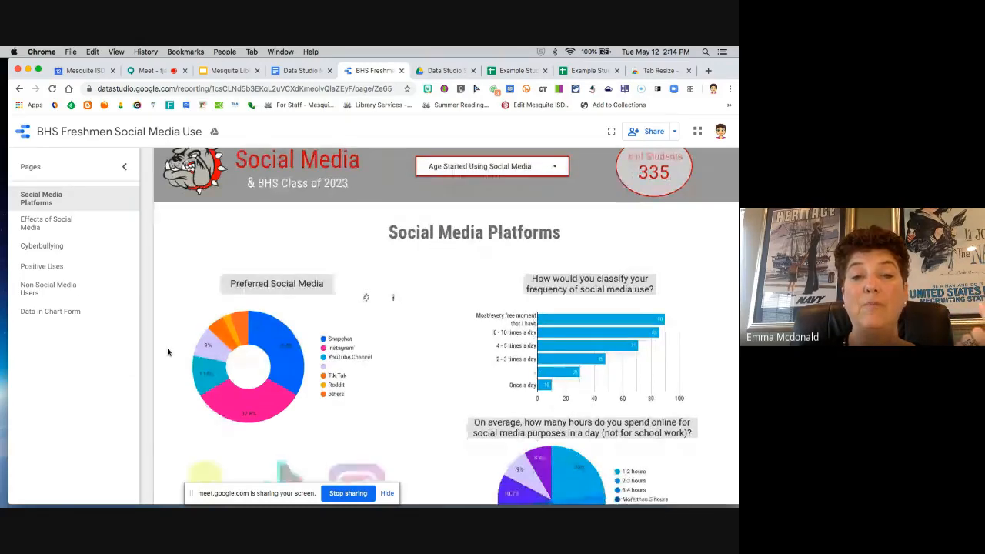
scroll(168, 352, "down", 4)
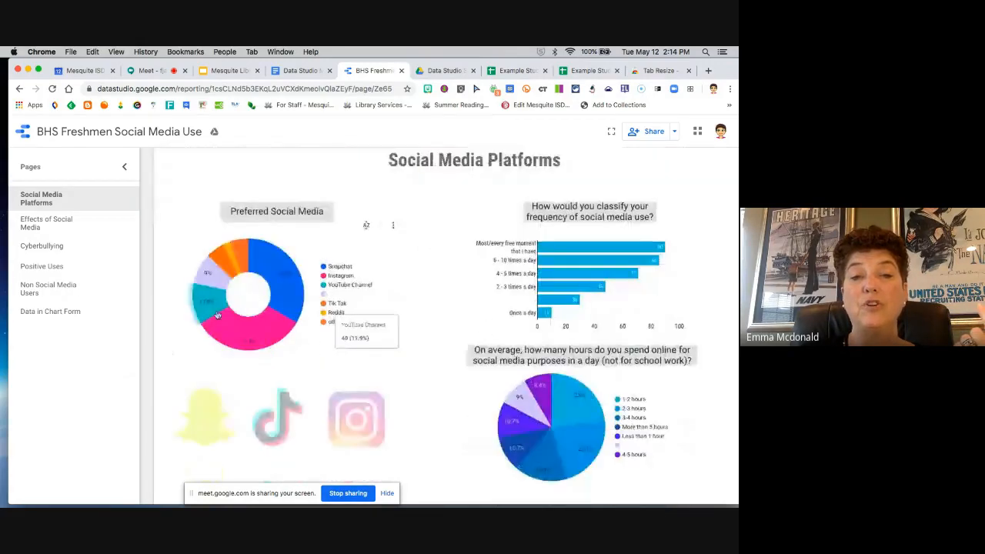
left_click(283, 263)
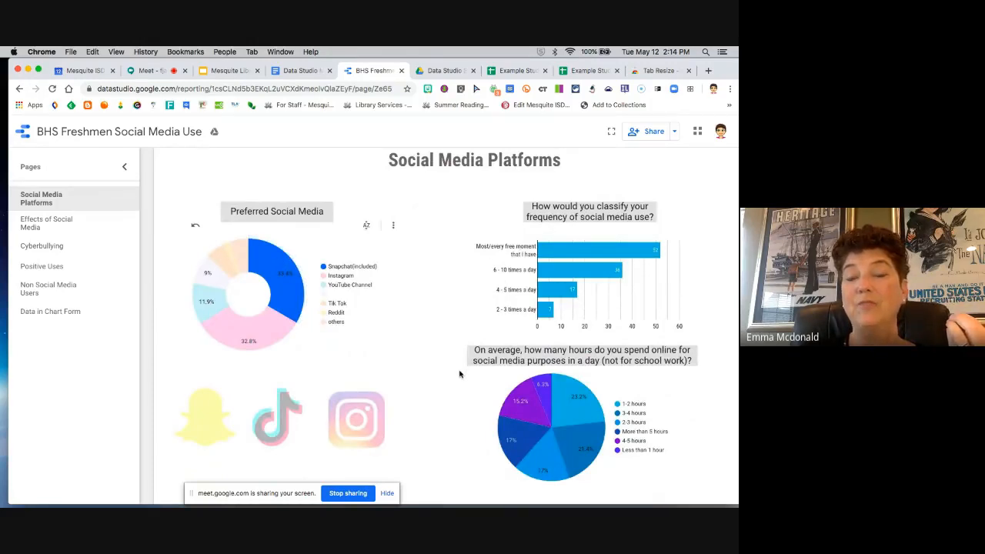
scroll(460, 374, "down", 2)
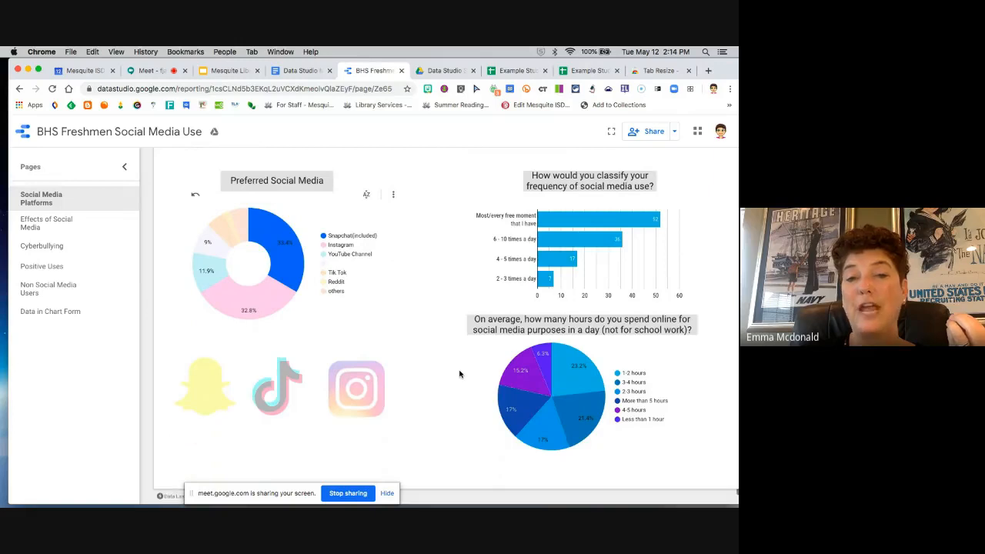
left_click(245, 309)
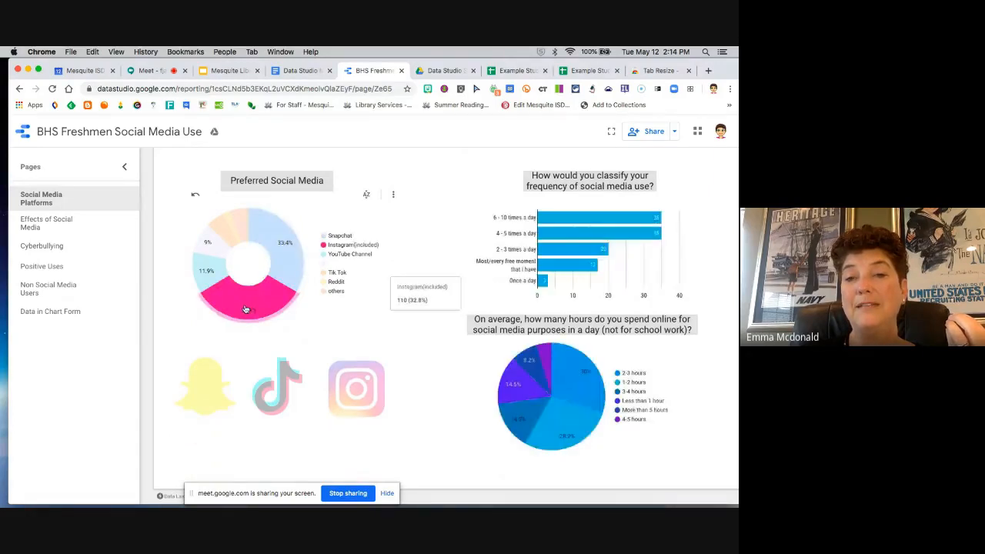
left_click(293, 267)
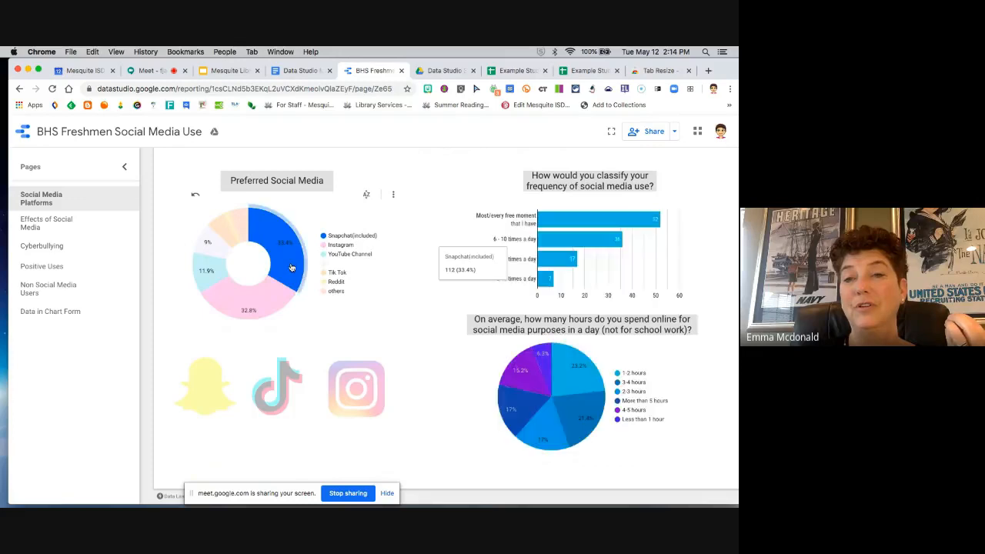
left_click(267, 297)
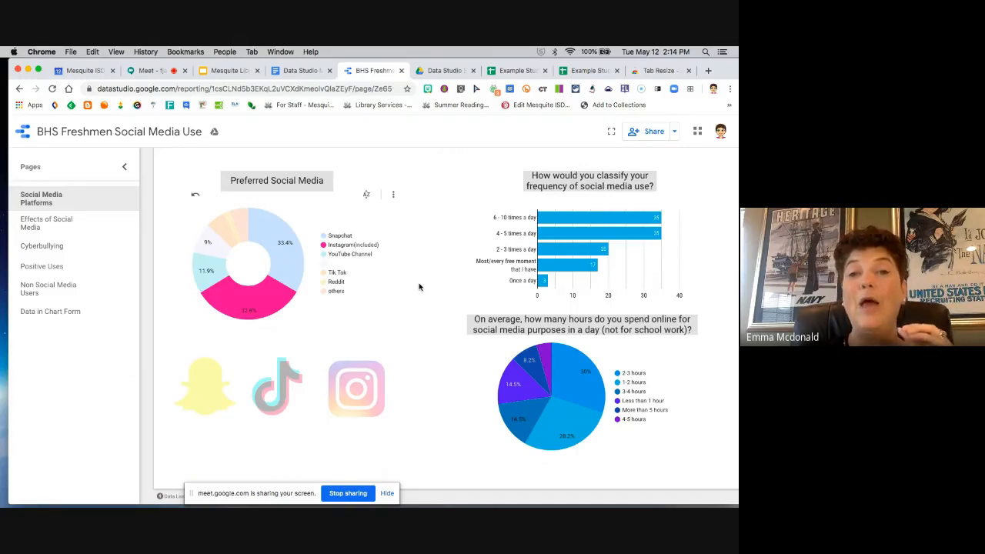
Step: Examine the survey charts on the report's Cyberbullying page and return to the list of recent reports
scroll(419, 287, "up", 3)
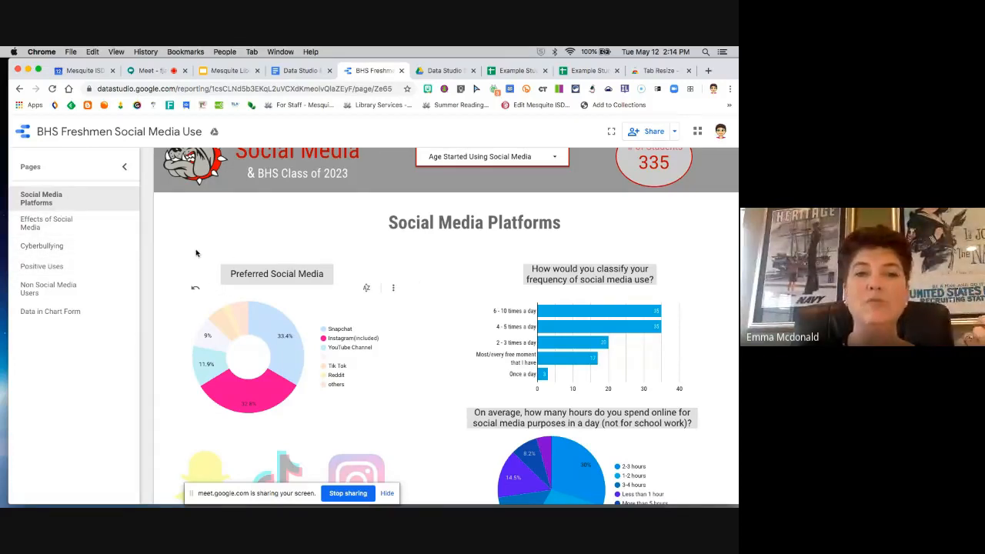
scroll(176, 258, "up", 2)
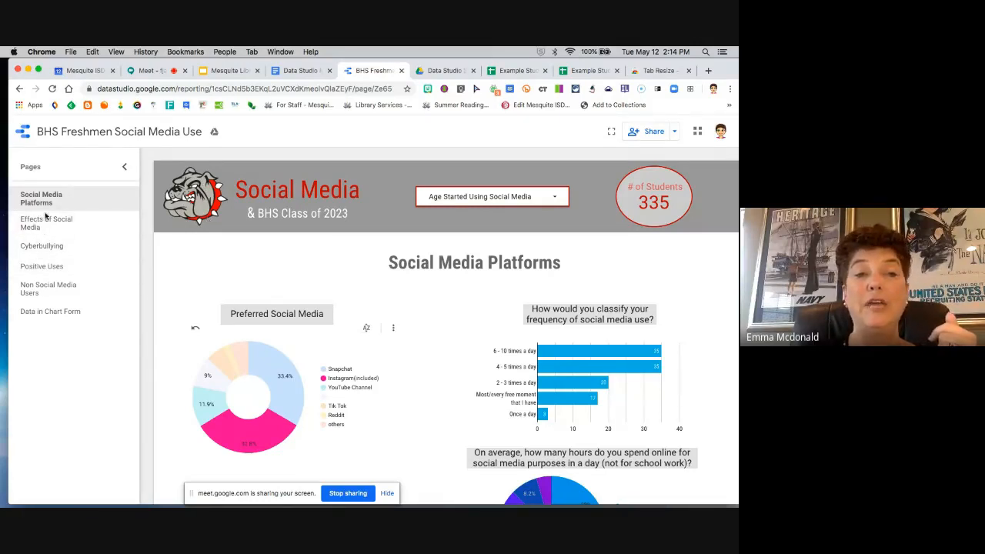
left_click(50, 246)
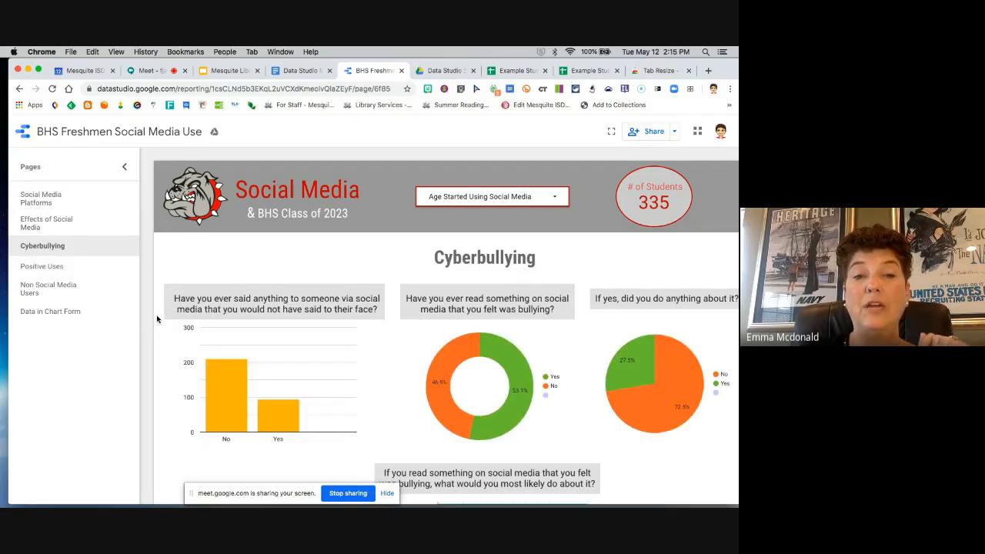
scroll(157, 319, "down", 1)
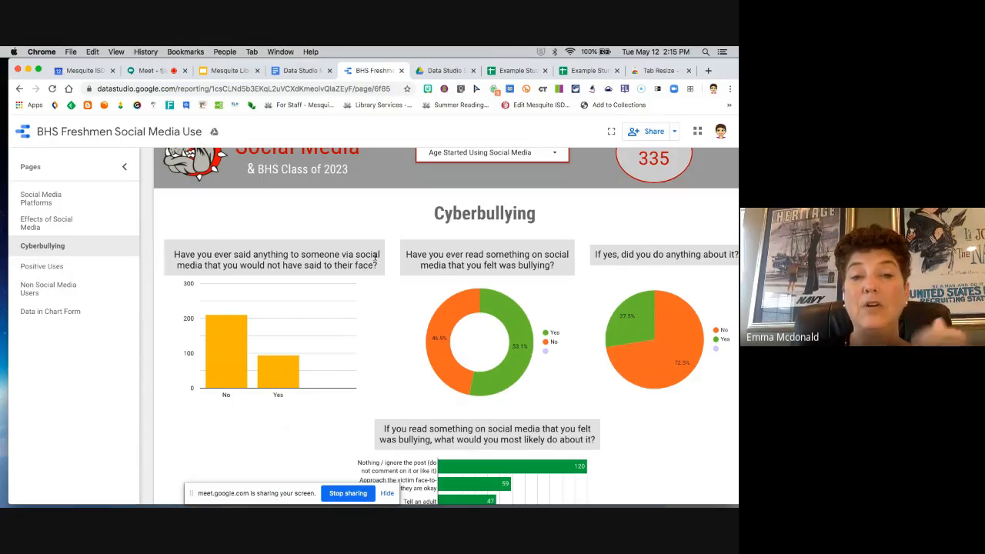
scroll(485, 308, "down", 2)
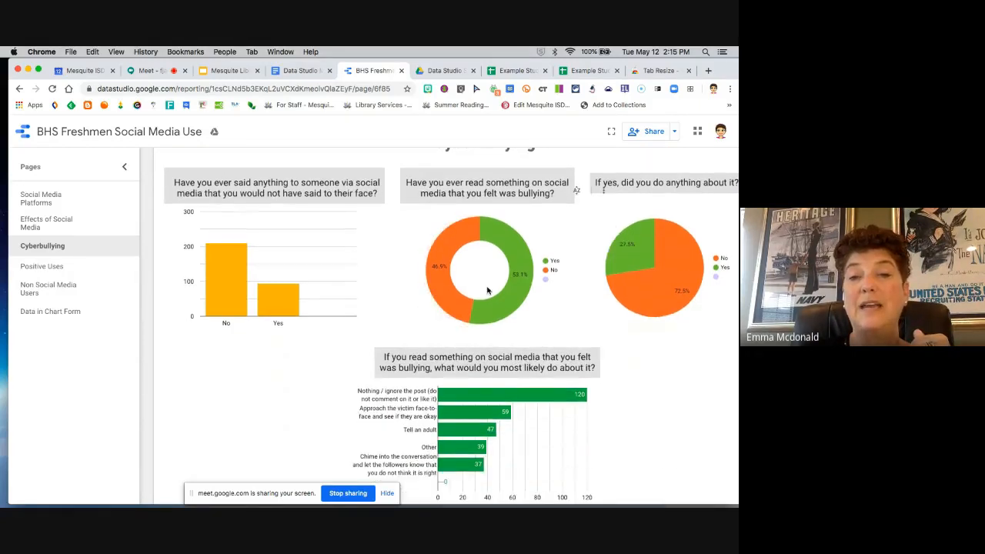
scroll(315, 395, "down", 1)
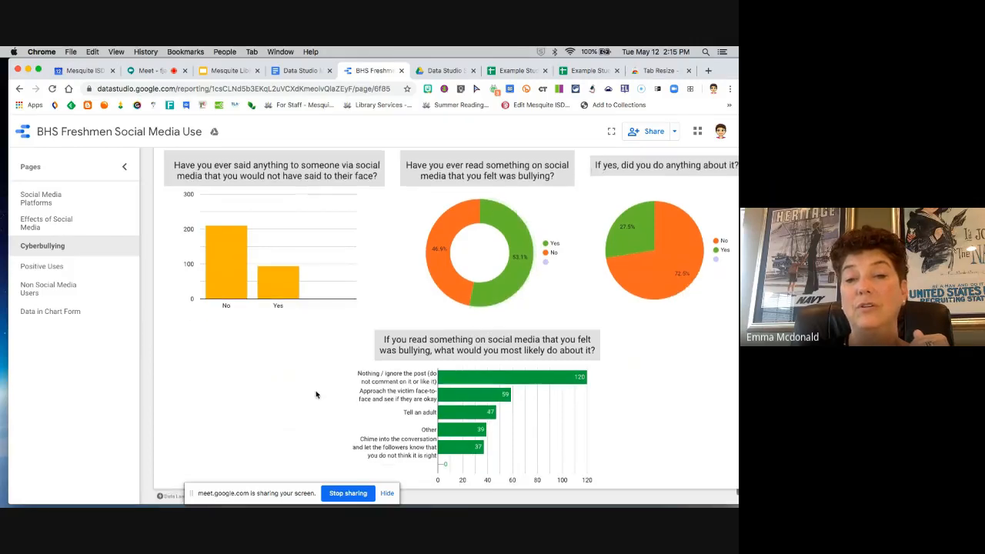
scroll(315, 395, "up", 3)
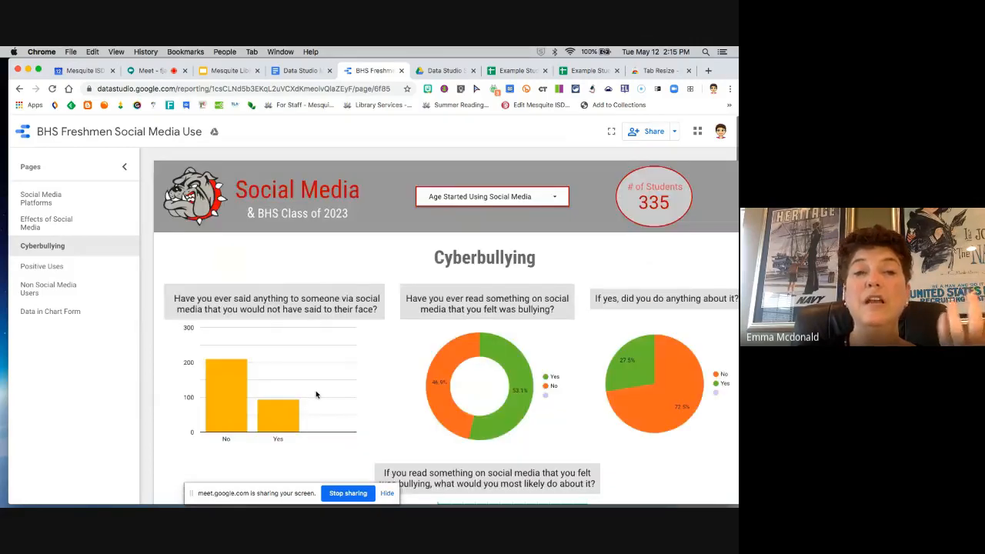
left_click(23, 135)
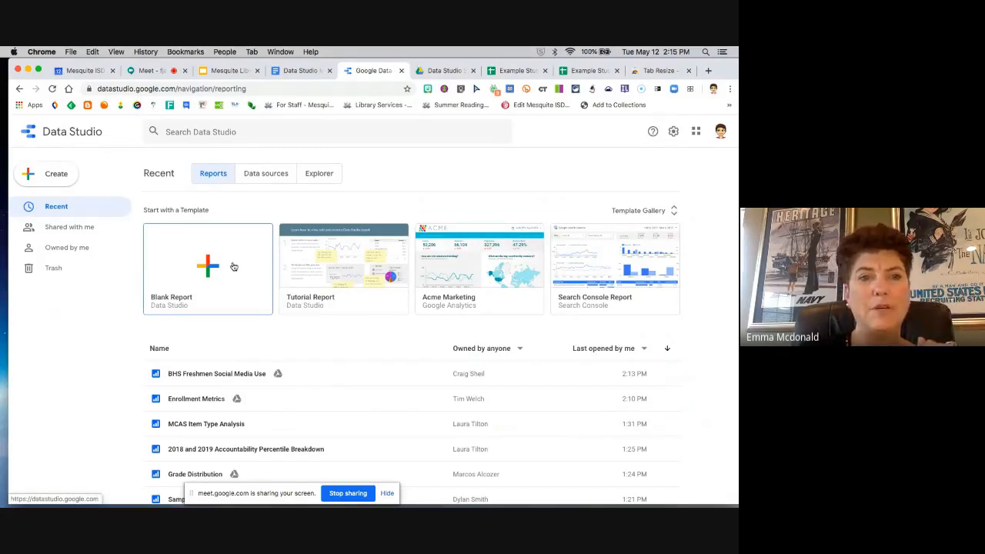
Step: Create a blank report in Data Studio and look through the available Google data connectors
left_click(233, 266)
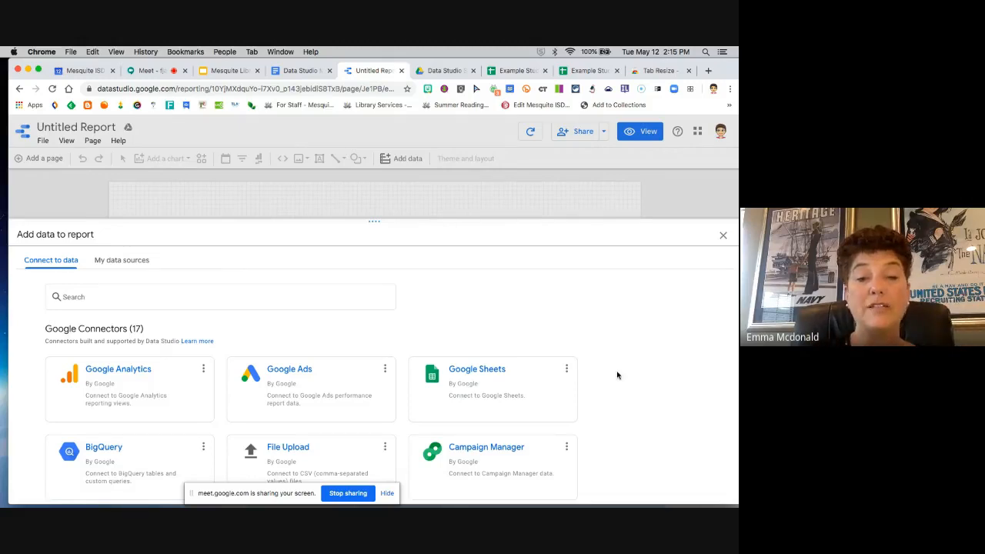
scroll(617, 374, "down", 3)
scroll(587, 374, "up", 3)
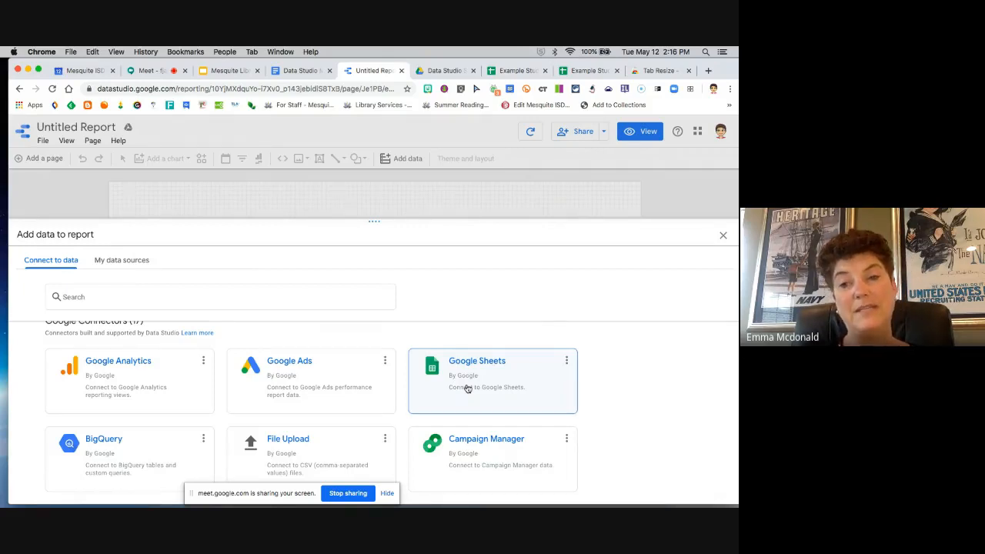
Step: Switch to the Data Studio Session folder in Google Drive and view the options for creating or uploading files
left_click(441, 71)
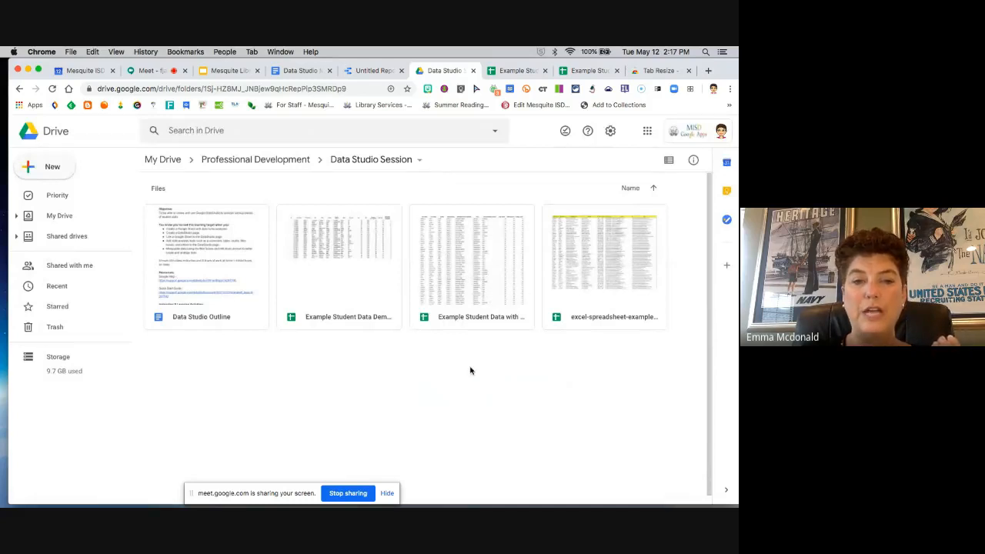
left_click(24, 172)
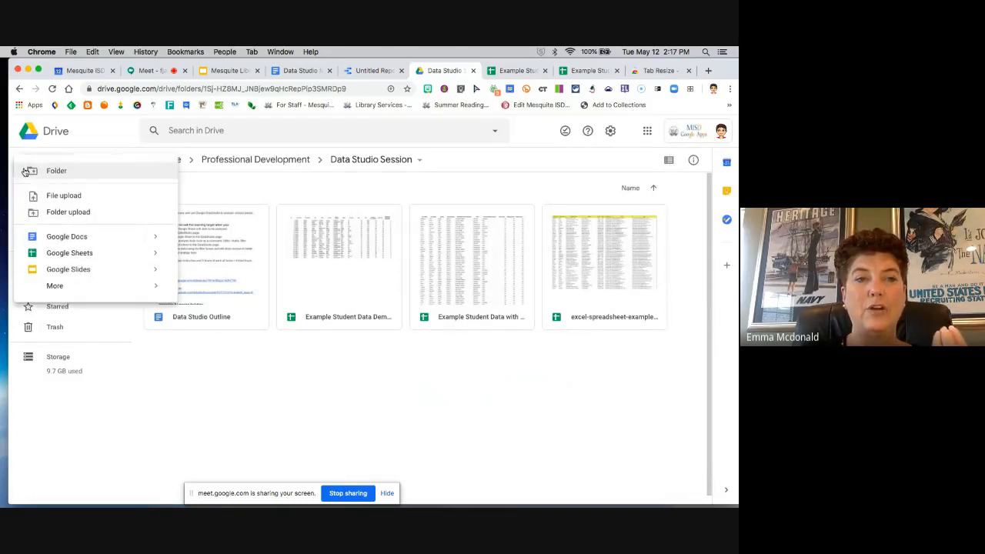
left_click(278, 211)
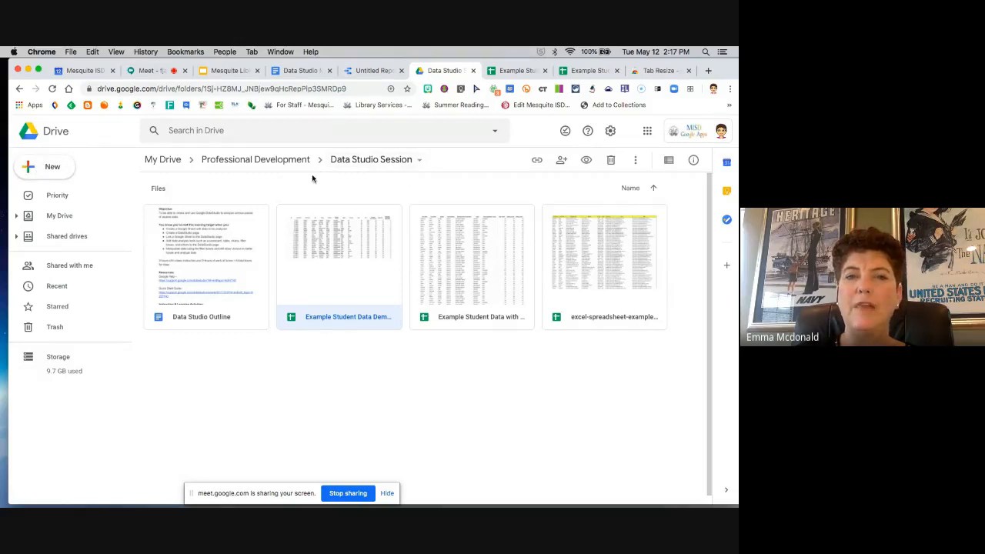
left_click(31, 170)
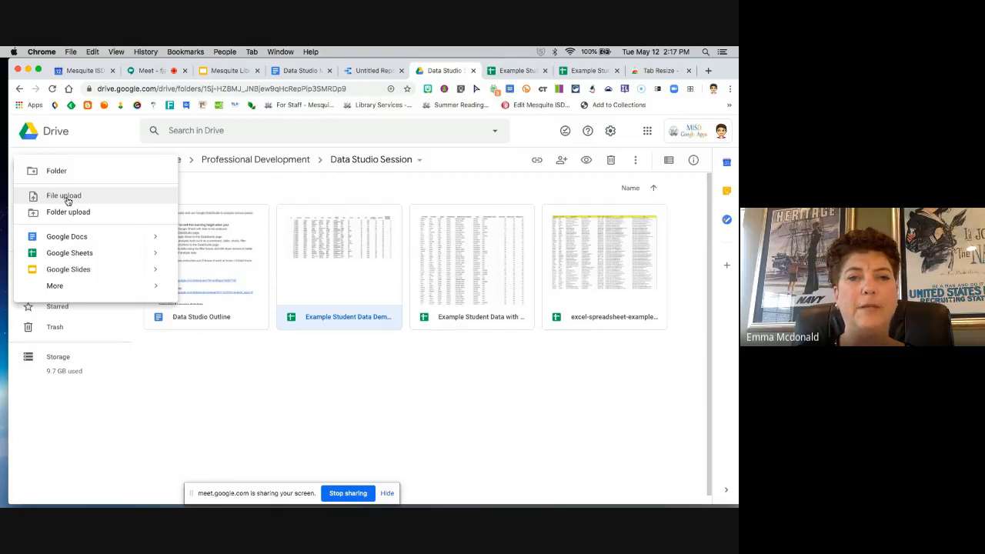
left_click(244, 195)
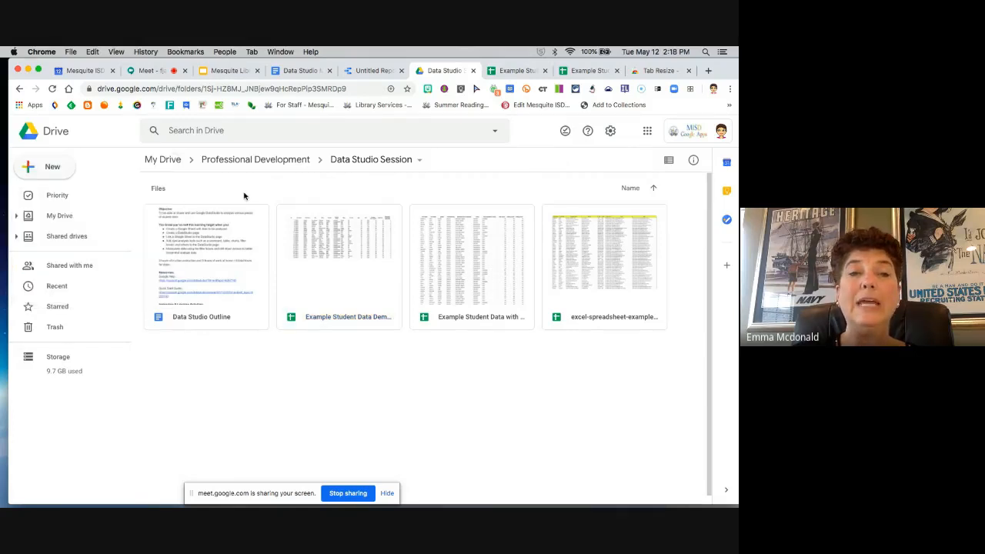
Step: Check in the Google Drive settings that uploaded files are converted to Google Docs editor format, and close the settings
left_click(610, 132)
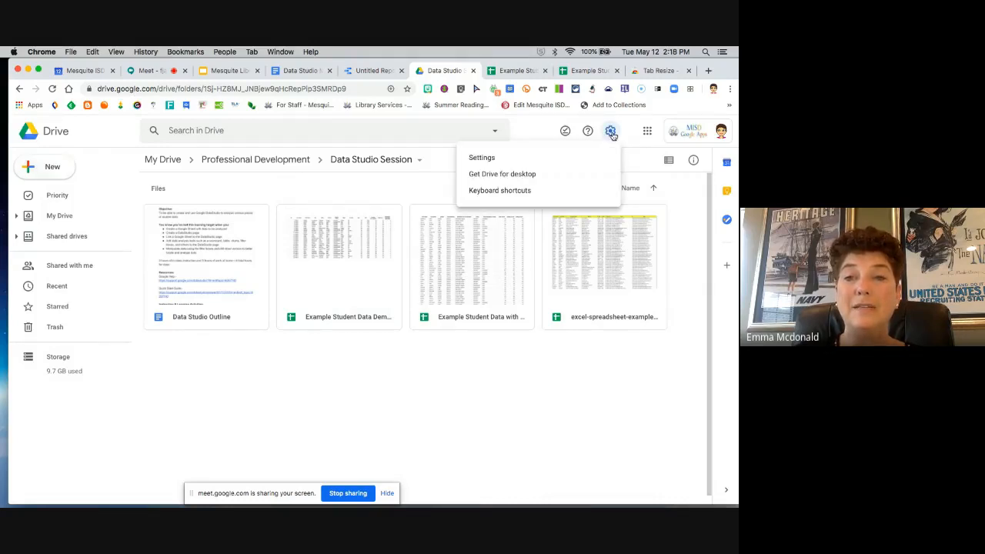
left_click(482, 161)
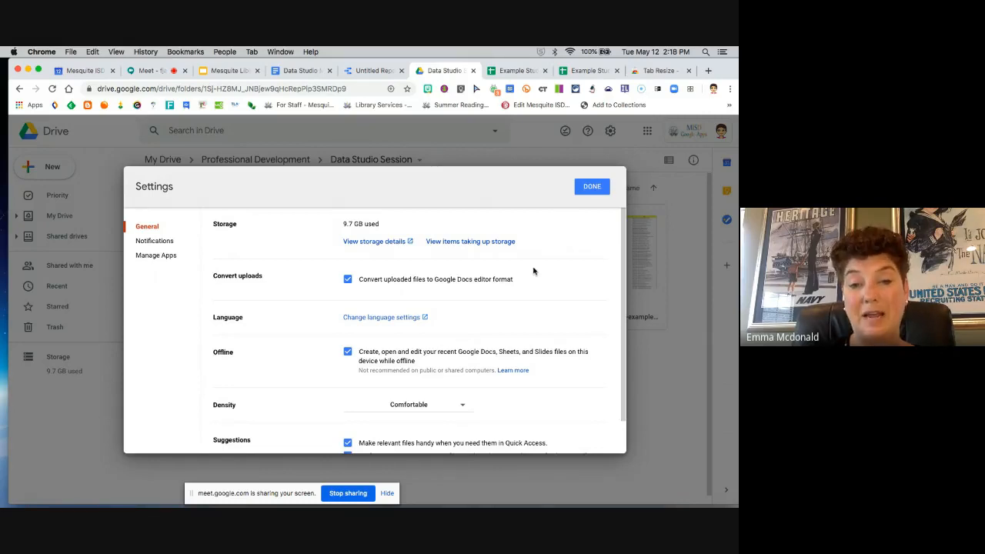
left_click(592, 189)
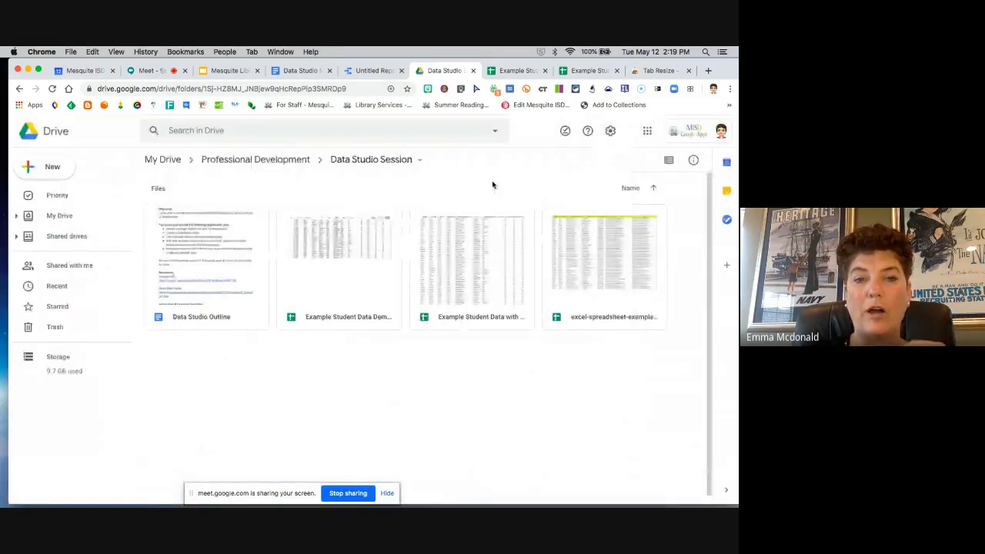
Step: Upload Testdata.xls from the Downloads folder to the Data Studio Session folder, and briefly open the uploaded sheet to check it
left_click(43, 169)
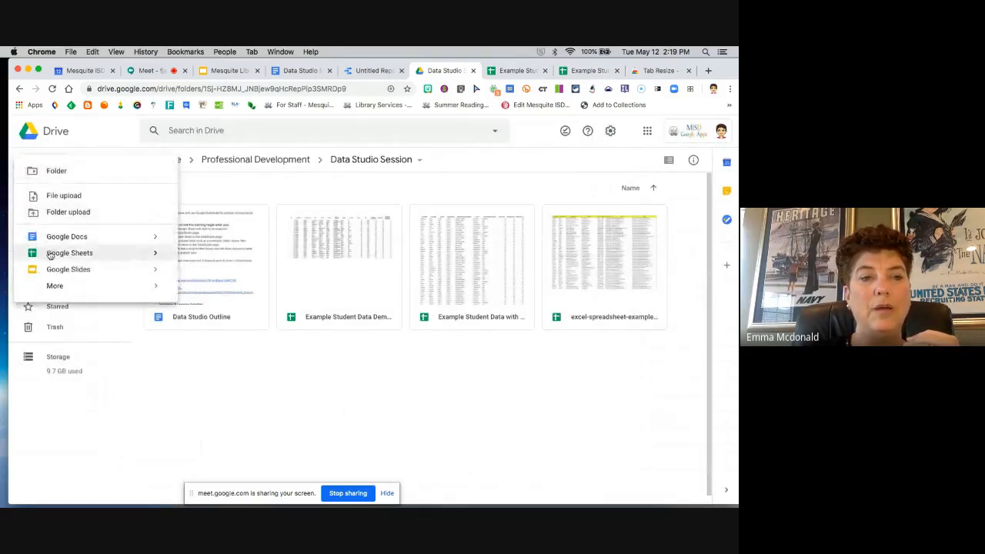
left_click(48, 199)
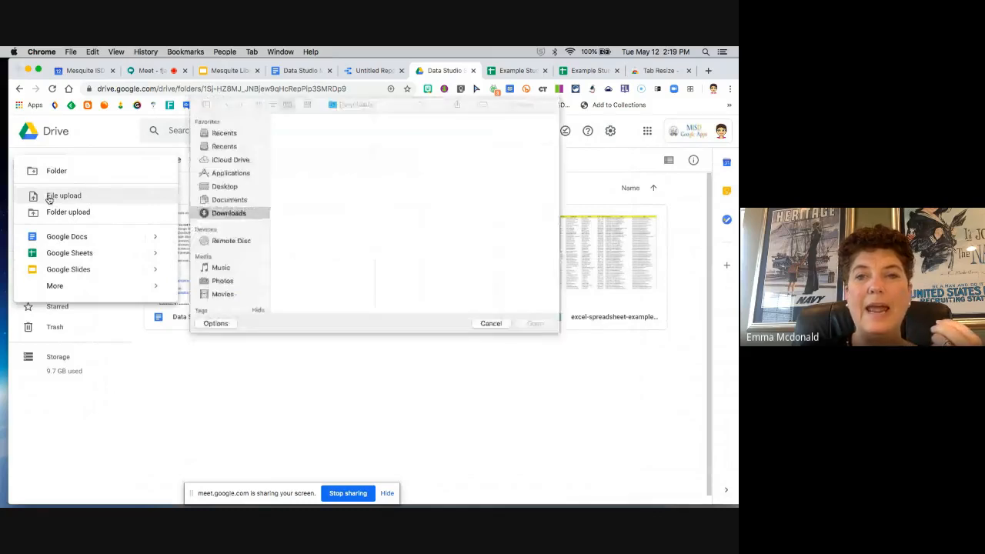
left_click_drag(435, 108, 681, 110)
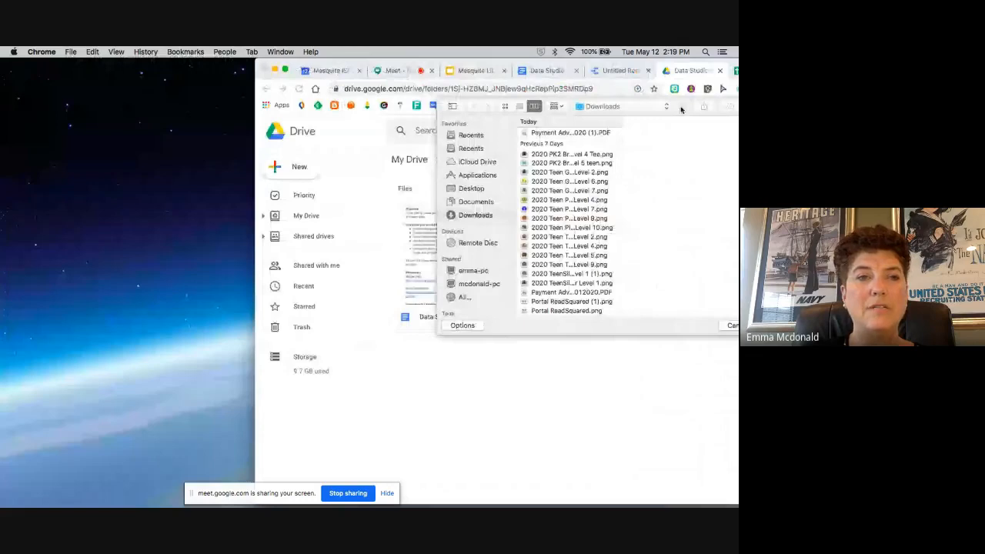
left_click_drag(294, 109, 39, 111)
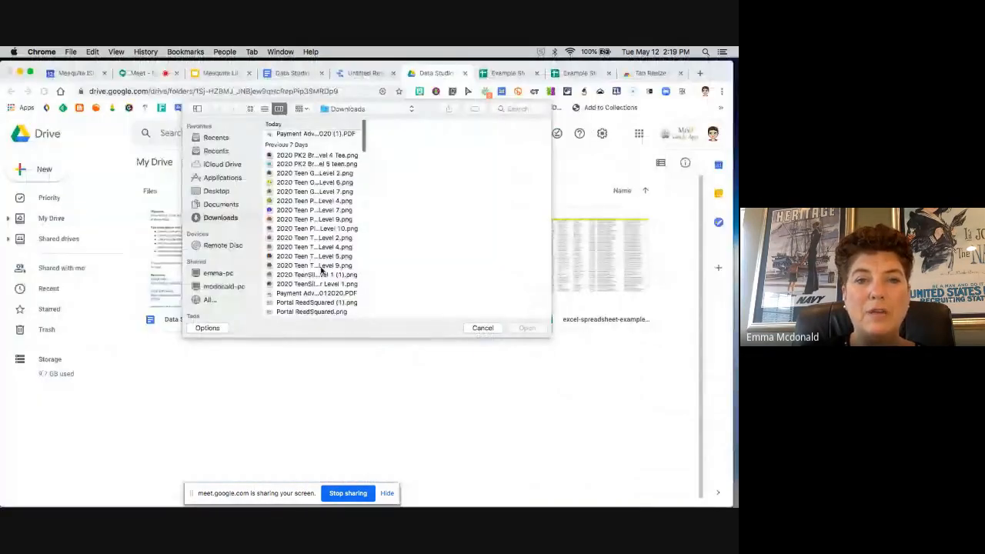
scroll(322, 268, "down", 10)
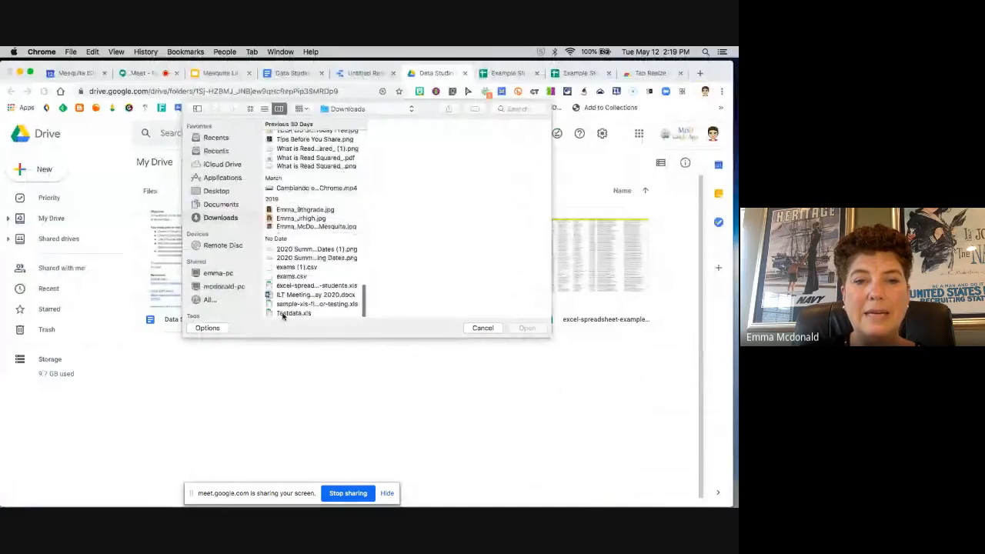
left_click(296, 314)
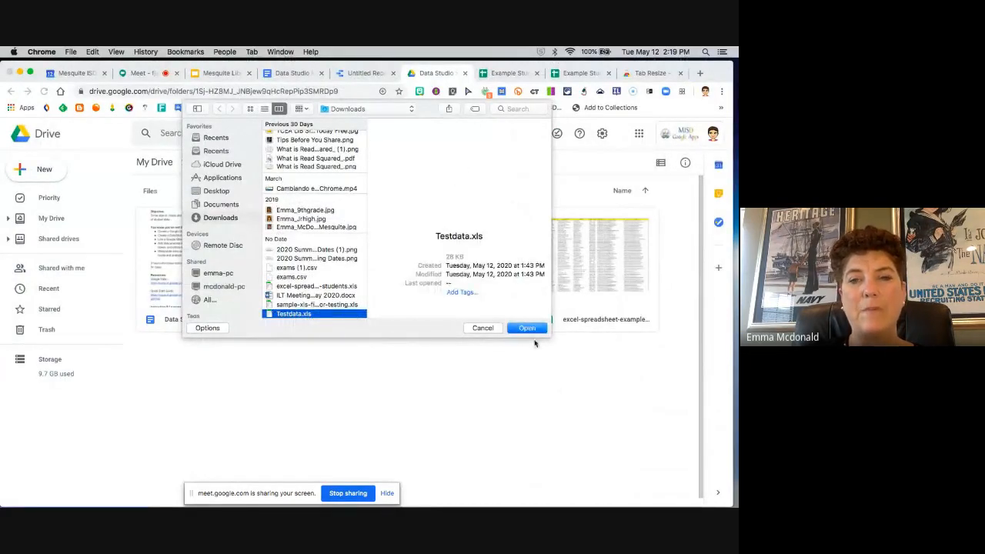
left_click(527, 328)
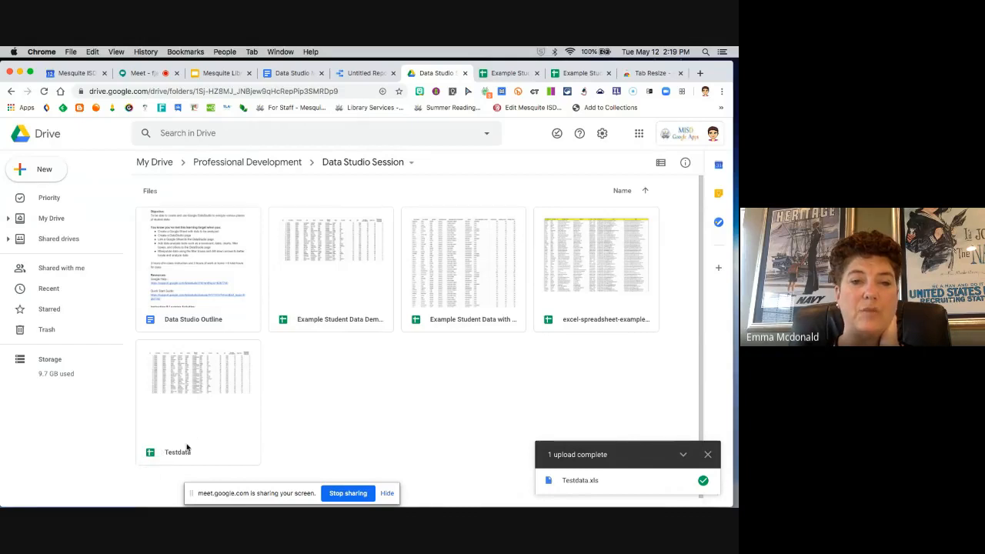
double_click(225, 414)
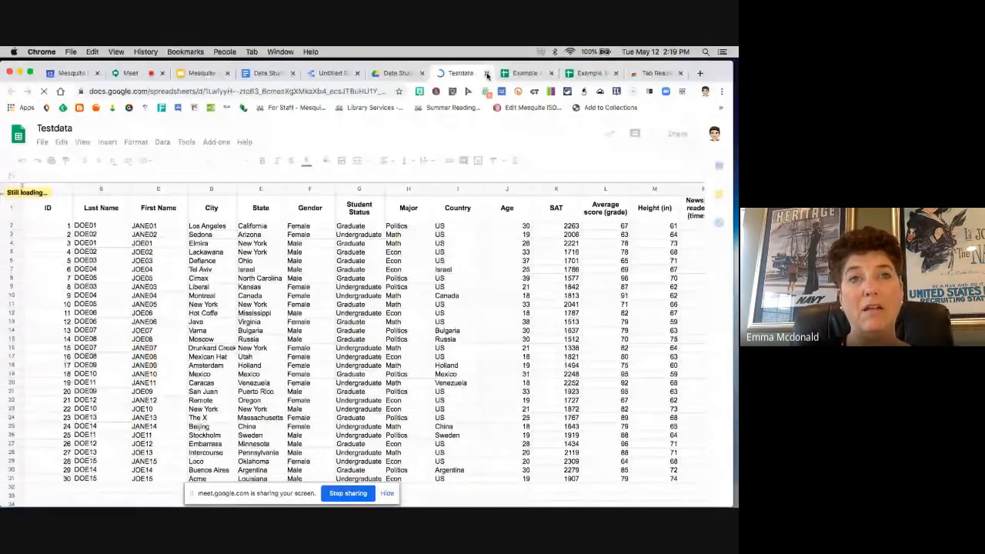
left_click(486, 73)
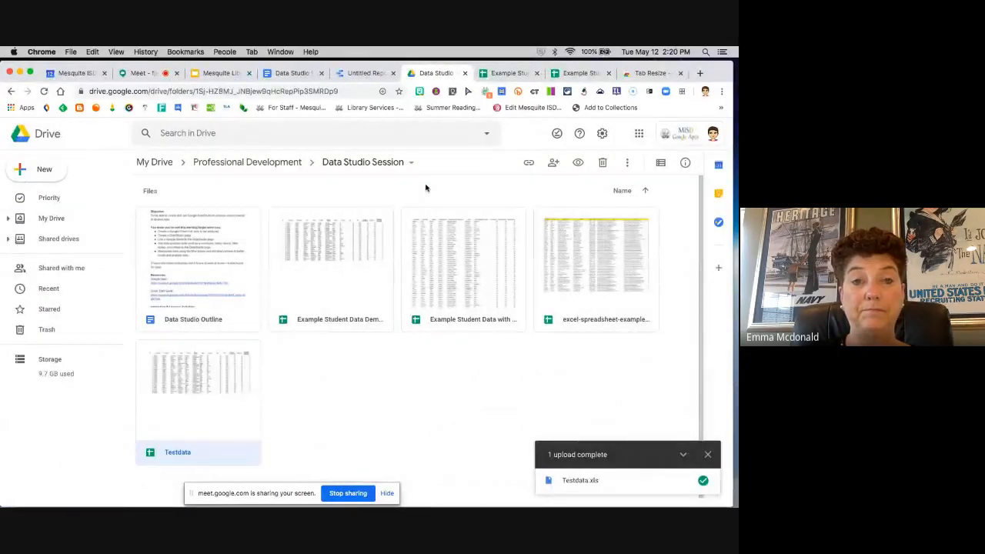
Step: Return to the untitled Data Studio report and add the exams (1).csv worksheet of the Google Sheet Example Student Data with Scores as data
left_click(359, 73)
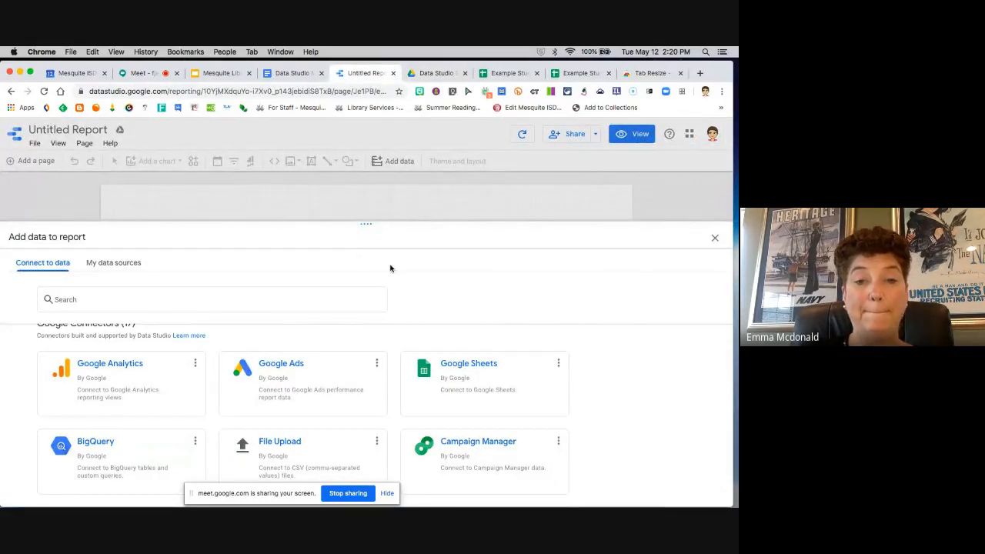
left_click(481, 375)
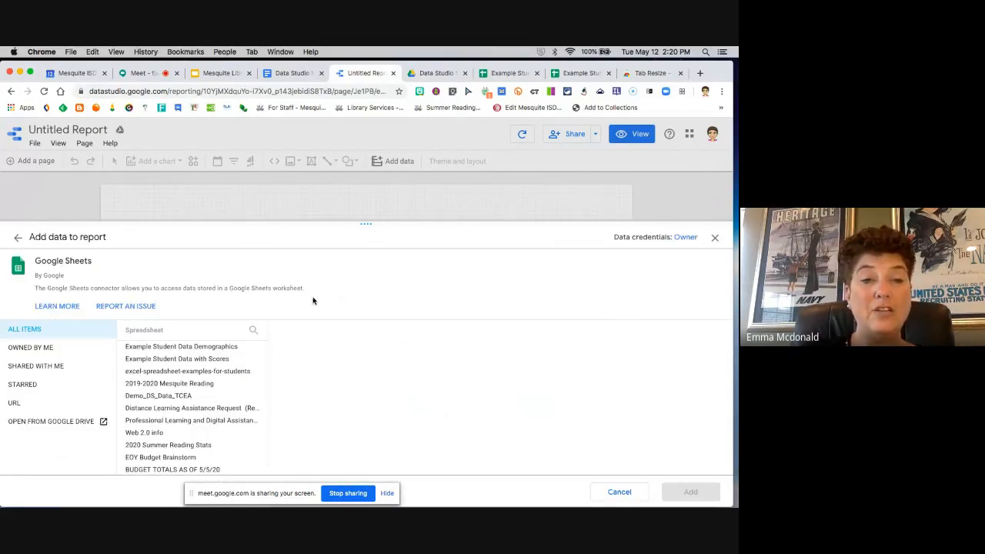
scroll(312, 300, "down", 3)
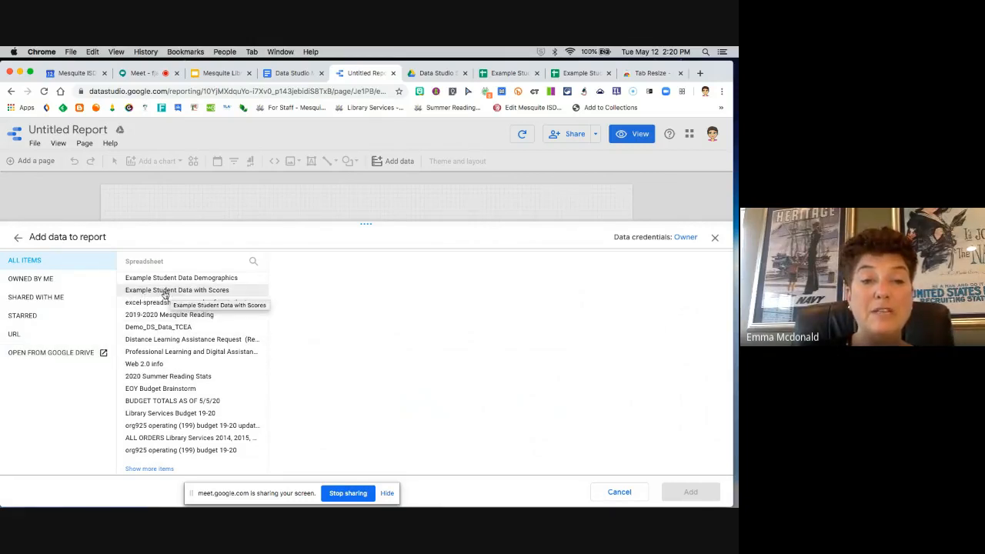
left_click(187, 292)
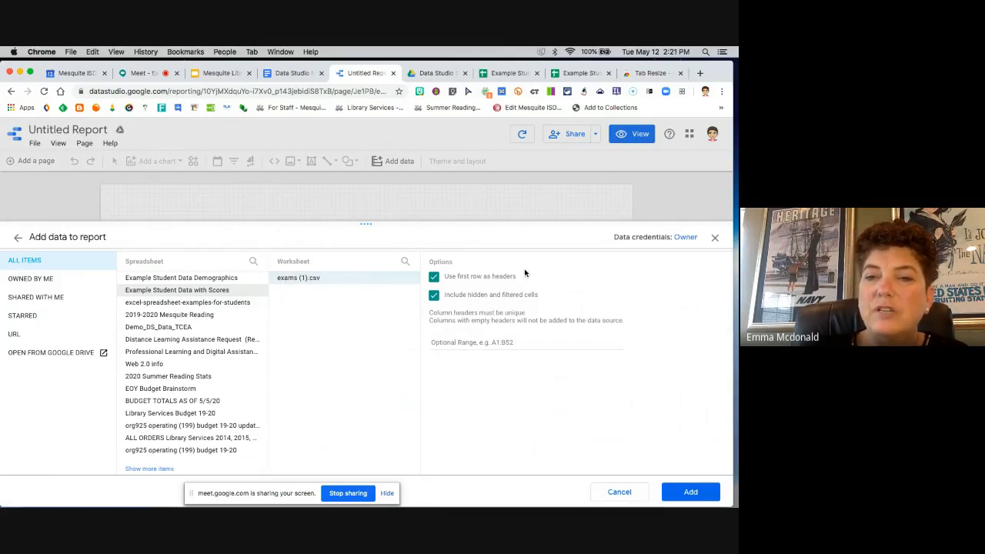
left_click(695, 492)
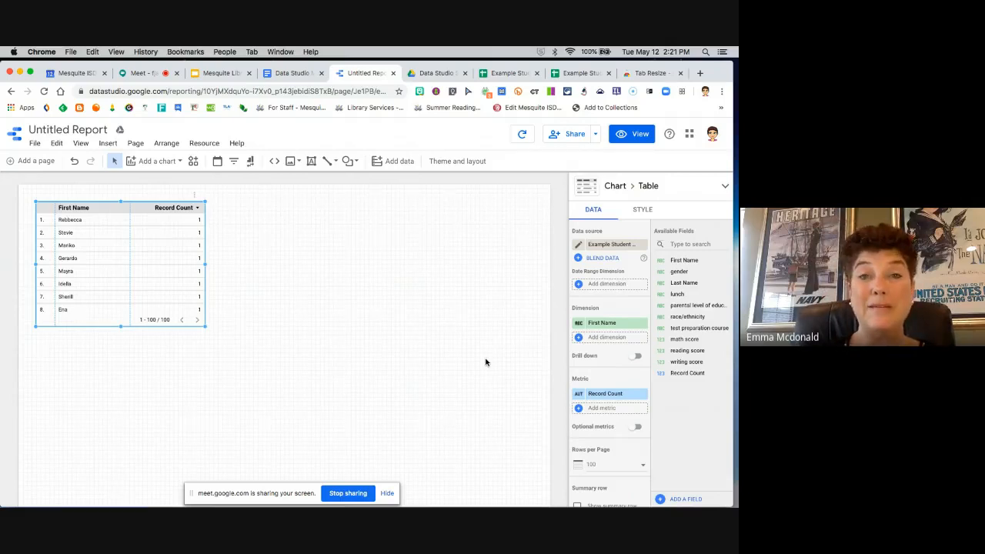
Step: View the source columns in the Example Student Data with Scores spreadsheet and return to the untitled report
left_click(581, 74)
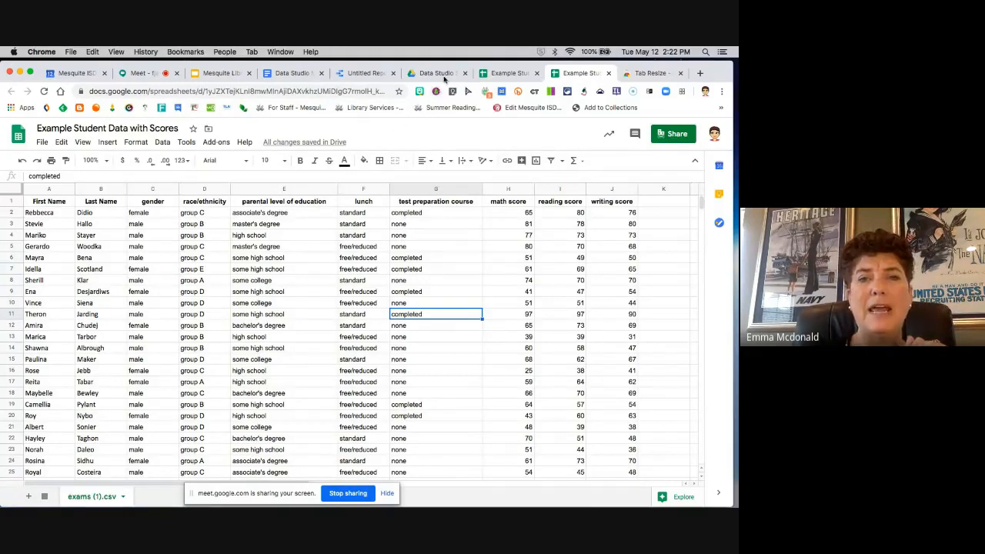
left_click(365, 74)
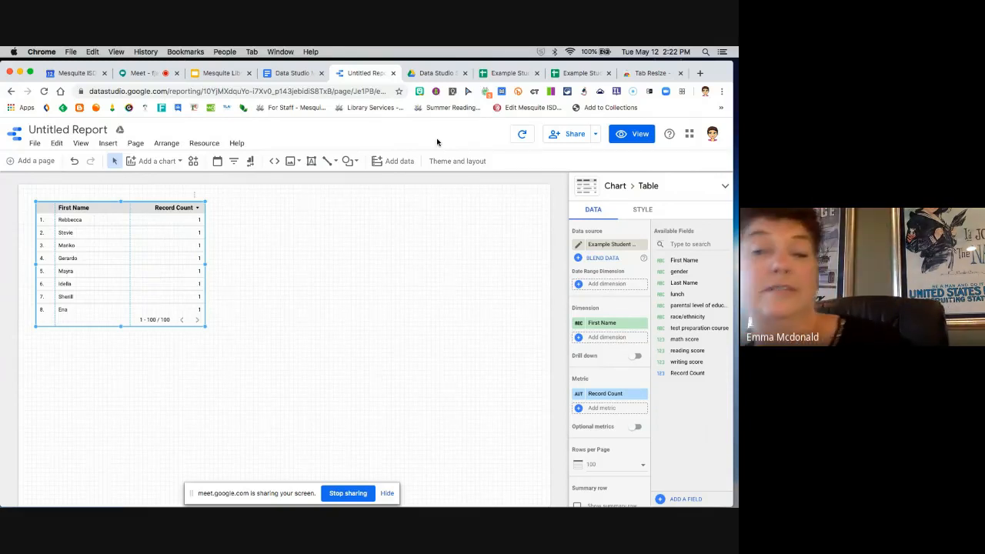
Step: Check on the Google Meet participants, close the Tab Resize page, and return to the untitled report
left_click(138, 73)
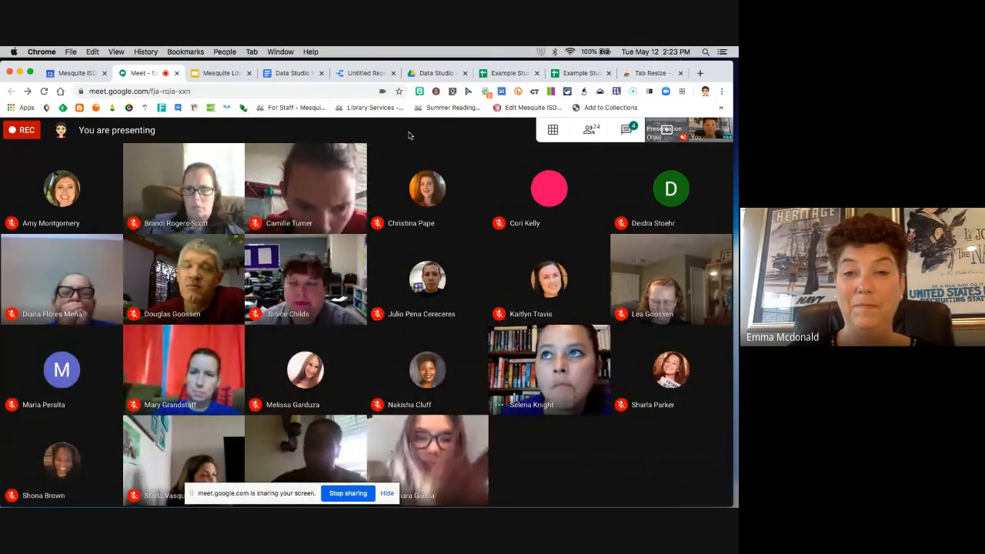
left_click(364, 74)
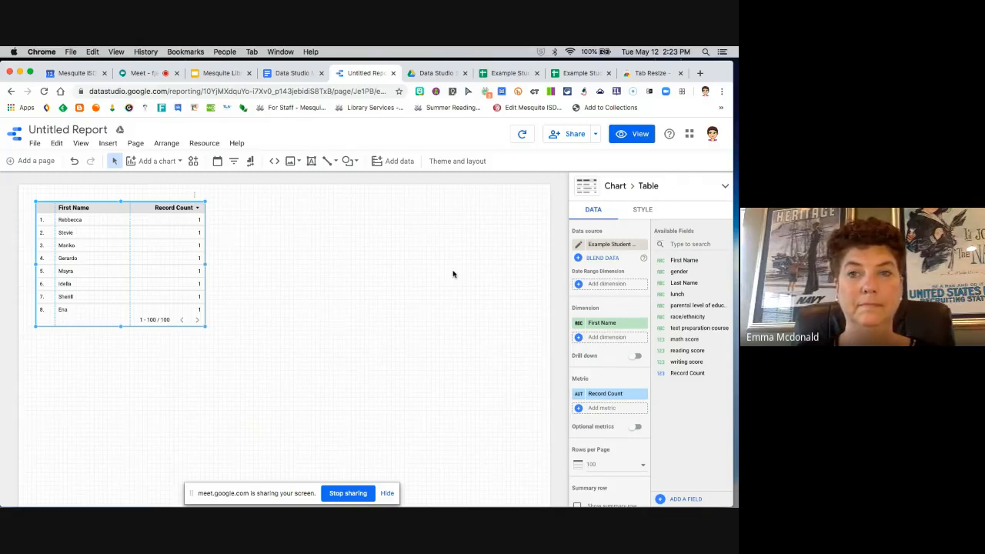
left_click(681, 73)
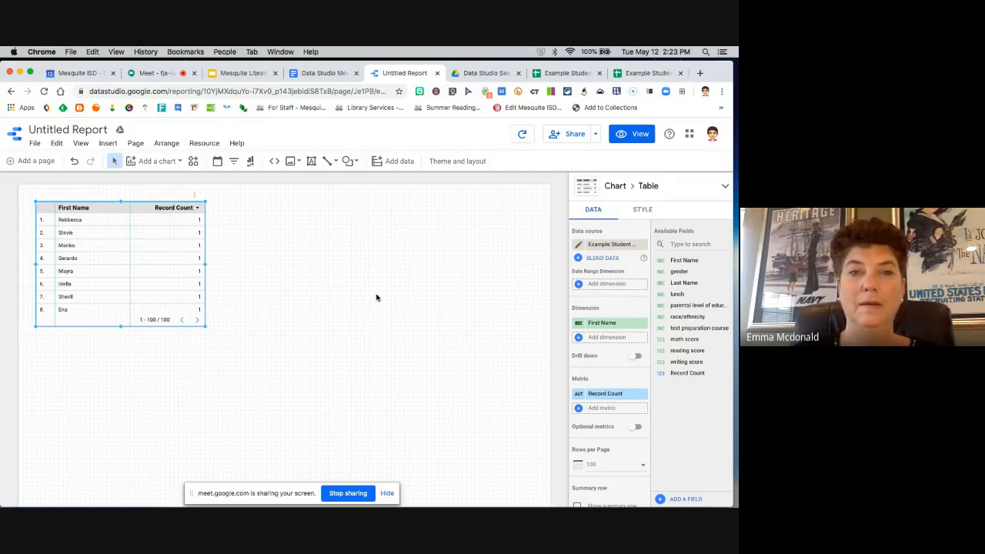
left_click(157, 77)
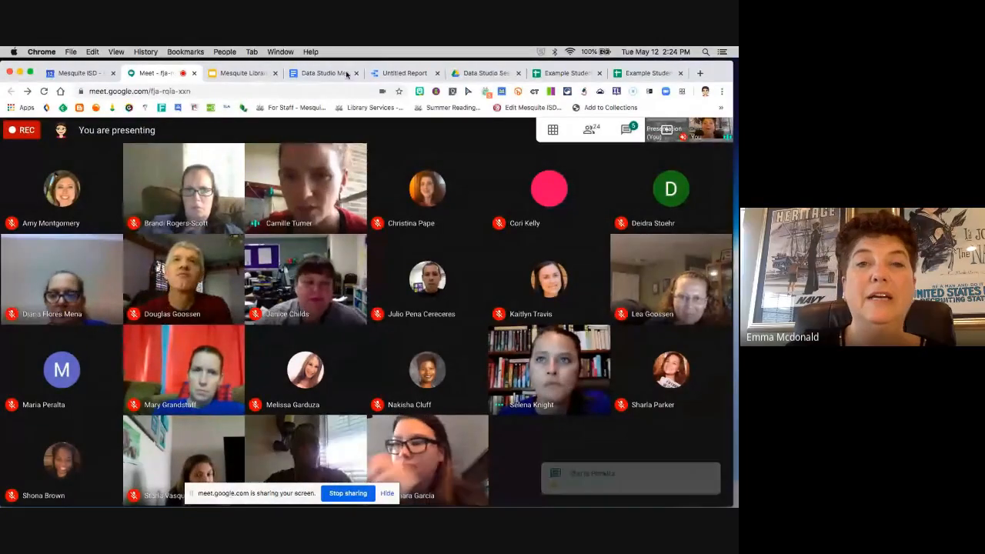
left_click(396, 74)
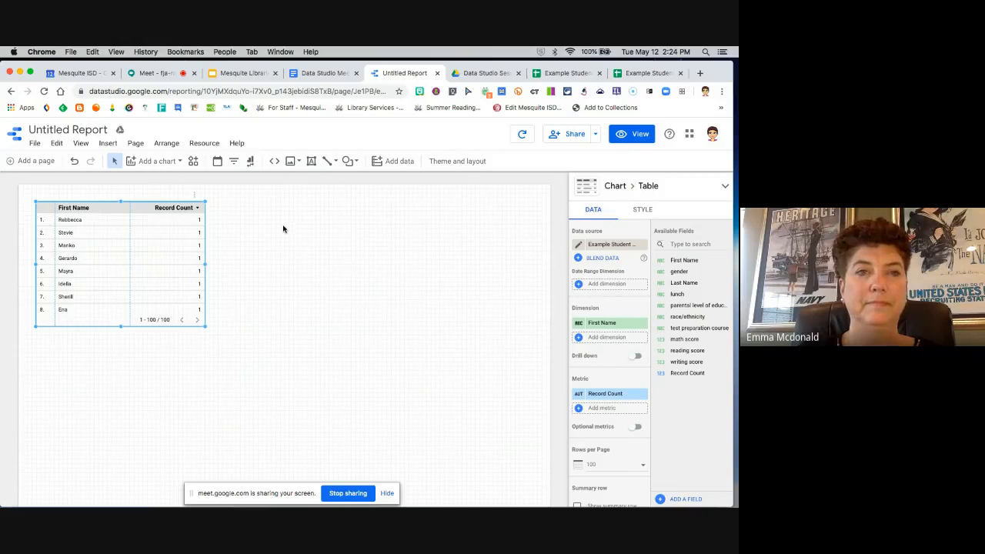
Step: Read the chat messages in the Google Meet call and return to the untitled Data Studio report
left_click(152, 74)
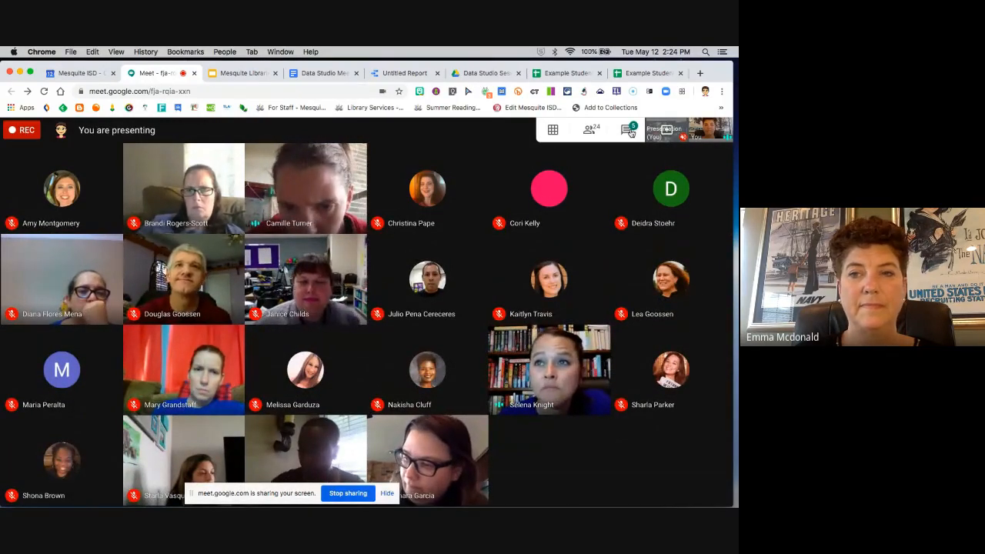
left_click(631, 133)
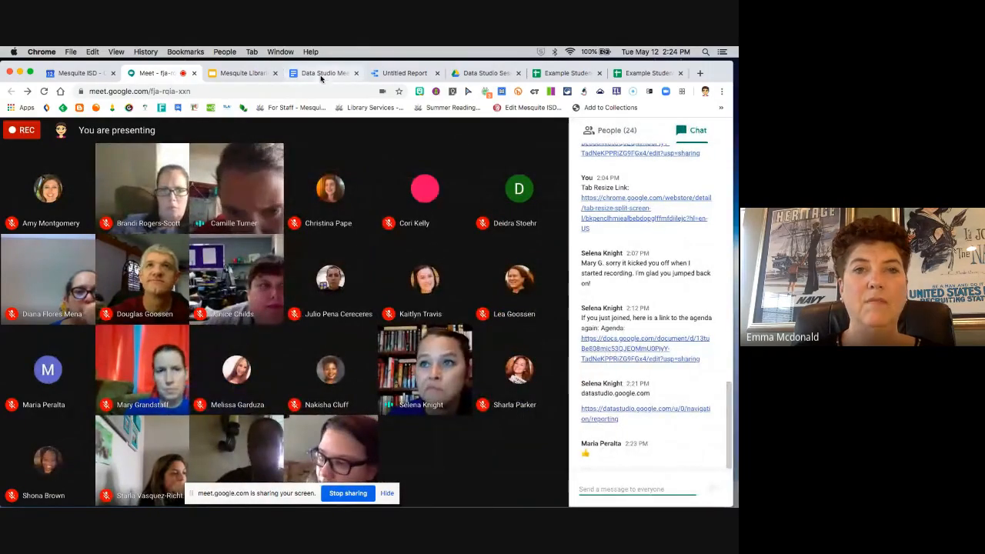
left_click(395, 73)
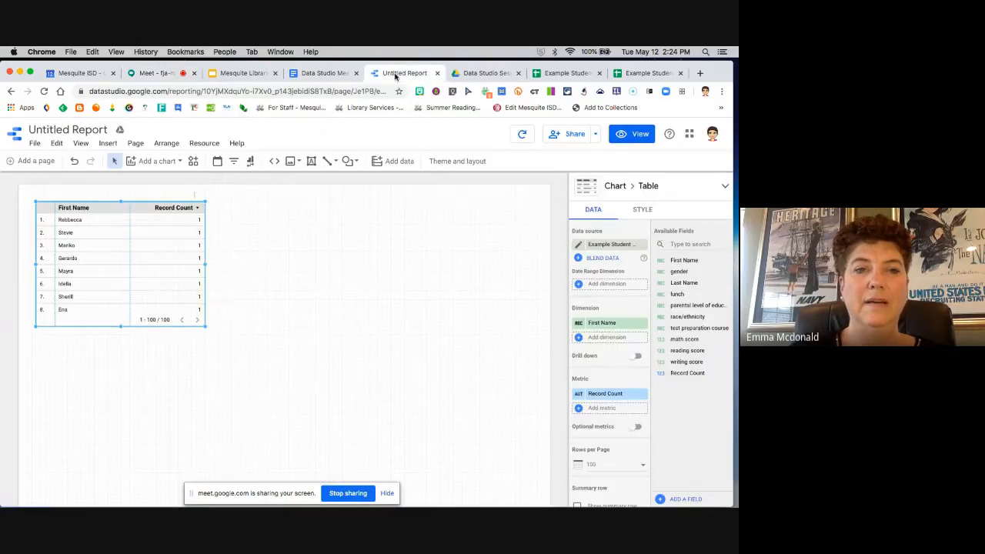
left_click(711, 78)
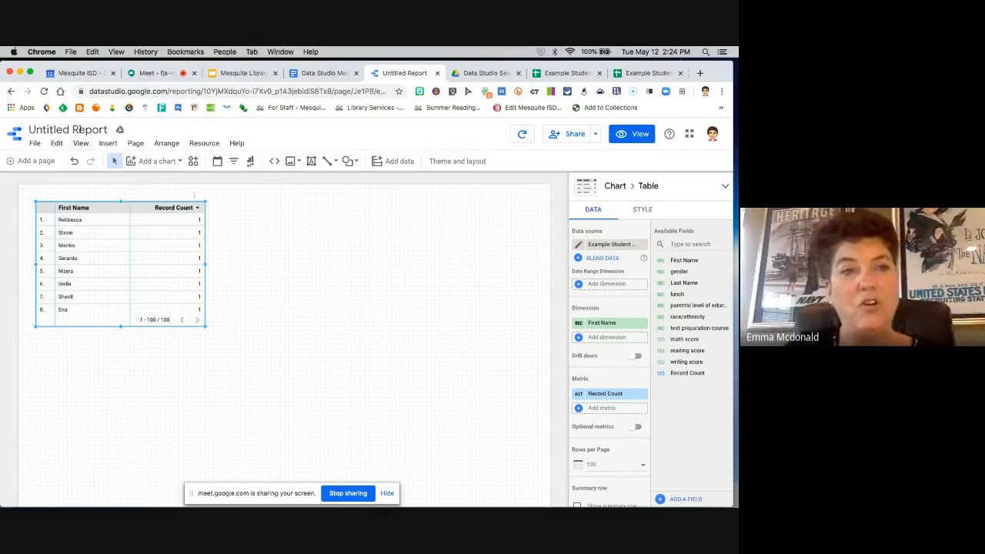
Step: Rename the untitled report as Data Studio Test Page
left_click(107, 129)
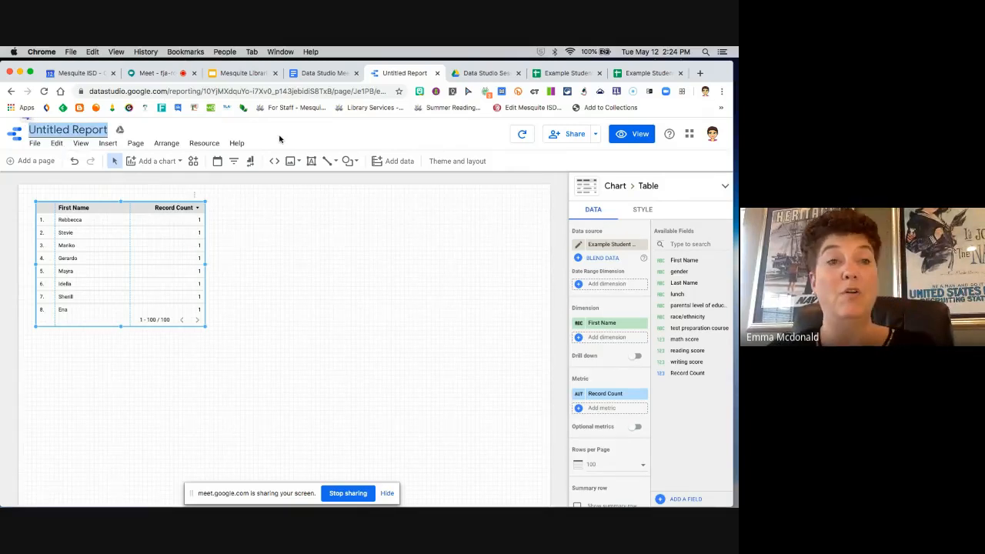
type("Data")
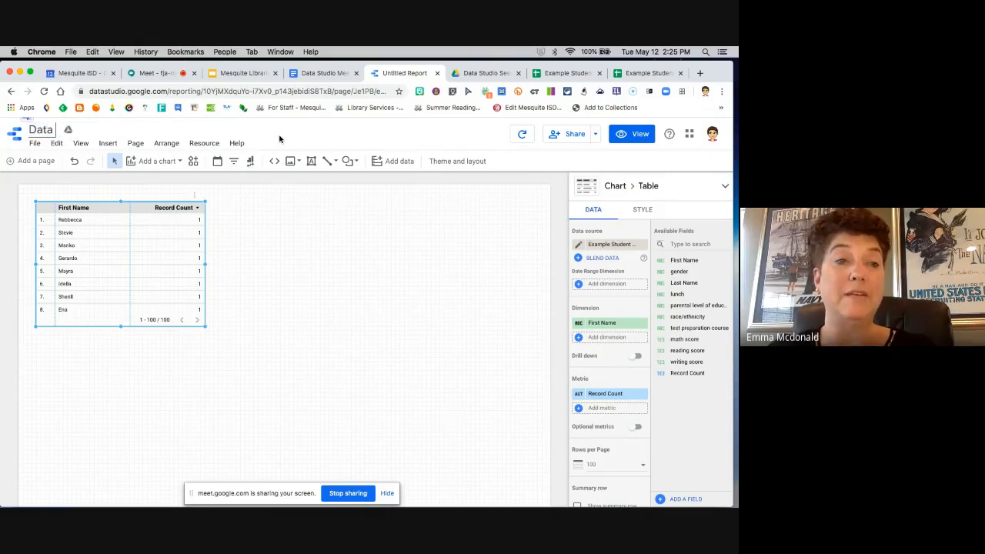
type(" Studio Test")
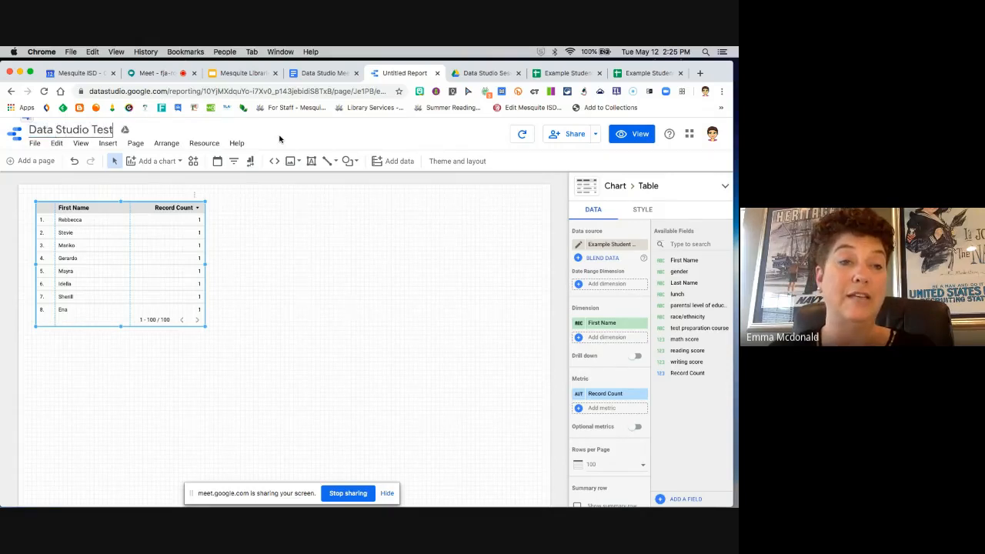
type(" Page")
key("Return")
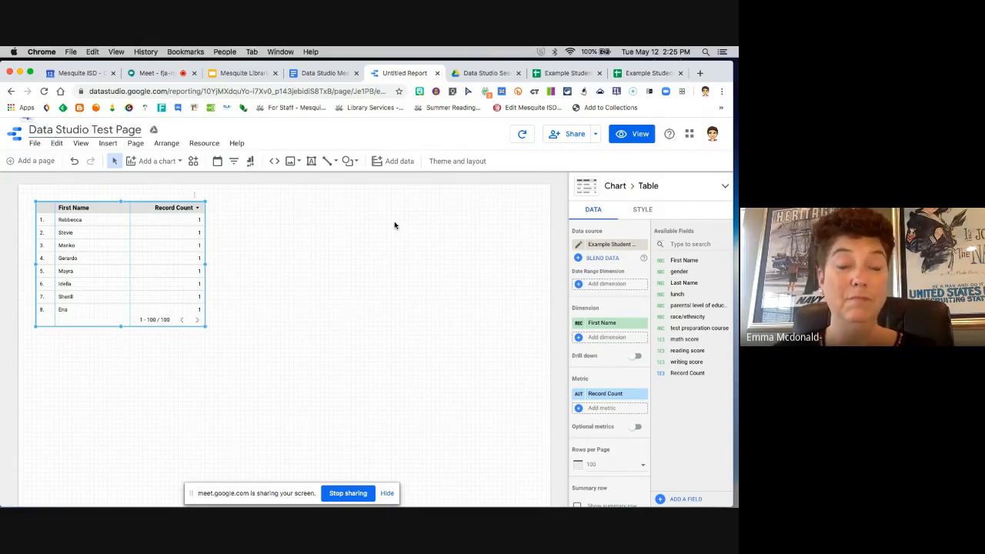
Step: Move the table away from the page corner and enlarge it to nearly the full page width, tall enough for 15 rows
left_click(361, 245)
left_click(184, 245)
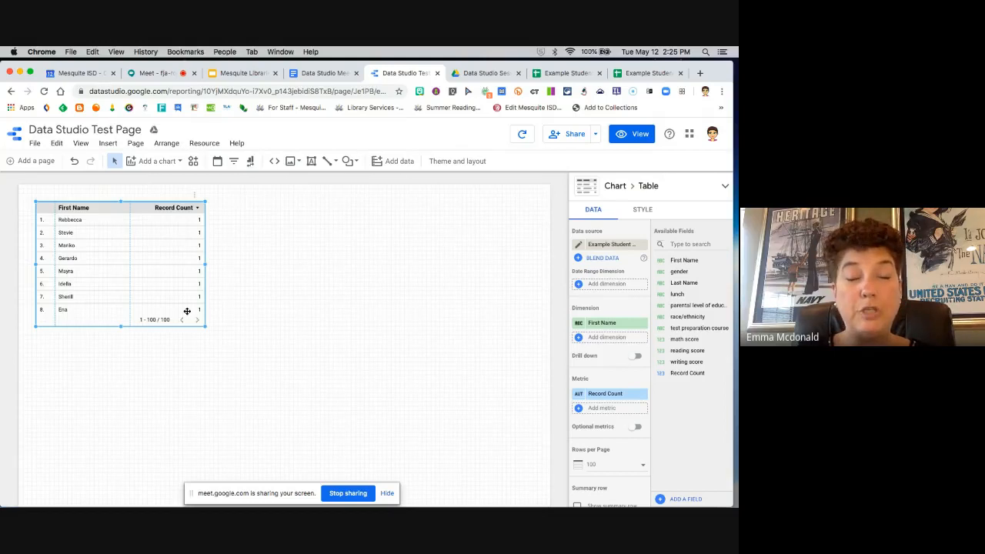
left_click_drag(110, 209, 137, 244)
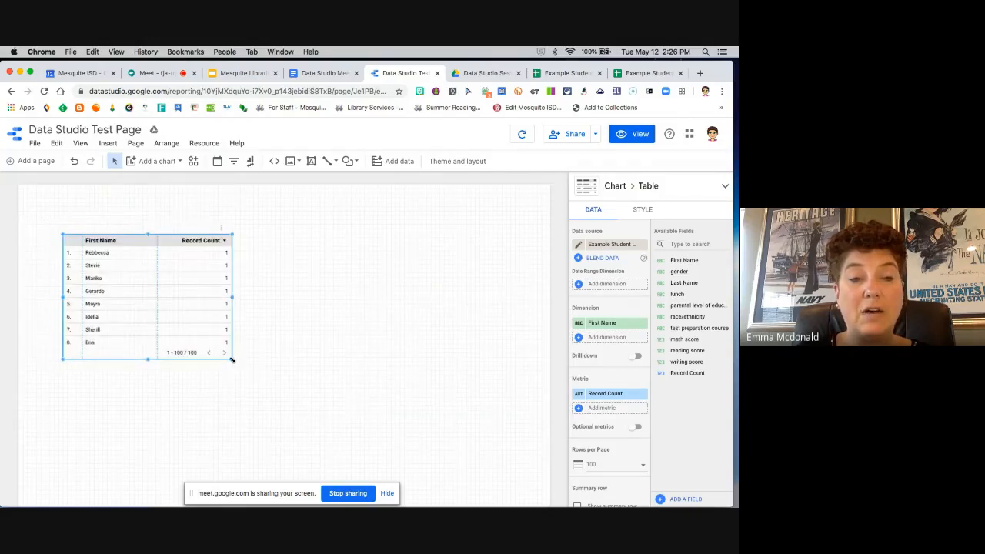
left_click_drag(232, 359, 536, 465)
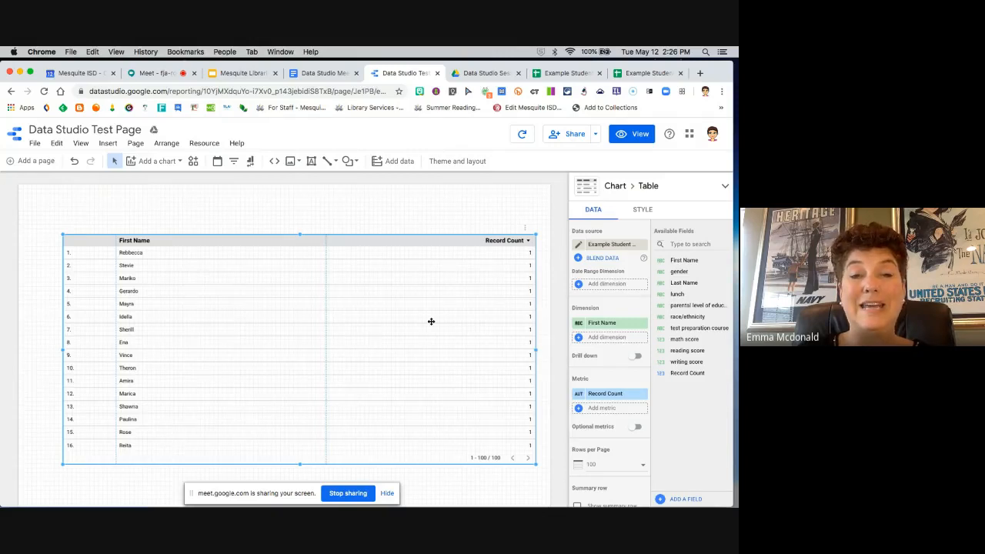
scroll(544, 302, "down", 2)
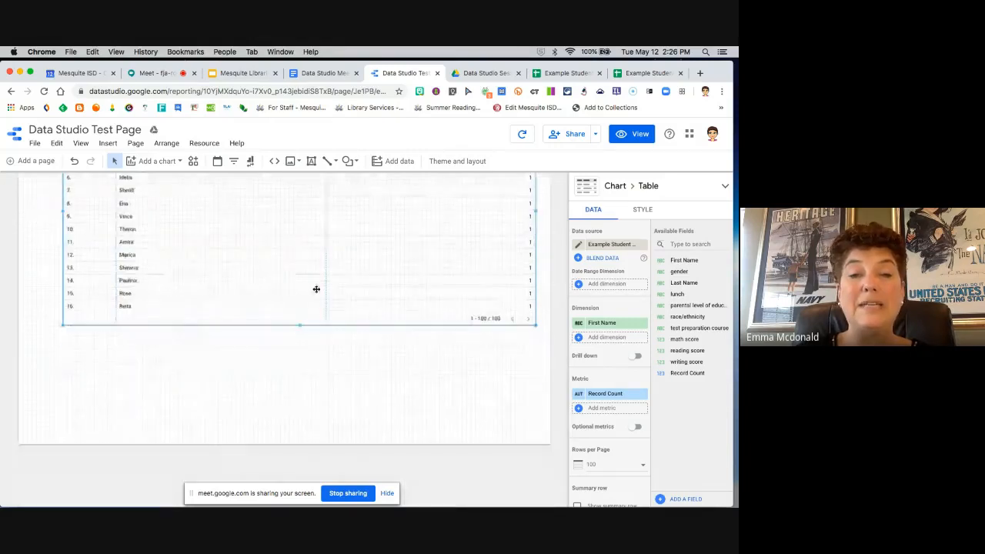
mouse_move(299, 326)
left_mouse_down()
mouse_move(292, 420)
mouse_move(305, 315)
left_mouse_up()
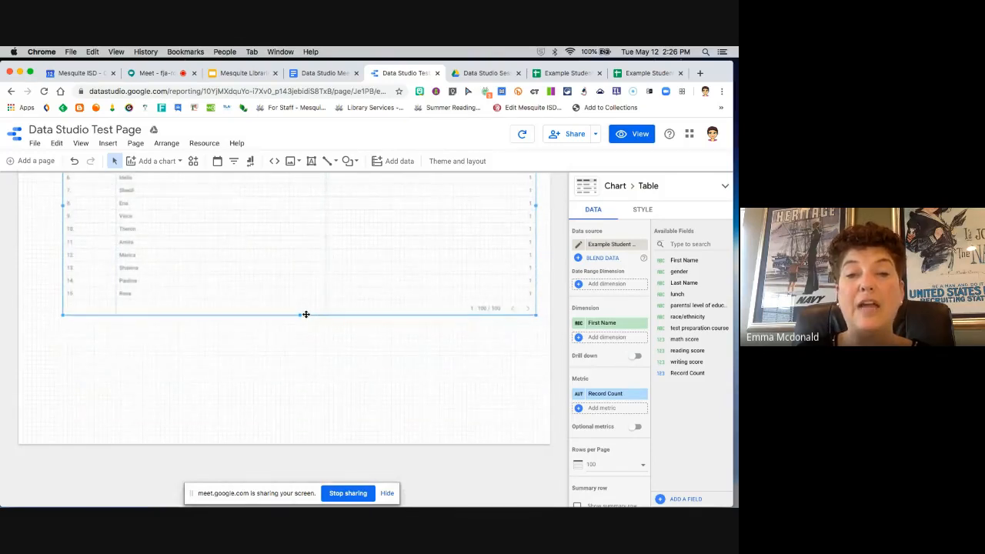
scroll(367, 370, "up", 2)
scroll(368, 370, "up", 2)
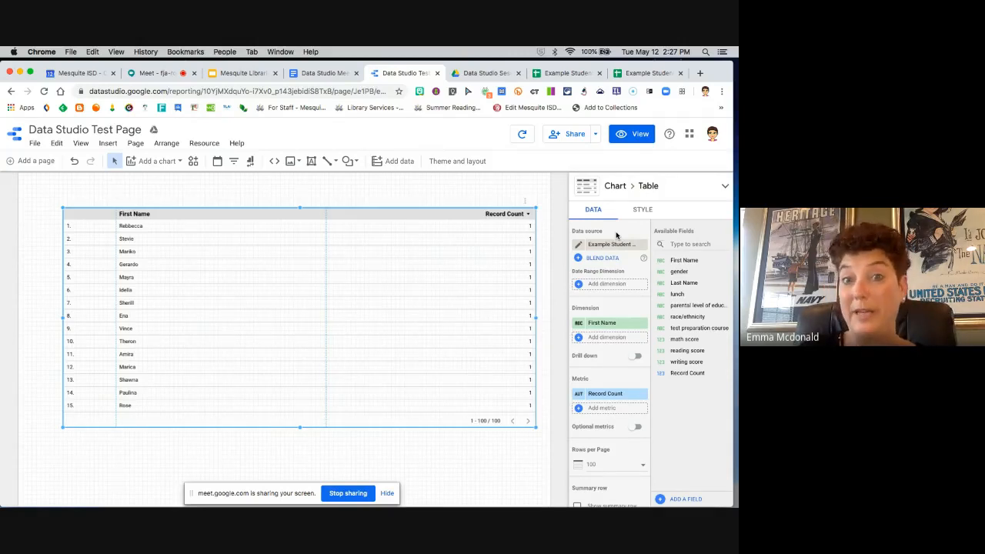
Step: Reconnect the table's data source to the exams (1).csv worksheet with updated credentials and finish editing the data source
left_click(578, 246)
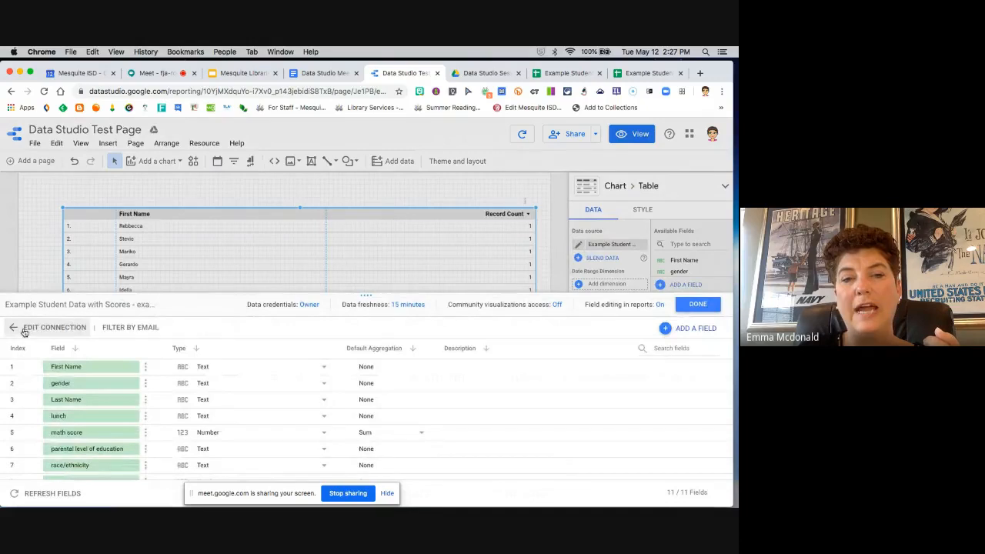
left_click(25, 331)
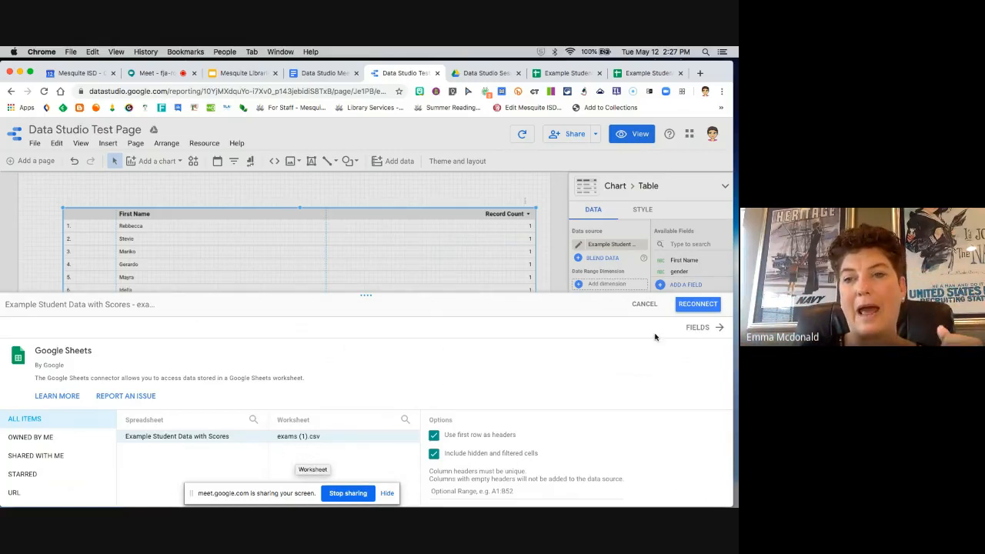
left_click(705, 306)
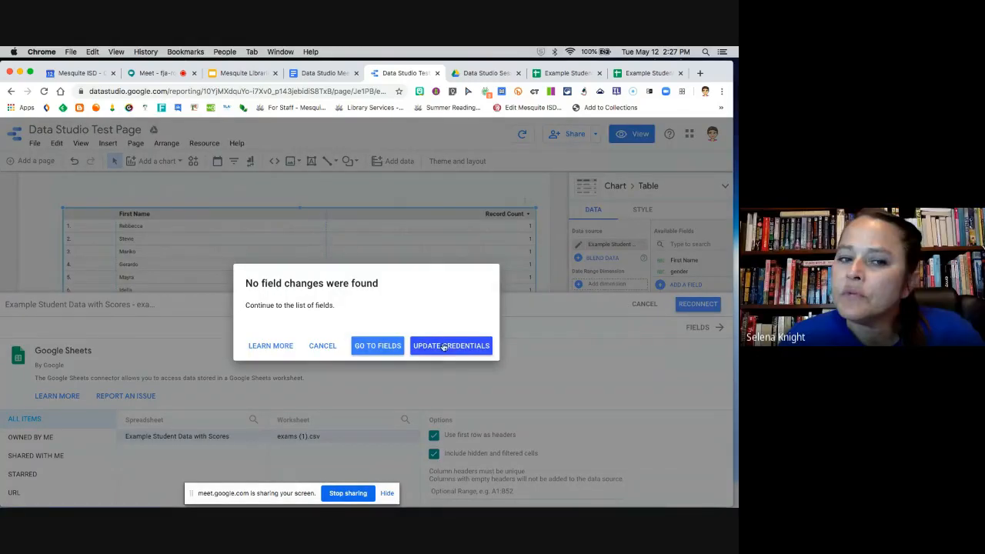
left_click(443, 348)
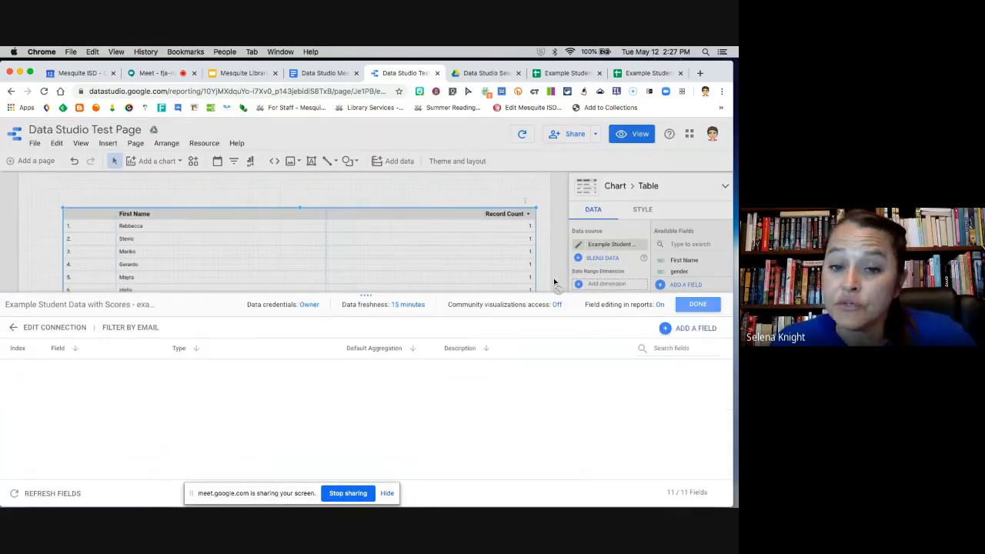
left_click(697, 306)
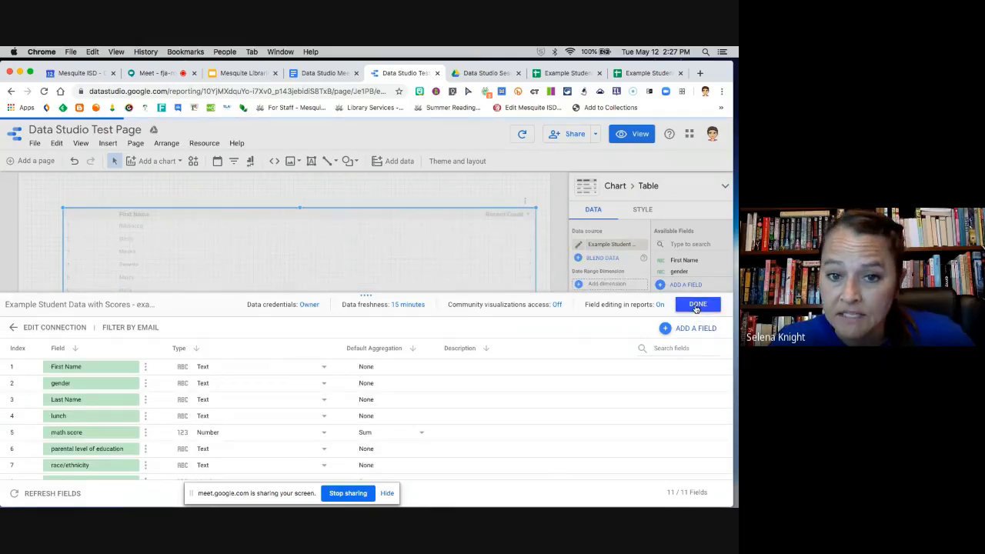
left_click(697, 306)
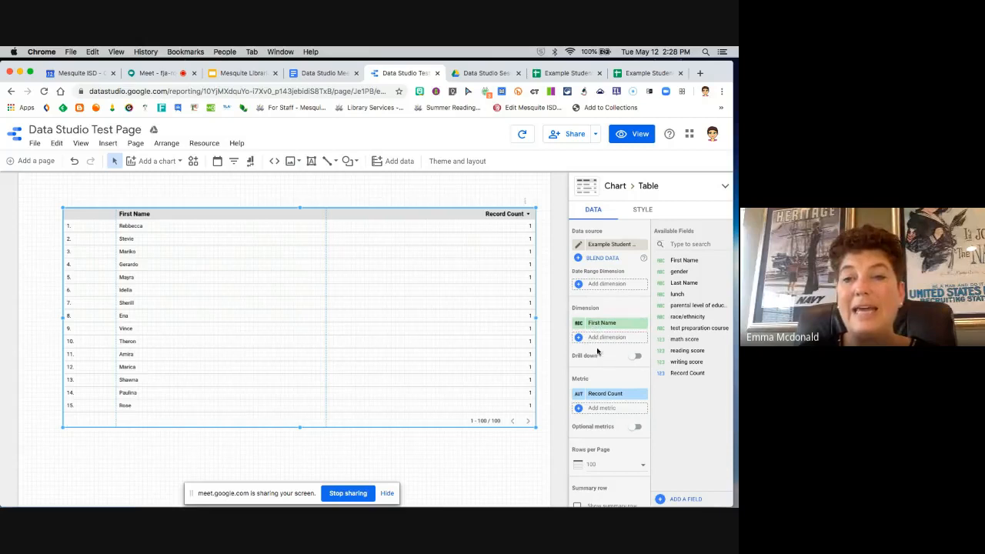
Step: Add Last Name, race/ethnicity, math score, reading score and writing score as dimensions after First Name in the table
left_click_drag(683, 282, 606, 340)
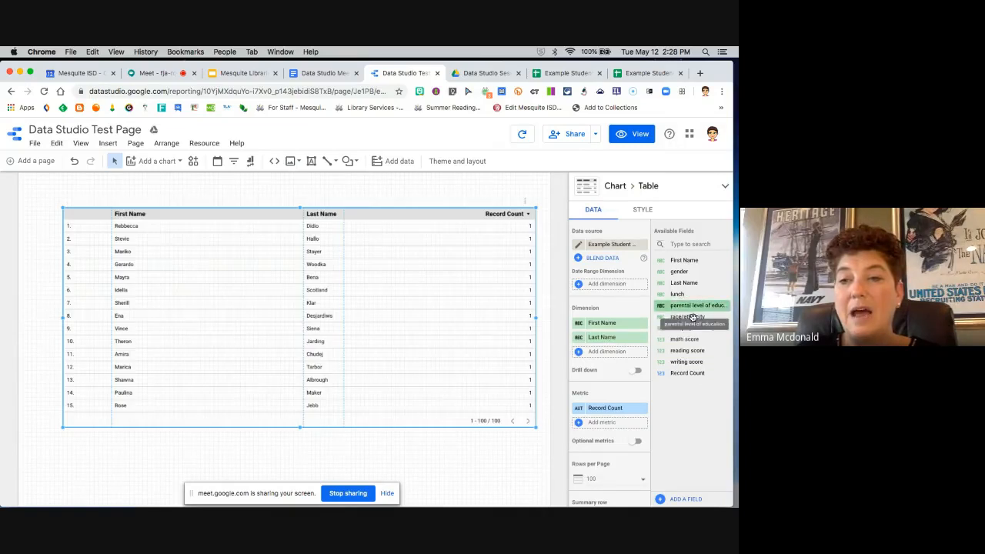
left_click_drag(633, 352, 630, 352)
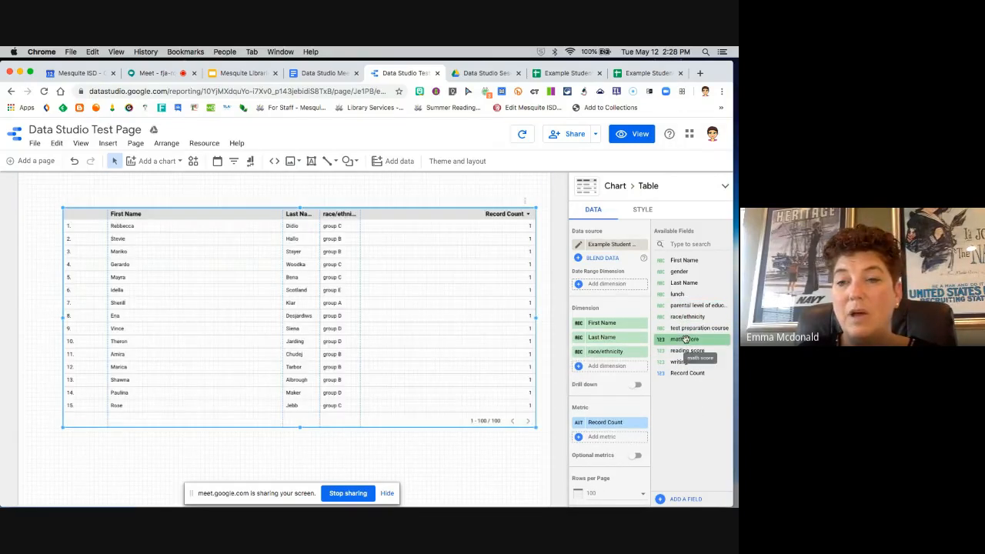
left_click_drag(685, 339, 606, 368)
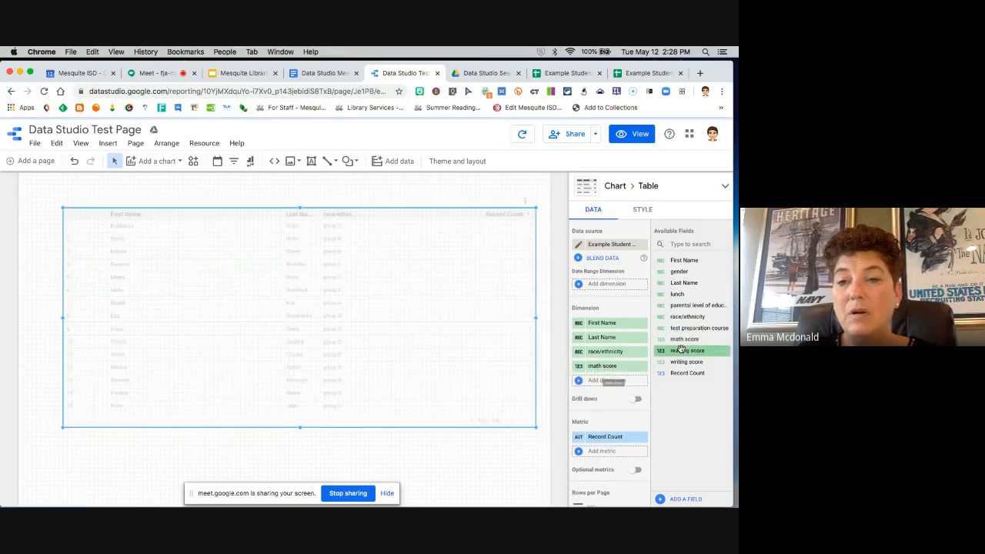
left_click_drag(680, 352, 600, 386)
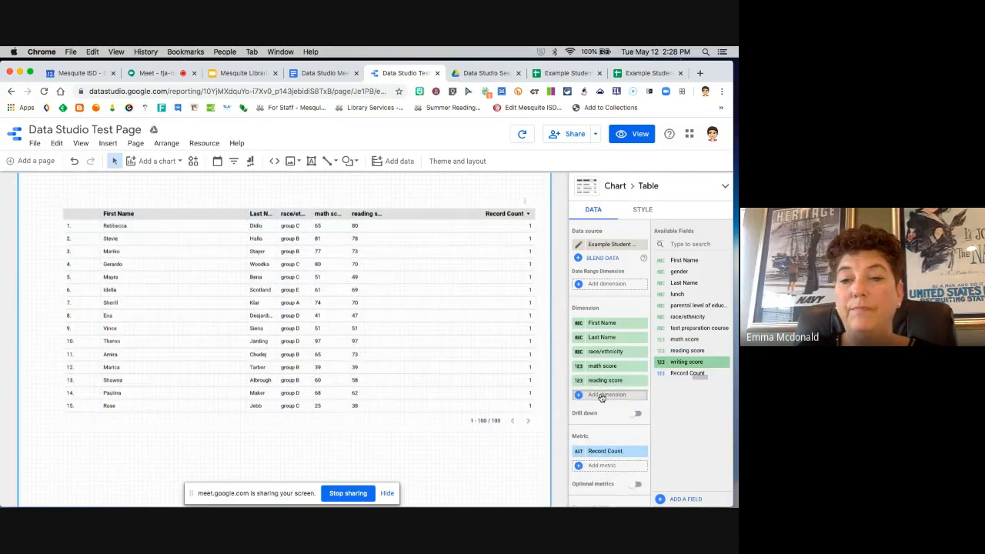
left_click_drag(602, 397, 604, 397)
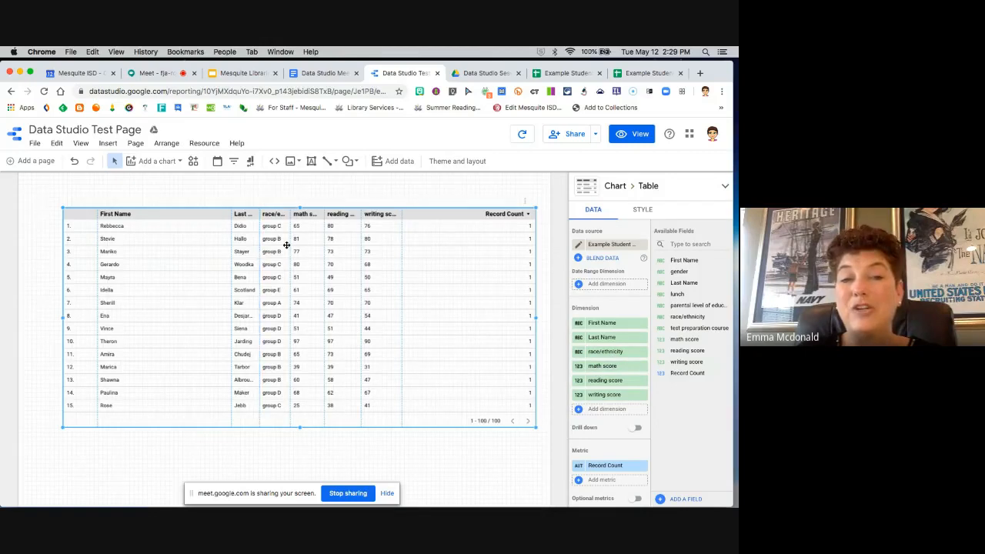
Step: Insert lunch as a dimension after Last Name and remove the race/ethnicity dimension from the table
mouse_move(603, 352)
left_mouse_down()
mouse_move(691, 341)
mouse_move(608, 338)
mouse_move(695, 330)
mouse_move(608, 351)
left_mouse_up()
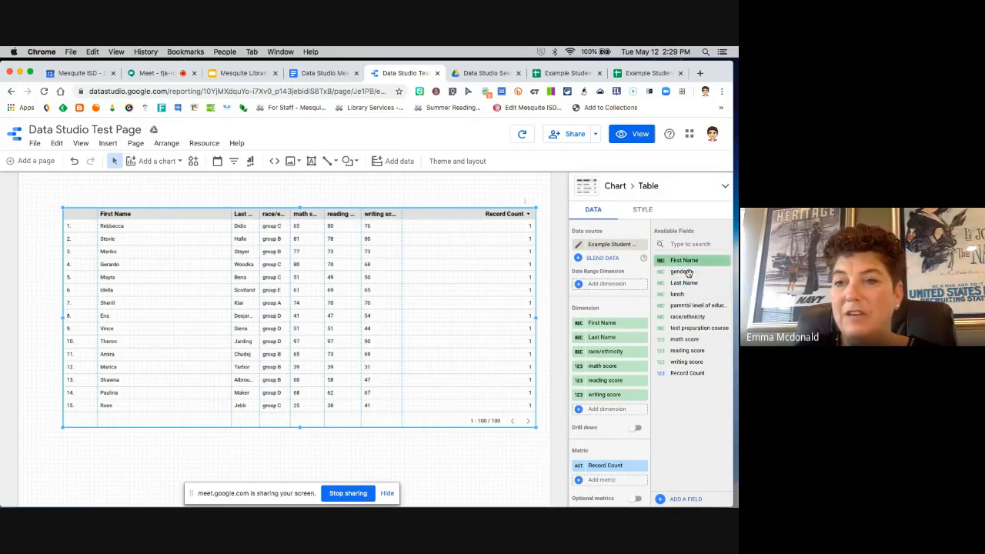
left_click_drag(687, 281, 607, 337)
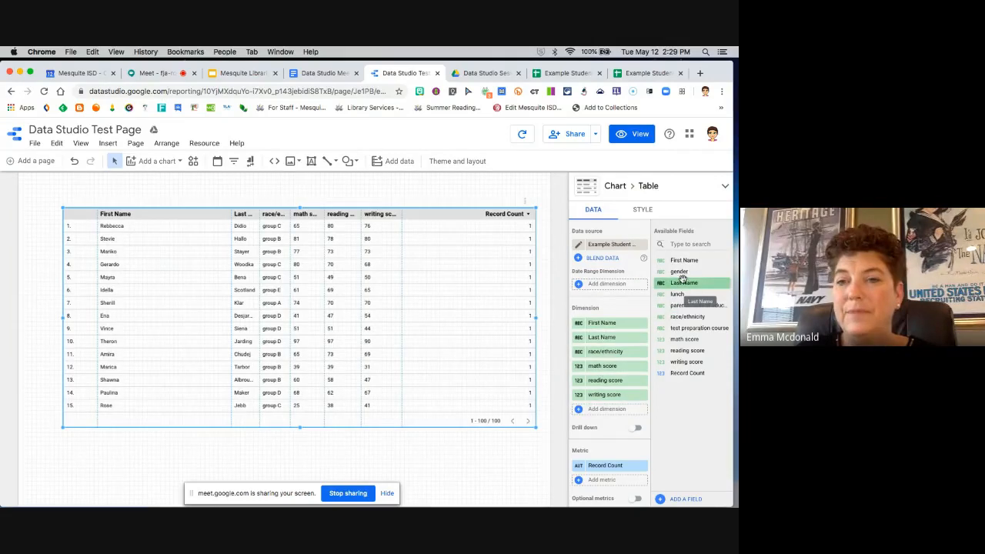
left_click_drag(677, 294, 596, 358)
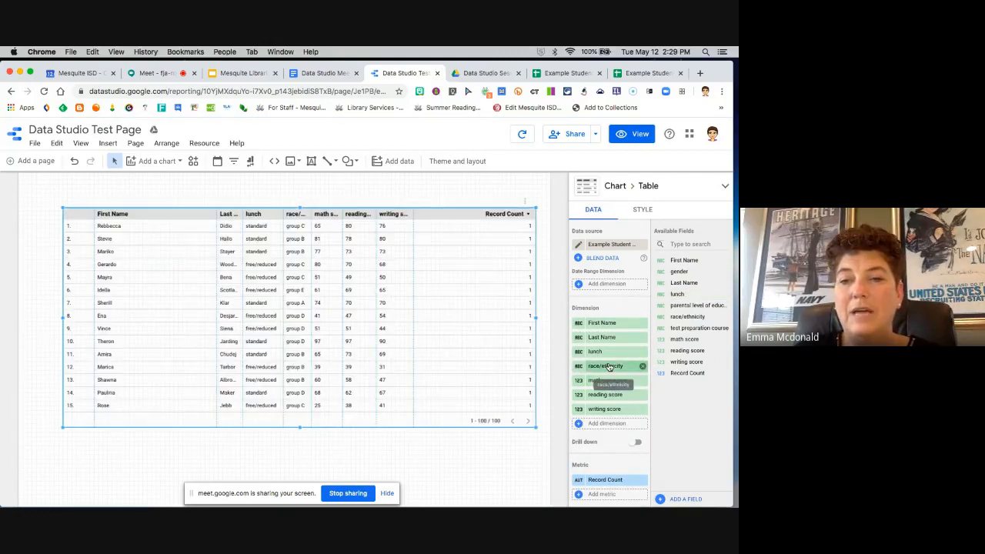
left_click(644, 367)
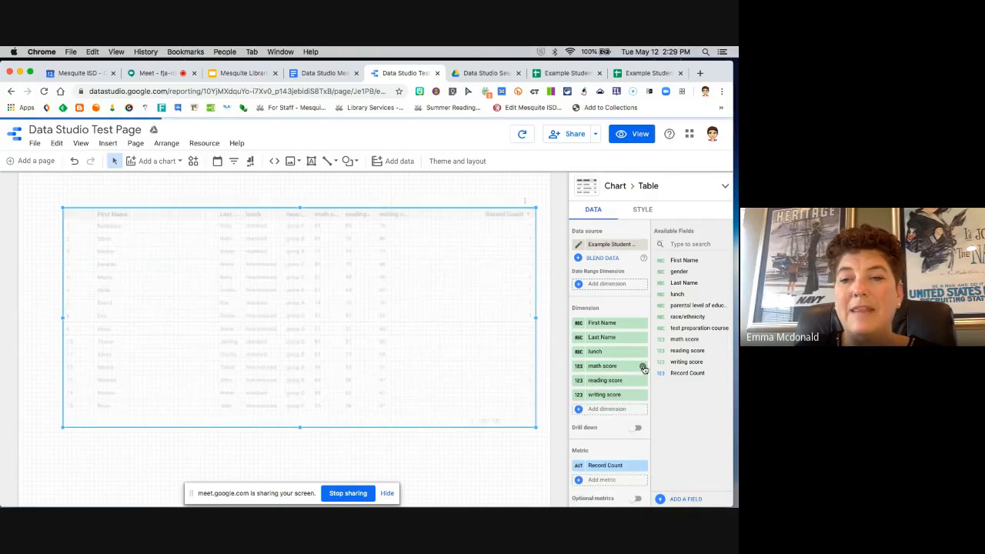
left_click(674, 373)
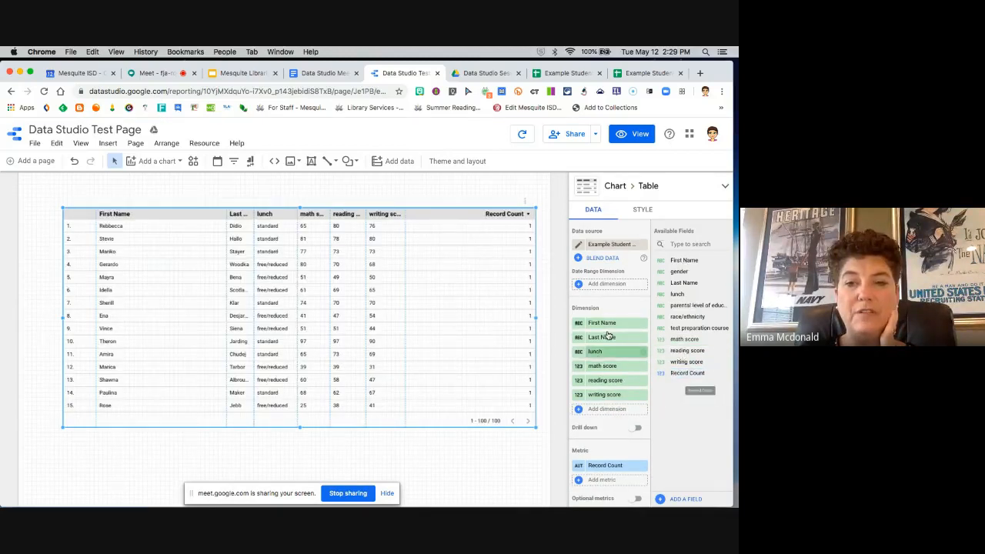
left_click_drag(612, 394, 693, 374)
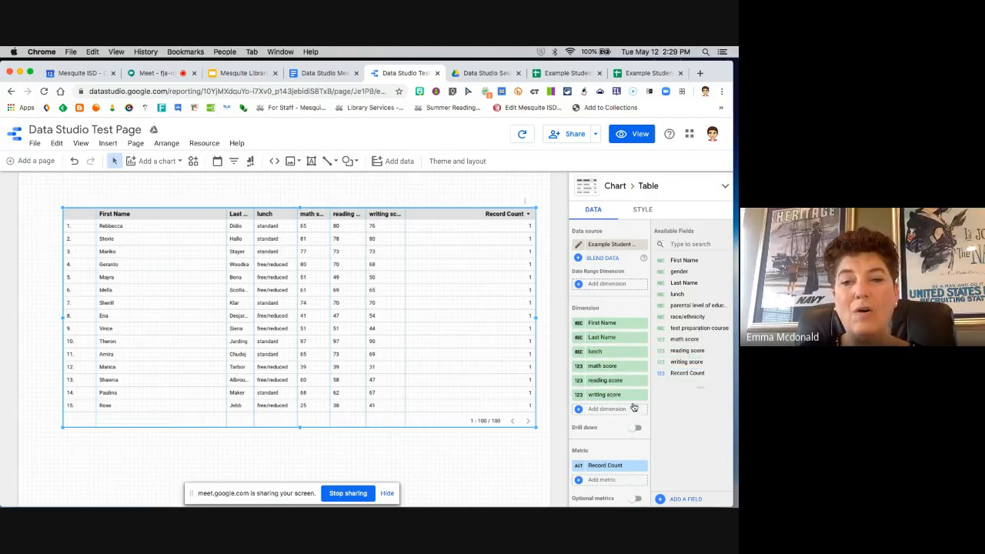
Step: Add writing score as a metric below Record Count and name it Scores, keeping the Sum aggregation
scroll(615, 417, "down", 4)
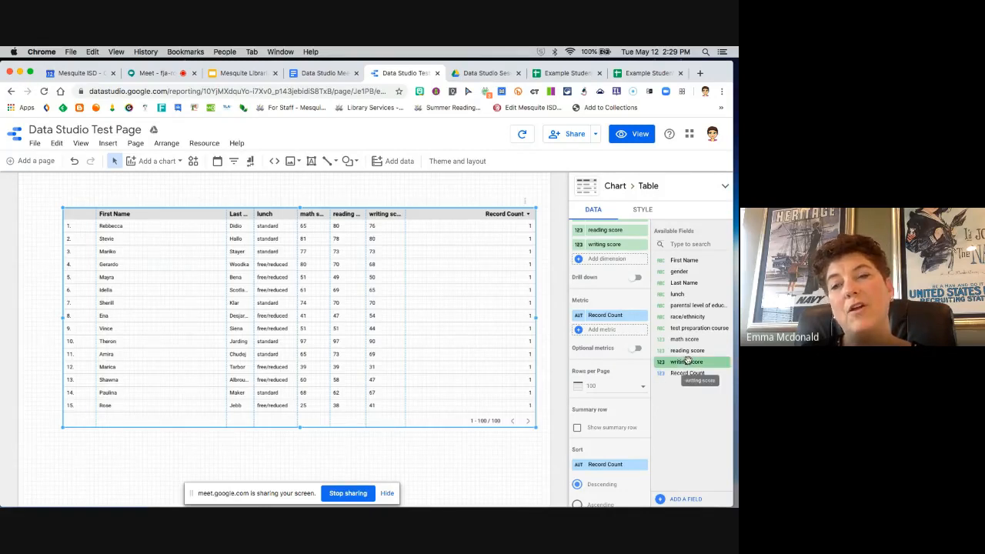
left_click_drag(687, 360, 610, 328)
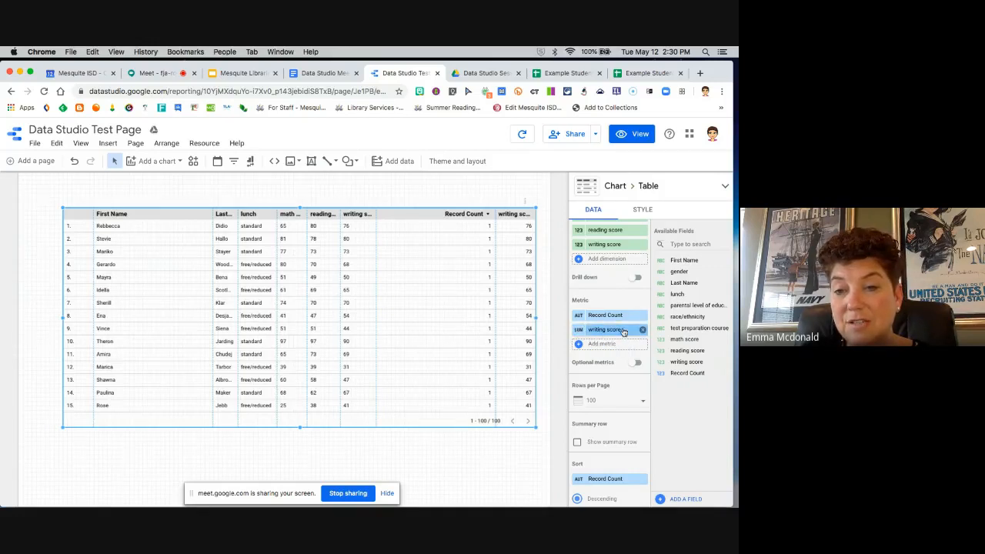
left_click(578, 331)
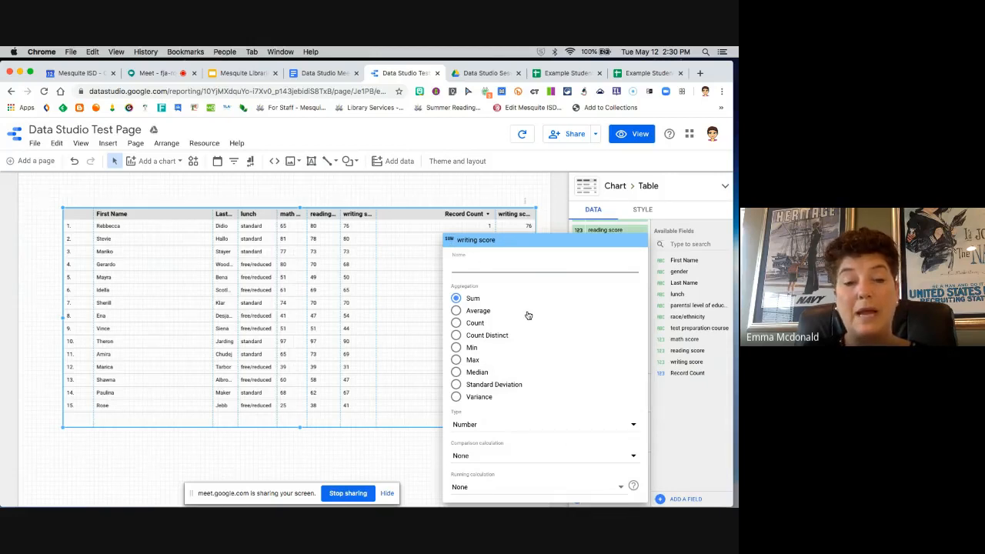
type("Scores")
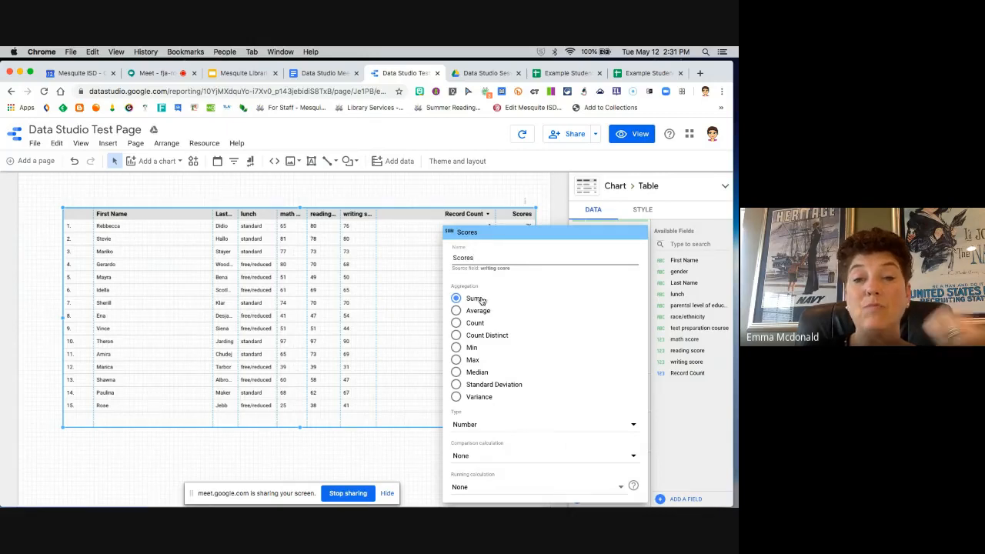
left_click(424, 308)
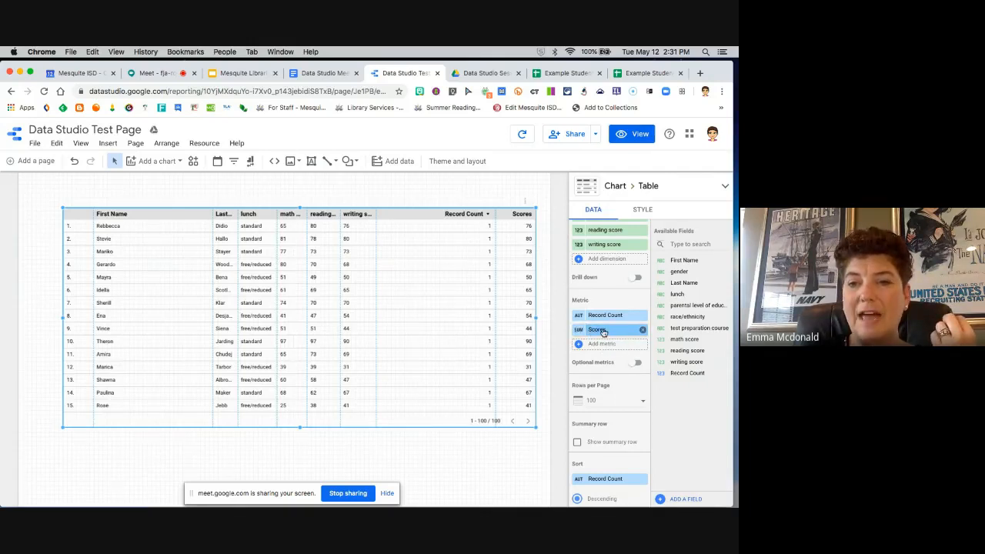
Step: Set the table to 20 rows per page and extend its lower edge to fit all 20 rows
scroll(604, 375, "down", 2)
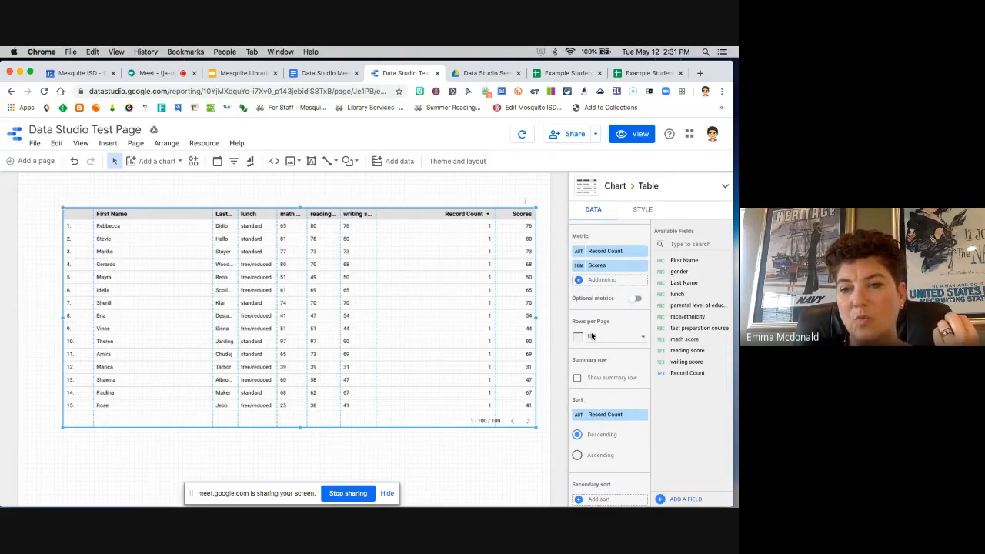
left_click(641, 340)
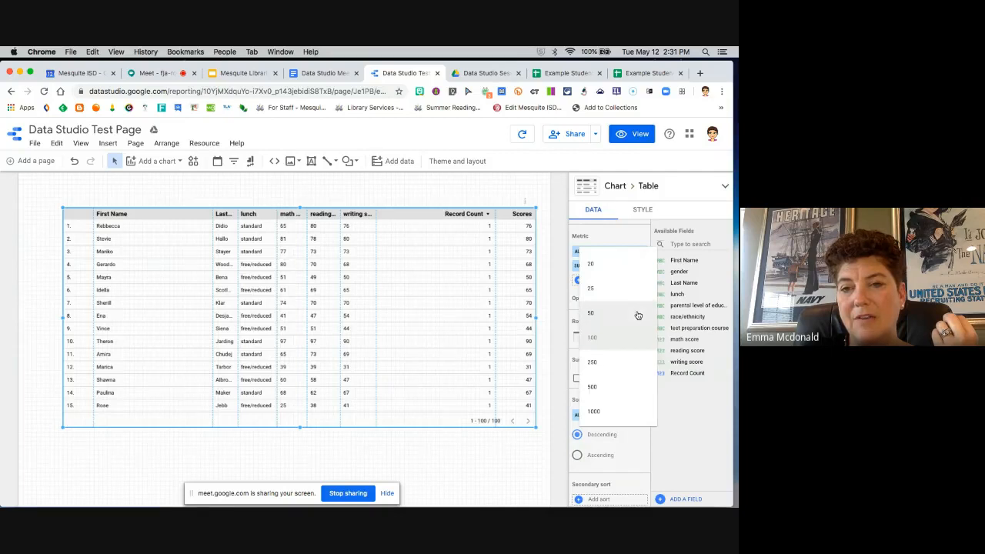
scroll(638, 315, "up", 3)
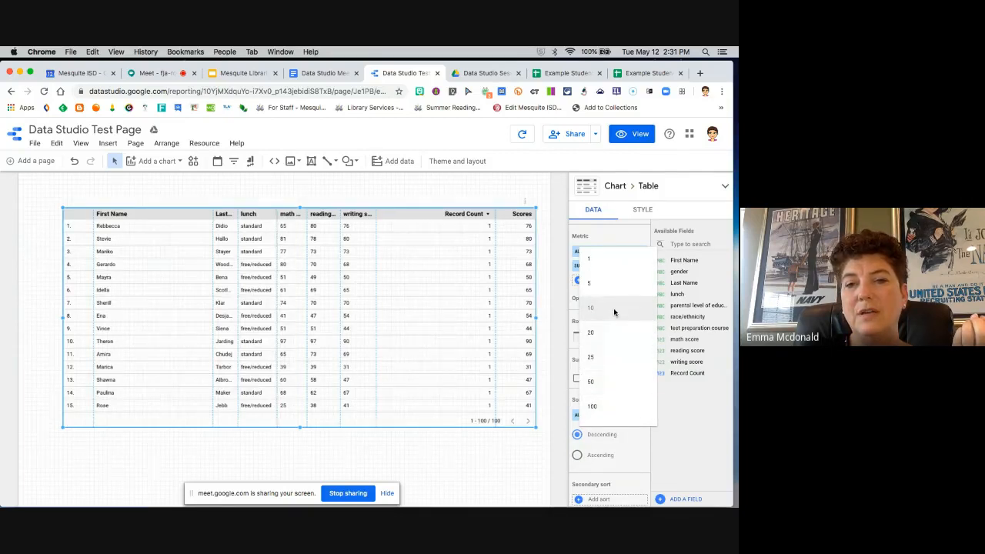
left_click(613, 307)
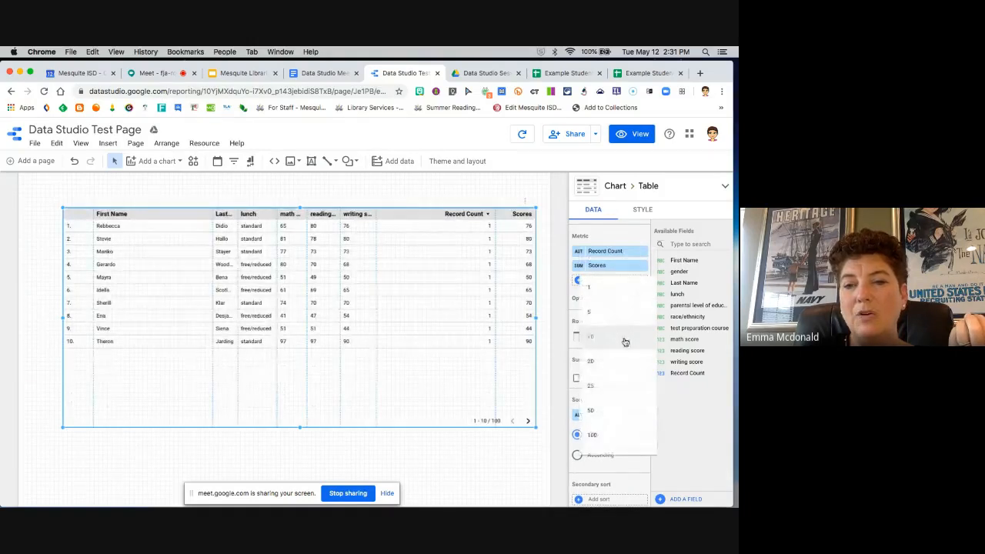
left_click(613, 365)
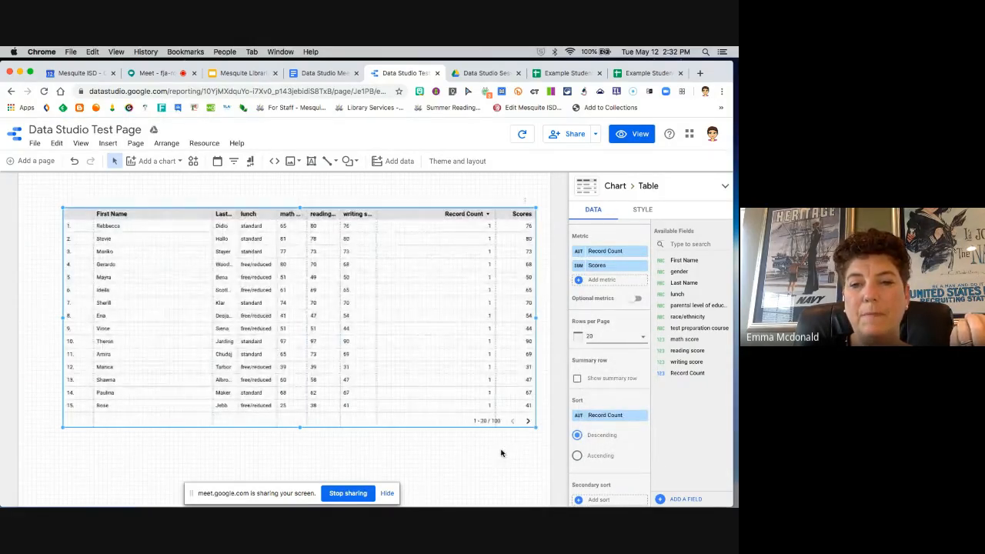
left_click(627, 341)
left_click(605, 348)
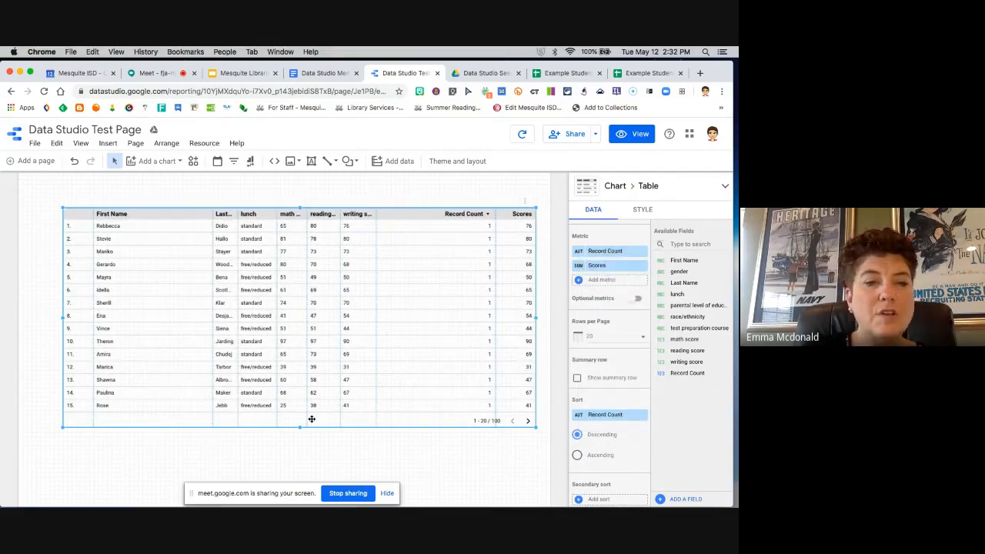
left_click_drag(301, 424, 304, 420)
left_click_drag(299, 362, 299, 435)
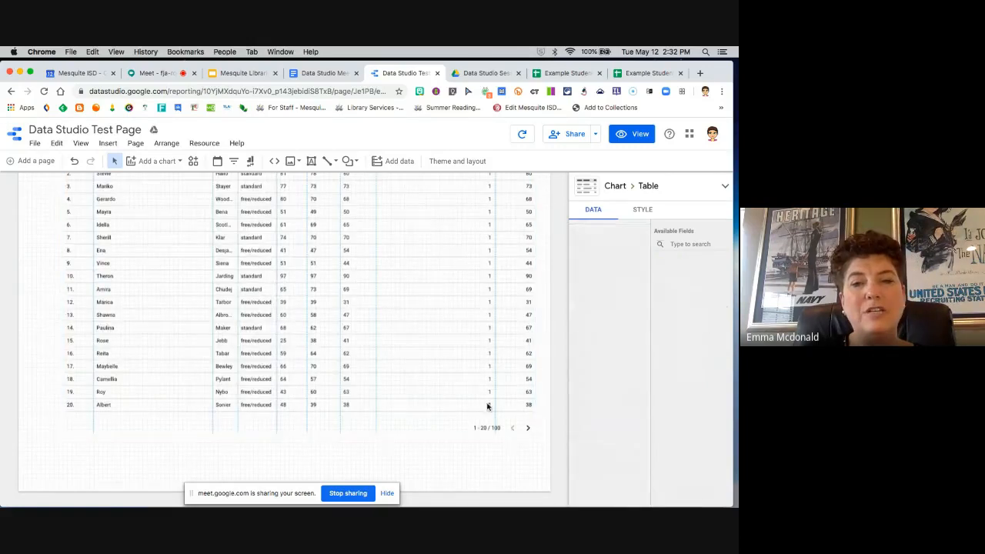
Step: Turn on the summary row for the student scores table
left_click(508, 285)
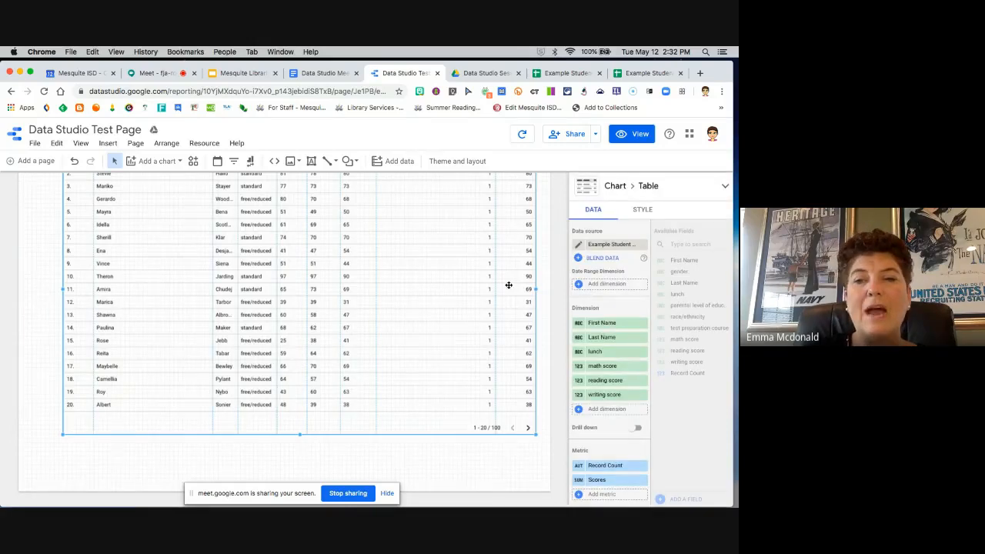
scroll(608, 362, "down", 5)
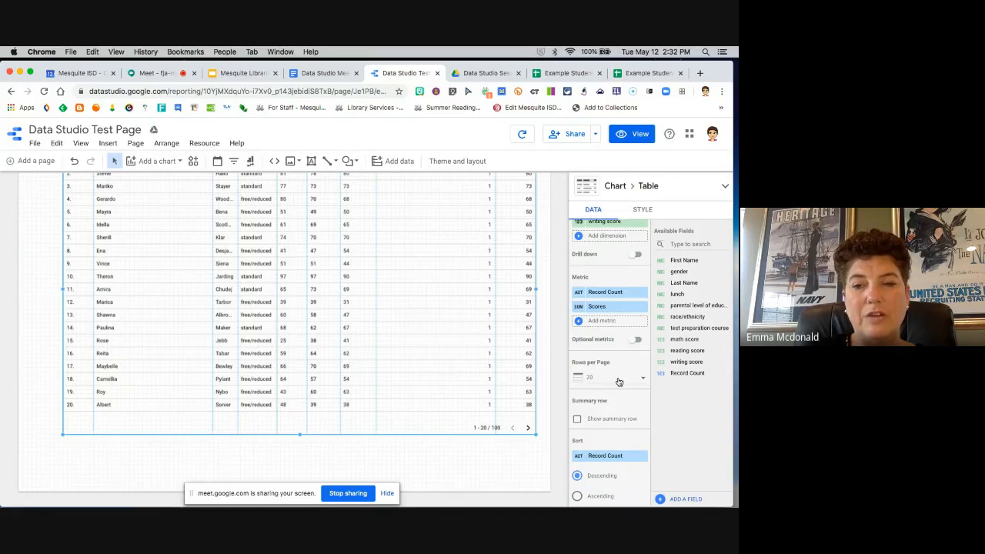
scroll(621, 397, "down", 2)
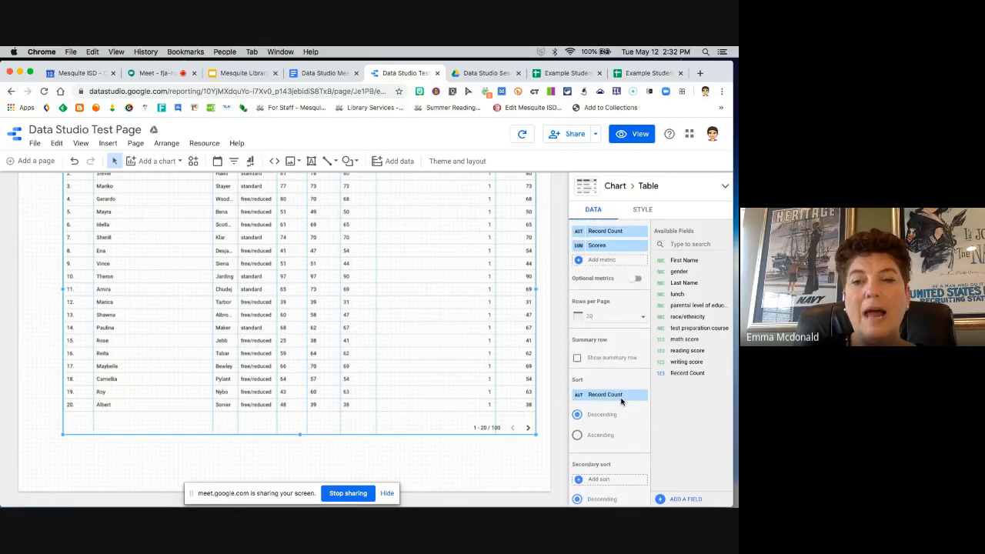
left_click(577, 359)
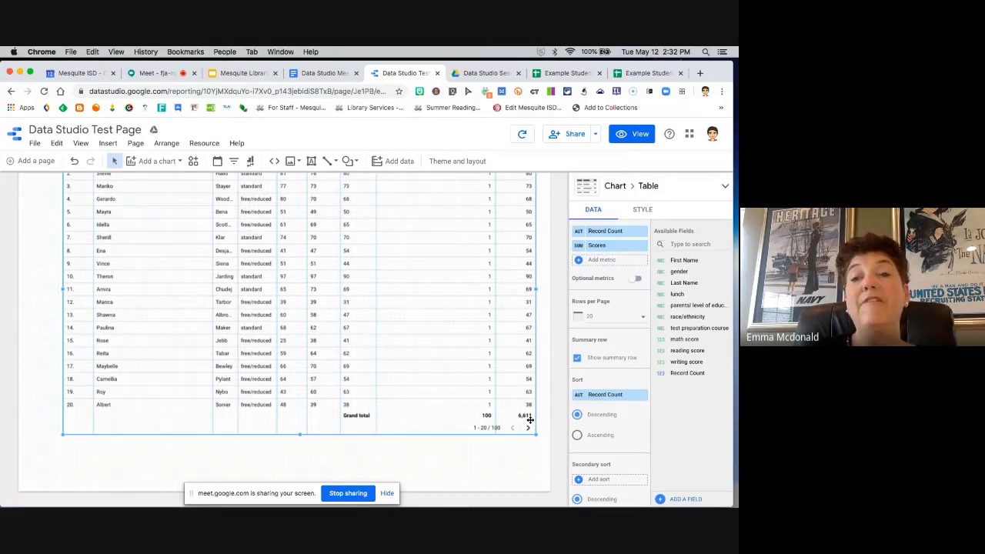
Step: Add Scores as the table's secondary sort and compare ascending with descending order, leaving it on descending
scroll(631, 432, "down", 2)
scroll(632, 433, "down", 1)
scroll(632, 431, "down", 1)
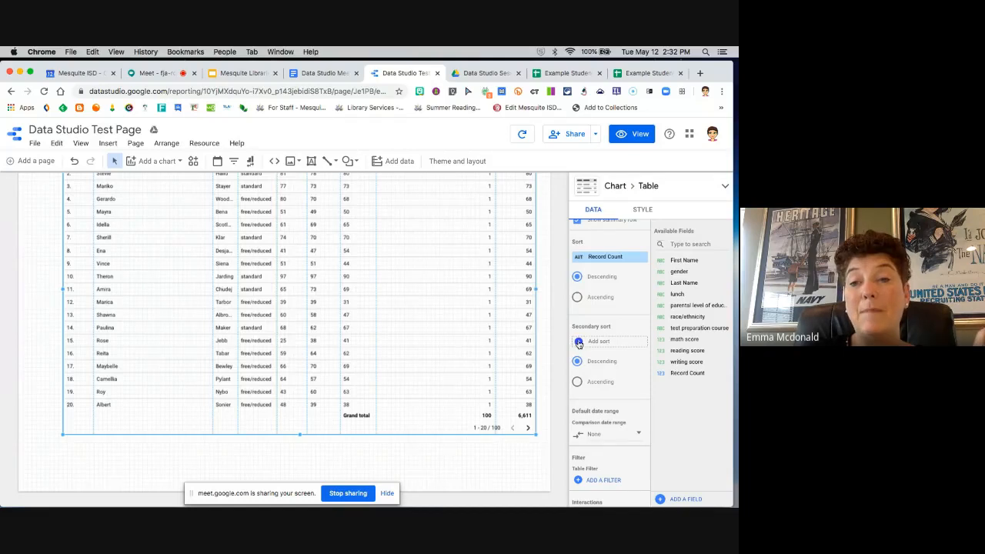
left_click(579, 343)
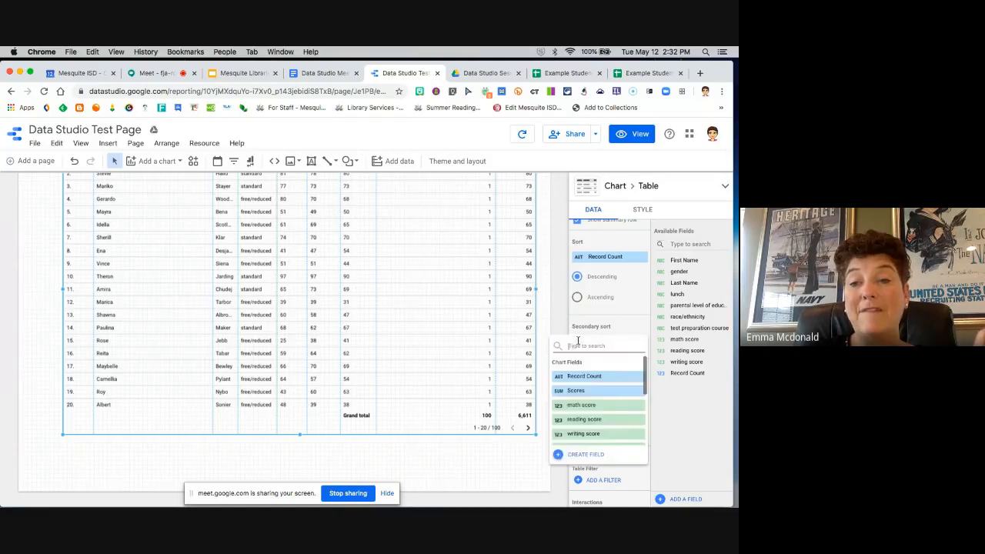
left_click(585, 393)
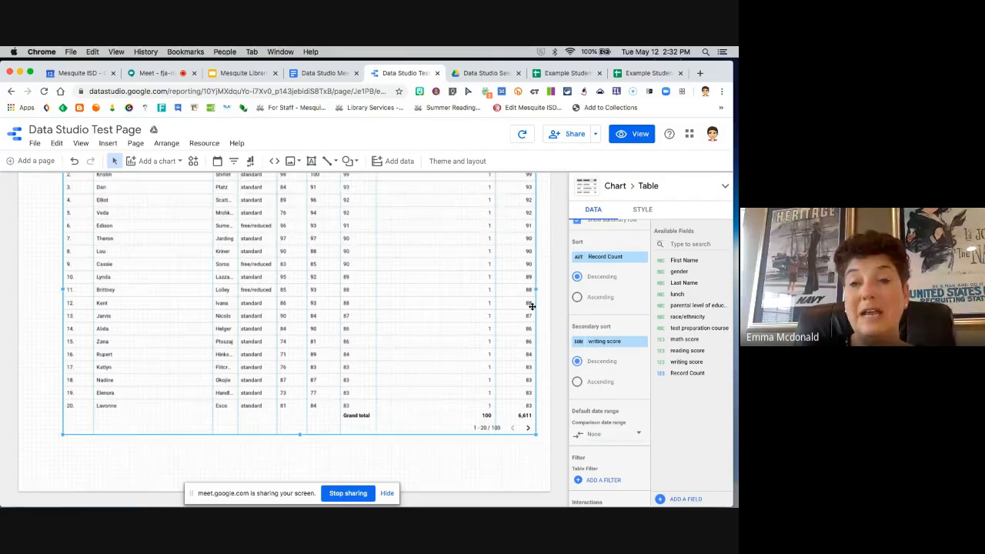
scroll(531, 307, "up", 3)
scroll(518, 311, "down", 3)
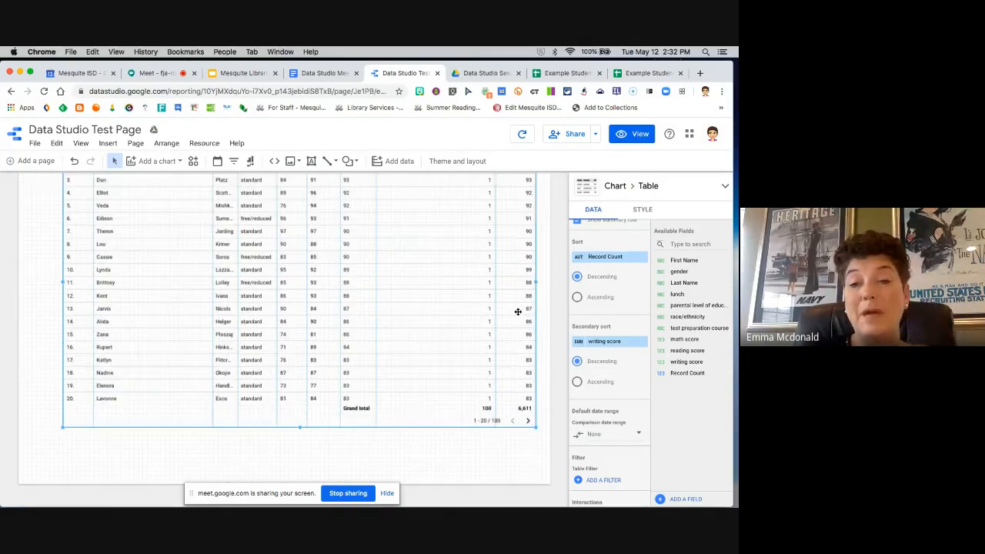
scroll(510, 369, "up", 3)
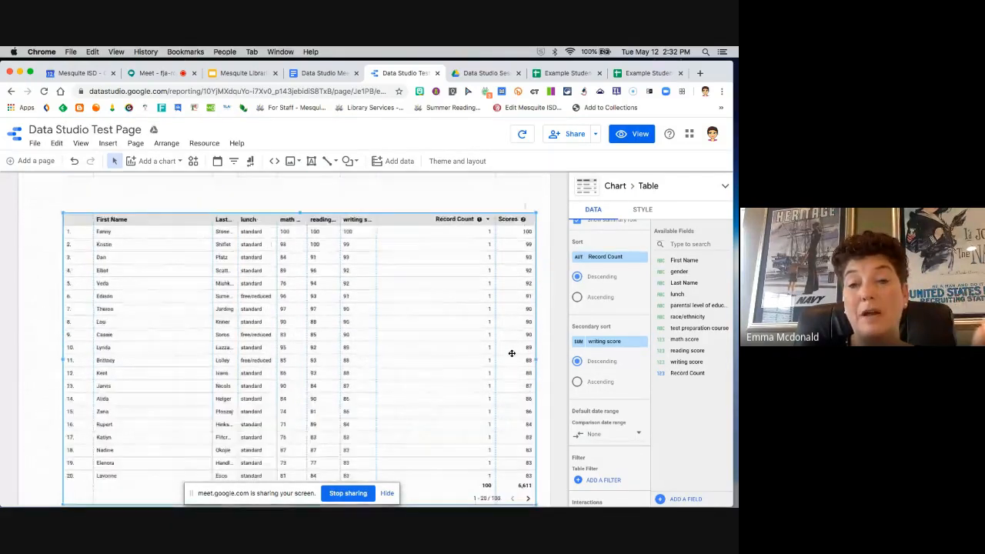
left_click(577, 382)
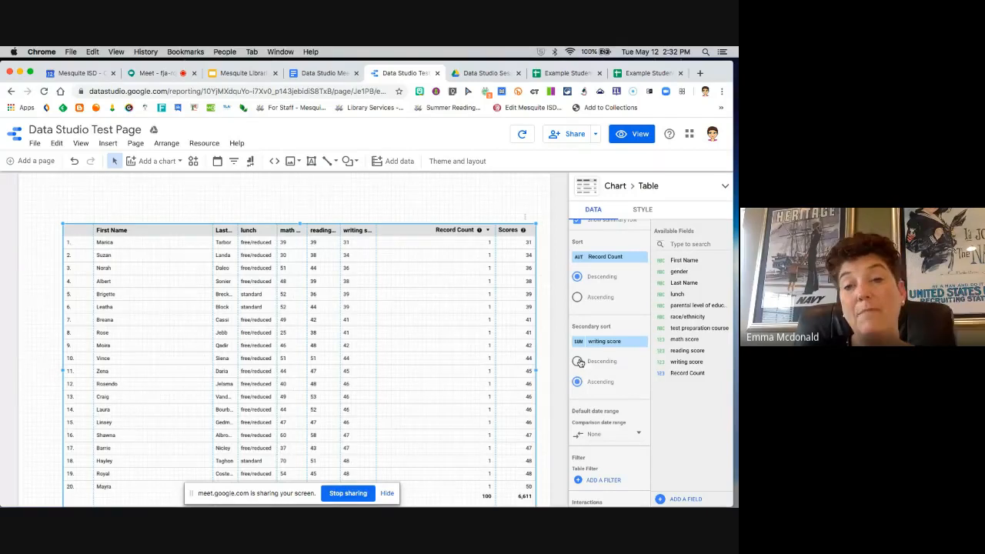
left_click(577, 362)
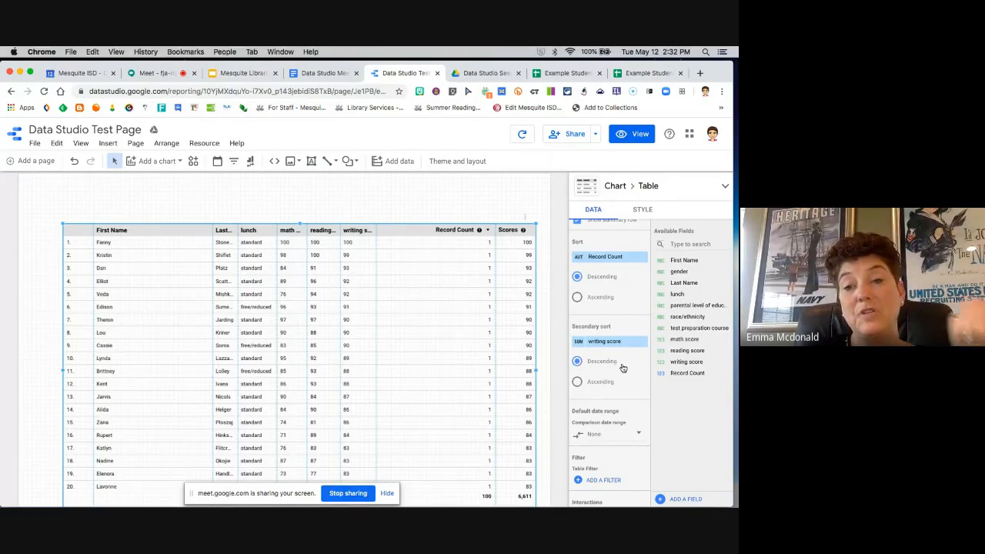
Step: Remove the secondary sort and try to replace Record Count with writing score as the table's primary sort
scroll(622, 361, "up", 1)
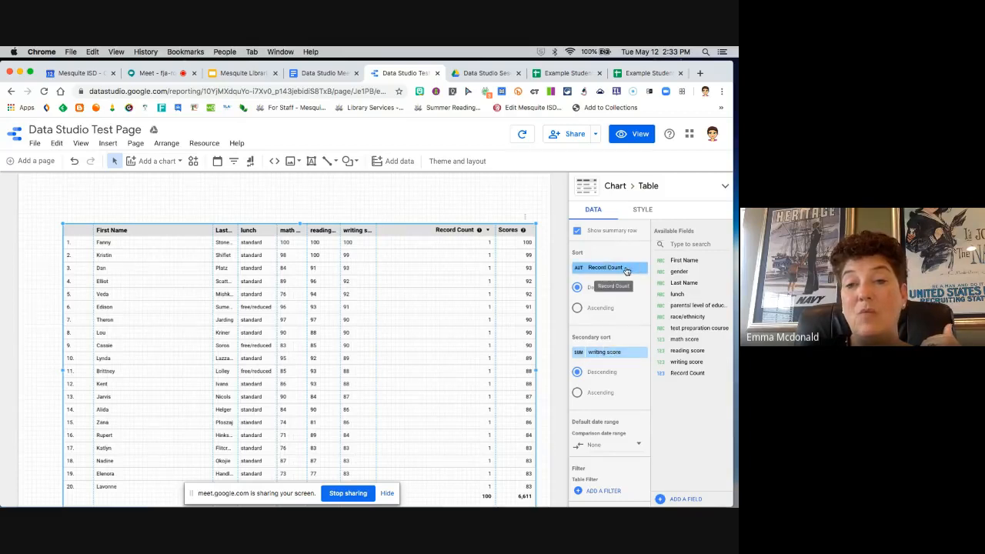
left_click(643, 353)
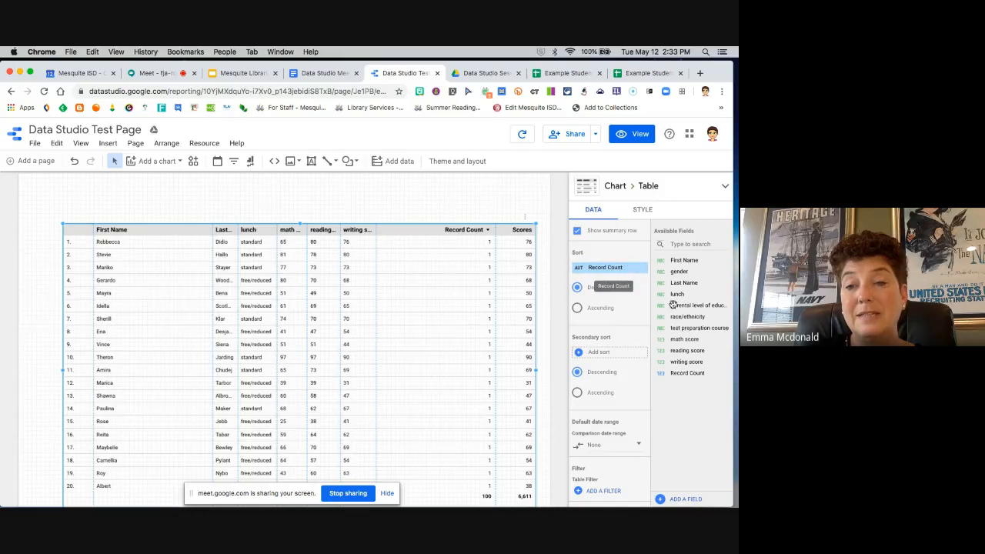
left_click_drag(685, 362, 608, 270)
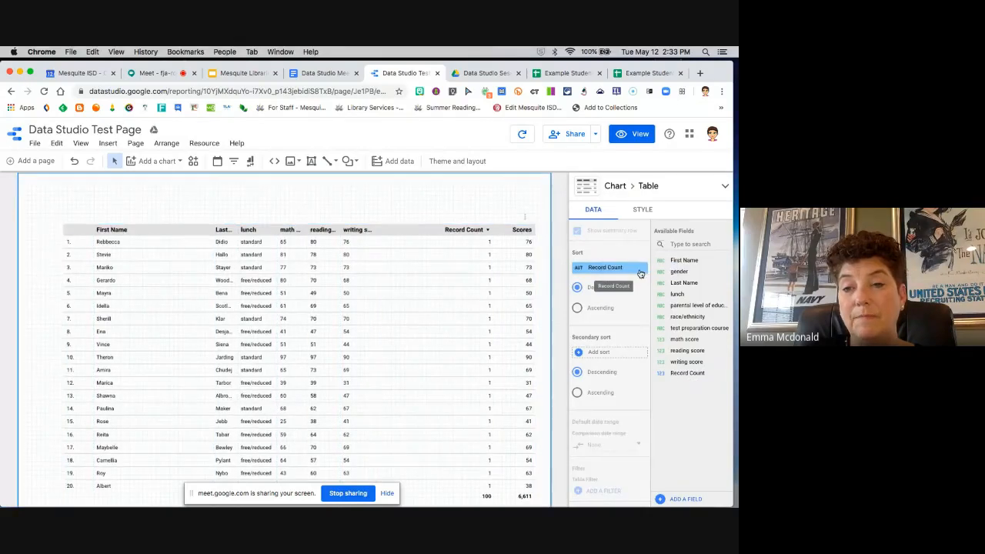
left_click_drag(686, 362, 605, 265)
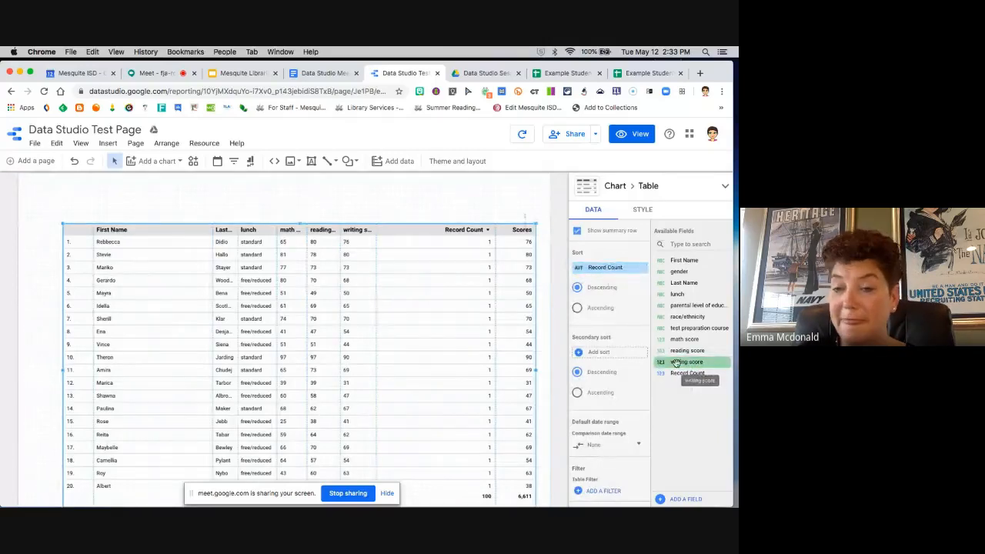
left_click(616, 352)
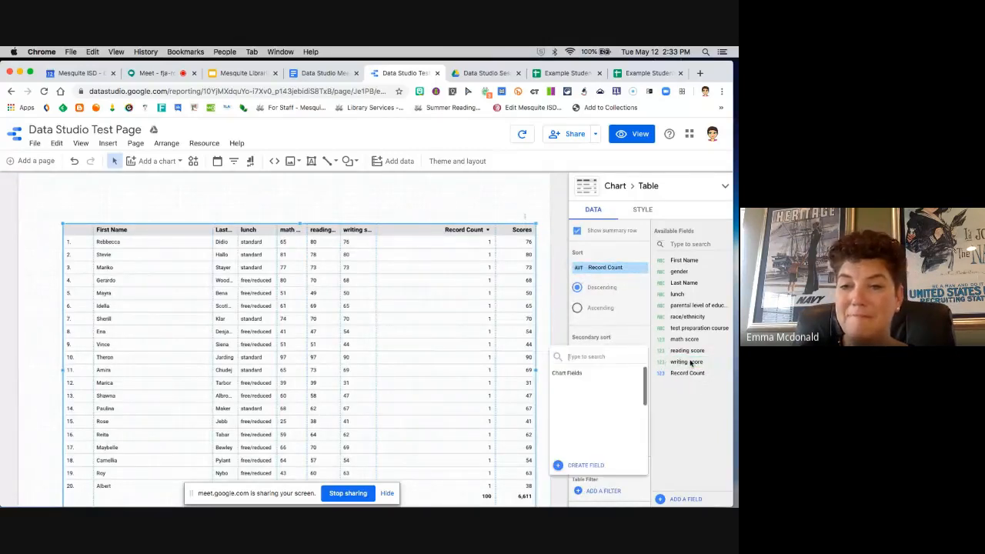
left_click(636, 333)
left_click_drag(619, 272, 638, 273)
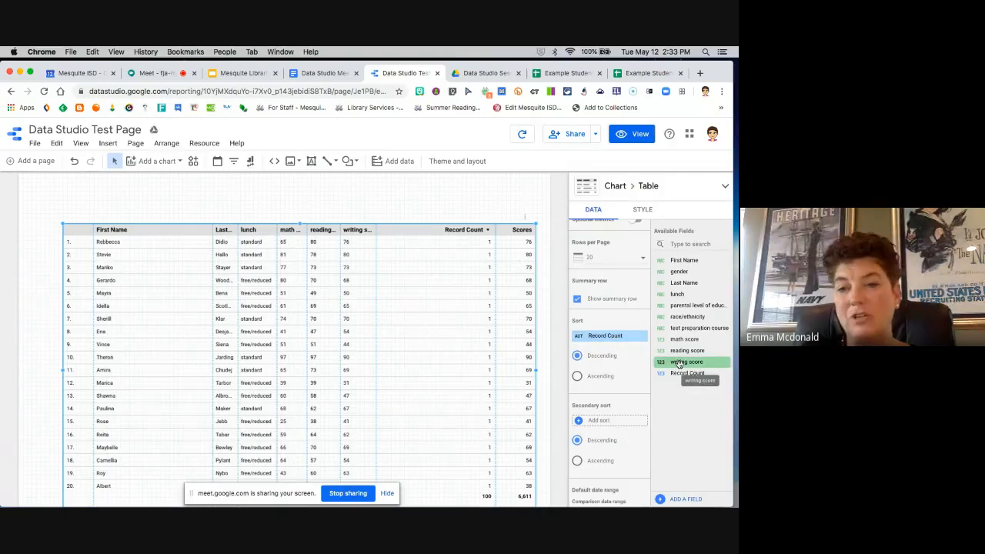
Step: Add writing score as the table's secondary sort in descending order and reselect it through the Scores metric
left_click_drag(679, 364, 603, 420)
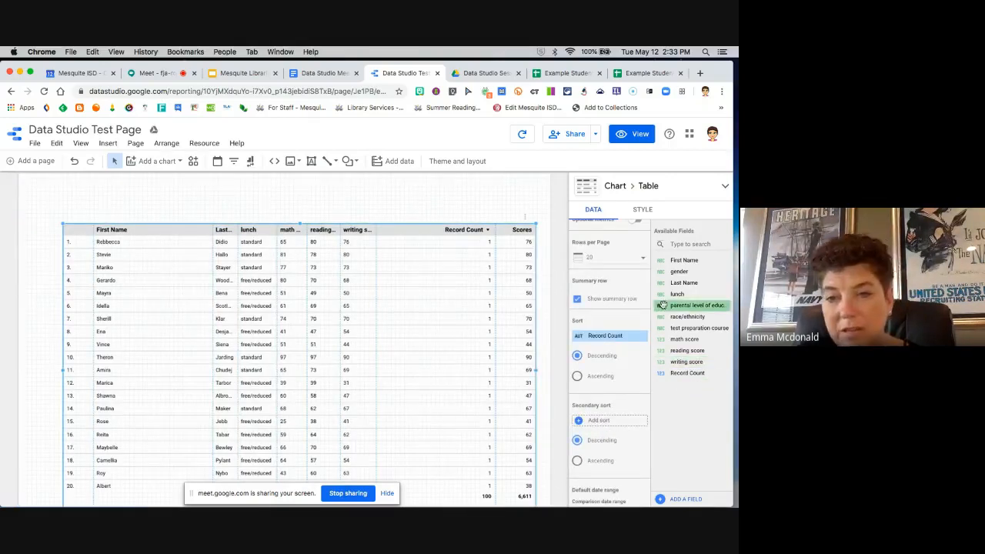
left_click_drag(683, 361, 612, 422)
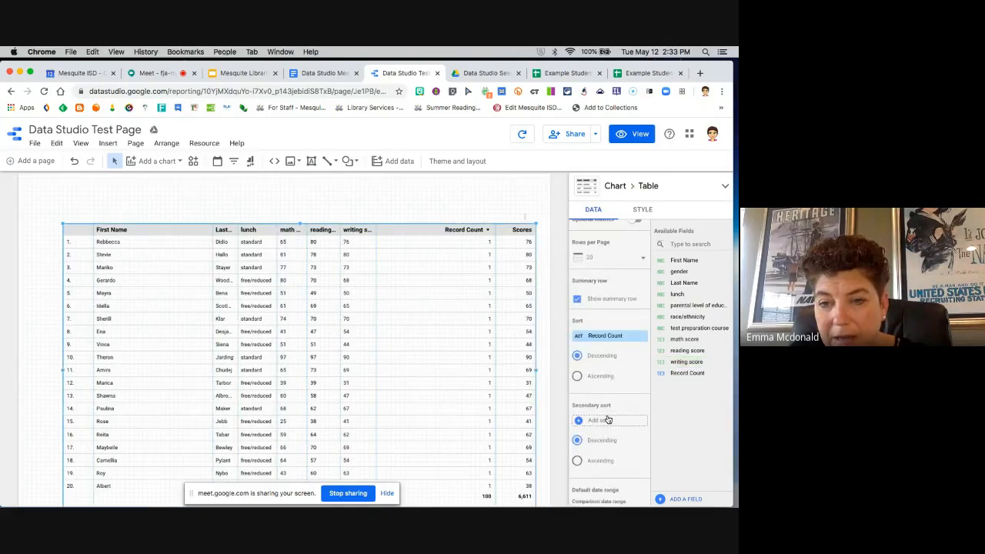
left_click(610, 421)
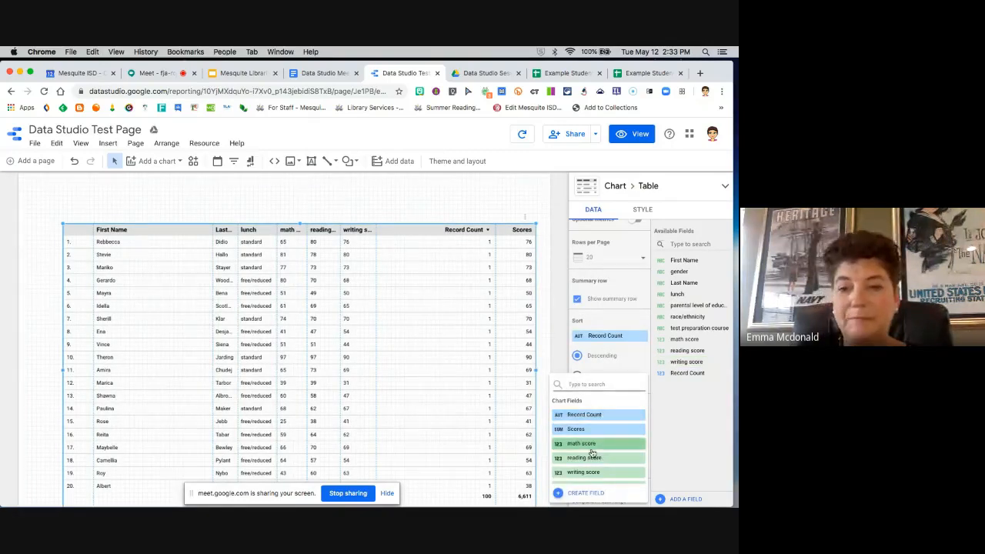
left_click(593, 473)
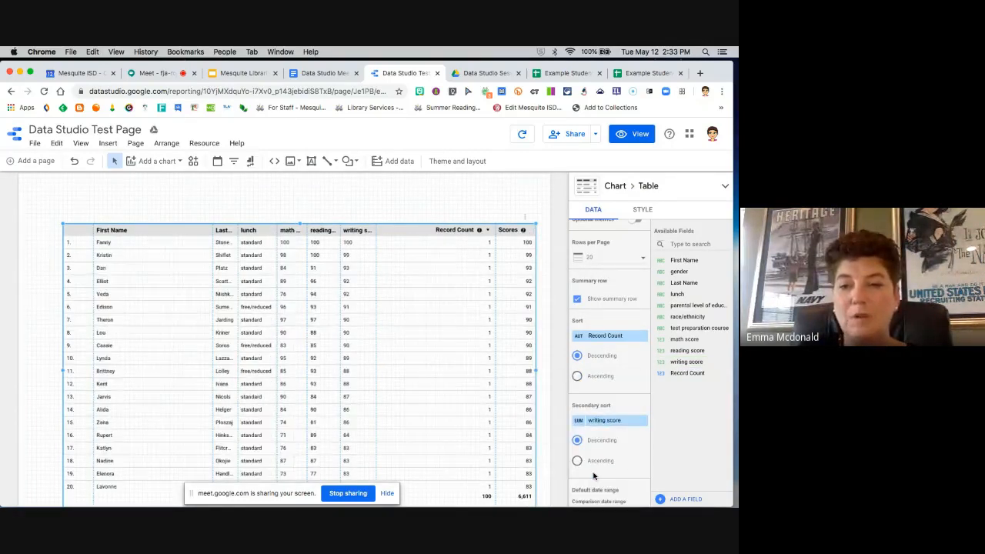
left_click(615, 424)
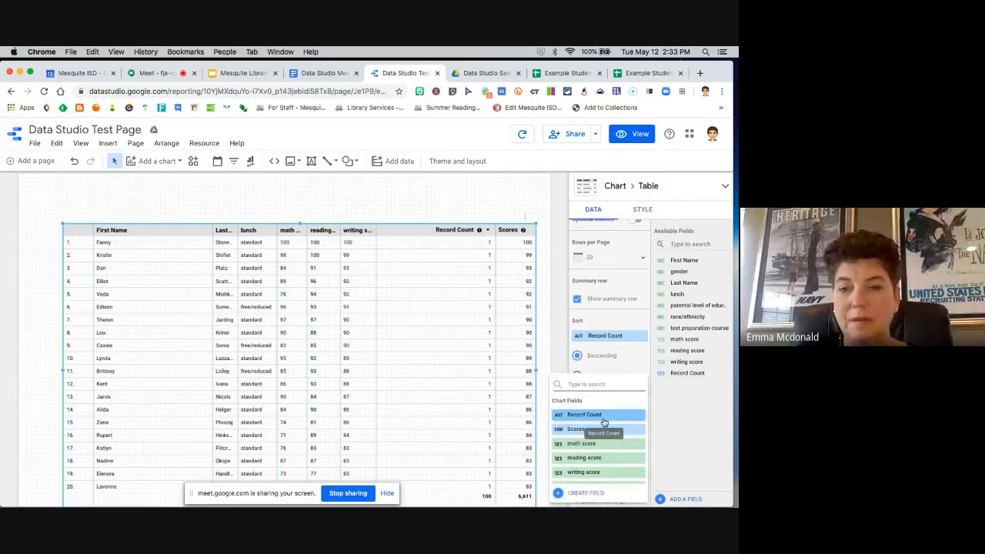
left_click(593, 430)
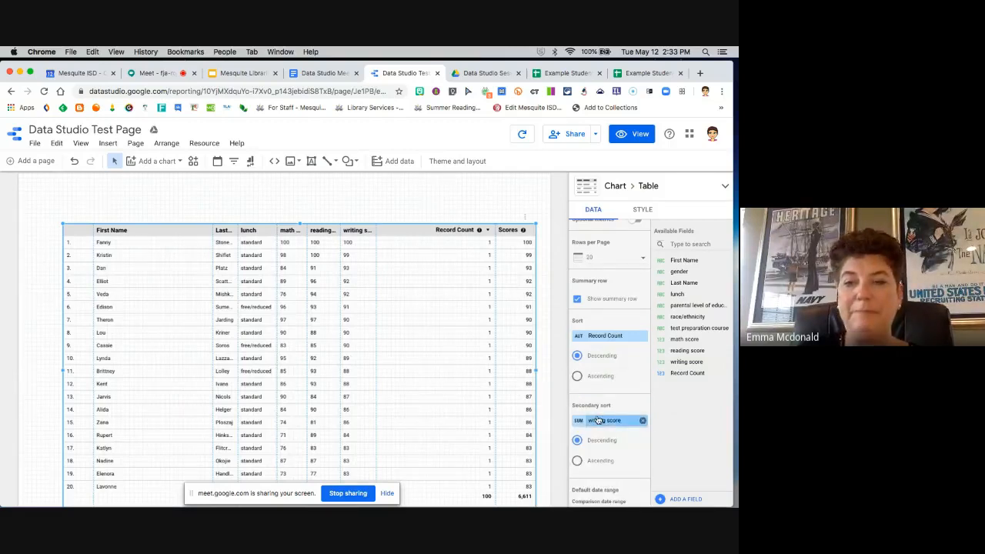
Step: Review the table's remaining data settings for default date range, filter and interactions, and return to its dimensions
scroll(594, 416, "down", 4)
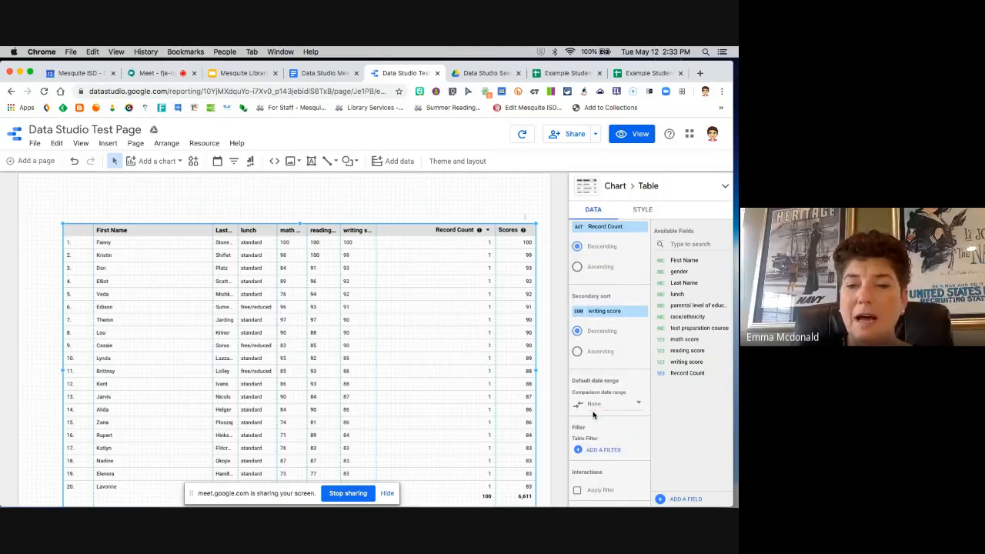
scroll(609, 397, "down", 2)
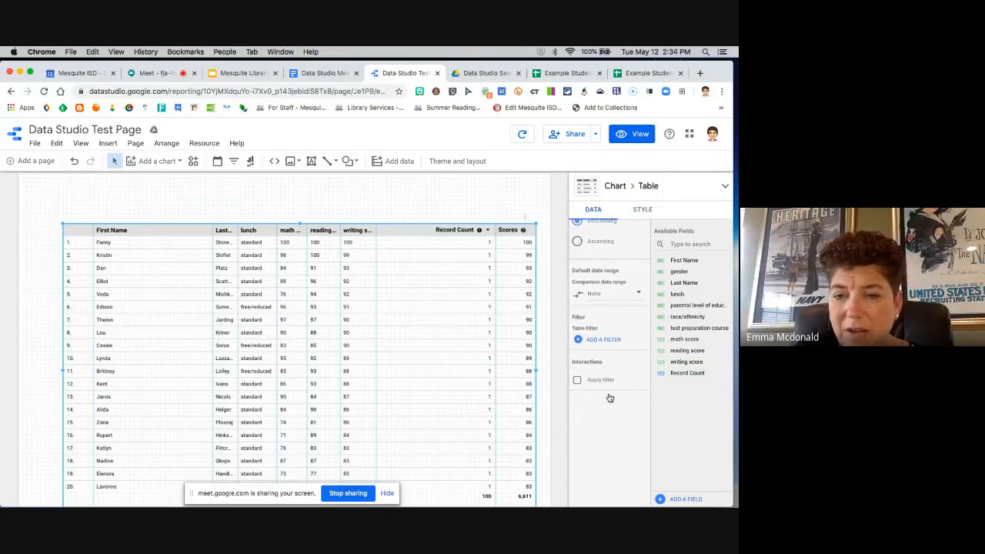
scroll(609, 397, "down", 1)
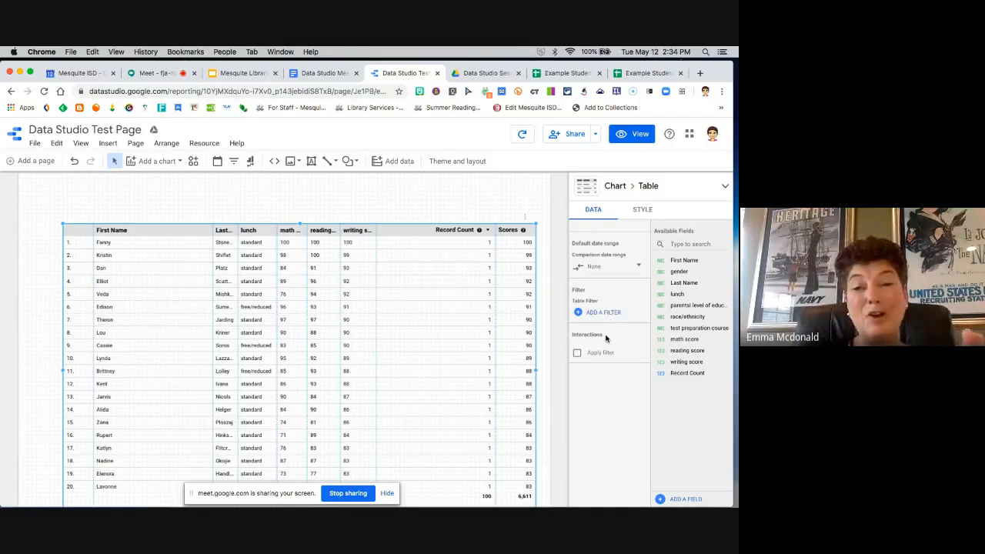
scroll(606, 339, "up", 2)
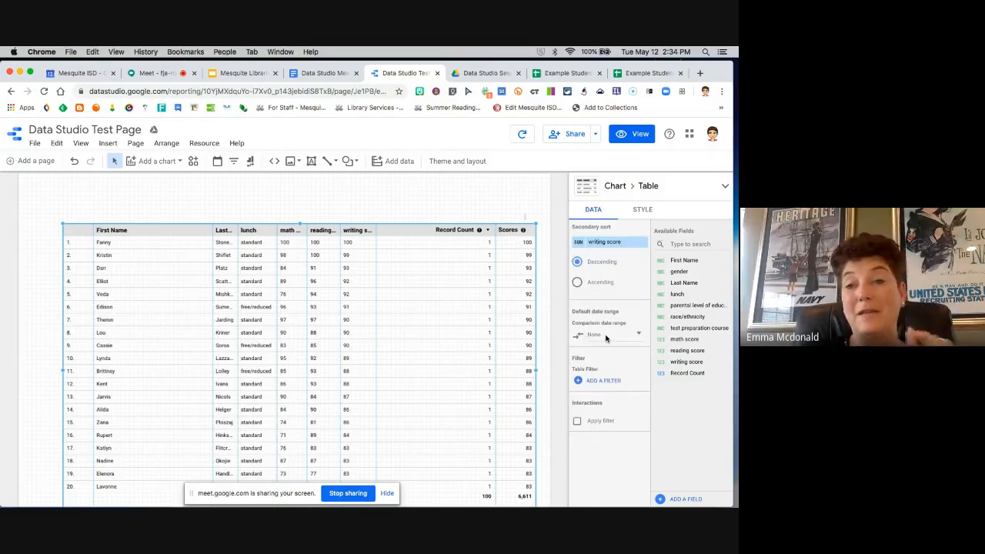
scroll(605, 338, "up", 10)
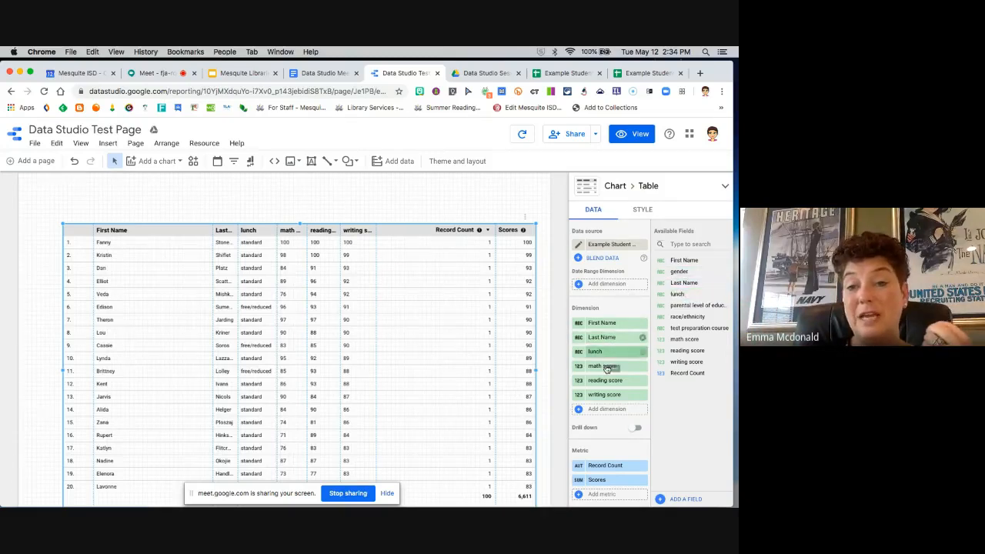
Step: Try renaming the table's First Name dimension to Name, and change it back to First Name
scroll(598, 440, "down", 2)
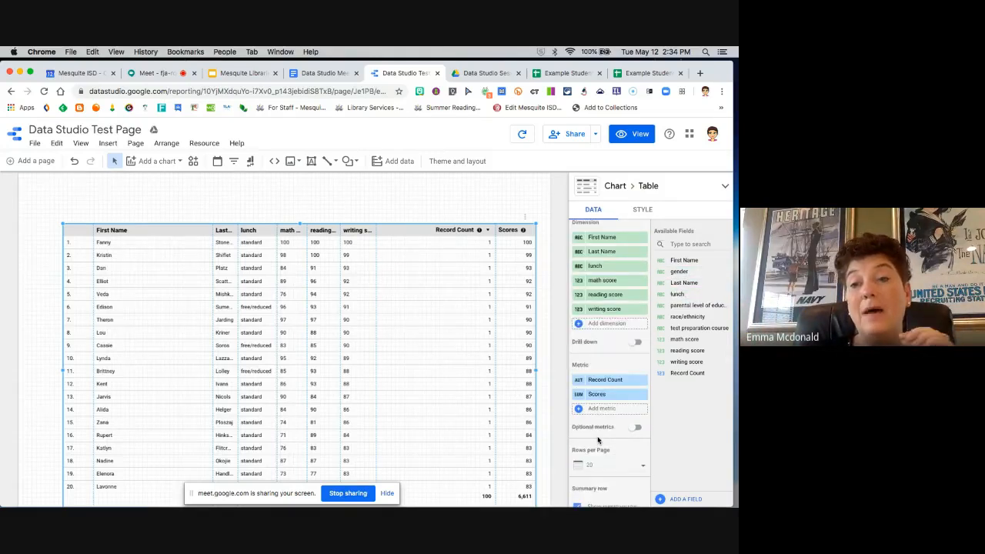
scroll(616, 370, "up", 2)
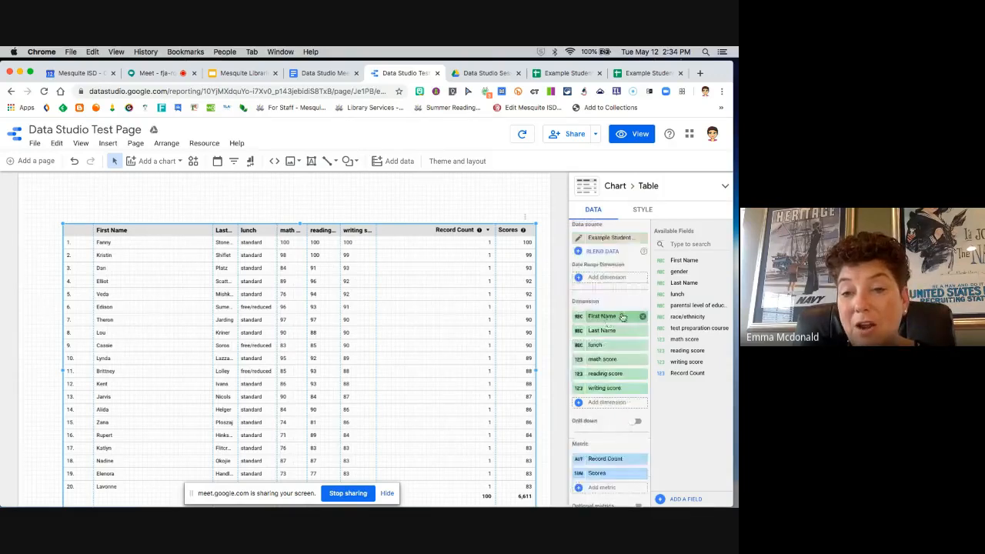
left_click(580, 318)
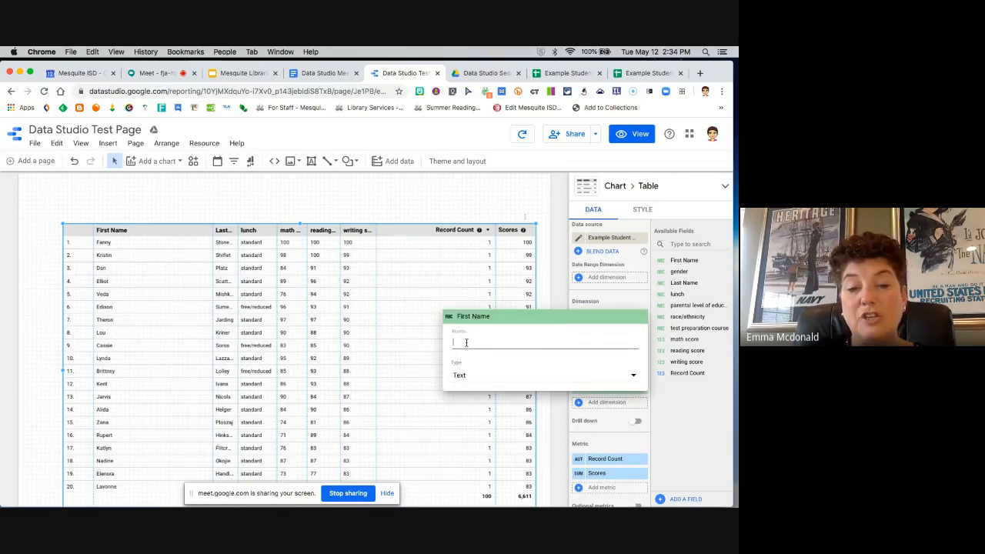
type("Name")
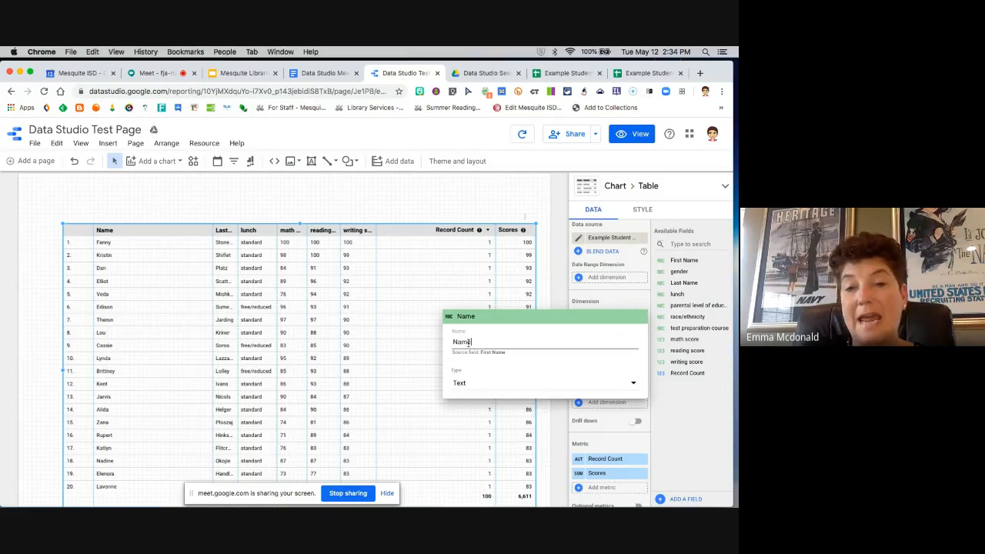
key("BackSpace")
key("BackSpace")
type("L")
key("BackSpace")
type("First Name")
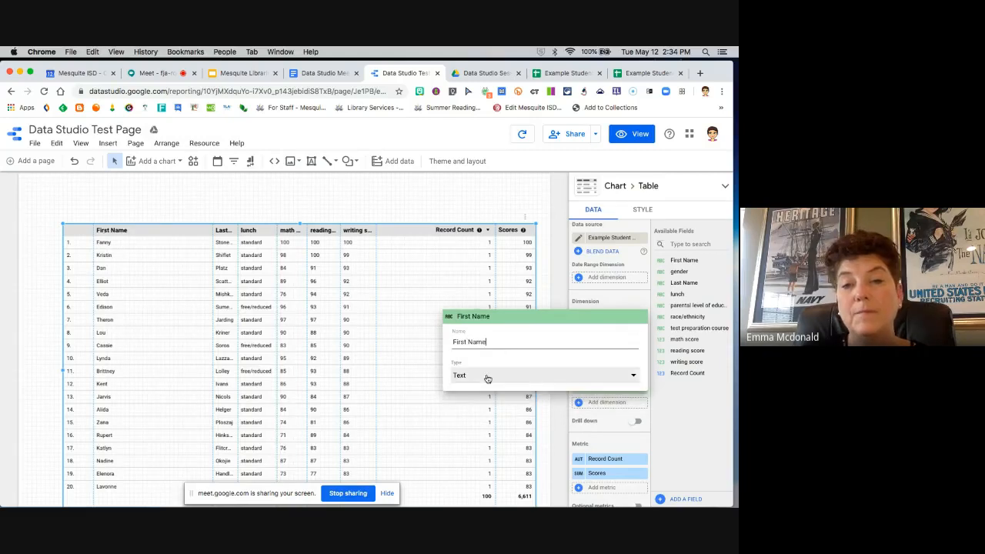
Step: Look through the data types available for the First Name dimension and close its field settings
left_click(487, 377)
mouse_move(508, 384)
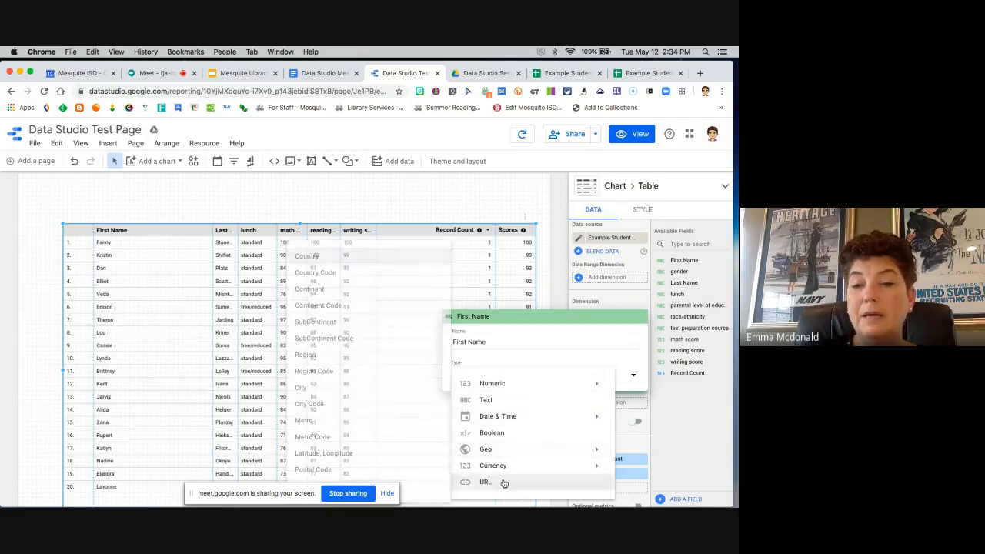
left_click(545, 336)
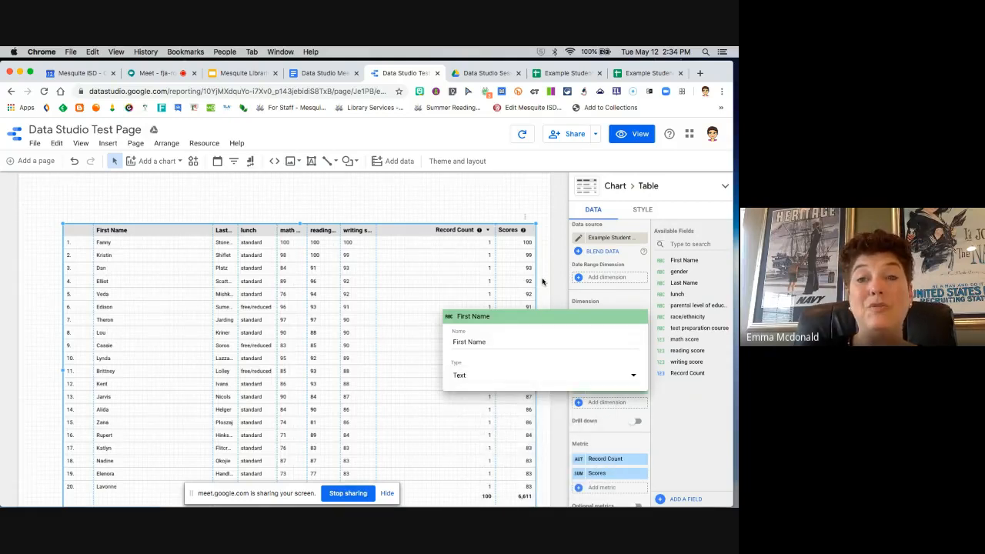
left_click(490, 269)
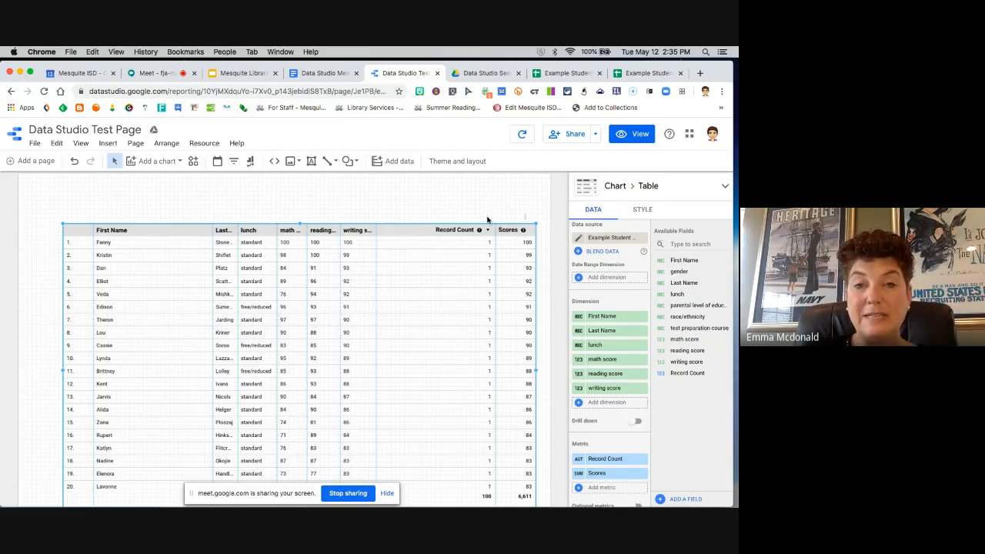
Step: In the table, narrow the First Name and row number columns, and widen the Last Name and writing score columns
left_click(644, 210)
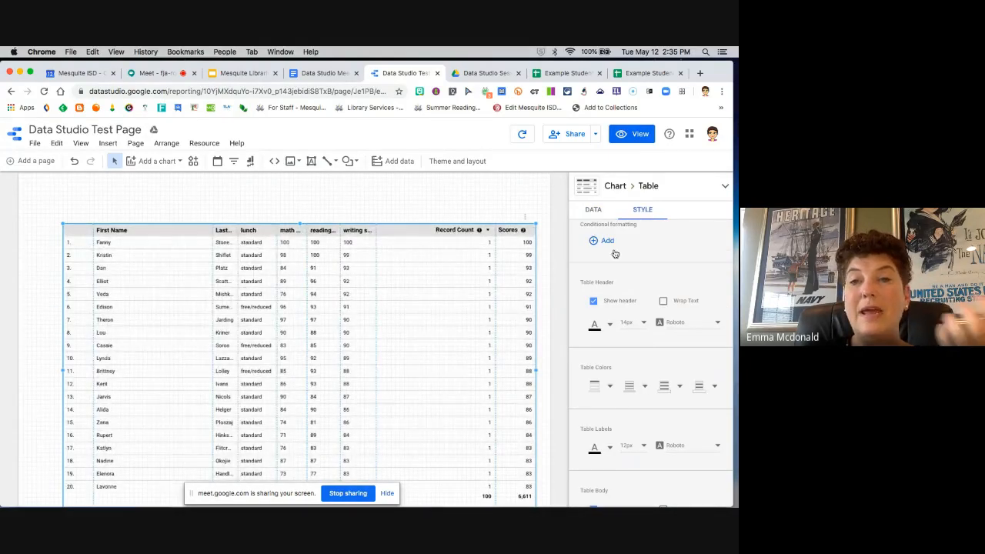
scroll(612, 250, "up", 1)
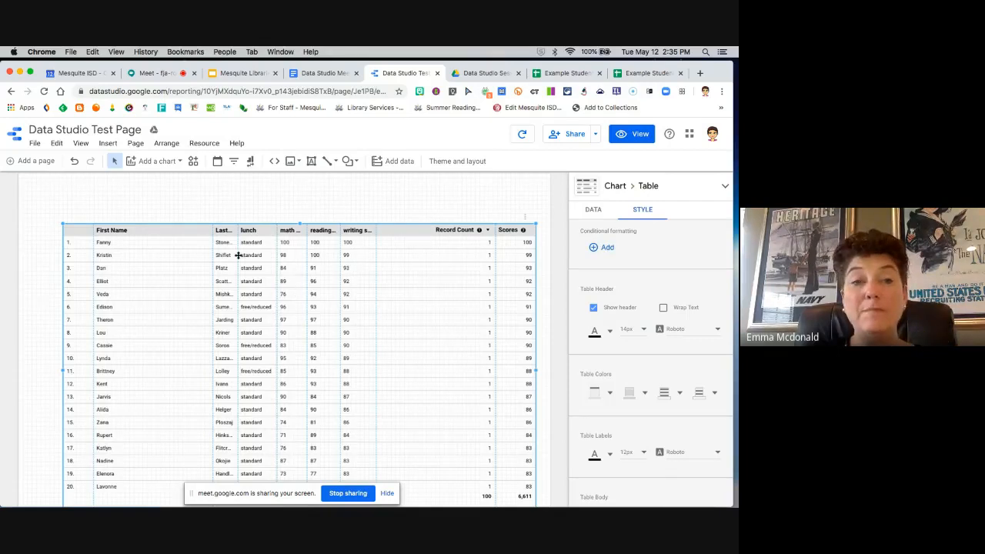
left_click_drag(212, 229, 168, 229)
left_click_drag(238, 229, 152, 230)
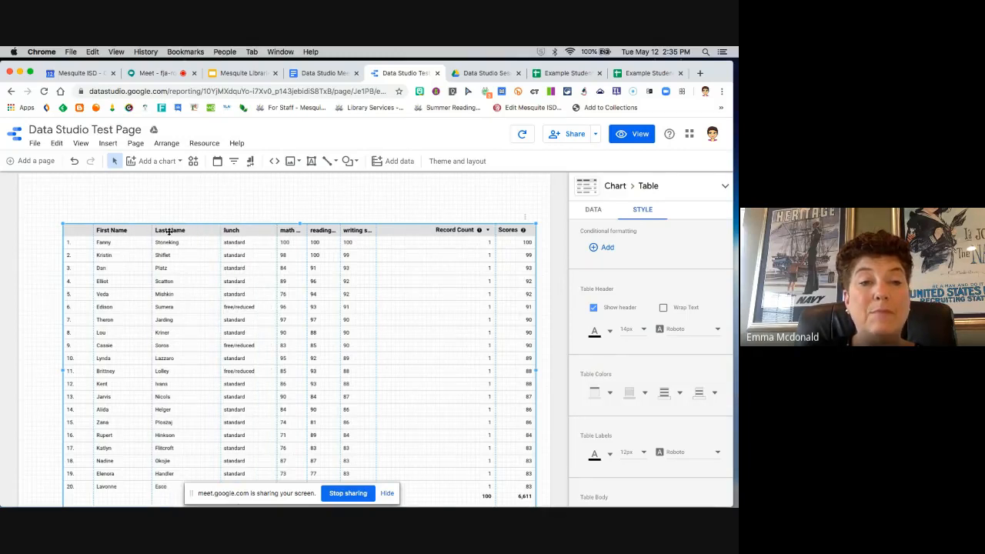
left_click_drag(91, 230, 81, 229)
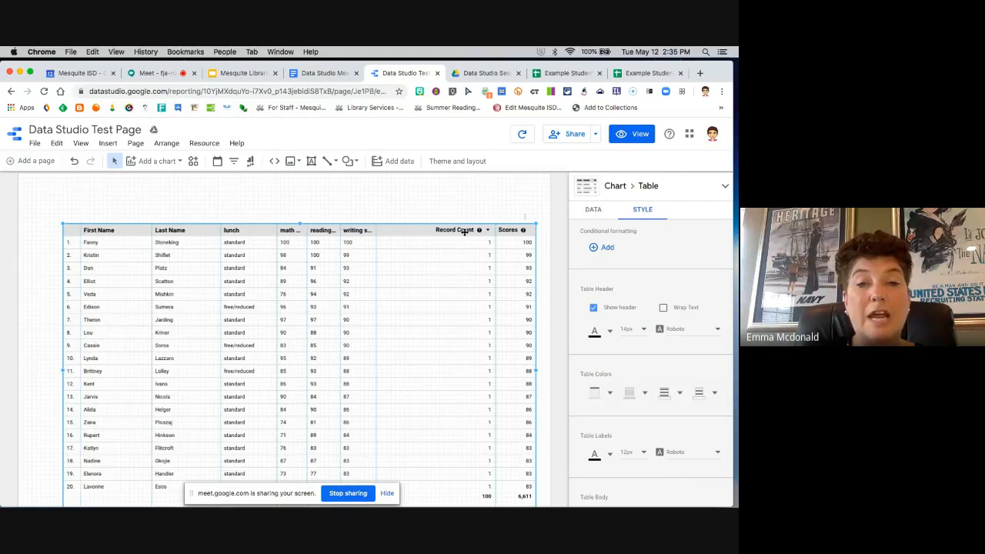
left_click_drag(375, 230, 429, 272)
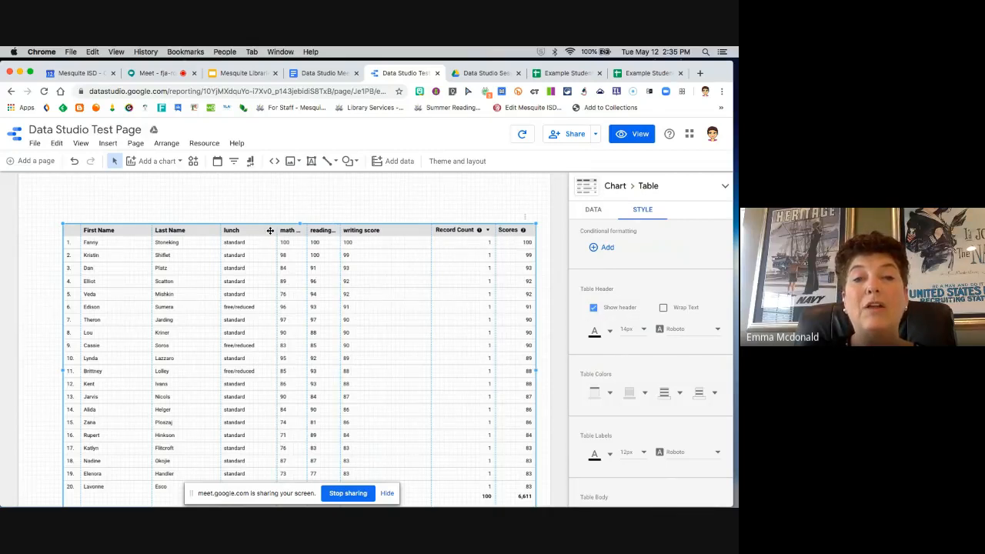
Step: Wrap the table's header text and set the header background to the theme's pink
left_click(665, 308)
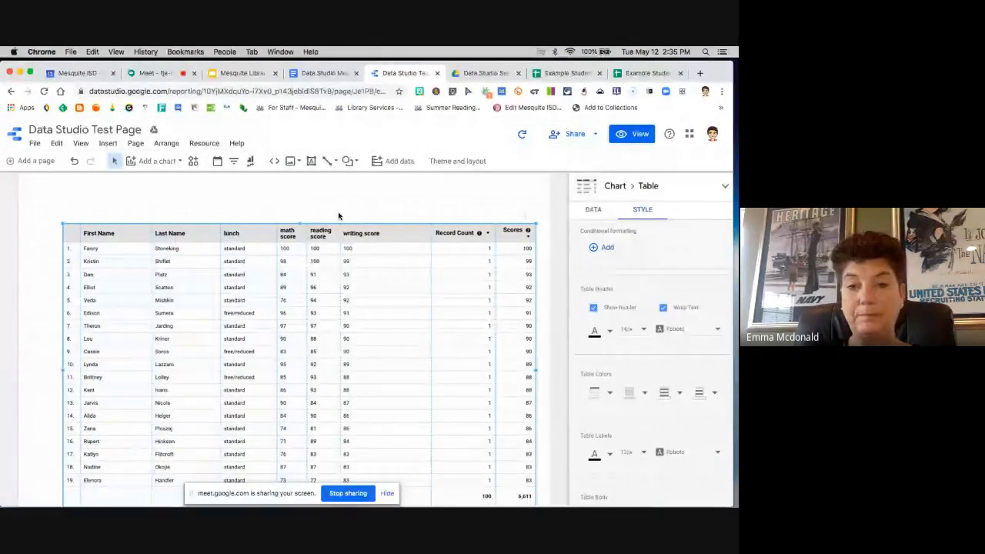
scroll(605, 335, "down", 2)
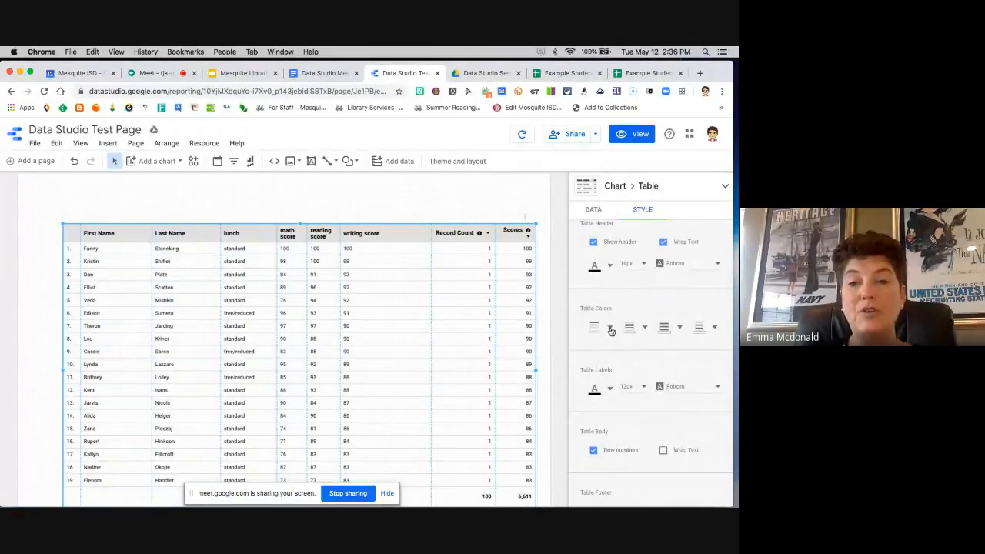
left_click(611, 331)
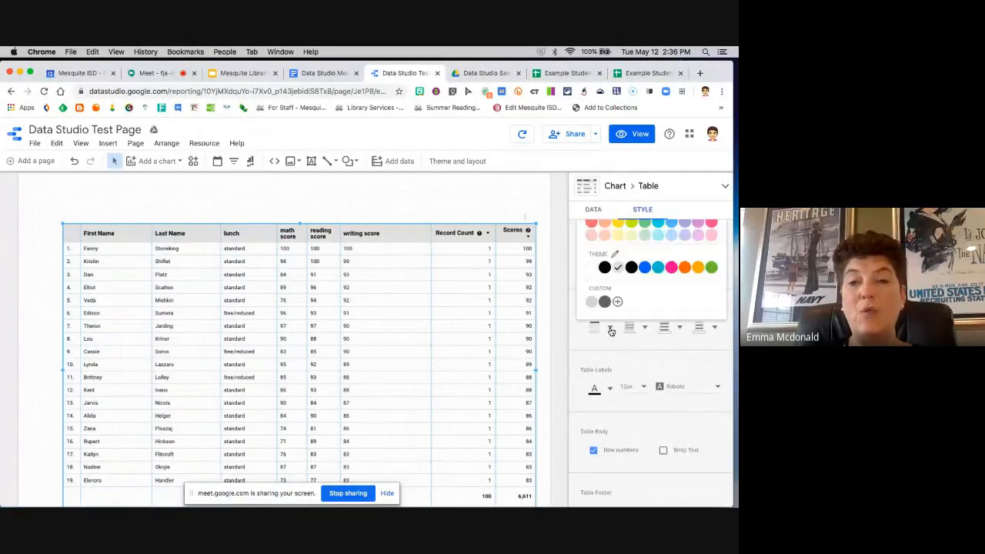
left_click(670, 268)
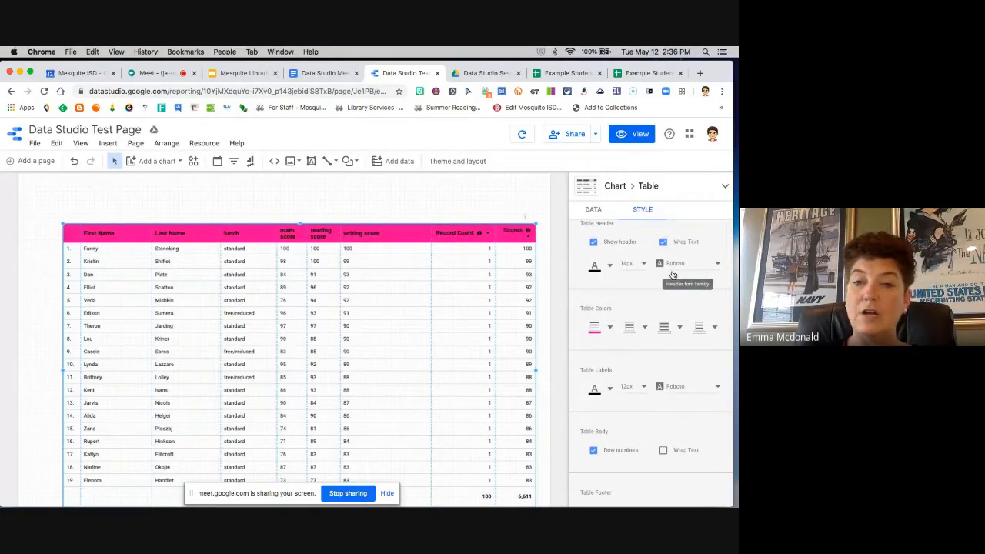
Step: Set the table's cell border color to the theme's pink and the odd row color to light pink
left_click(642, 331)
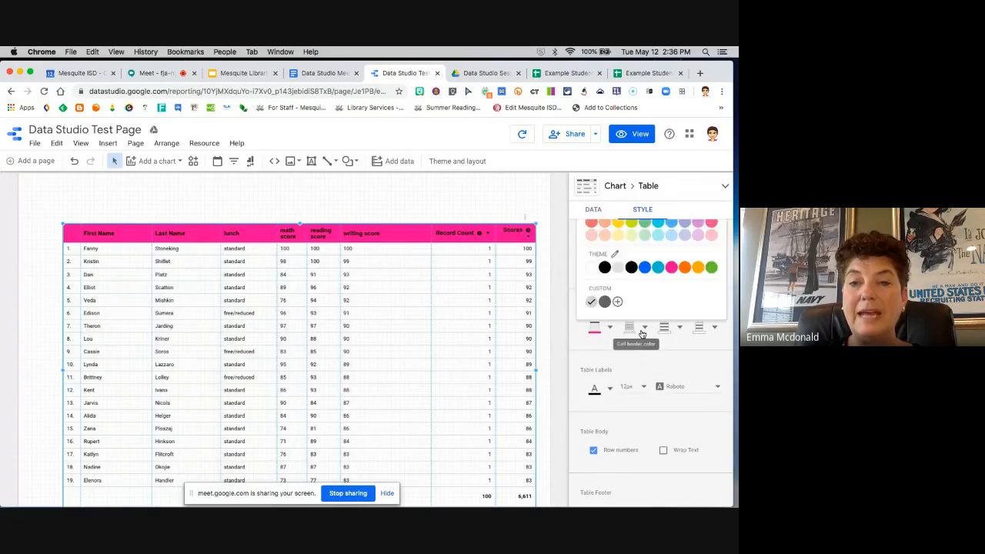
left_click(620, 237)
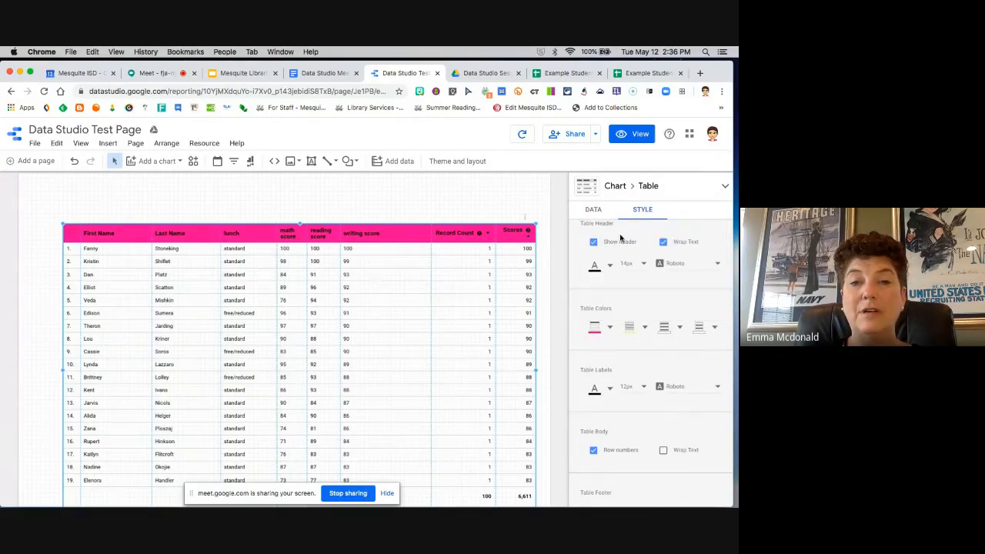
left_click(644, 327)
left_click(671, 269)
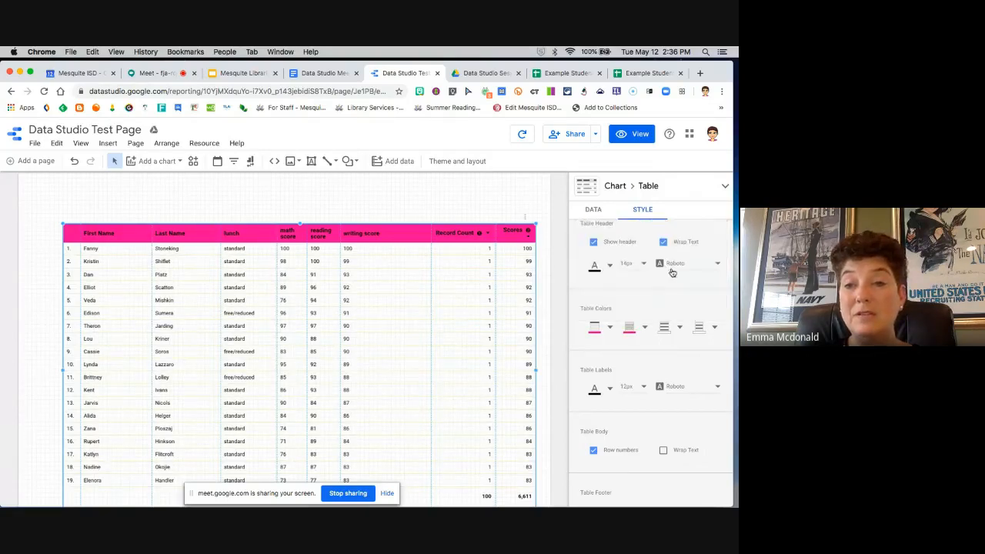
left_click(669, 331)
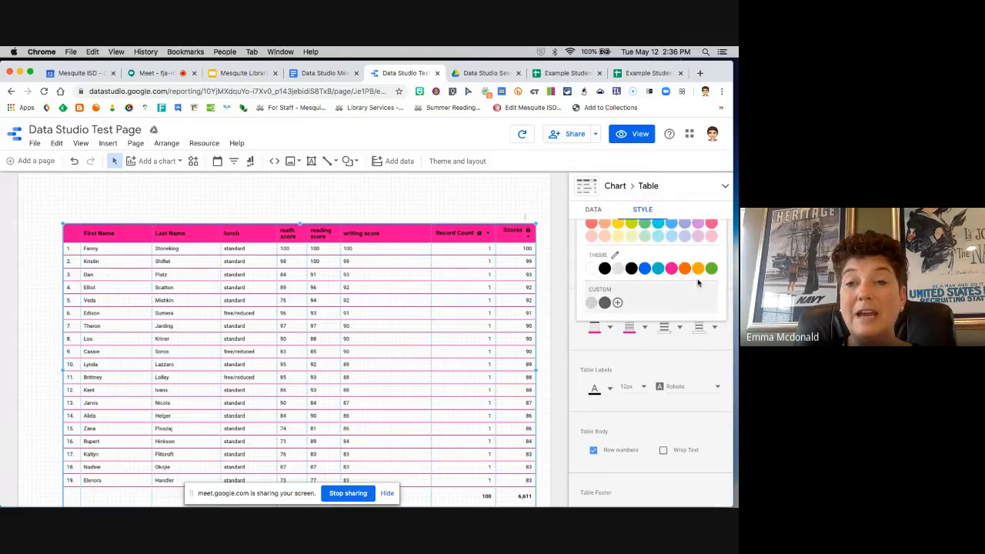
left_click(713, 237)
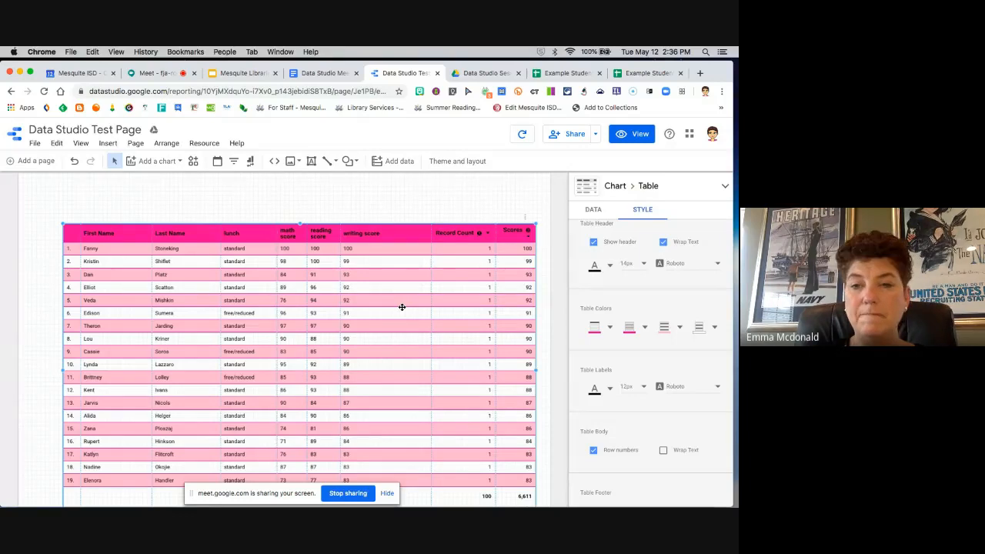
Step: Try white as the font color of the table labels, and return them to black
left_click(610, 391)
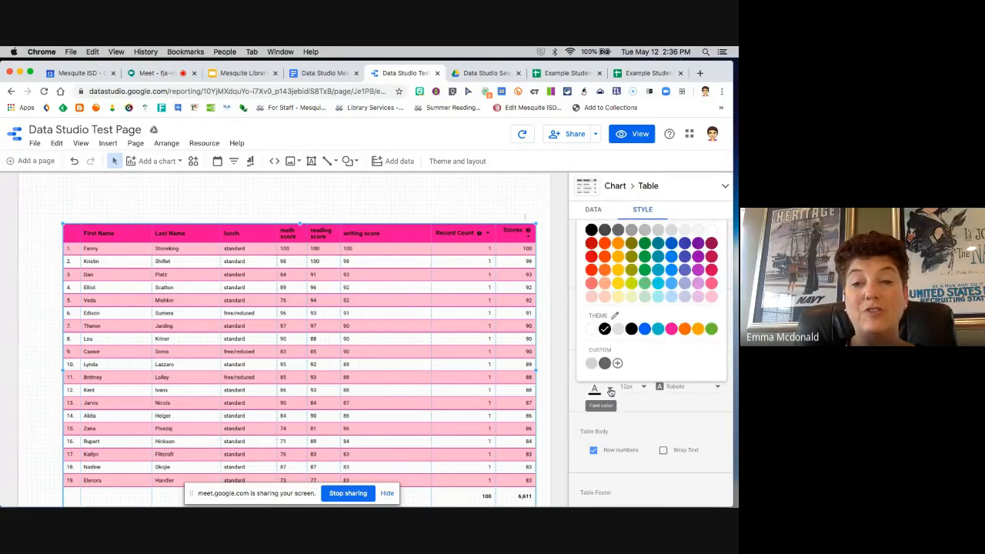
left_click(592, 332)
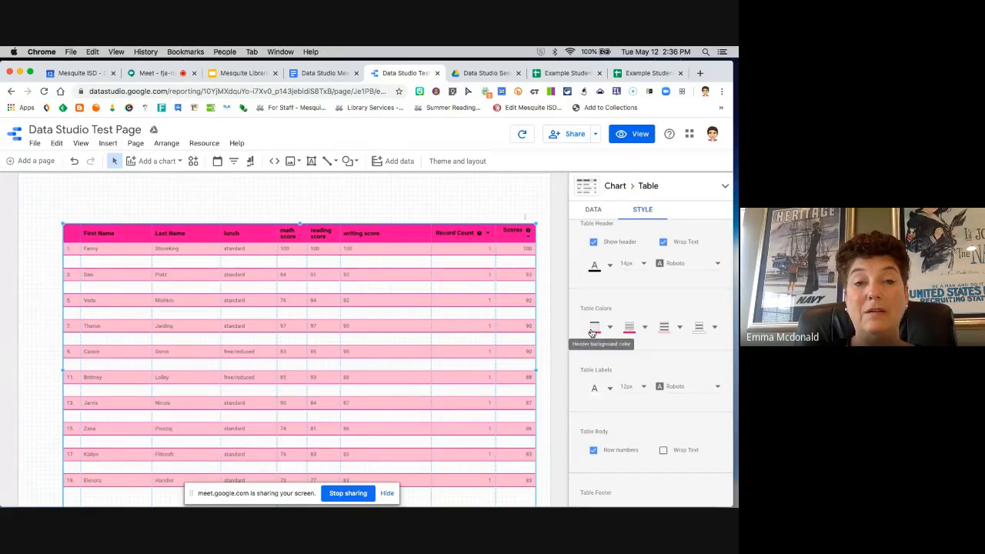
left_click(609, 391)
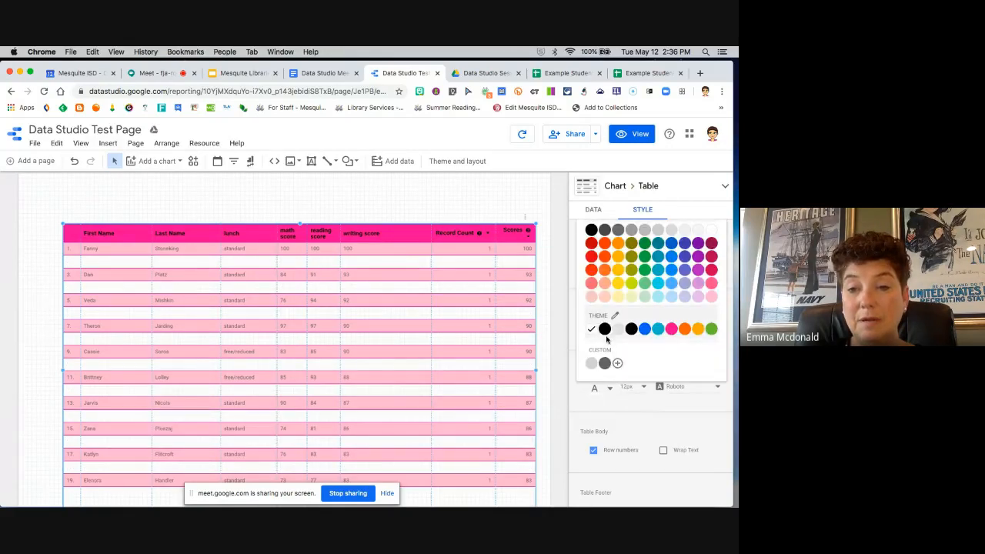
left_click(605, 336)
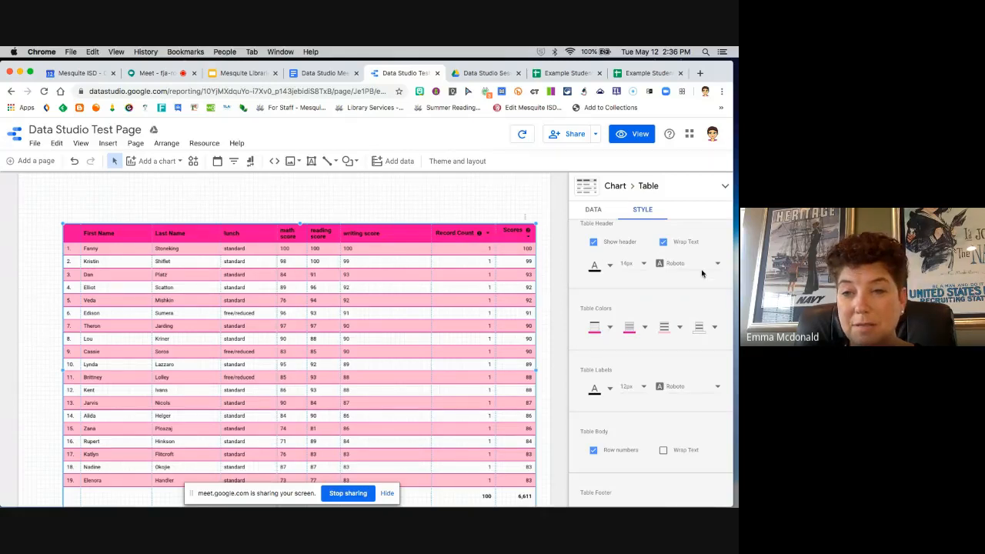
Step: Set the table header's font color to white, comparing it with a light pink
scroll(630, 285, "up", 1)
scroll(630, 285, "up", 2)
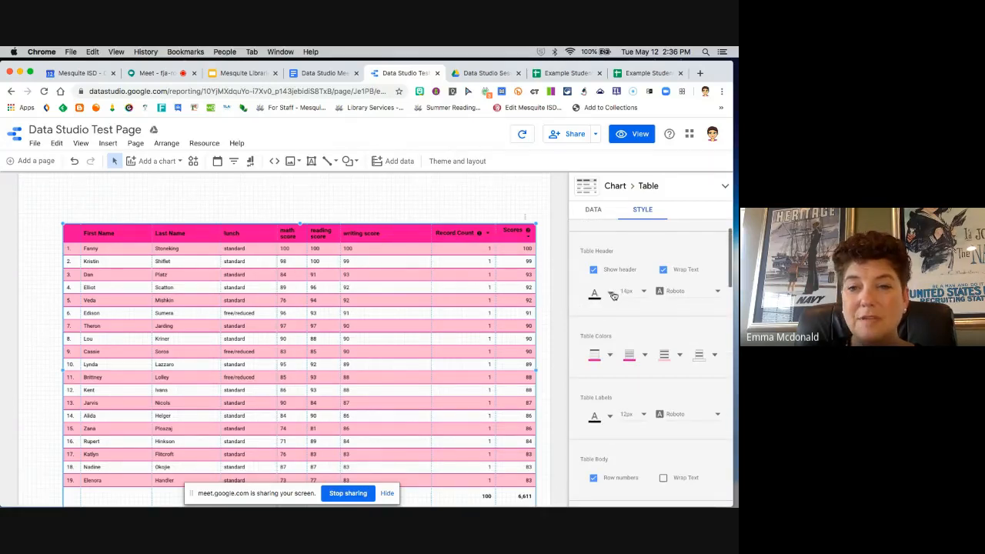
left_click(610, 296)
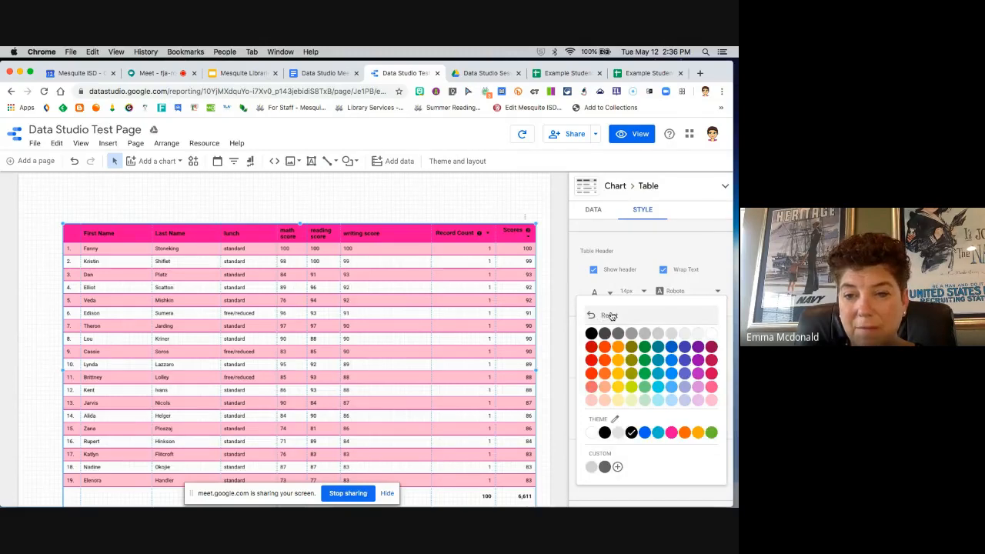
left_click(714, 335)
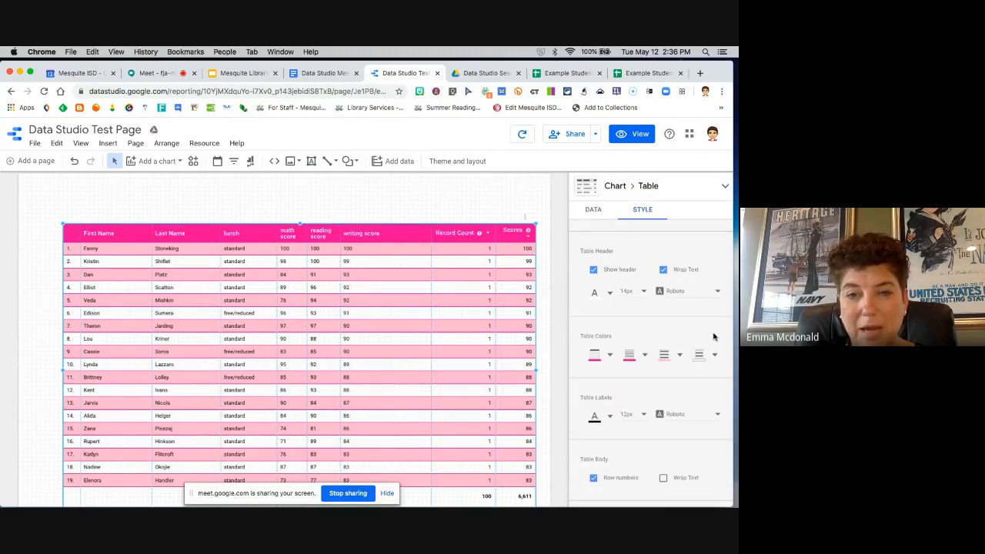
left_click(610, 296)
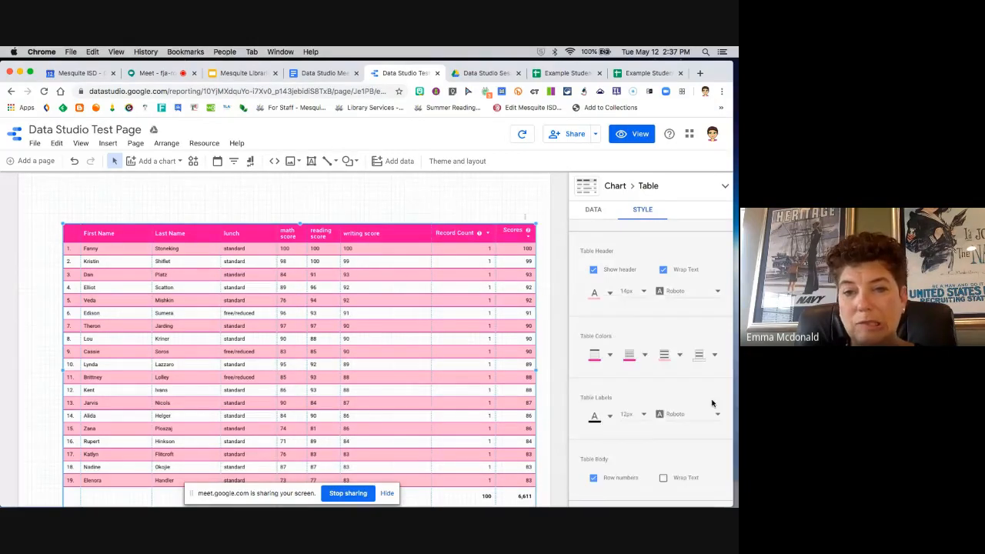
left_click(712, 403)
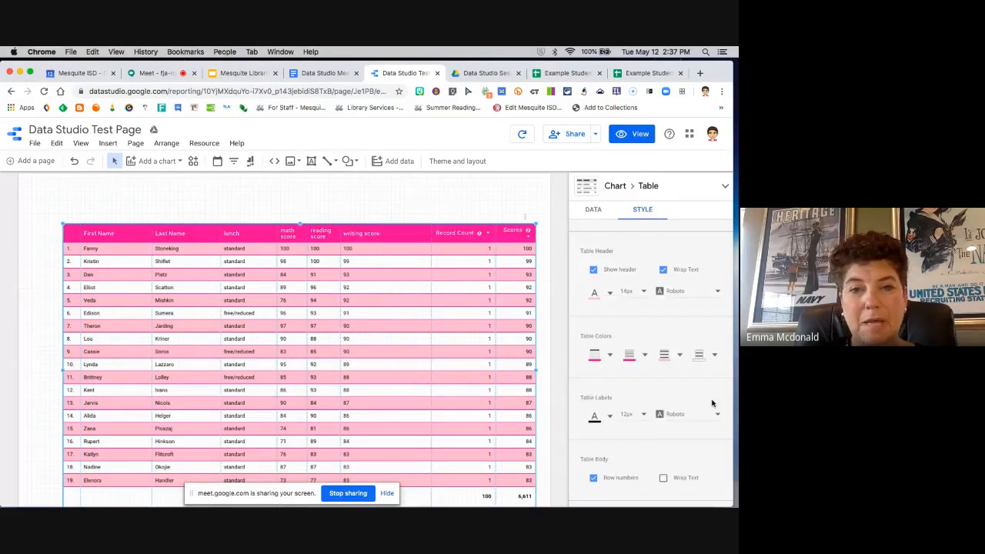
left_click(610, 296)
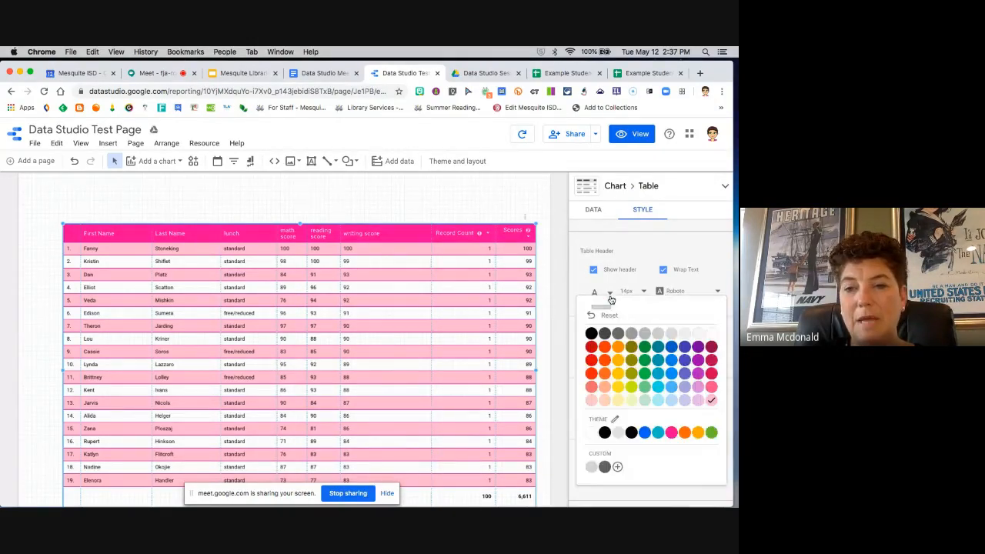
left_click(611, 300)
left_click(611, 298)
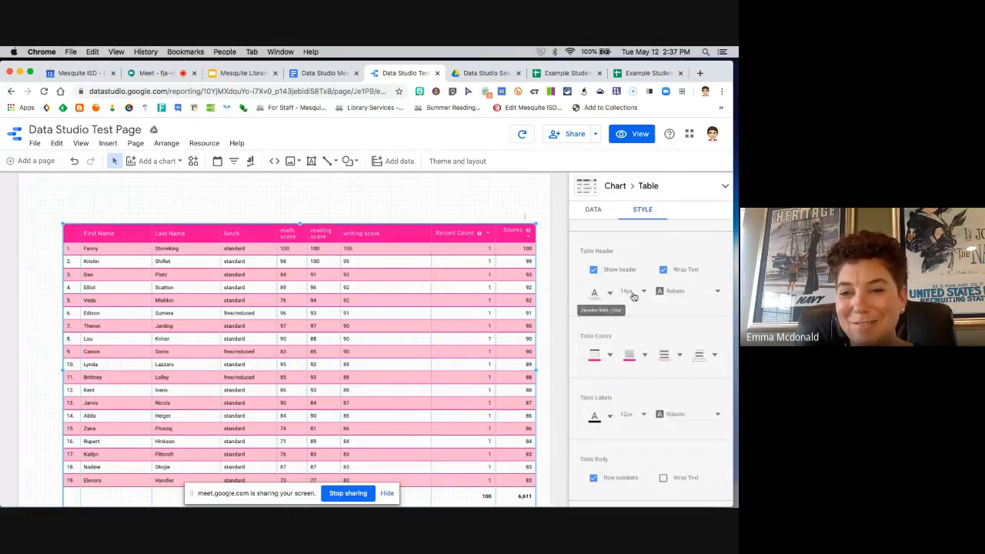
left_click(712, 335)
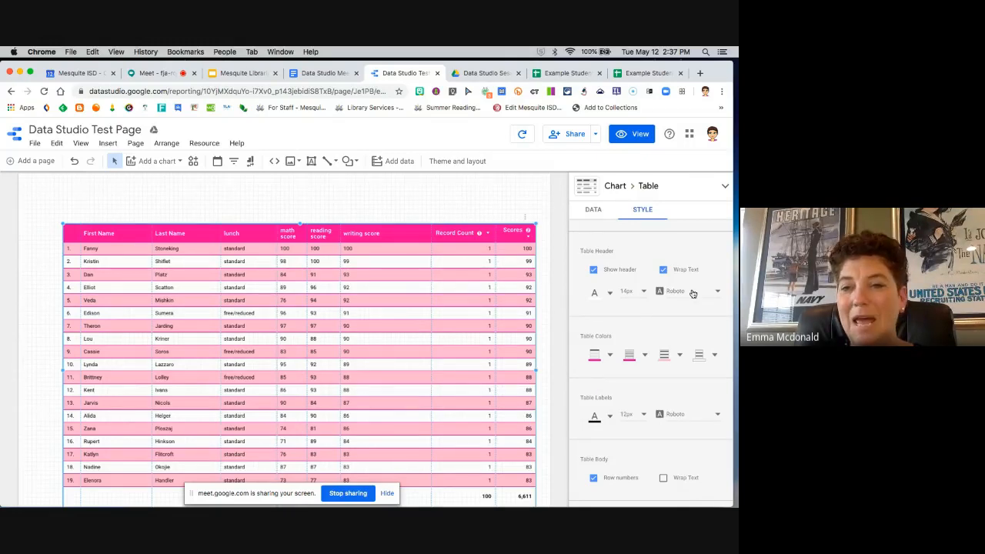
Step: Set the table header font to Quicksand and widen the table toward the page's left edge
left_click(719, 294)
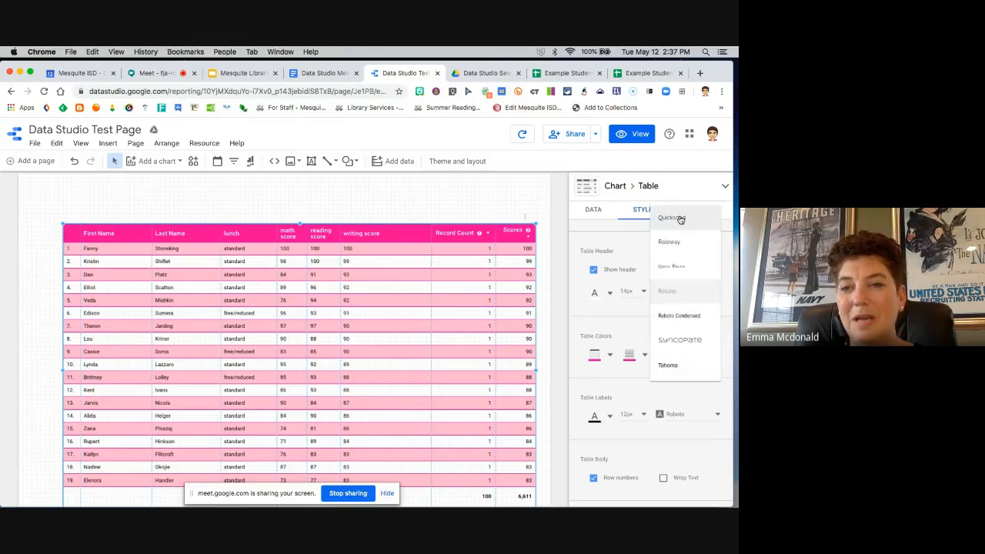
left_click(680, 218)
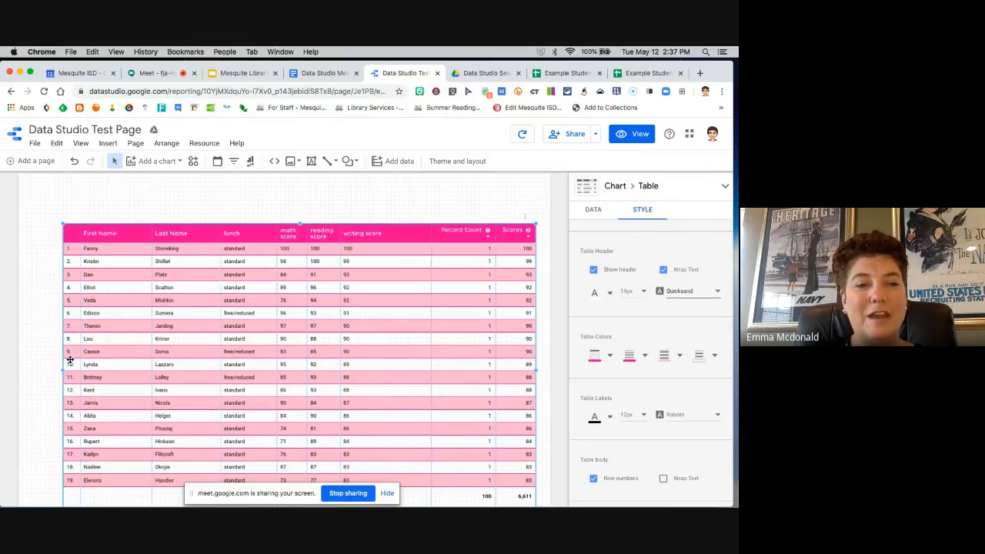
left_click_drag(63, 370, 42, 367)
Step: Review the table's style settings for body, footer and missing data
scroll(641, 380, "down", 3)
scroll(641, 380, "down", 1)
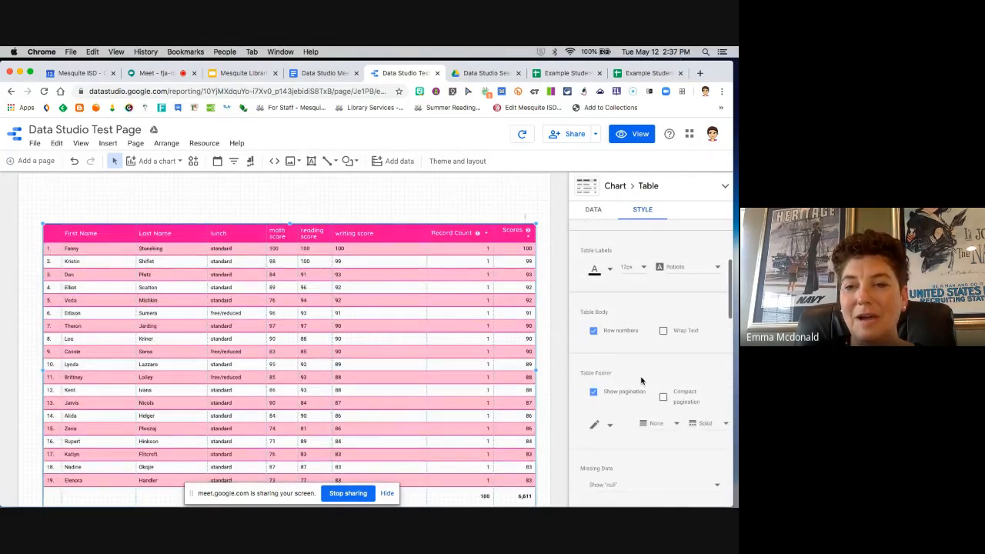
scroll(585, 356, "down", 1)
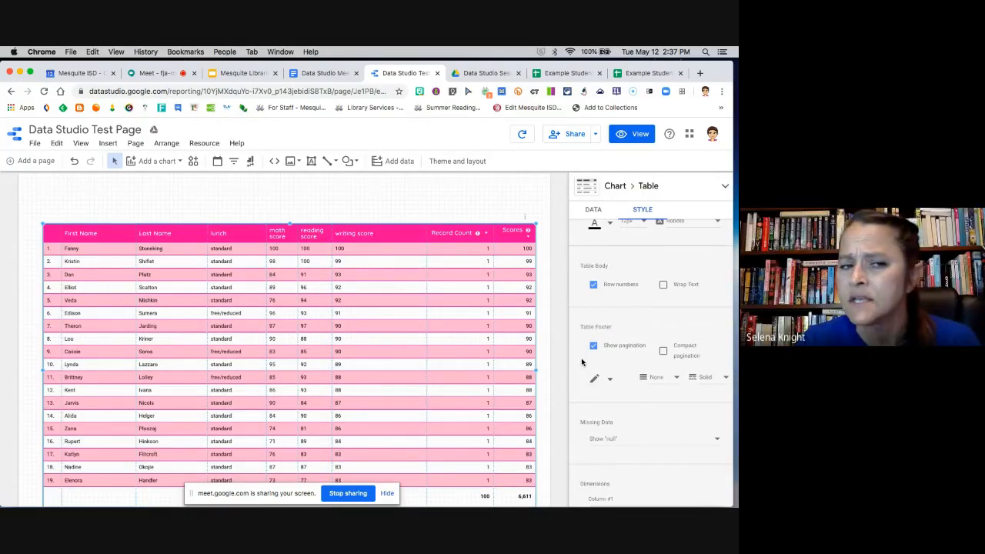
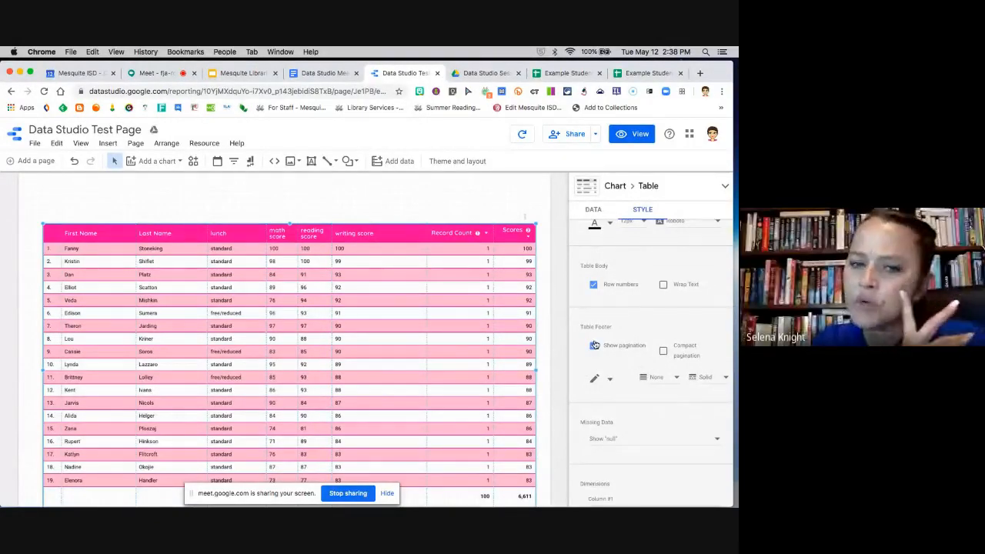
Step: Set the table's missing data option to Show "No data"
scroll(543, 366, "down", 2)
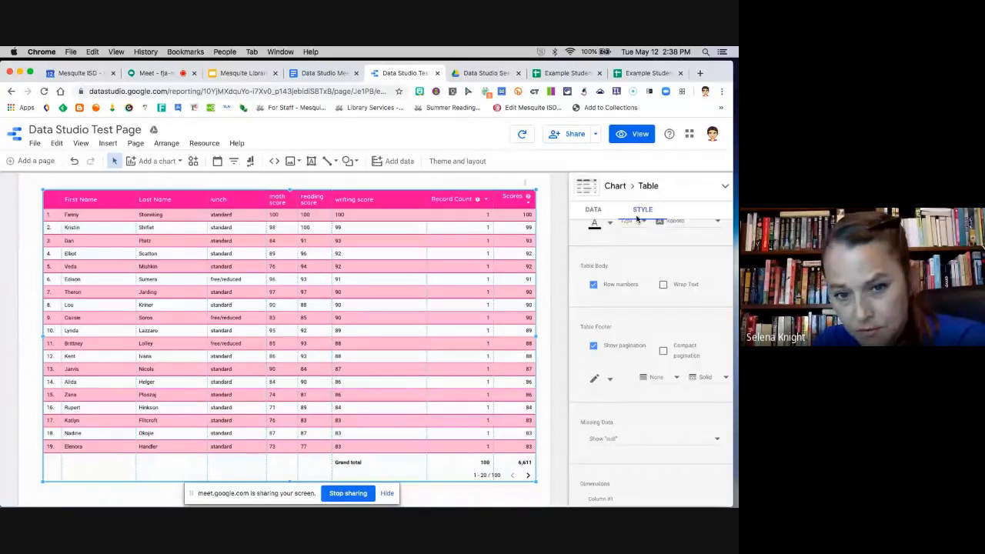
left_click(588, 210)
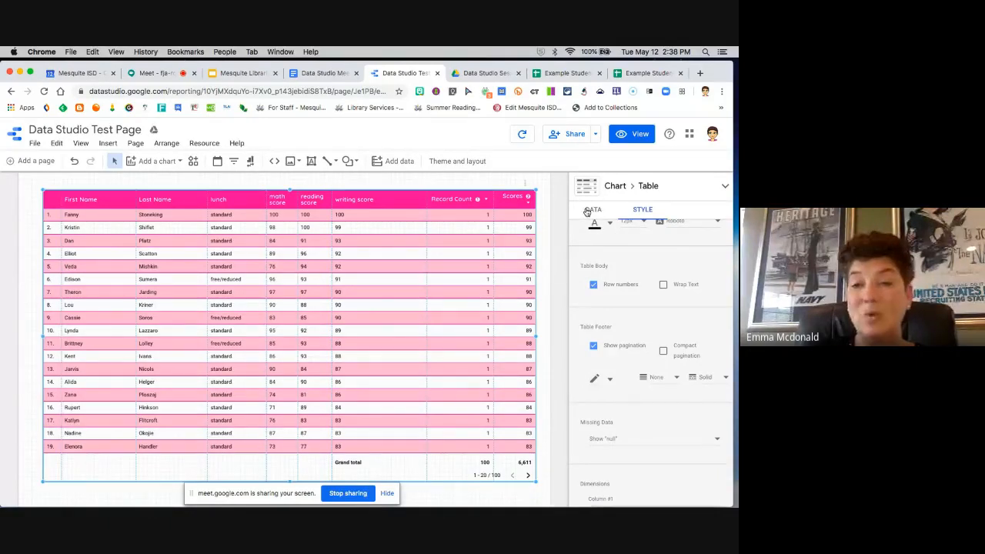
scroll(595, 365, "down", 1)
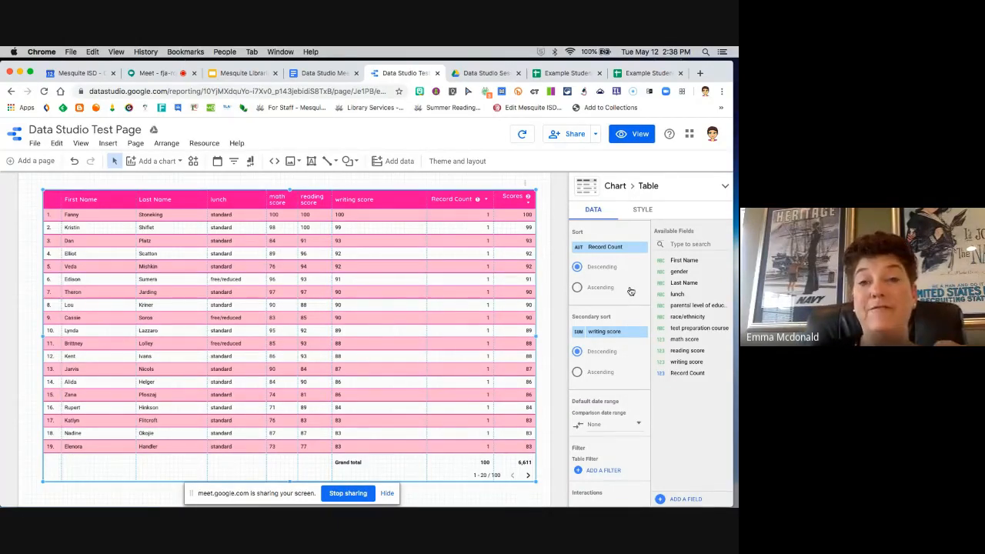
left_click(643, 211)
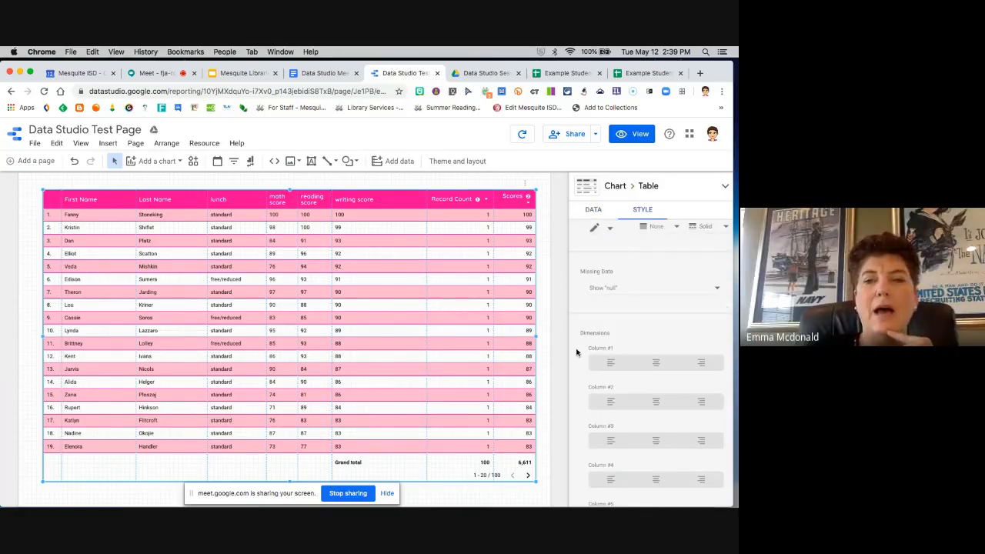
scroll(588, 339, "up", 2)
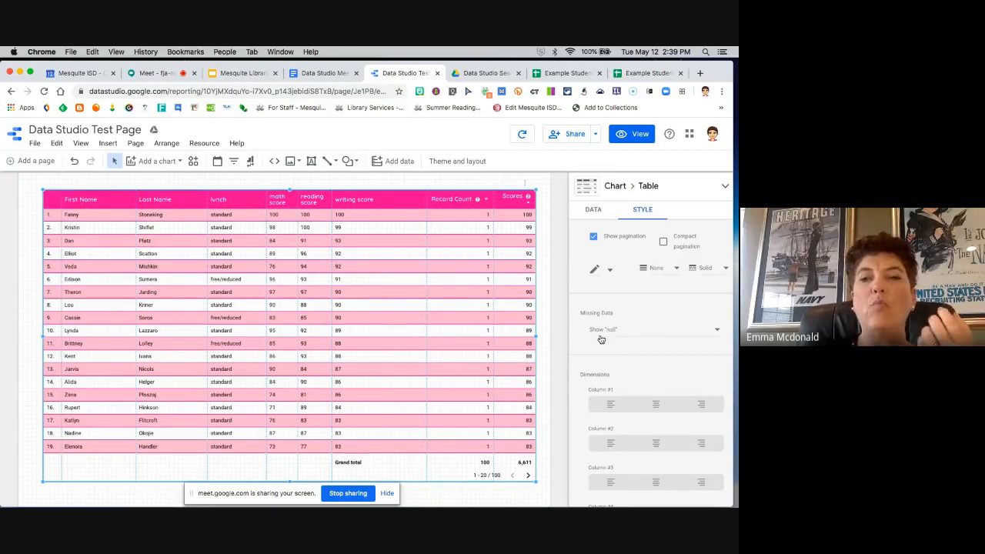
left_click(717, 333)
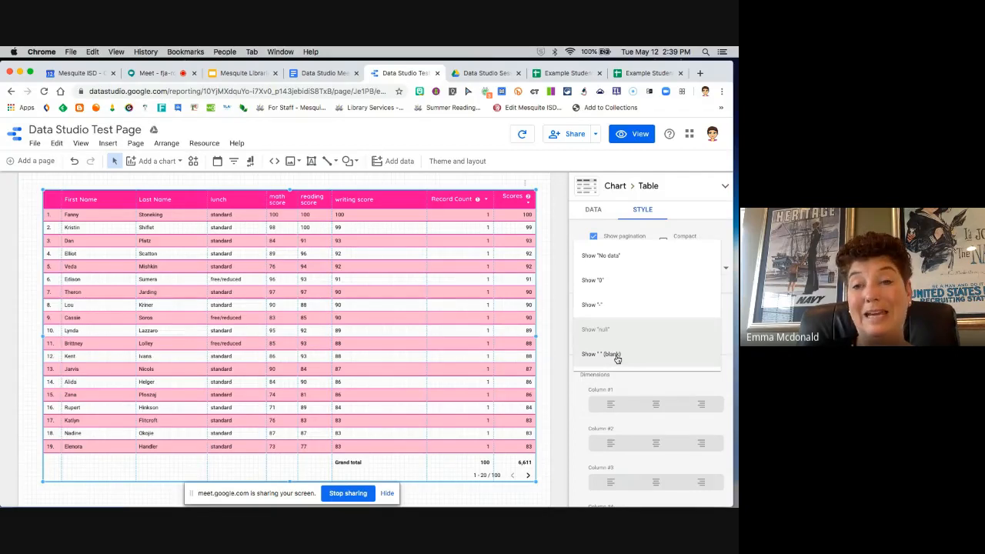
left_click(621, 264)
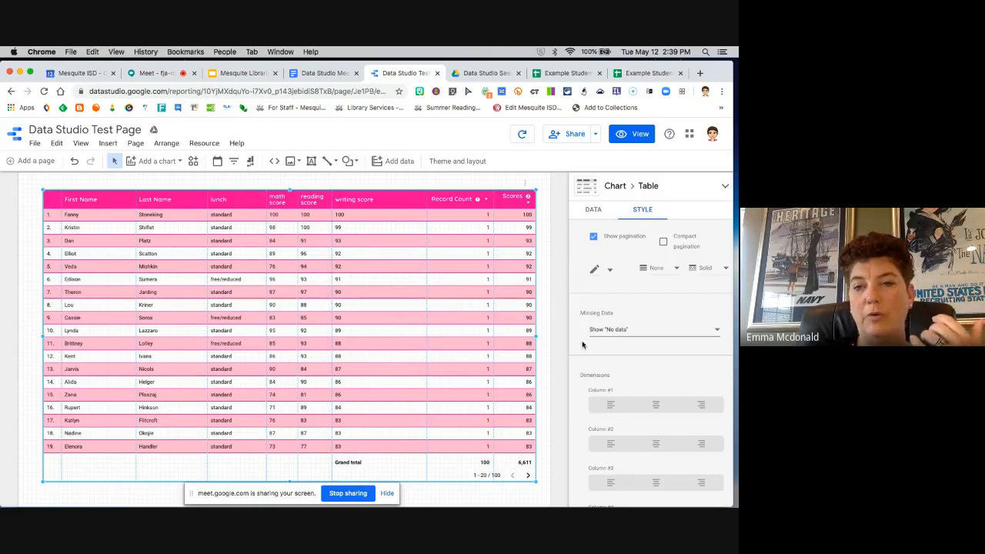
Step: Center the contents of all six dimension columns in the table
scroll(582, 344, "down", 3)
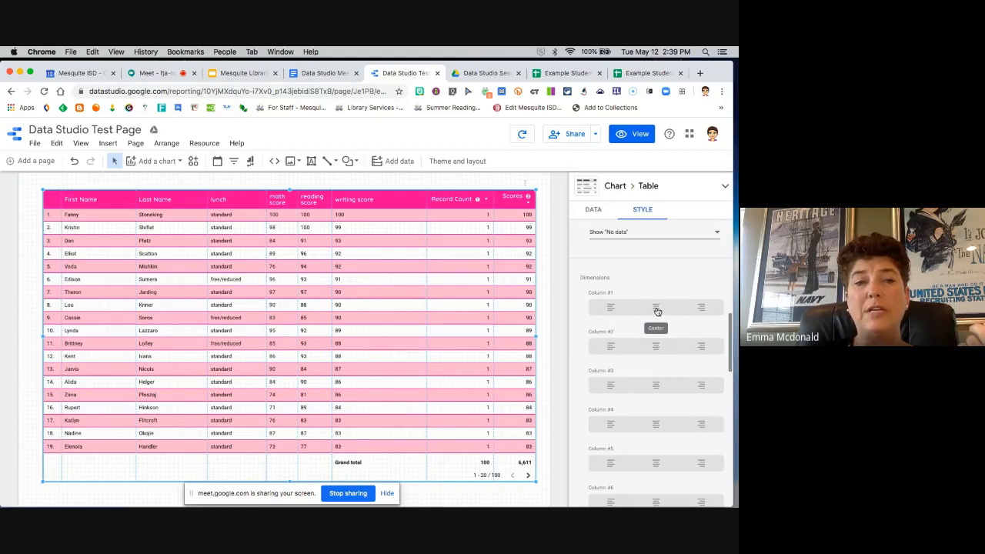
left_click(655, 308)
left_click(656, 347)
left_click(656, 387)
scroll(654, 362, "down", 2)
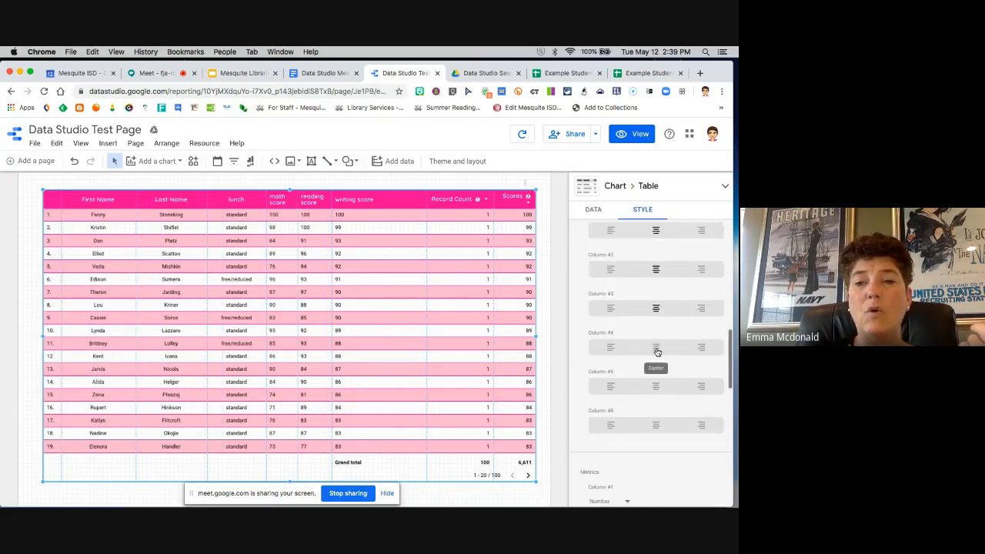
left_click(654, 347)
left_click(656, 386)
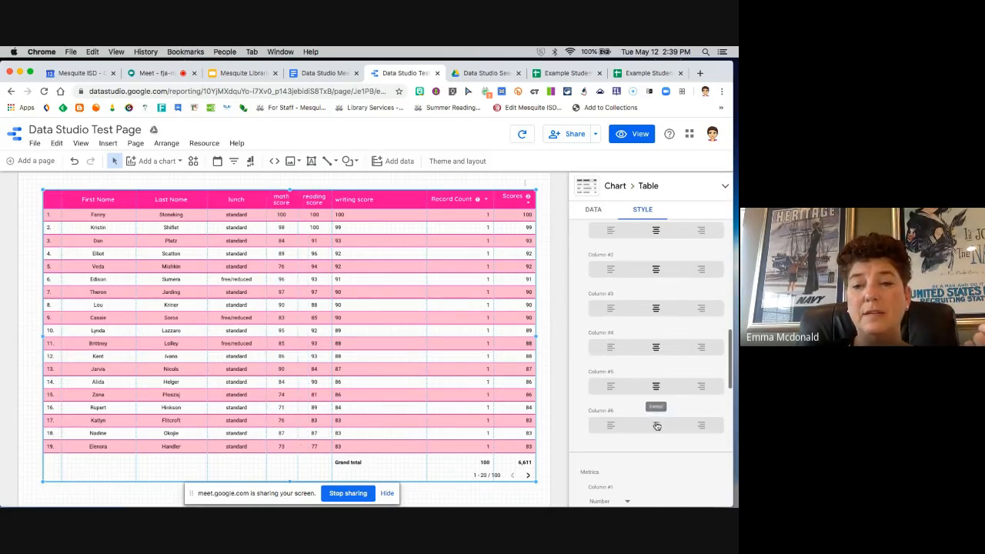
left_click(657, 425)
Step: Try the Bar and Heatmap displays on the Record Count metric column, and return it to Number
scroll(613, 414, "down", 2)
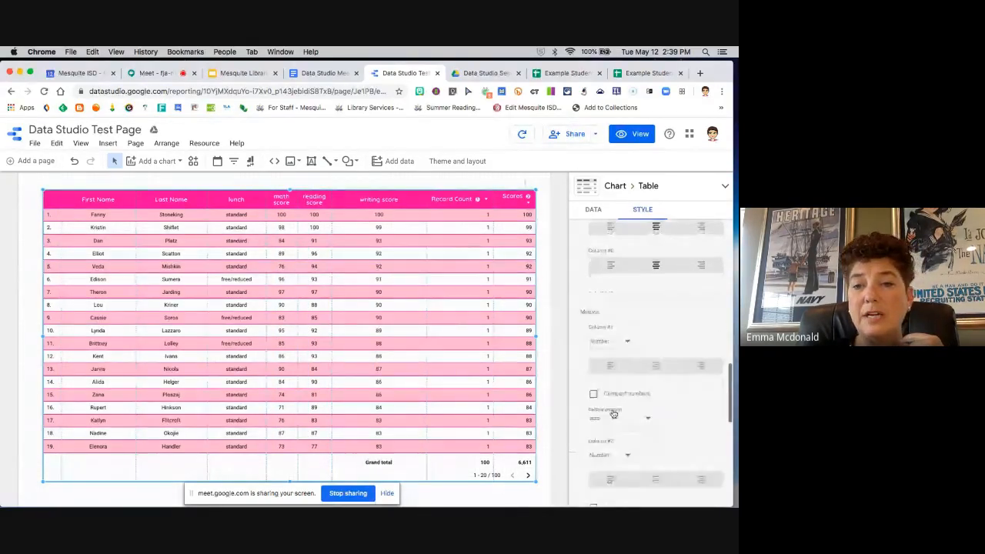
left_click(628, 345)
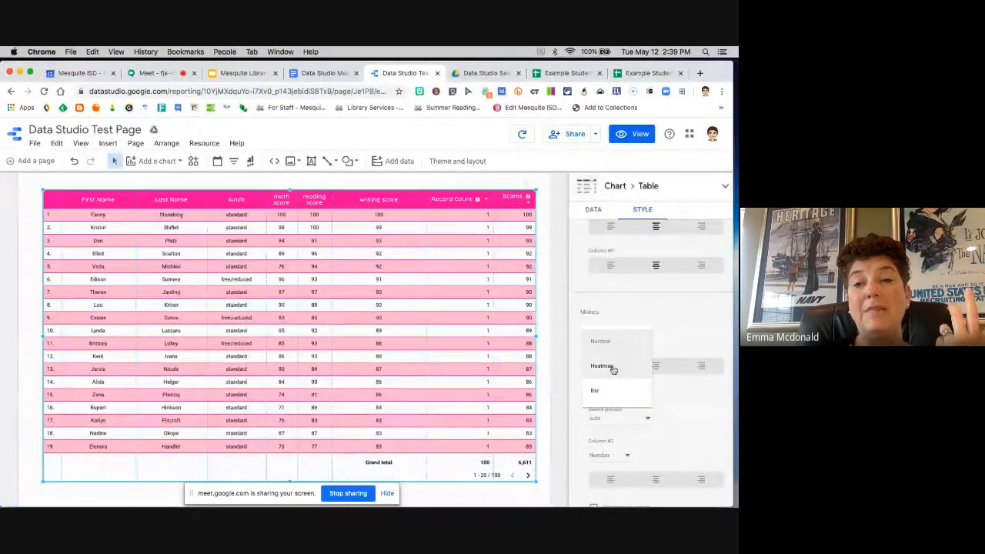
left_click(608, 393)
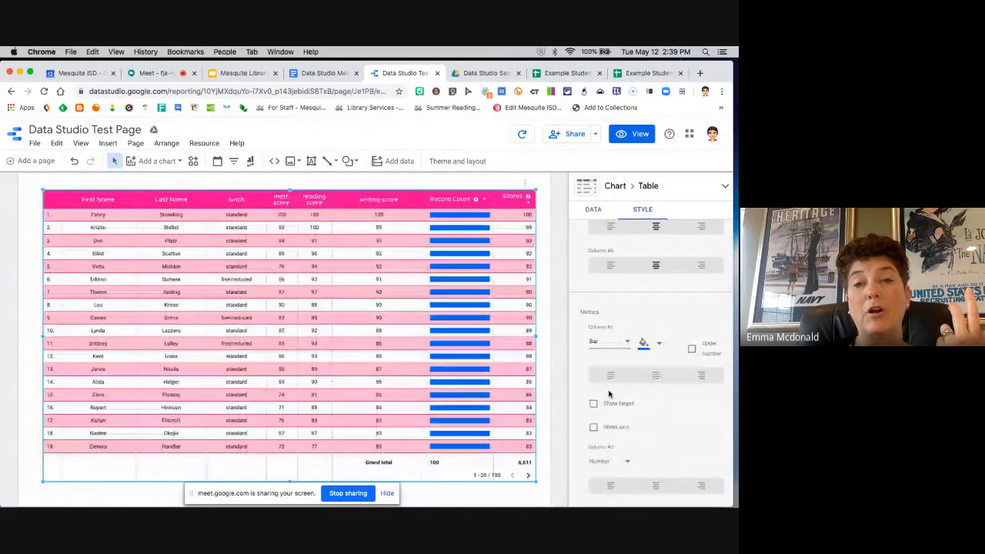
left_click(627, 344)
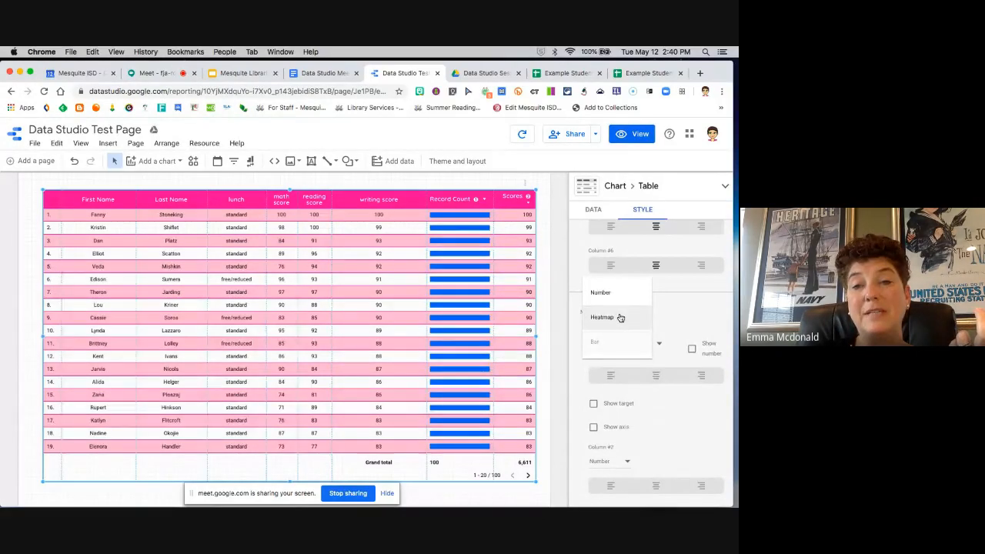
left_click(620, 318)
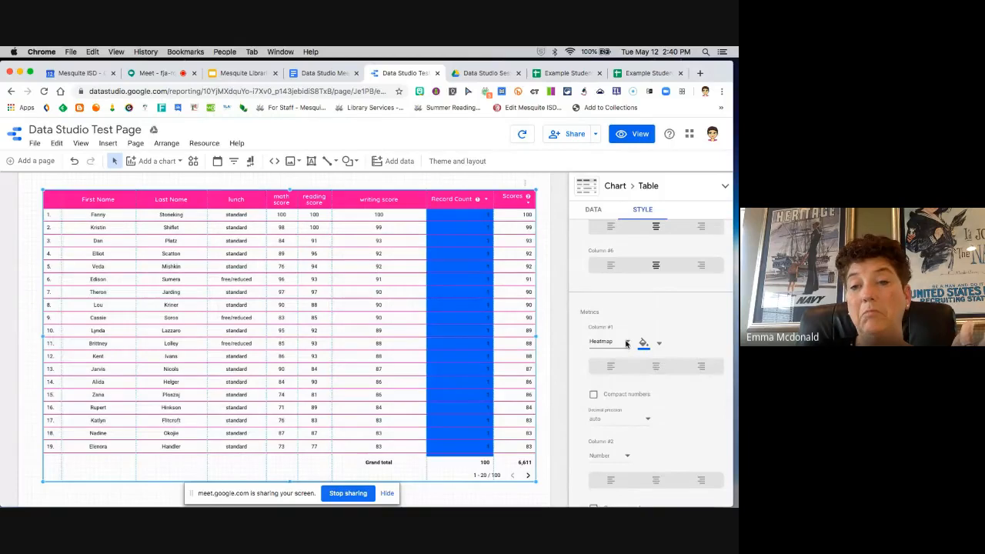
left_click(627, 344)
left_click(621, 320)
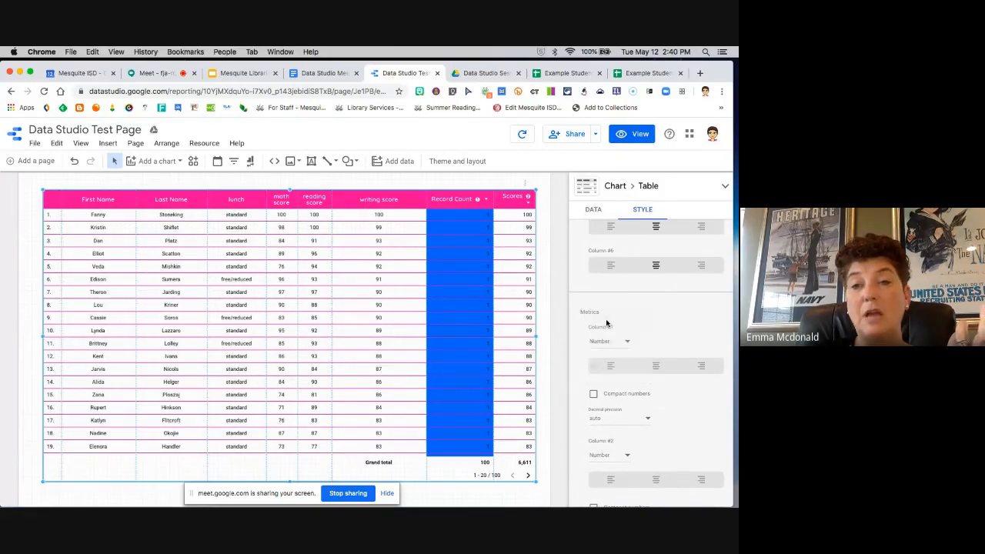
Step: Add a black outer border around the scores table and deselect it
scroll(583, 351, "down", 3)
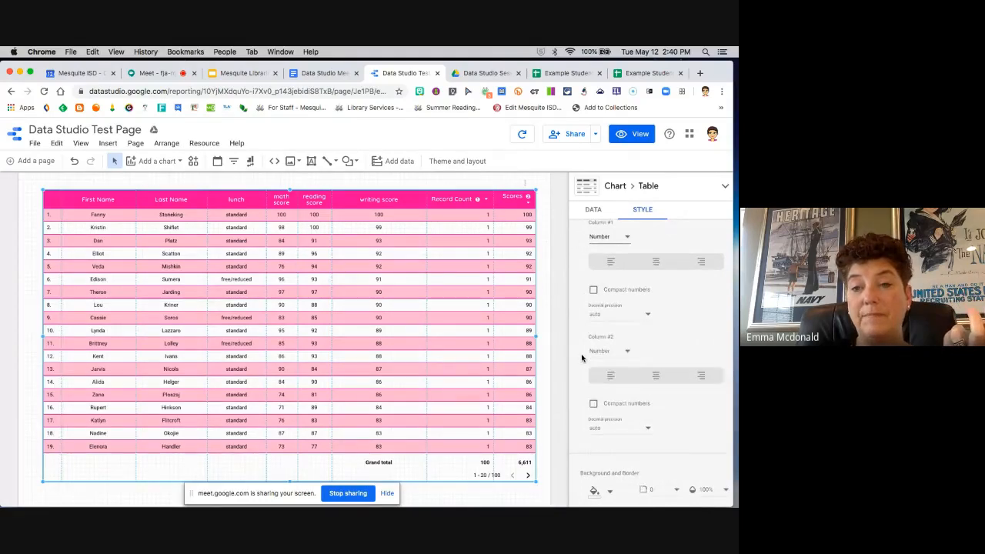
scroll(583, 358, "down", 5)
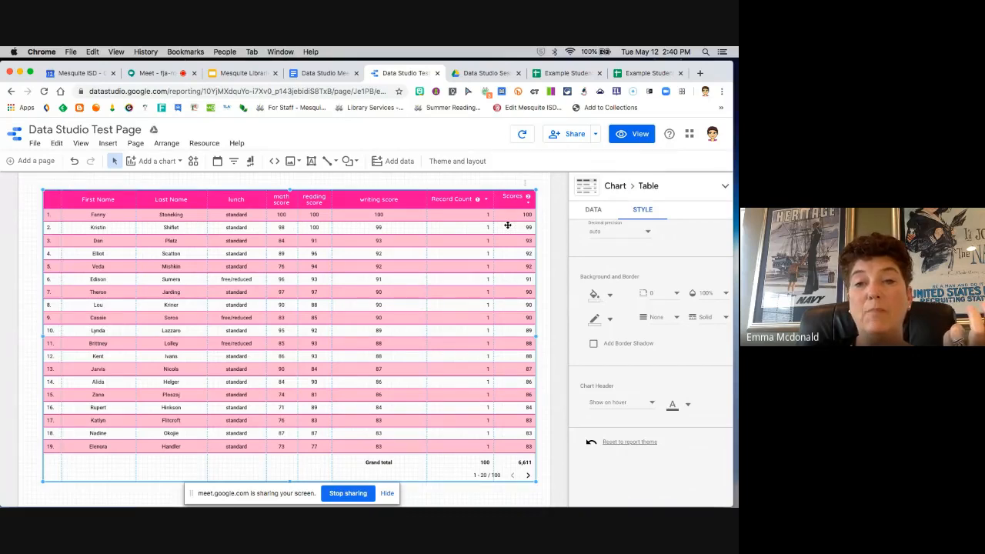
left_click(610, 318)
left_click(604, 263)
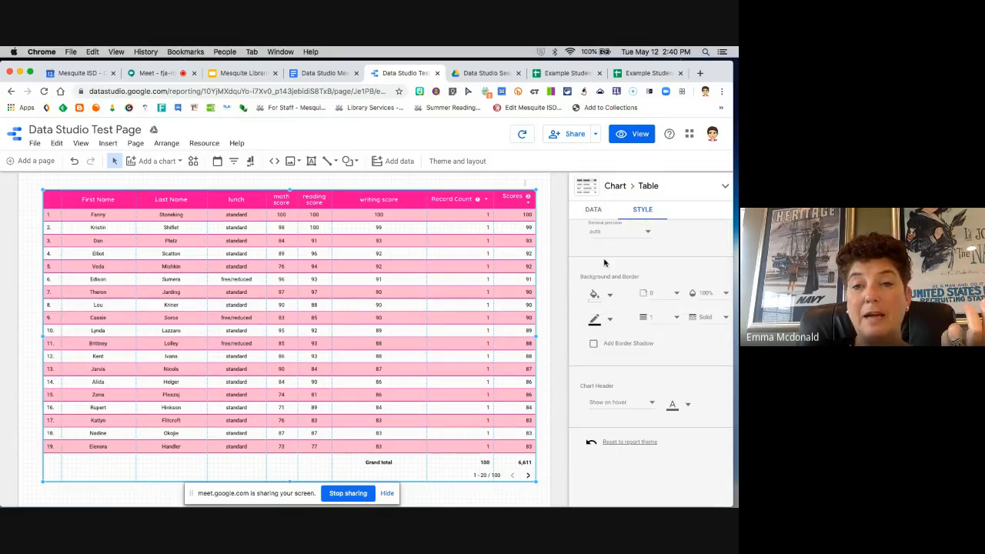
left_click(544, 280)
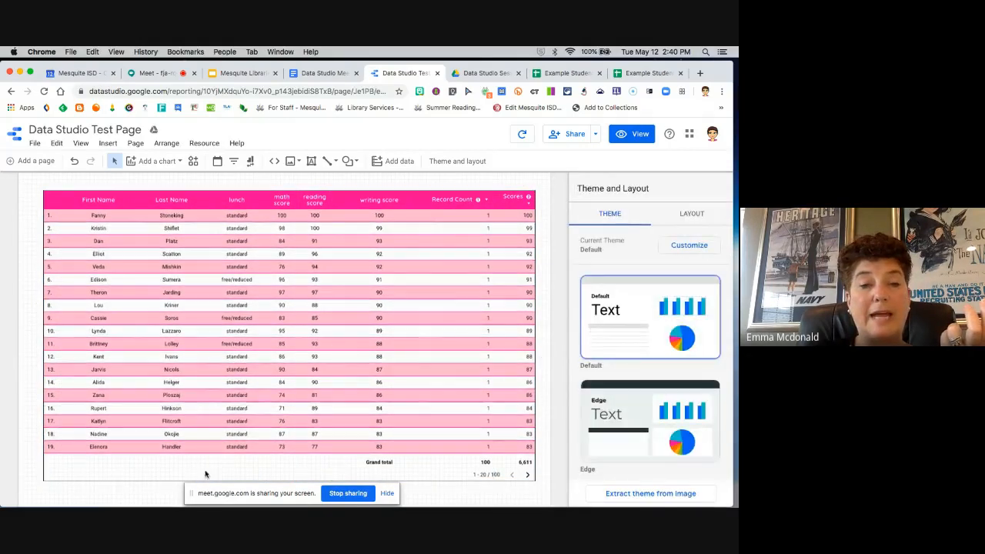
Step: Try the Always show option for the table's chart header, and return it to Show on hover
left_click(488, 247)
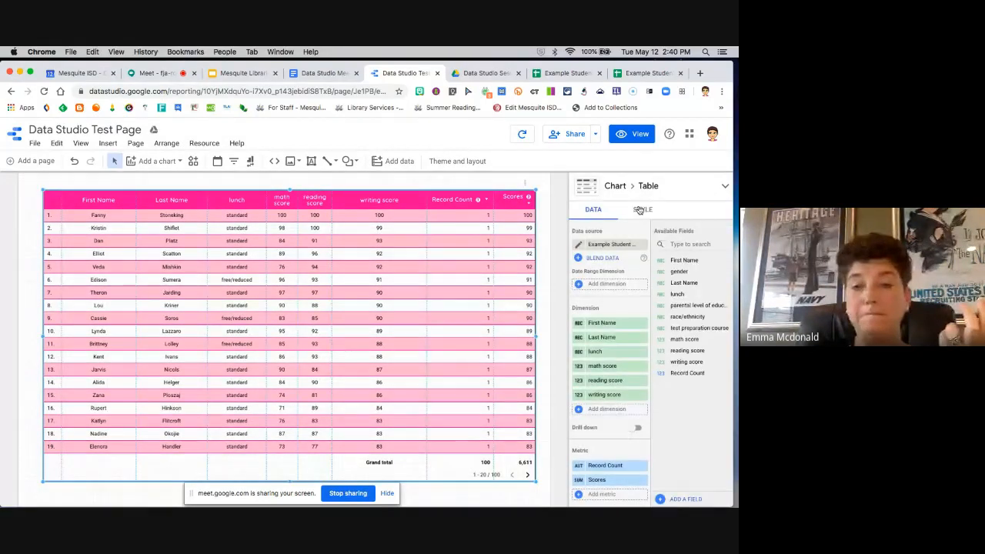
left_click(640, 209)
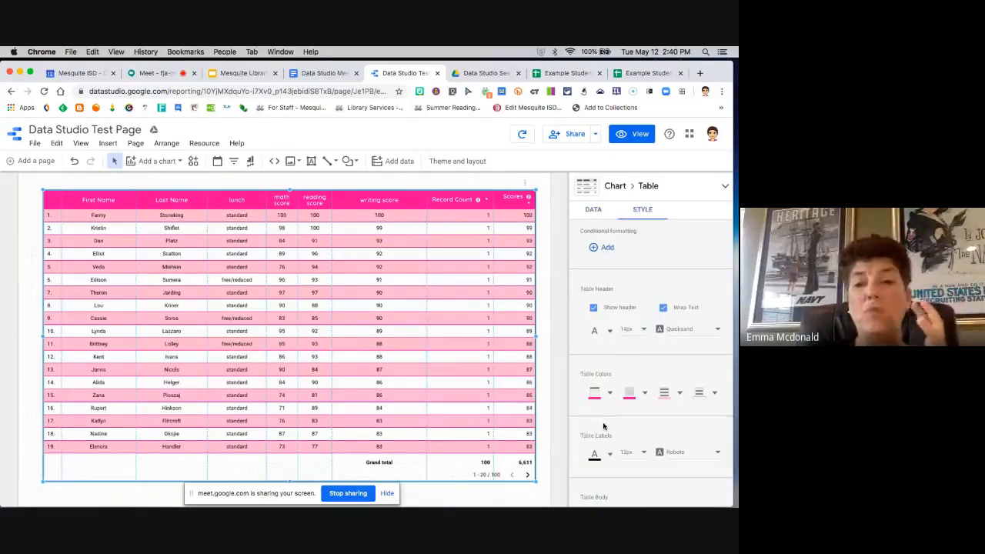
scroll(604, 426, "down", 3)
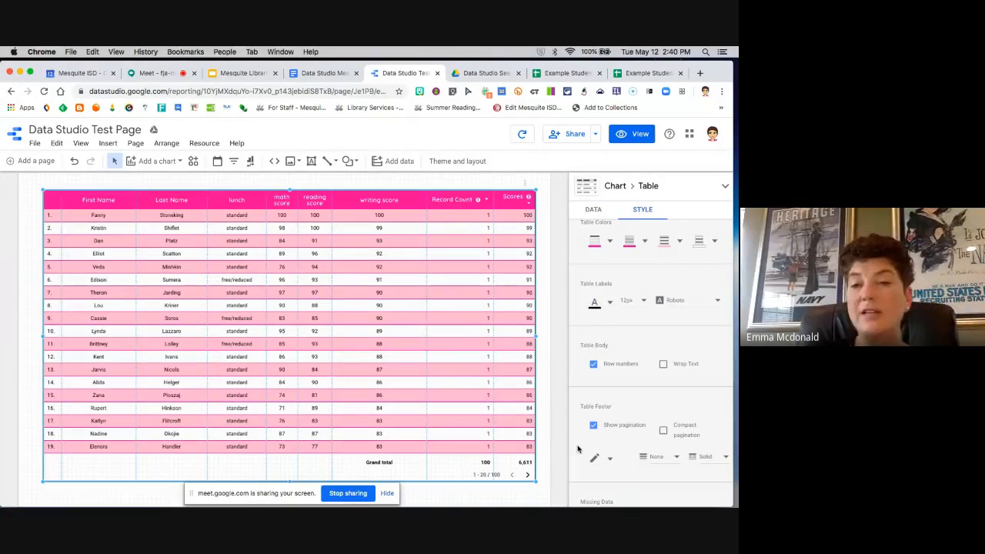
scroll(578, 449, "down", 10)
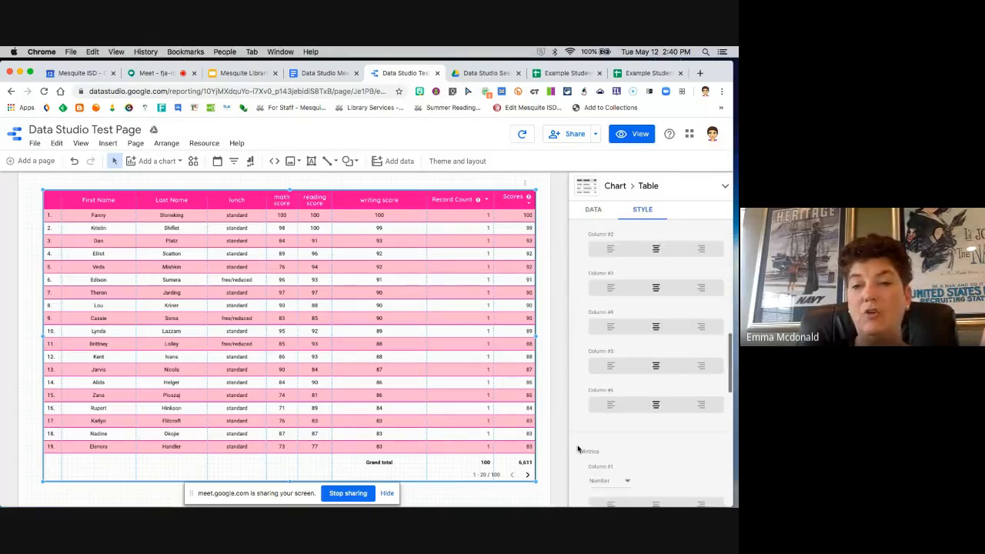
scroll(578, 449, "down", 5)
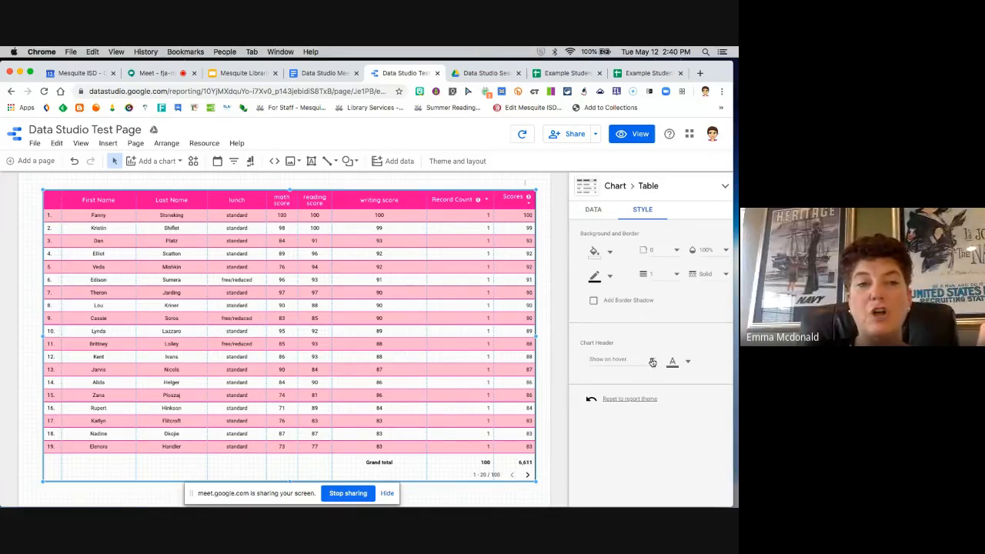
left_click(652, 362)
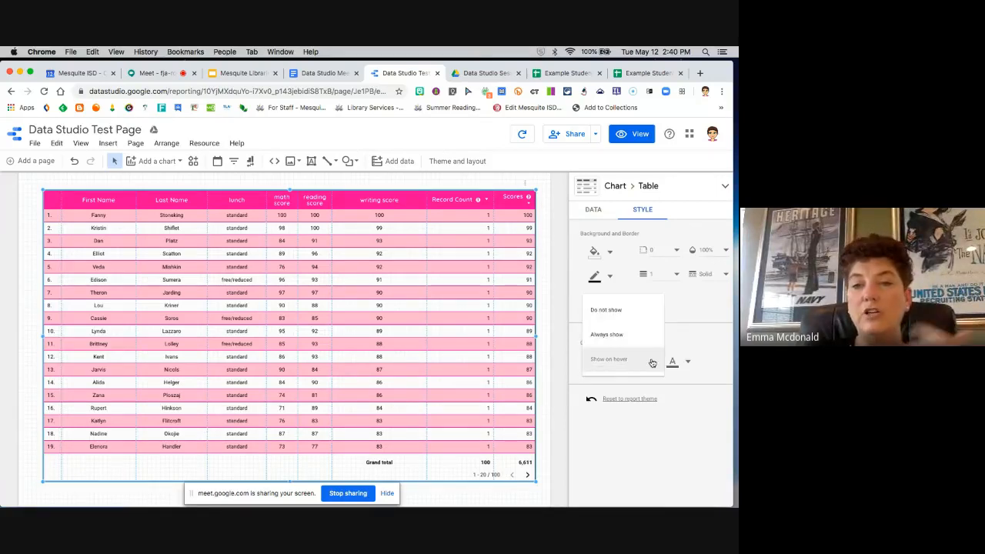
left_click(635, 335)
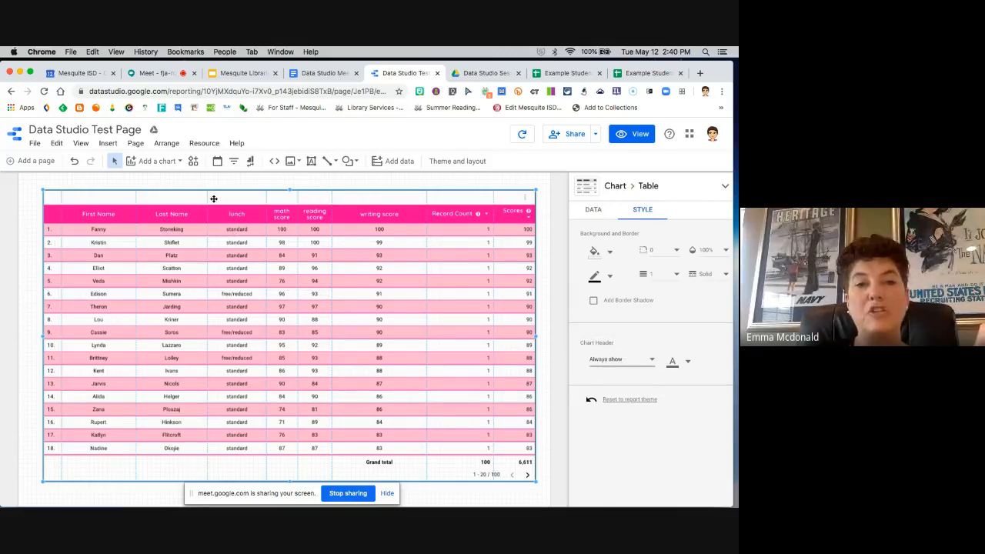
left_click(651, 360)
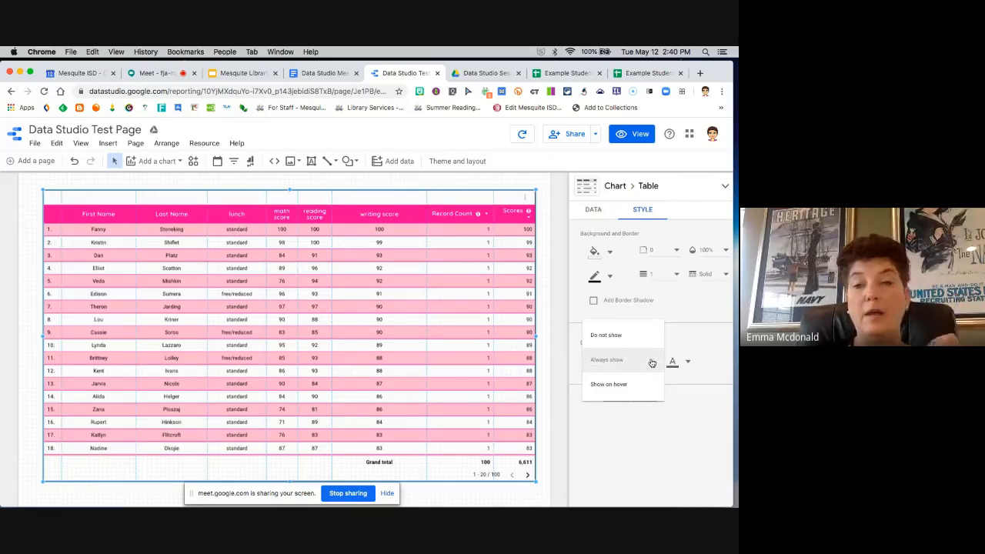
left_click(637, 385)
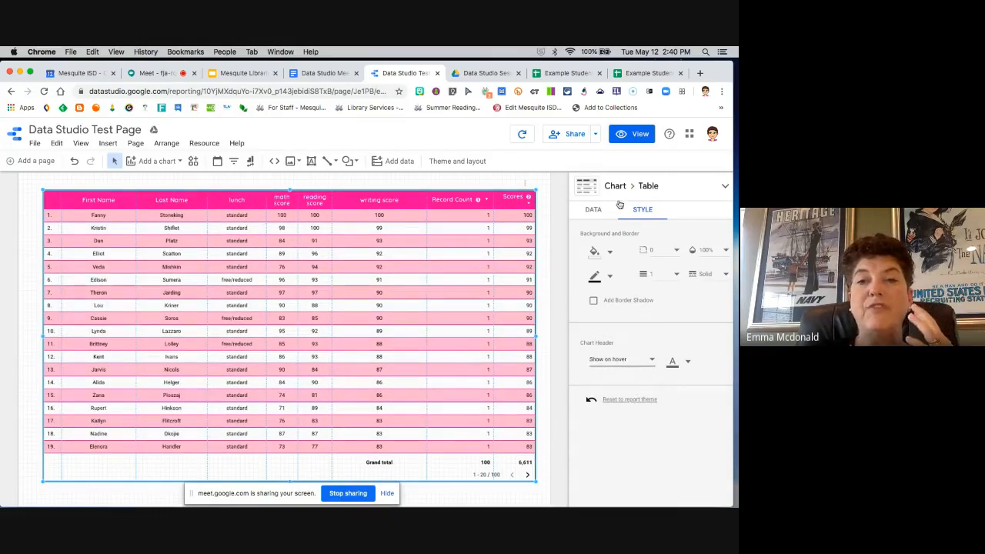
left_click(544, 202)
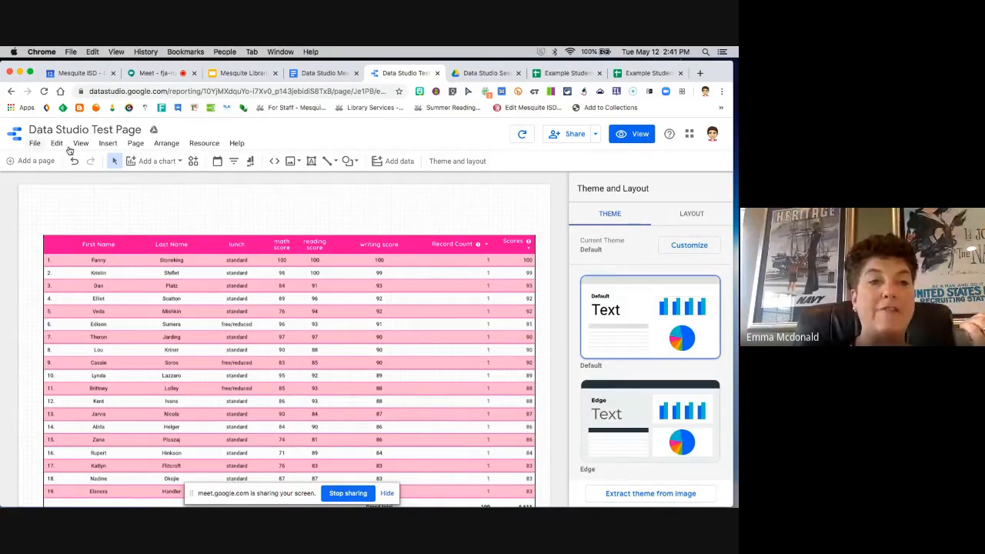
Step: Insert a scorecard in the empty space above the table, near the page's right edge
left_click(108, 145)
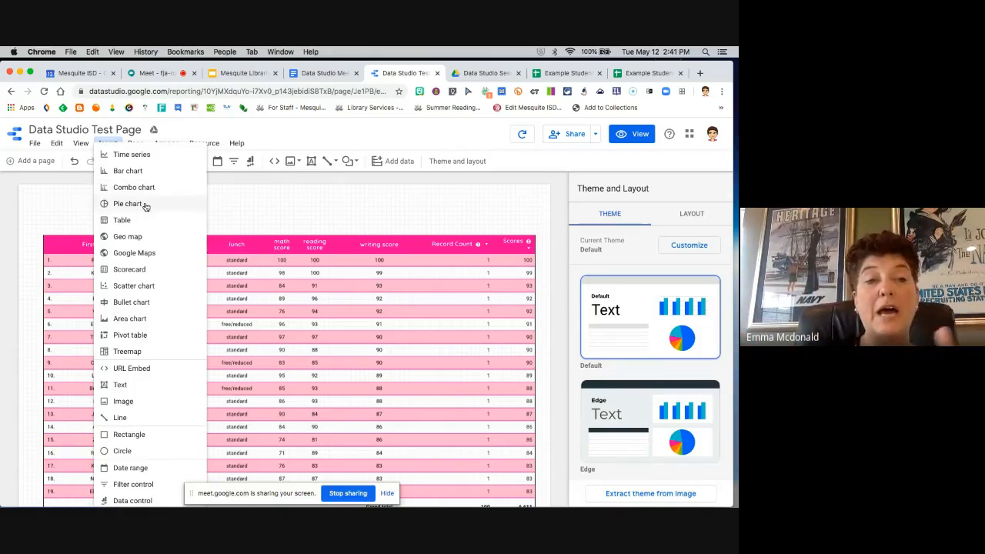
left_click(139, 270)
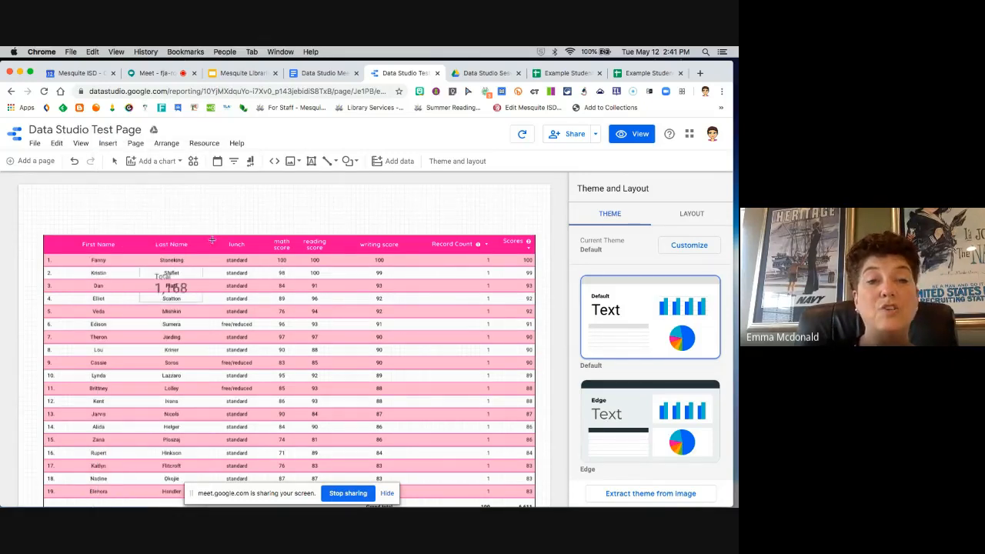
left_click(363, 204)
left_click_drag(396, 192, 458, 193)
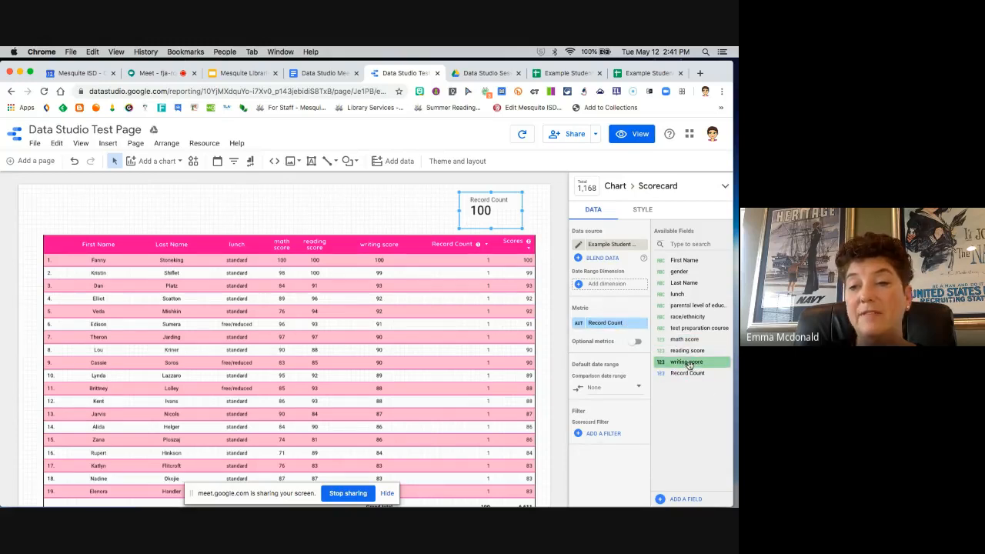
Step: Set the scorecard's metric to writing score with Average aggregation, and widen the card slightly at its left edge
left_click_drag(688, 365, 608, 324)
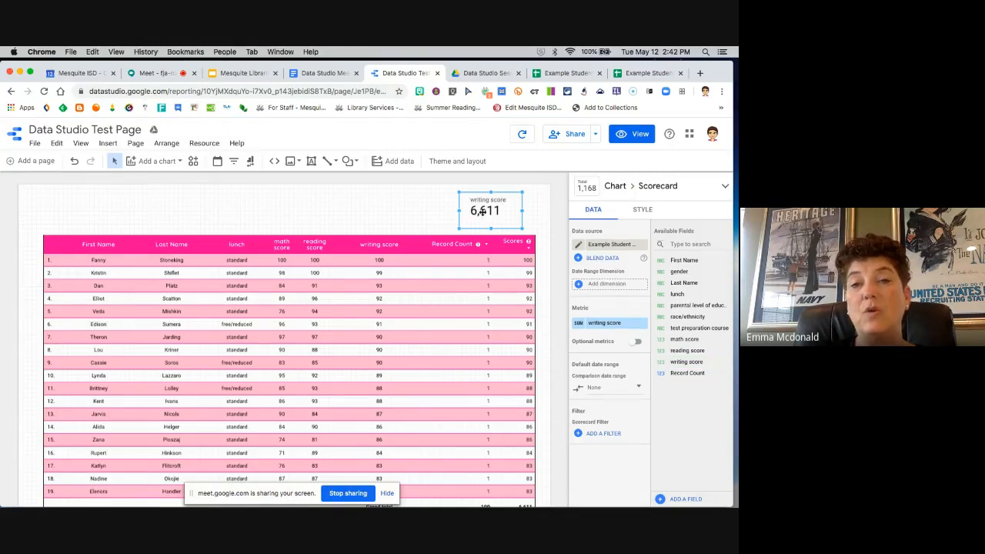
left_click(578, 324)
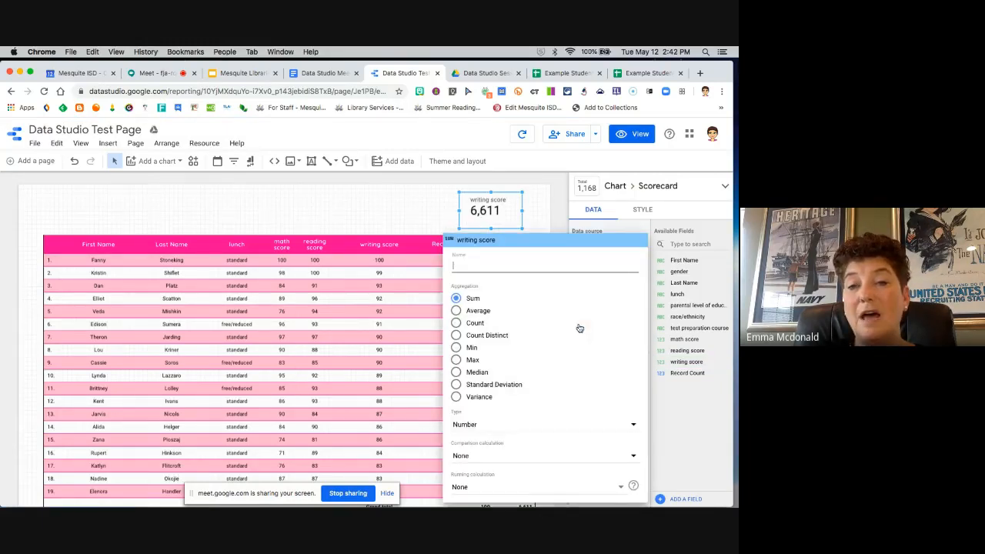
left_click(456, 311)
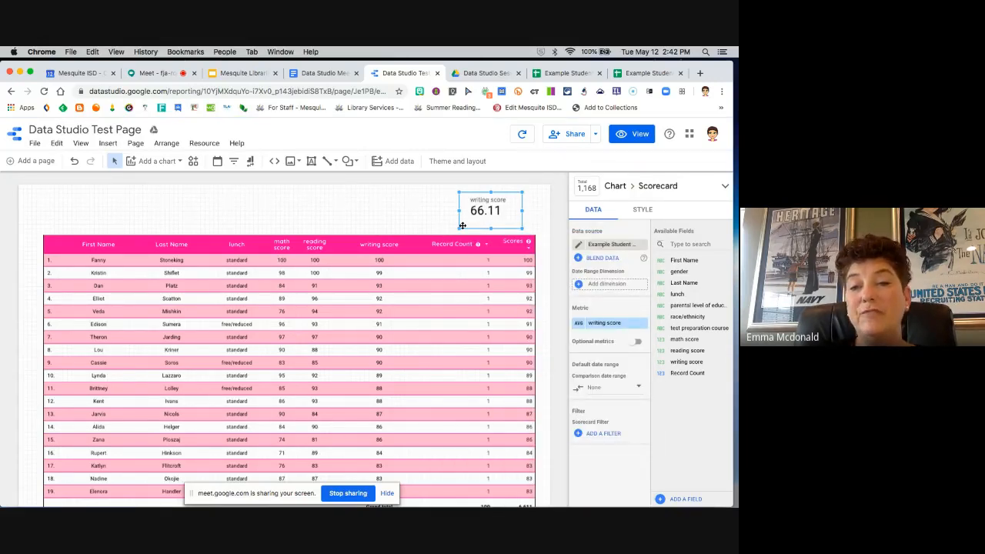
left_click_drag(460, 211, 456, 211)
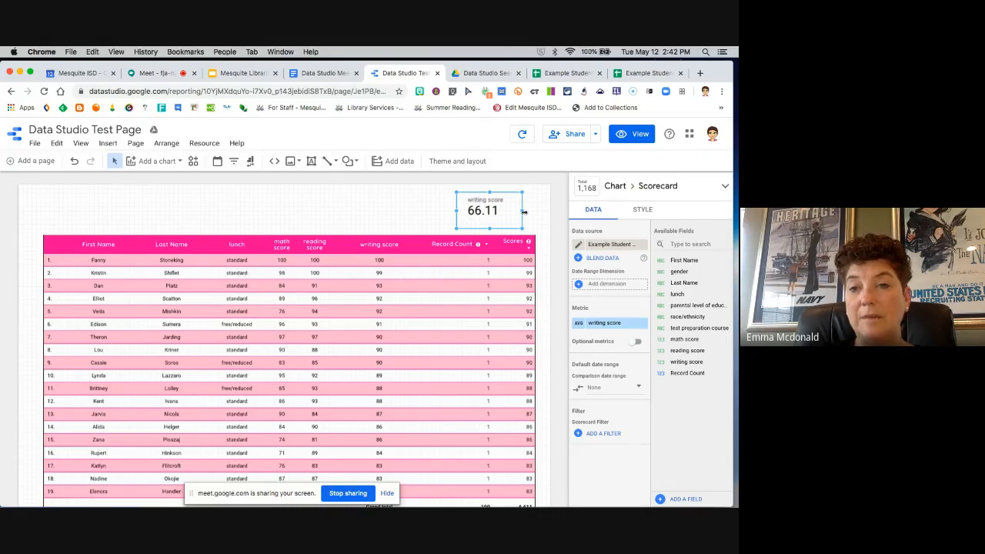
Step: Give the writing score scorecard a light pink background and a bright pink theme-colour border, and deselect it
left_click(645, 210)
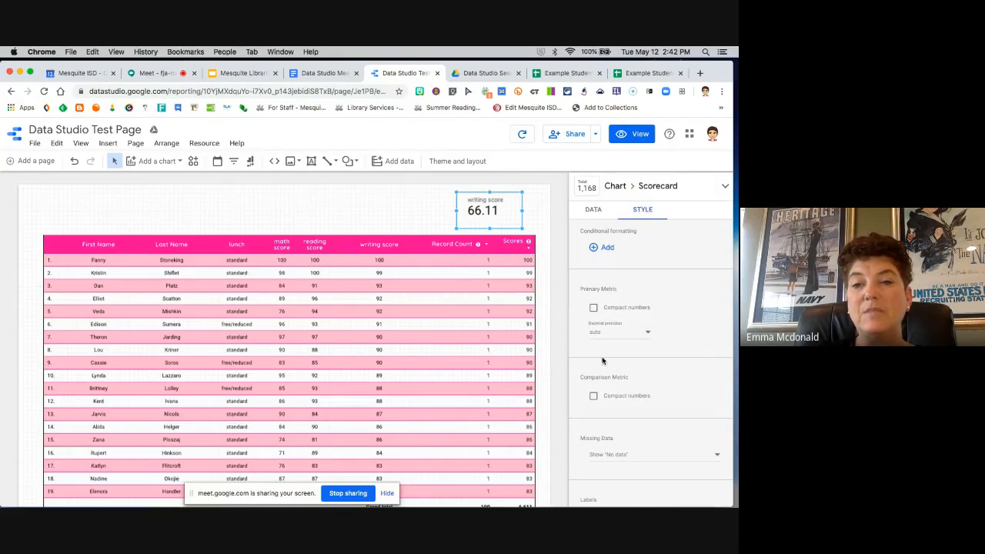
scroll(604, 362, "down", 10)
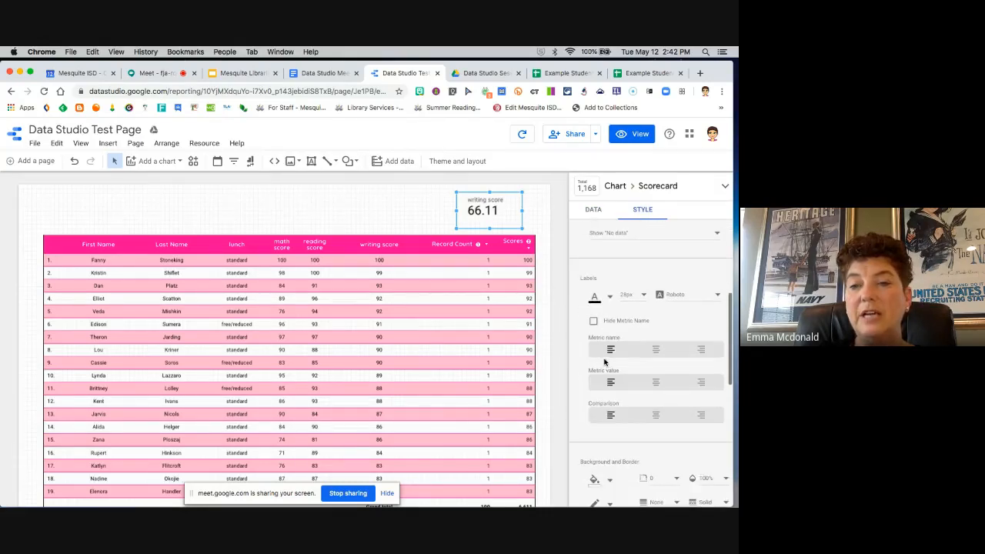
left_click(607, 343)
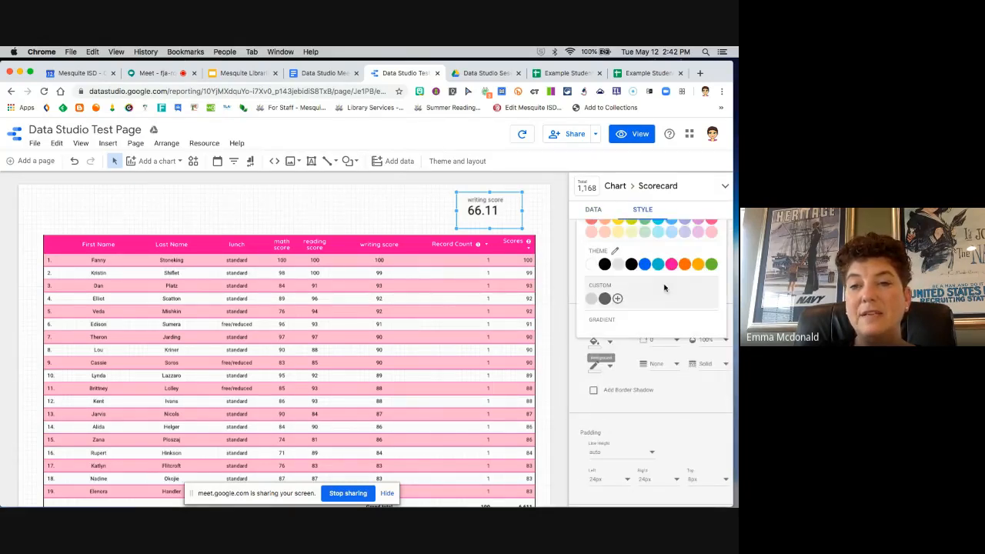
left_click(714, 228)
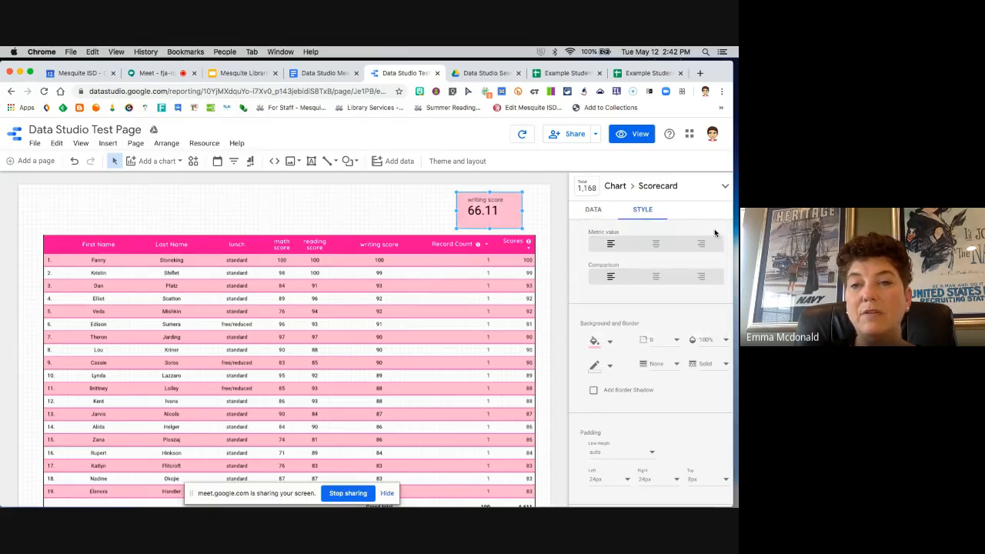
left_click(607, 366)
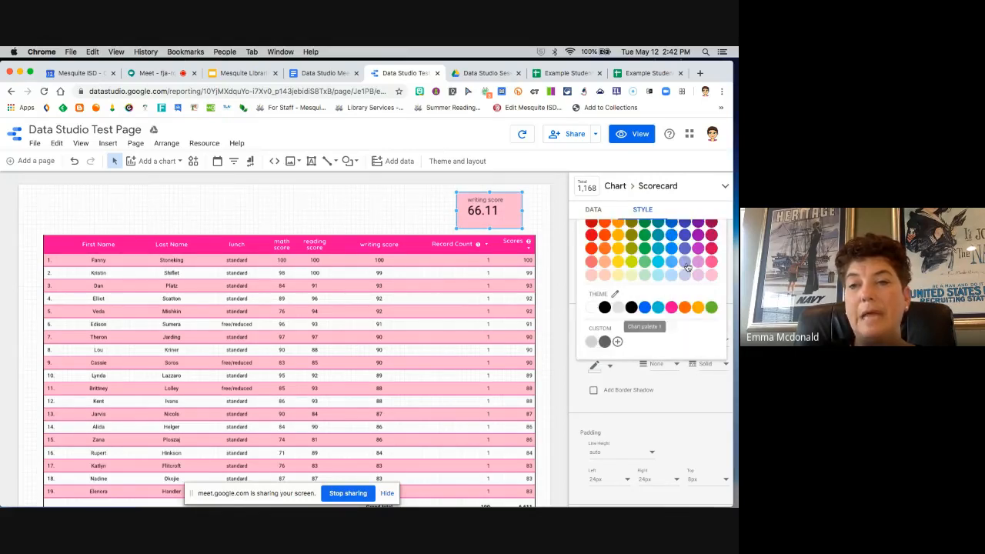
left_click(671, 307)
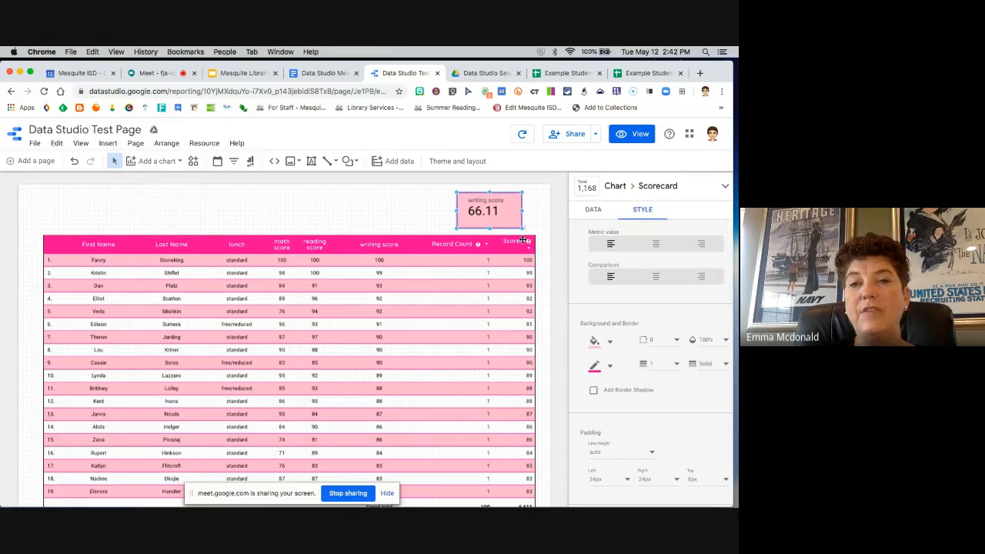
left_click(593, 210)
left_click(424, 213)
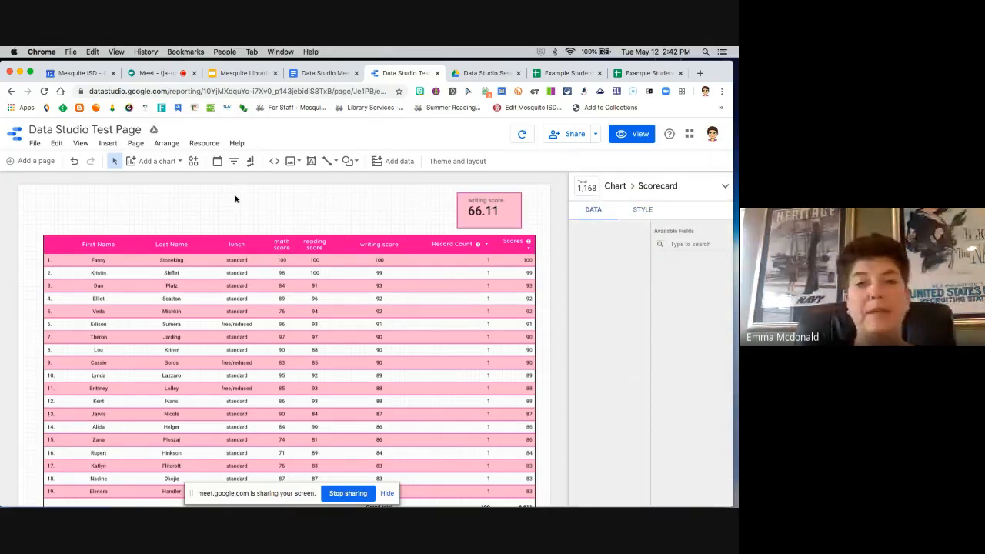
Step: Insert a wide text box above the table, beside the scorecard, with the centred title "Student Writing Scores"
left_click(107, 145)
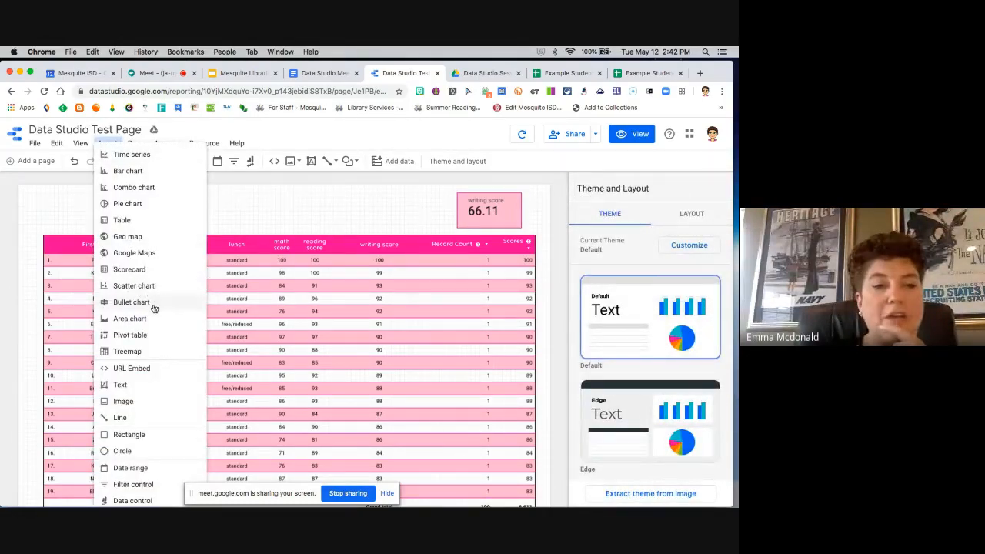
left_click(123, 387)
left_click_drag(132, 194, 430, 227)
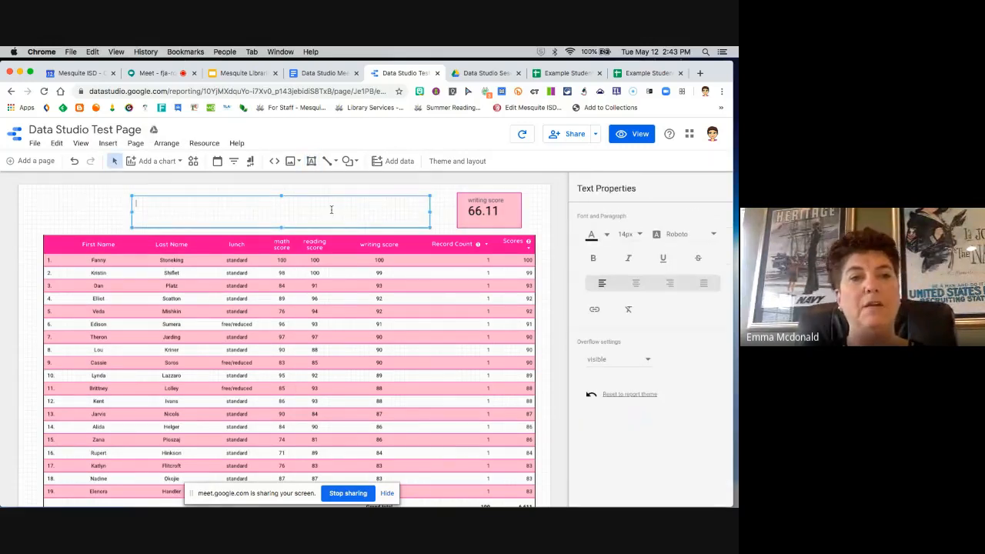
type("Student Writing Scores")
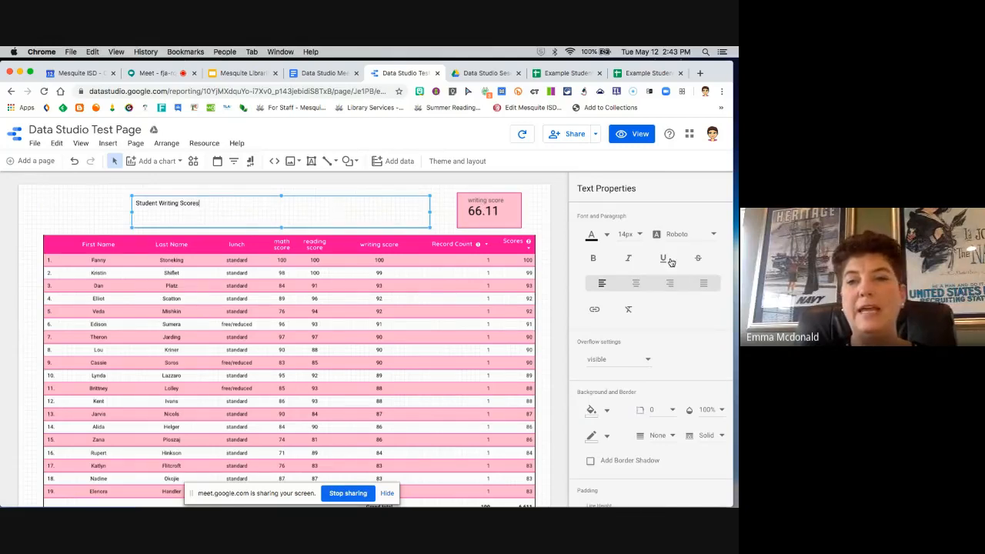
left_click(636, 283)
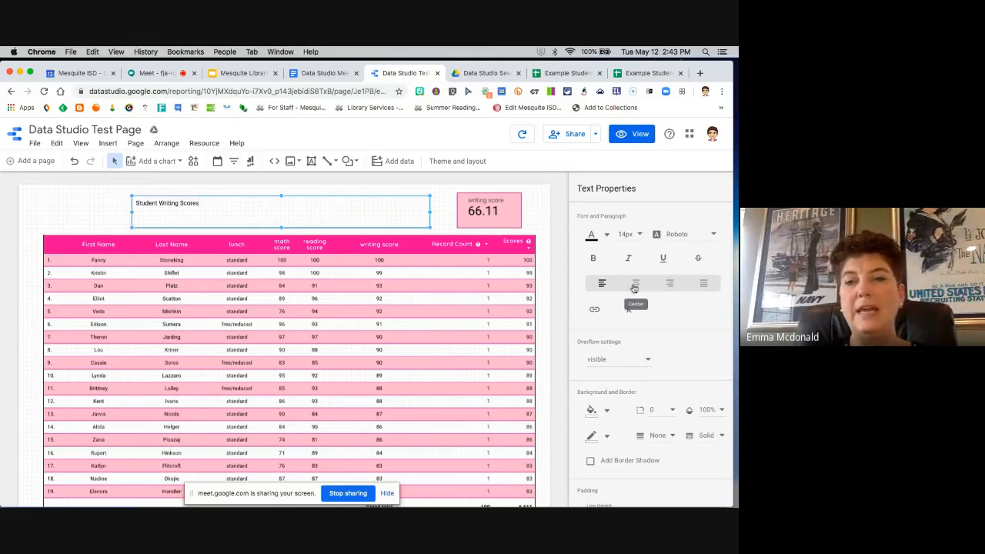
Step: Try font sizes of 44px and 40px and the Quicksand font on the title box without its text selected
left_click(641, 237)
scroll(631, 306, "down", 5)
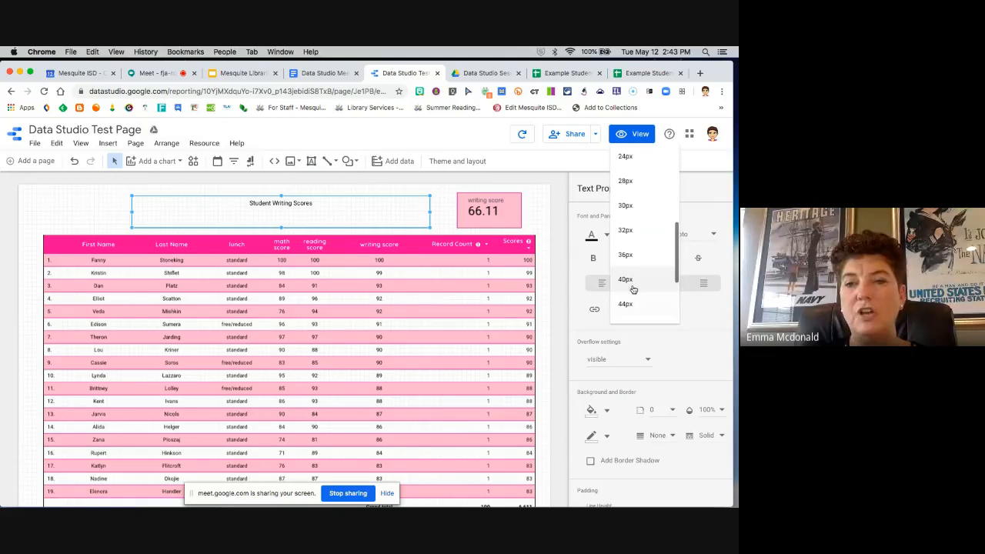
left_click(633, 305)
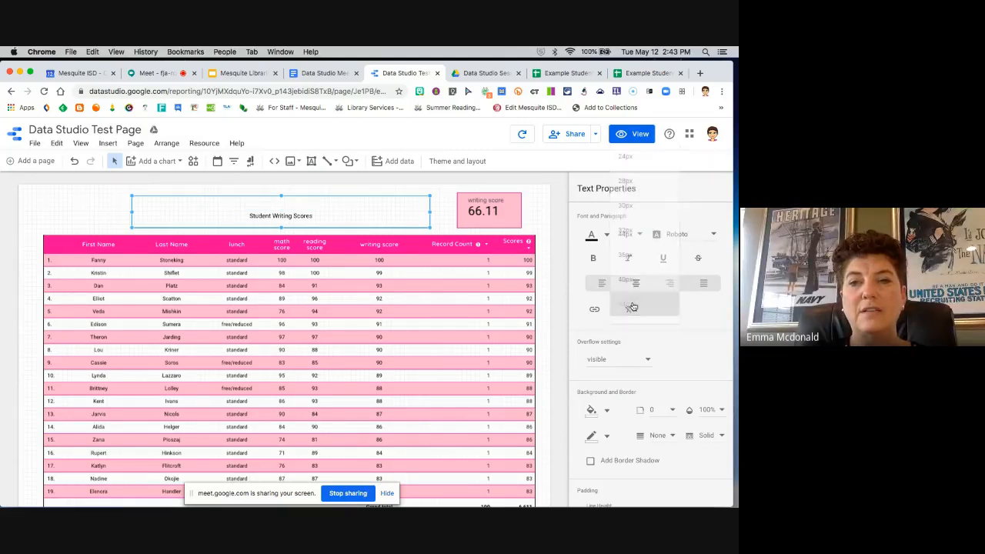
left_click(638, 235)
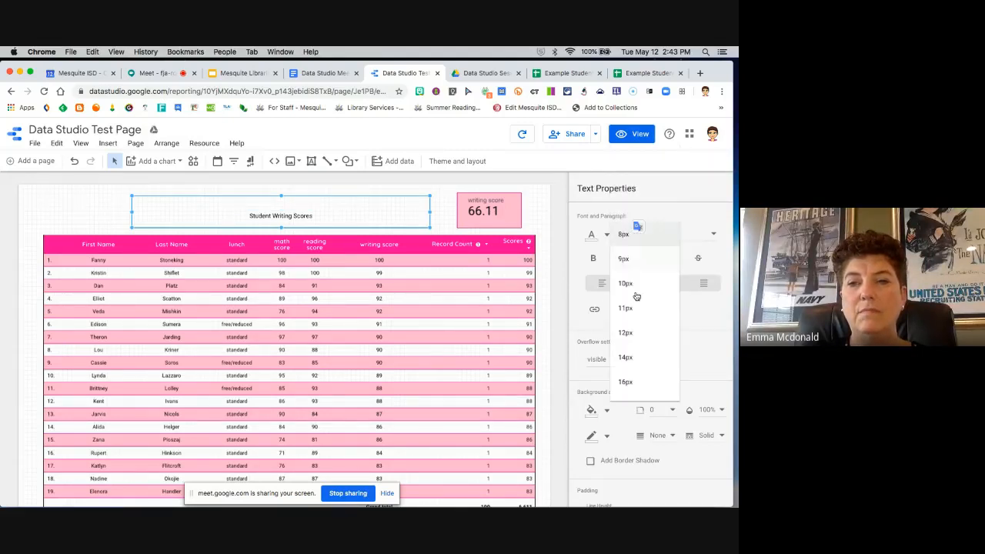
scroll(633, 353, "down", 3)
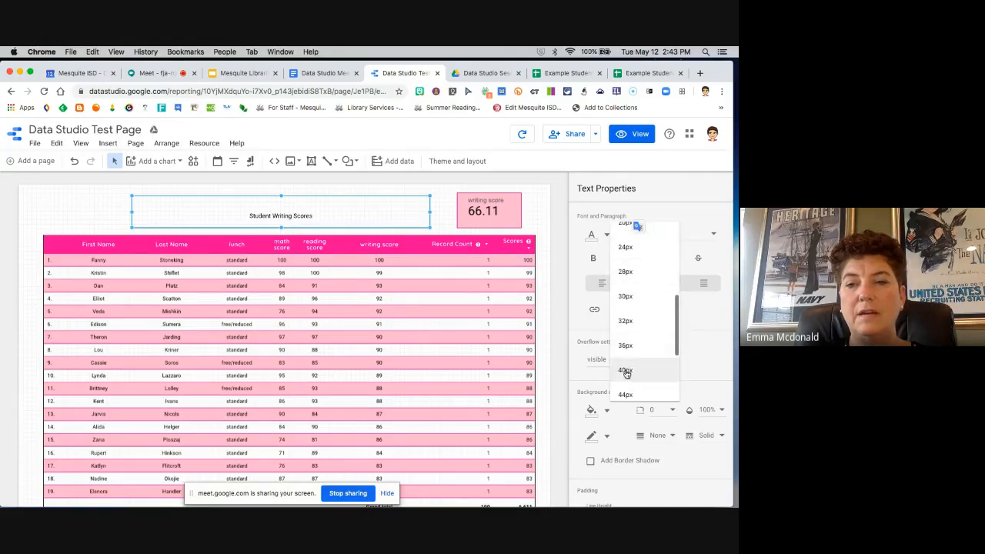
left_click(626, 372)
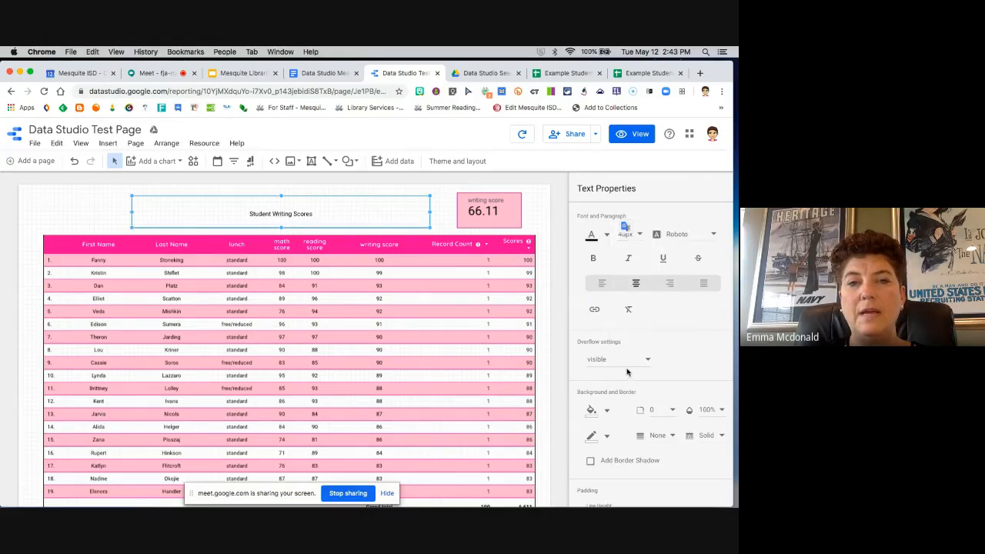
left_click(639, 236)
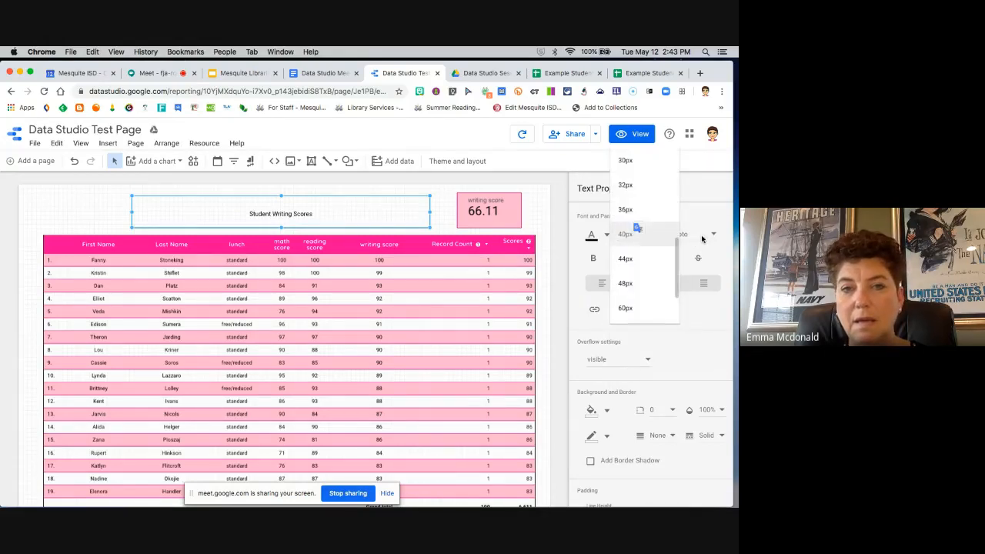
left_click(702, 237)
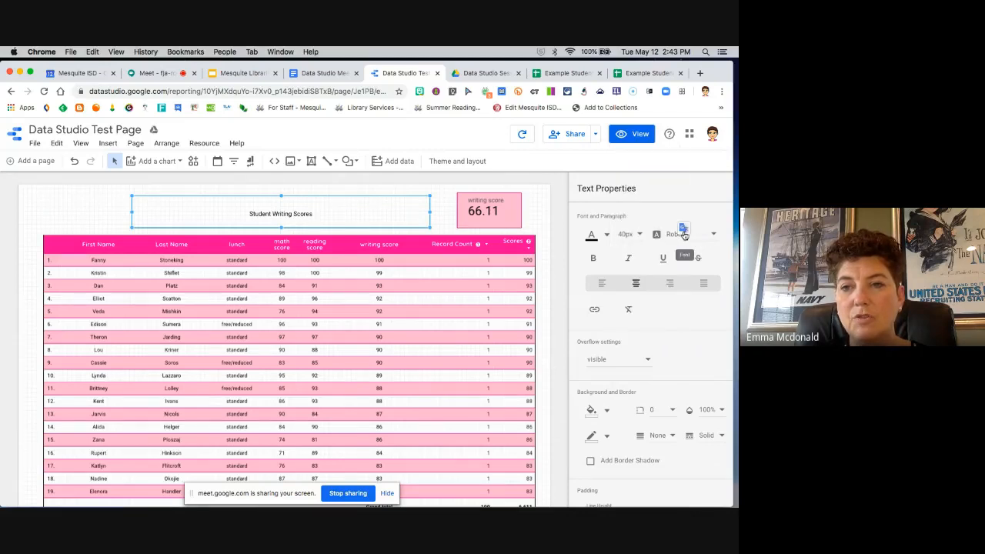
left_click(683, 234)
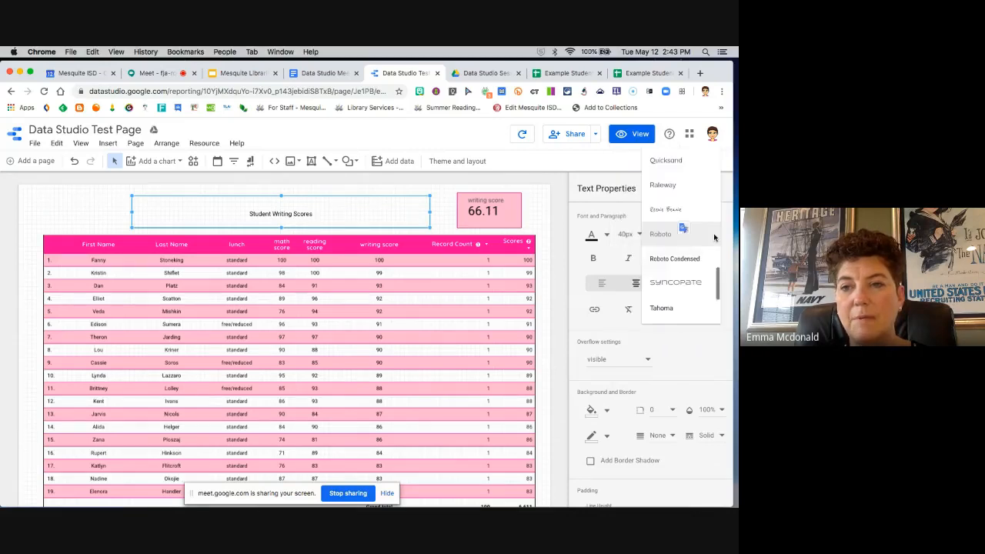
left_click(670, 164)
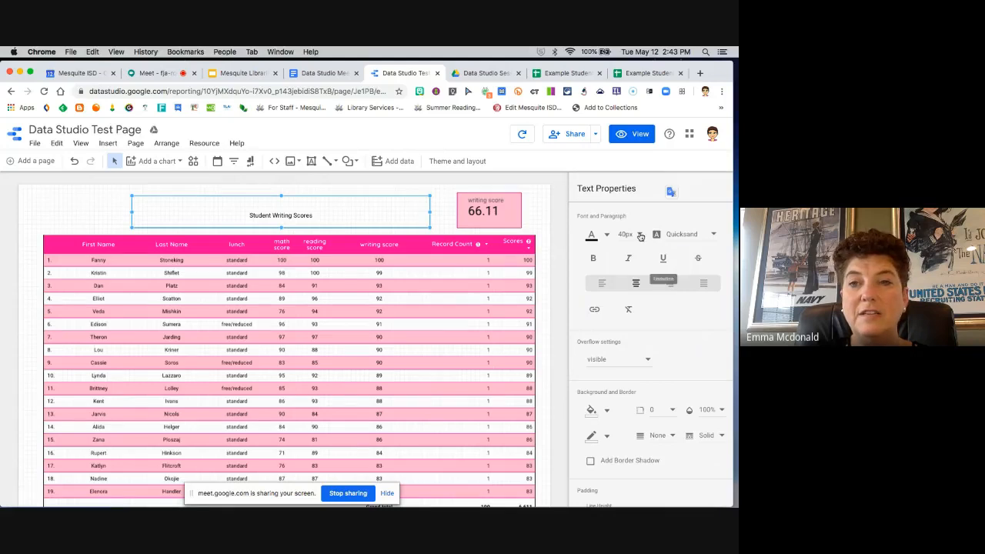
Step: Fill the title text box's background with the same light pink as the scorecard
scroll(642, 337, "down", 1)
scroll(641, 336, "up", 1)
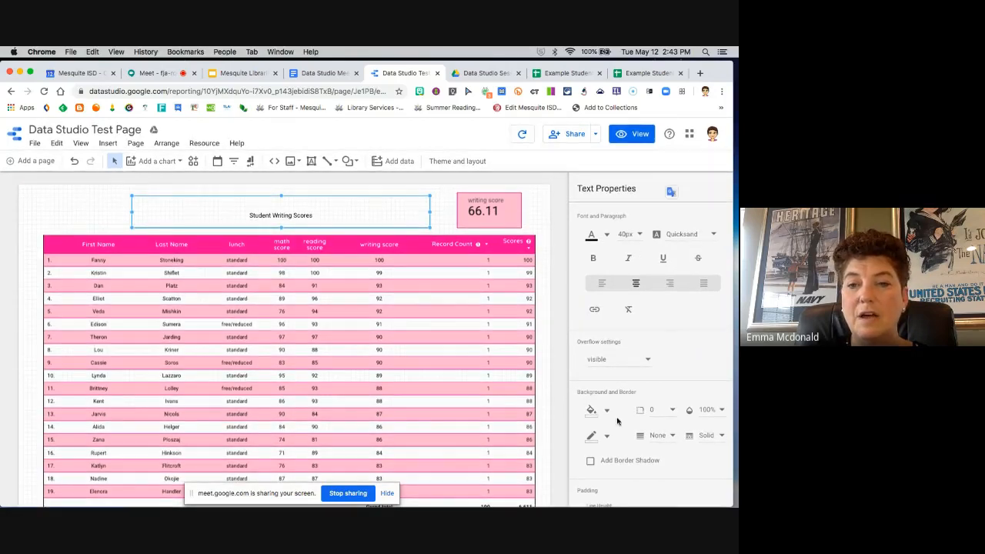
left_click(607, 411)
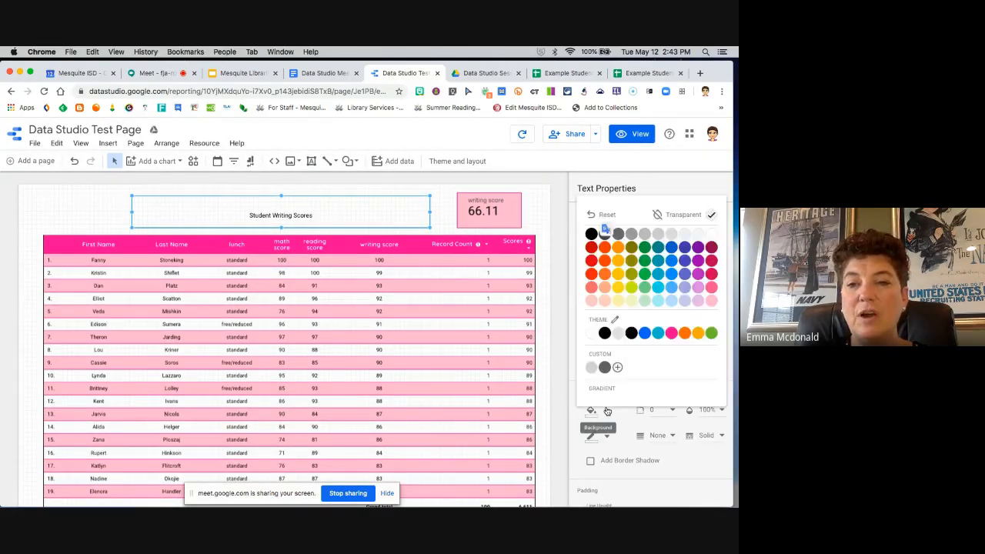
left_click(711, 300)
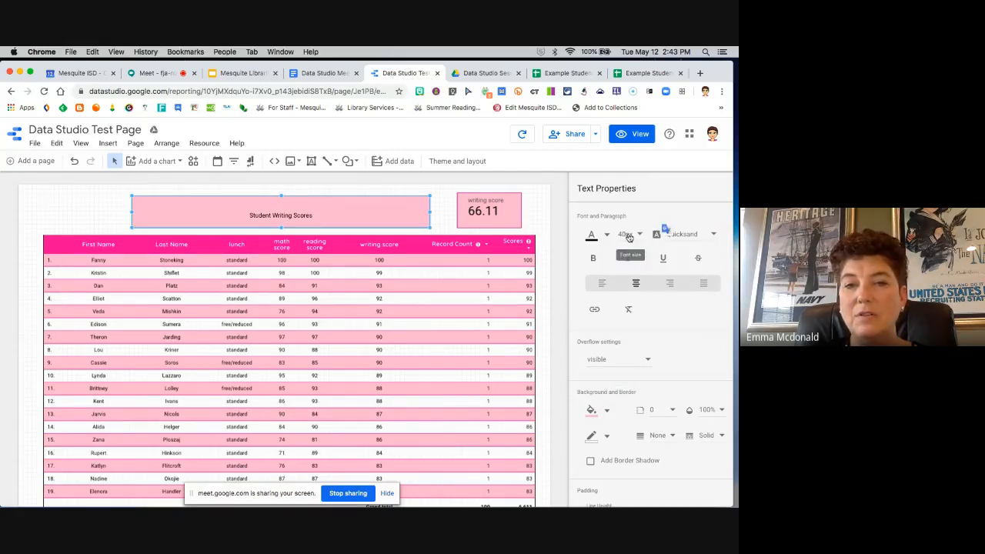
Step: Select the whole "Student Writing Scores" title text, set its font size to 40px, and deselect the box
left_click_drag(321, 213, 238, 212)
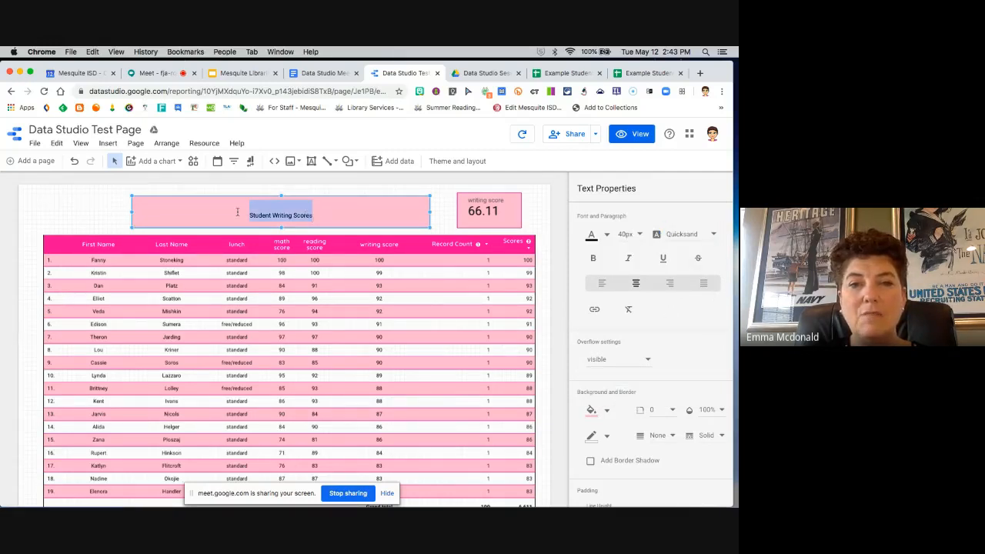
left_click(638, 234)
scroll(629, 354, "down", 3)
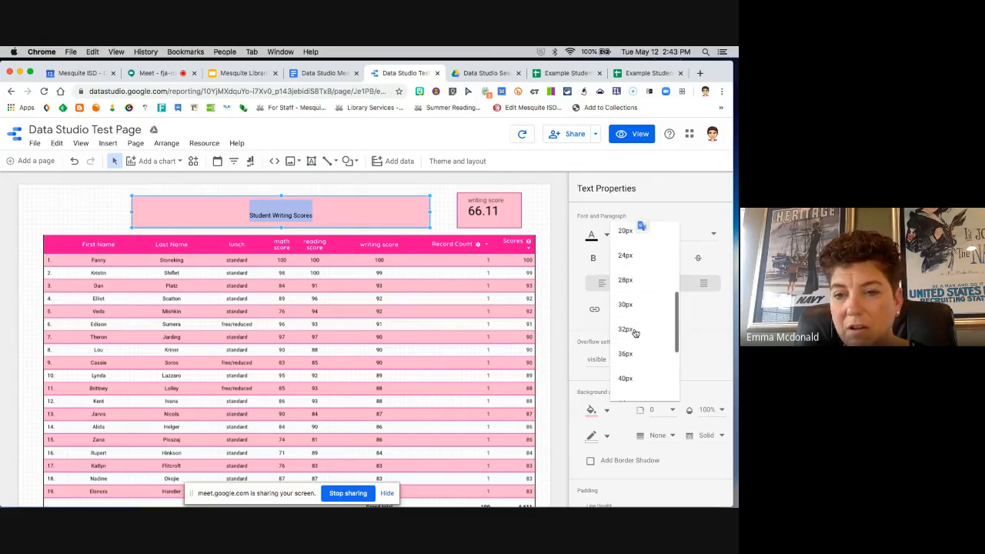
left_click(625, 377)
left_click(547, 249)
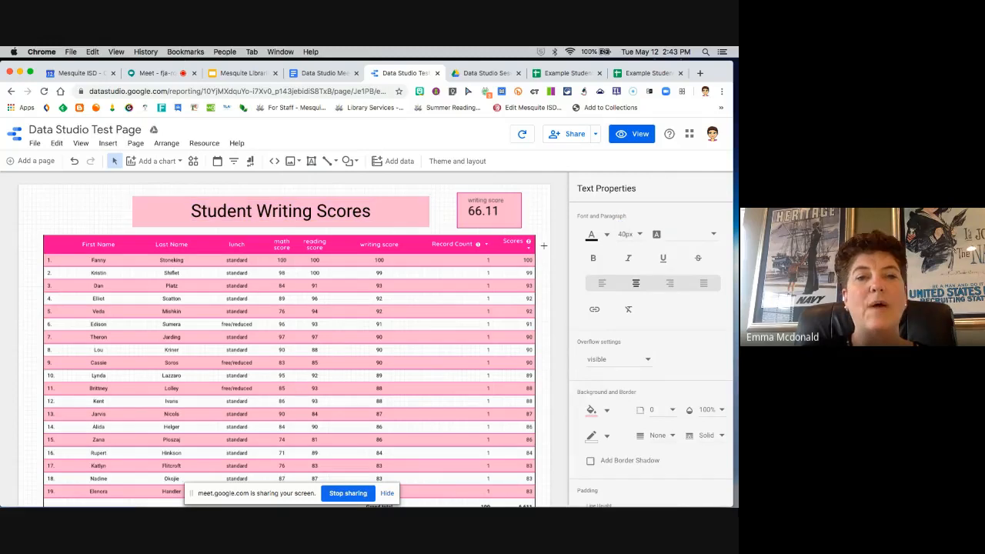
left_click(108, 143)
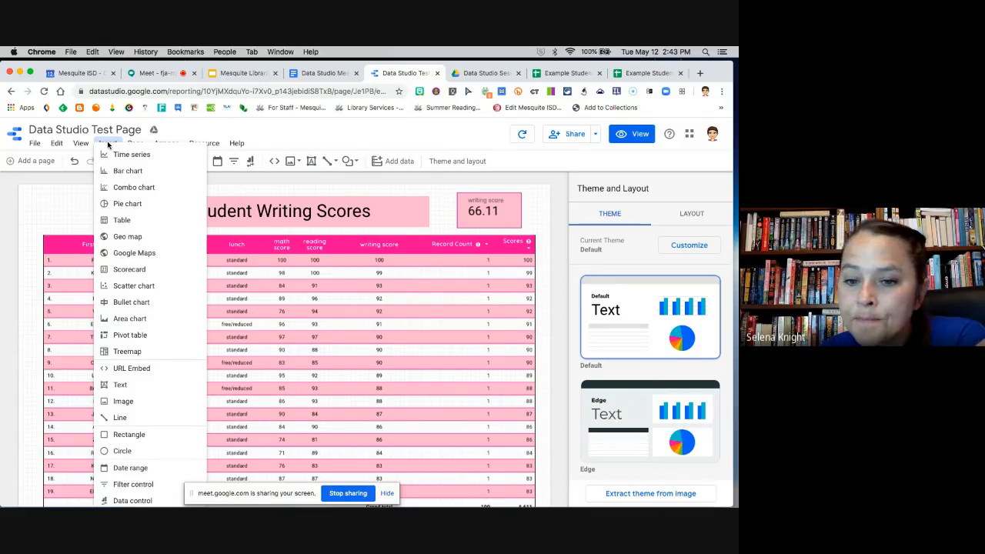
left_click(76, 221)
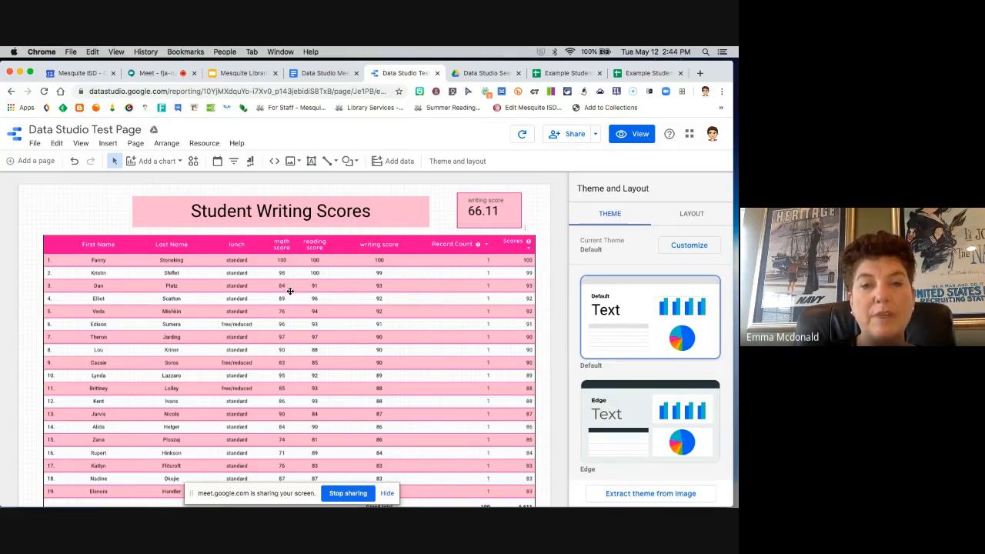
Step: Move the scores table slightly down the page, and insert a second scorecard to the left of the title
left_click_drag(425, 242, 420, 260)
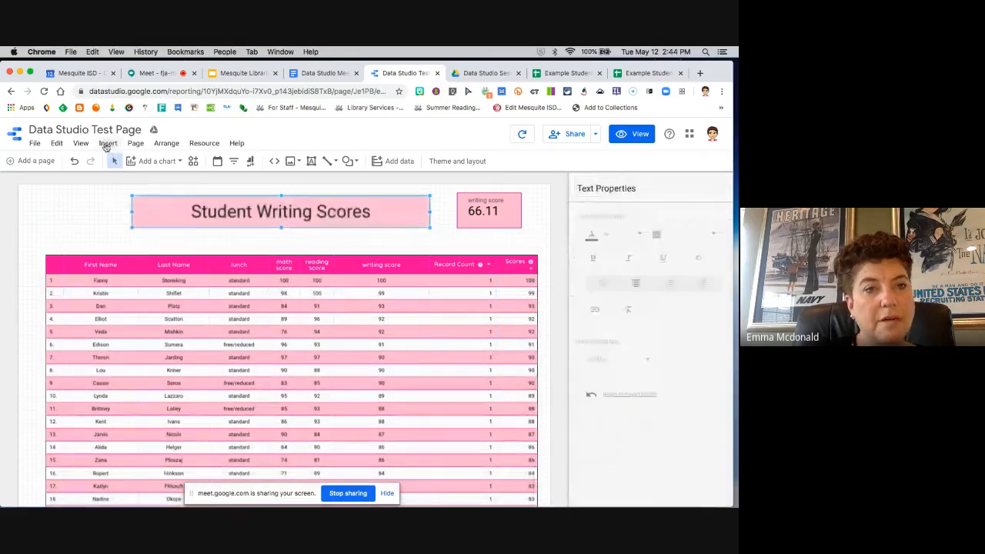
left_click(107, 144)
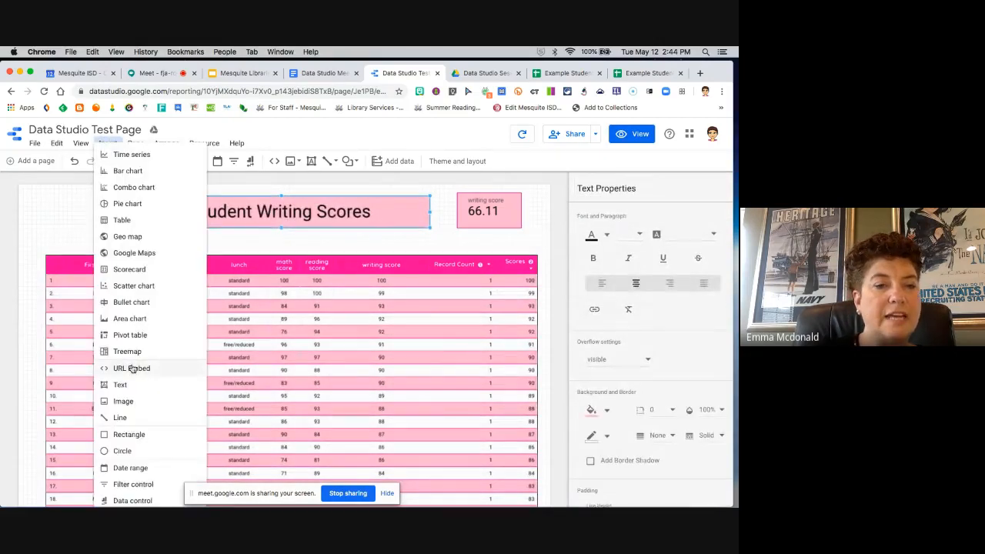
left_click(129, 269)
left_click(49, 193)
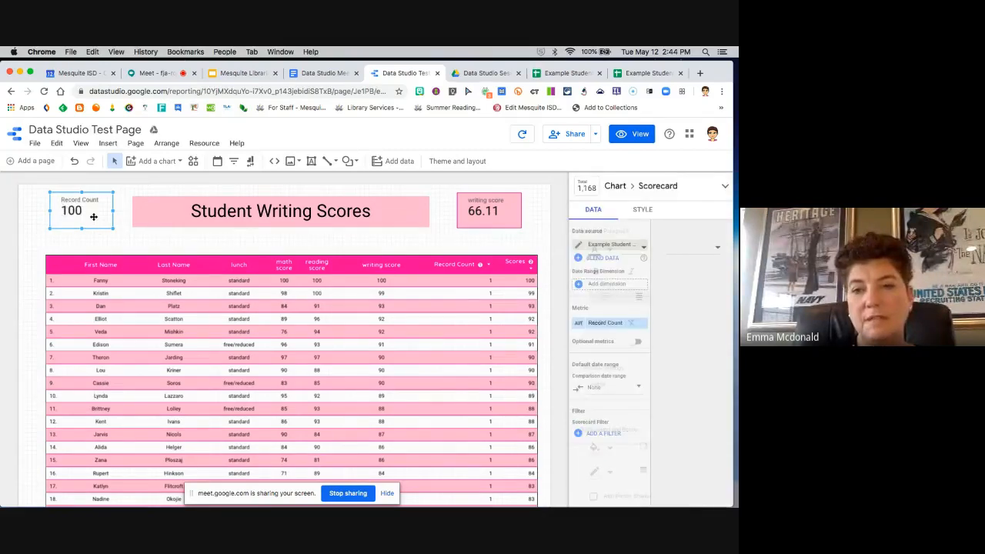
Step: Set the new scorecard's metric to math score, aggregated as Average
left_click_drag(684, 339, 612, 323)
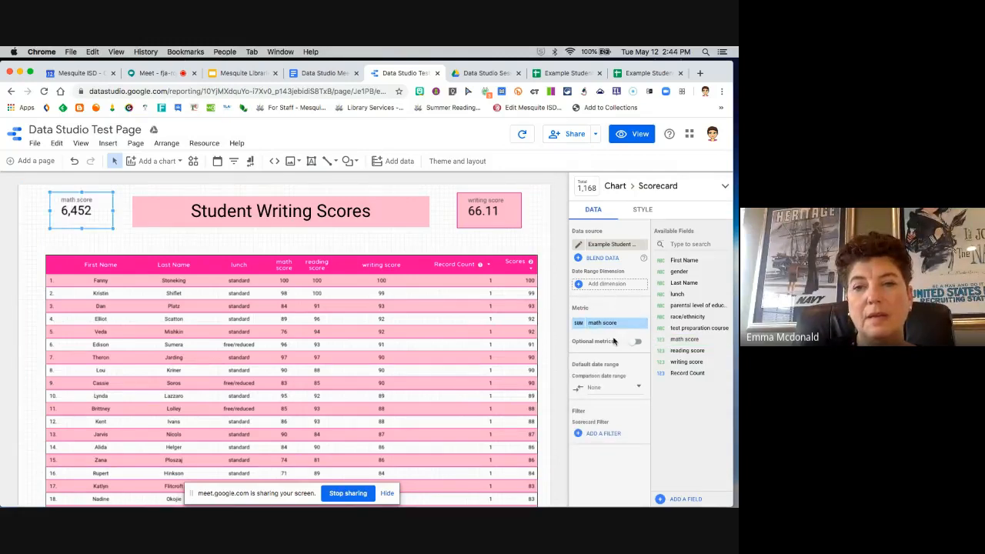
left_click(579, 324)
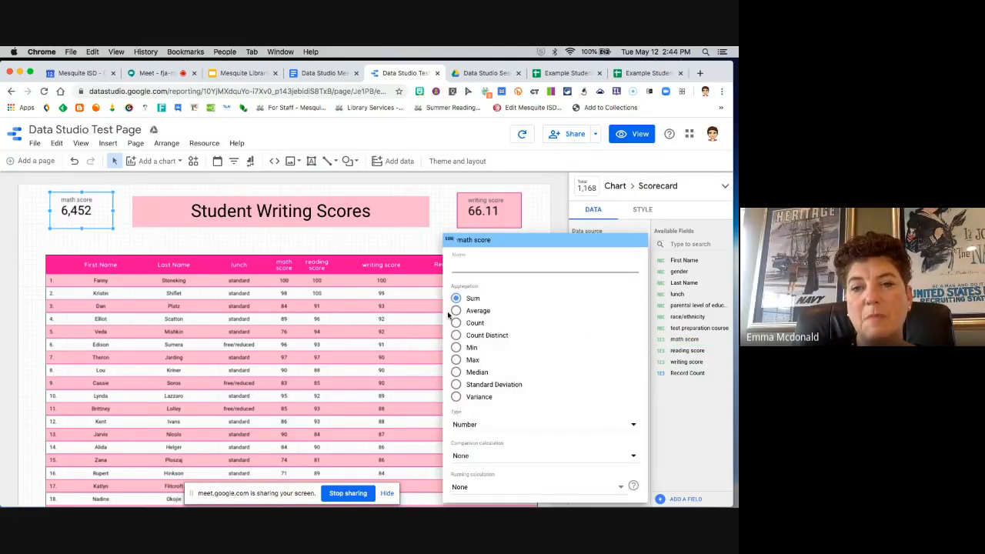
left_click(457, 312)
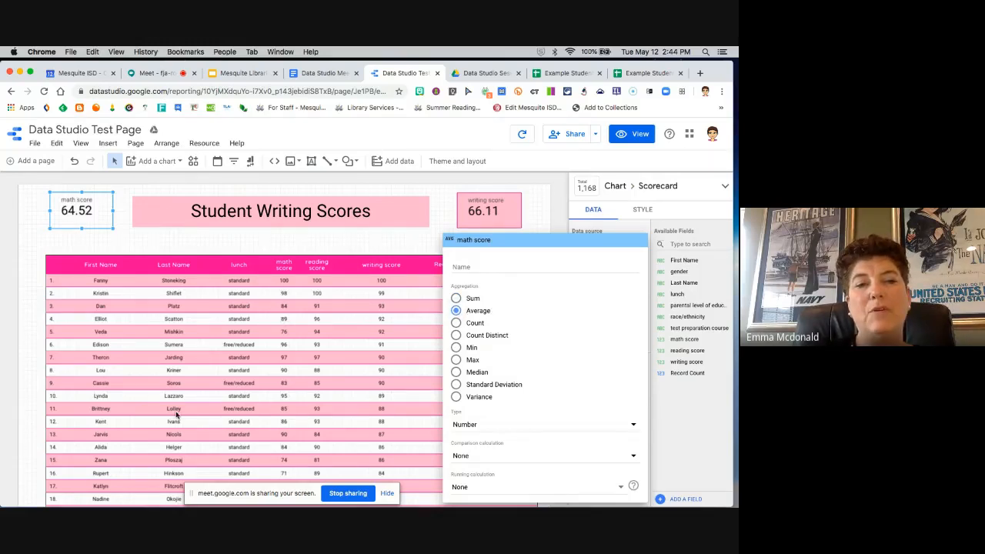
left_click(389, 246)
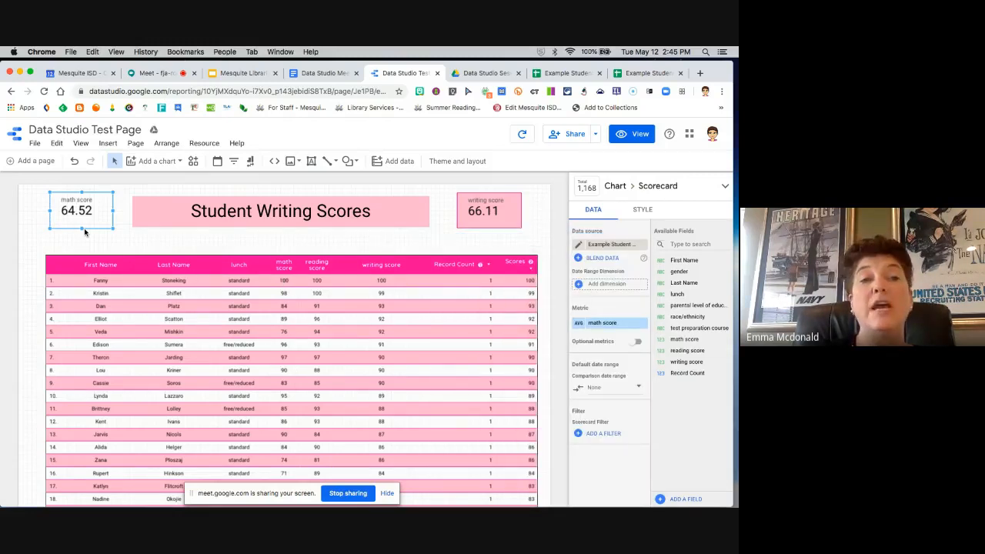
Step: Shift the math scorecard and the scores table slightly down, and add a filter control between them with Last Name as its dimension
left_click_drag(89, 221, 90, 225)
left_click_drag(216, 273, 212, 275)
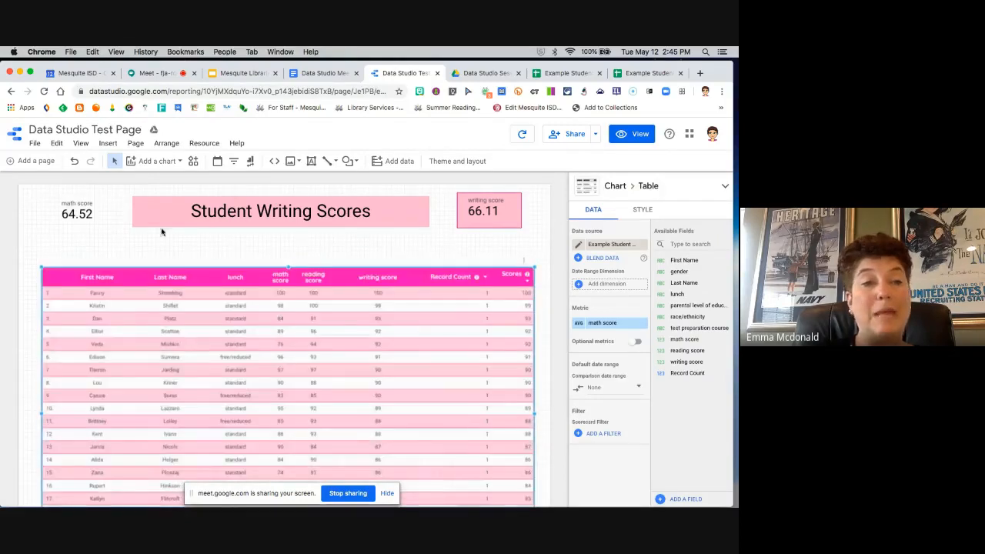
left_click(110, 145)
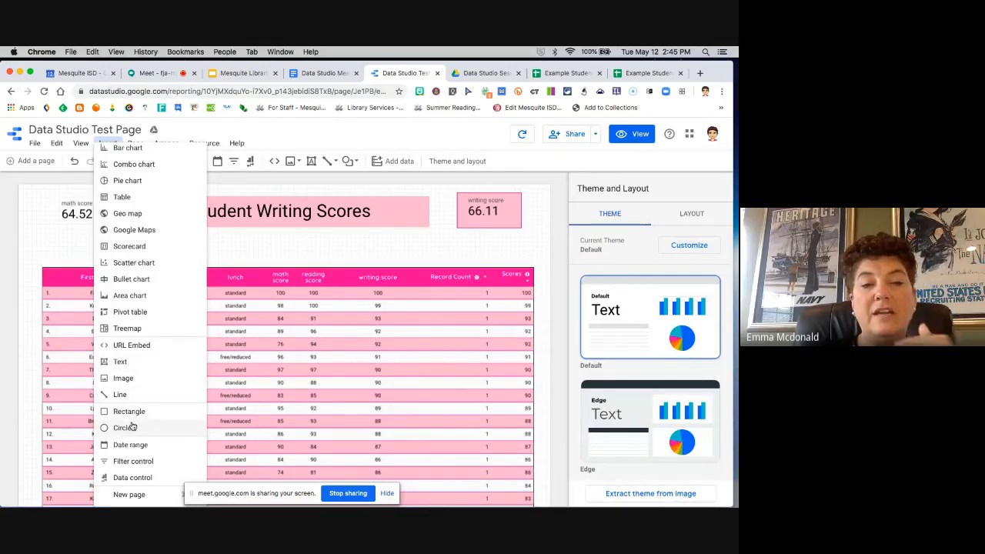
left_click(134, 462)
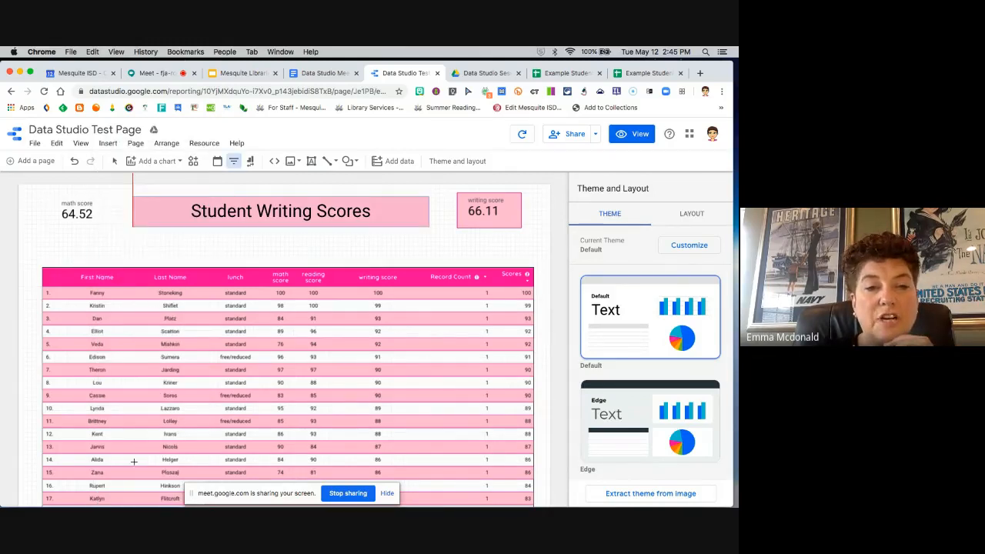
left_click(52, 241)
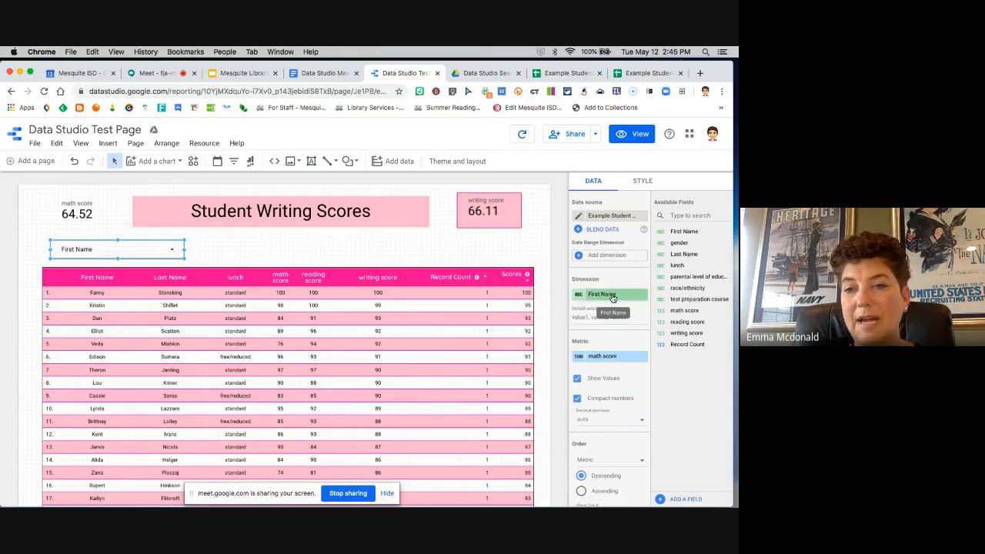
left_click_drag(684, 254, 609, 293)
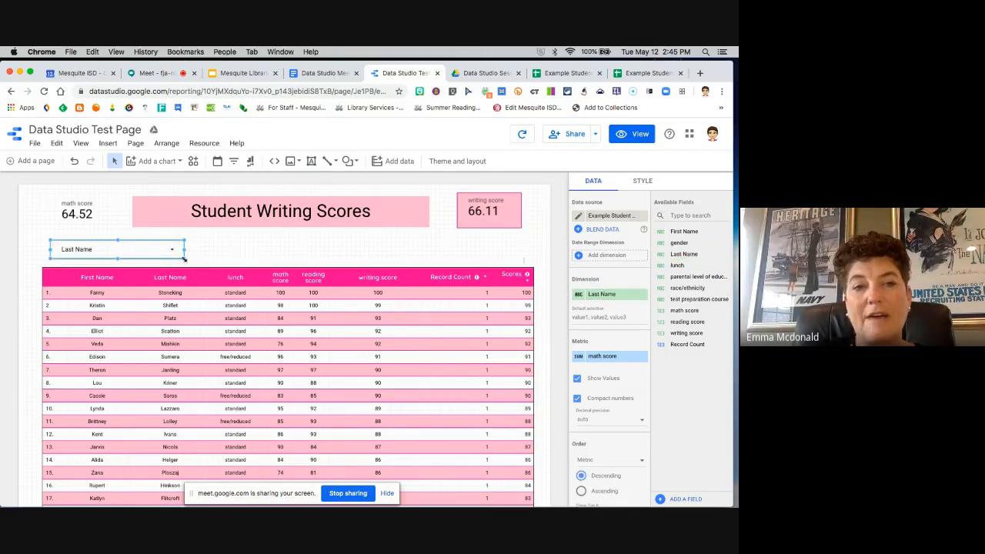
Step: Add a second filter control beside the Last Name filter, with lunch as its dimension
left_click(107, 143)
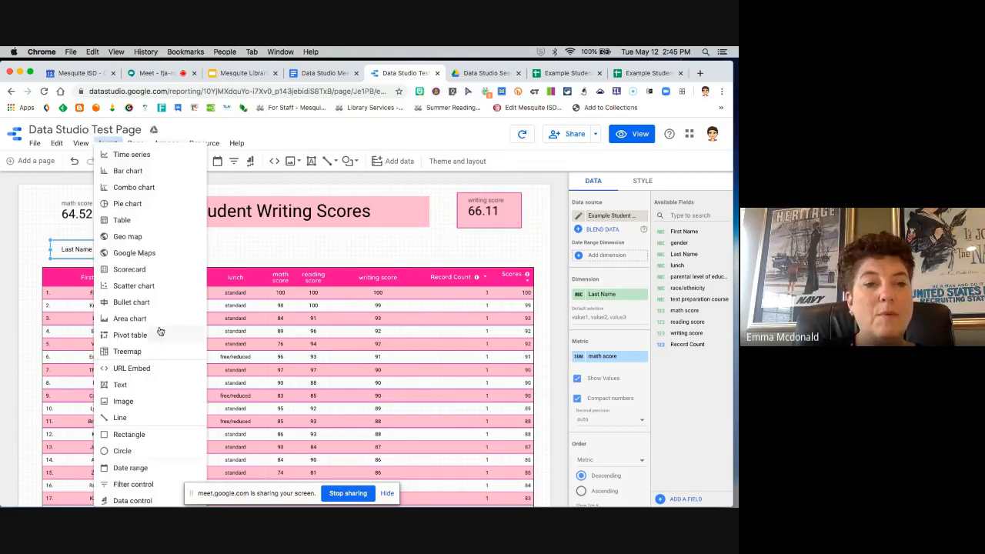
left_click(133, 484)
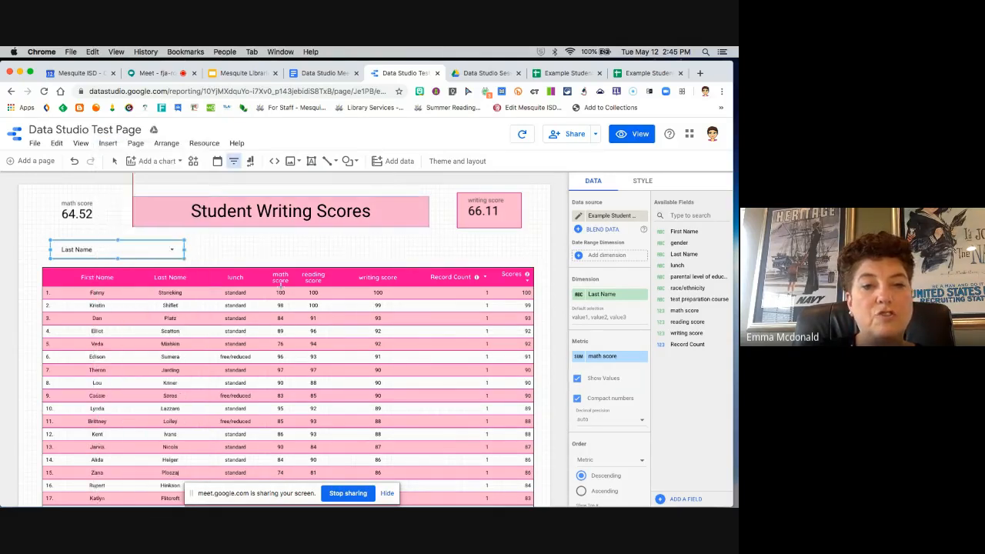
left_click(201, 242)
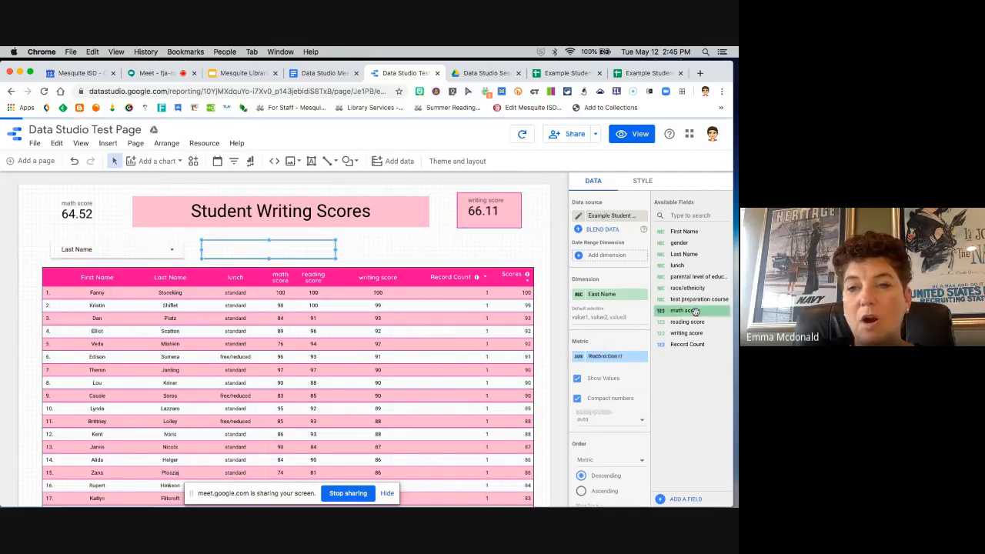
left_click_drag(679, 266, 606, 294)
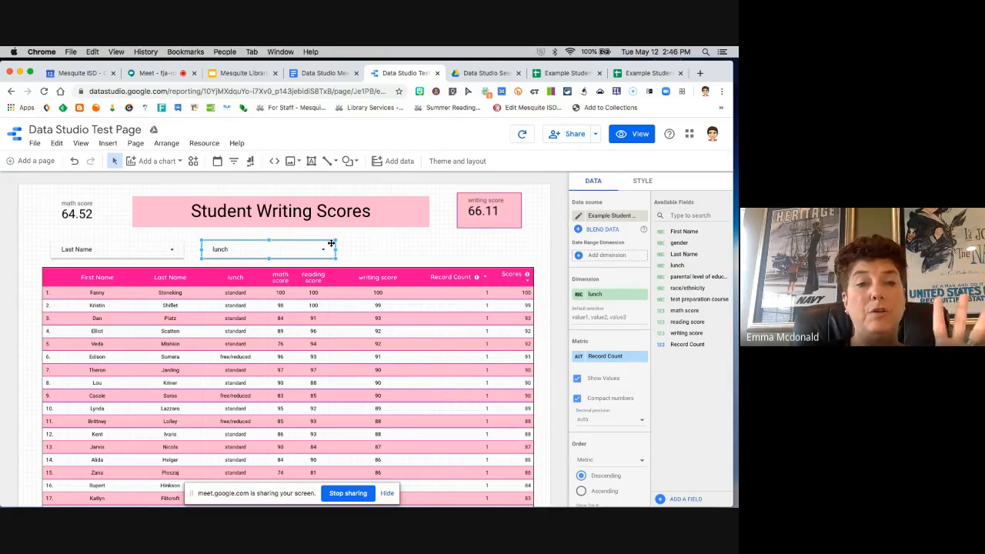
Step: Style the lunch filter control with a dark purple header color and a light purple background
left_click(644, 182)
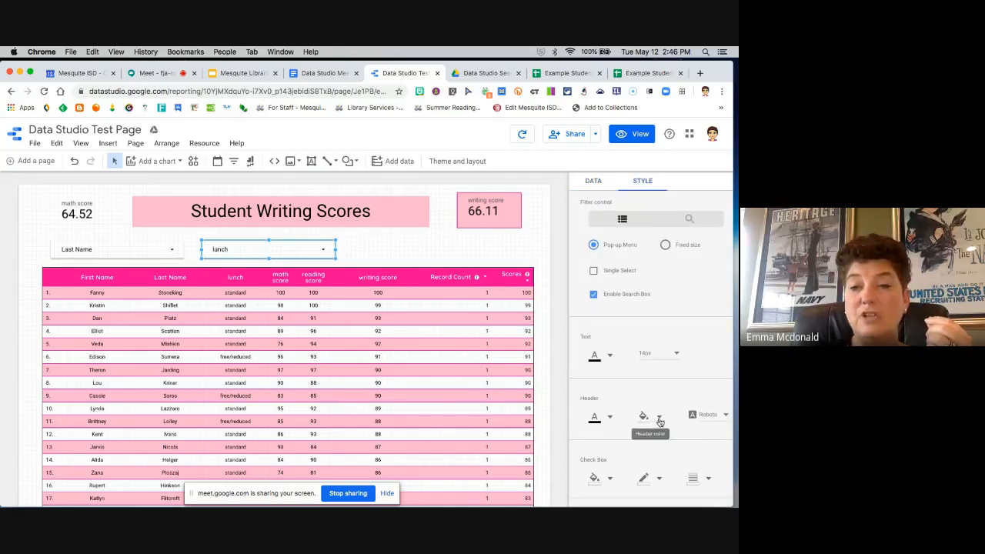
scroll(670, 396, "down", 3)
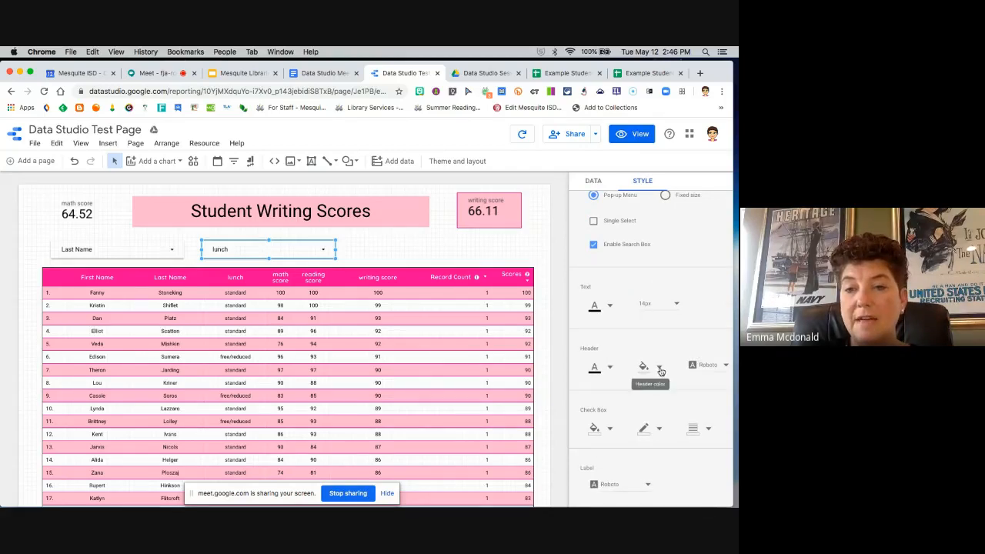
left_click(659, 369)
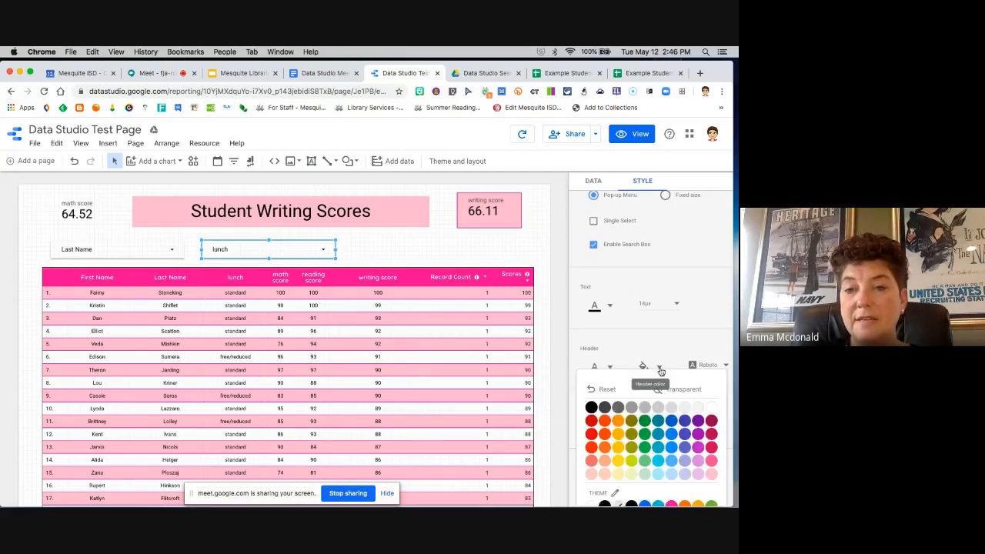
left_click(698, 422)
scroll(671, 358, "down", 5)
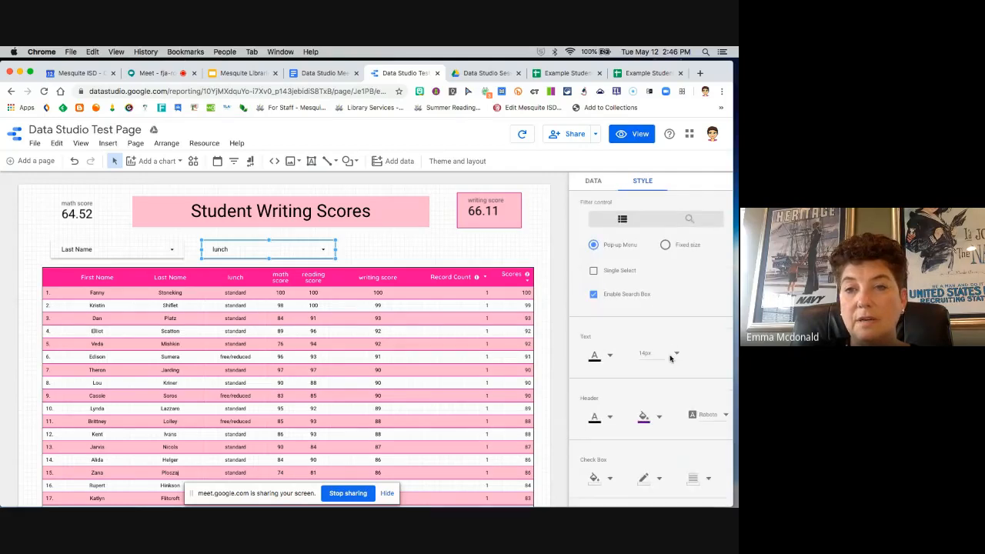
scroll(671, 358, "down", 1)
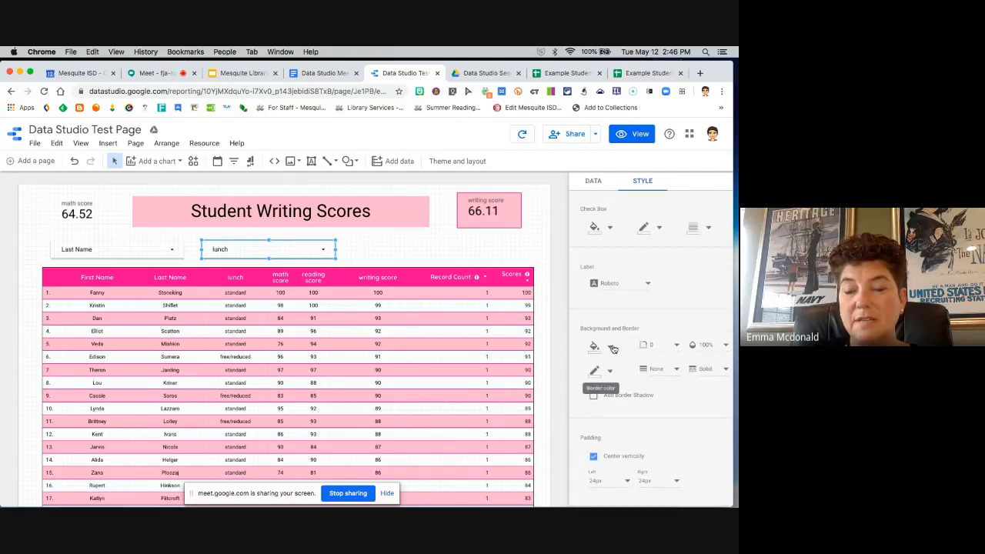
left_click(608, 347)
left_click(698, 458)
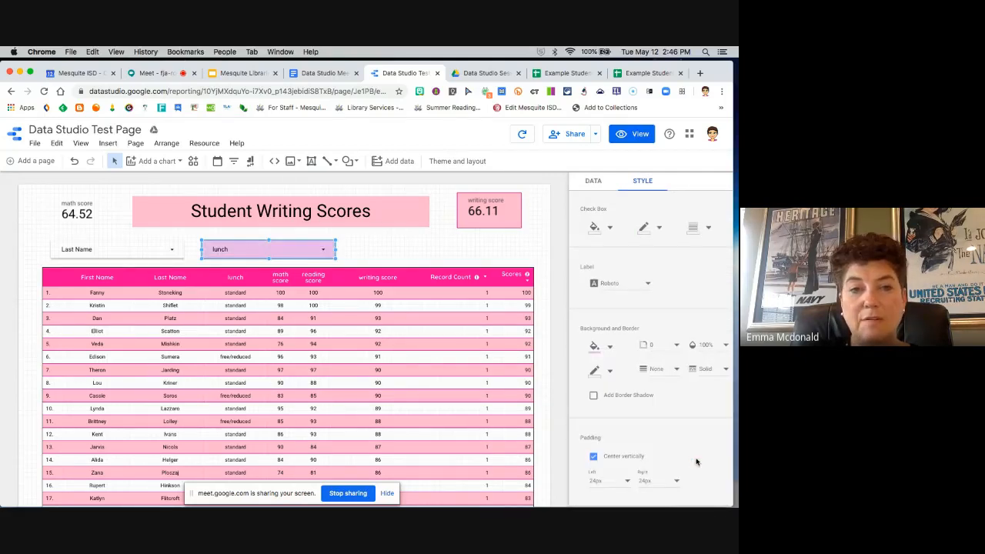
Step: Fill the Last Name filter control's background with the same light purple, and deselect it
left_click(146, 252)
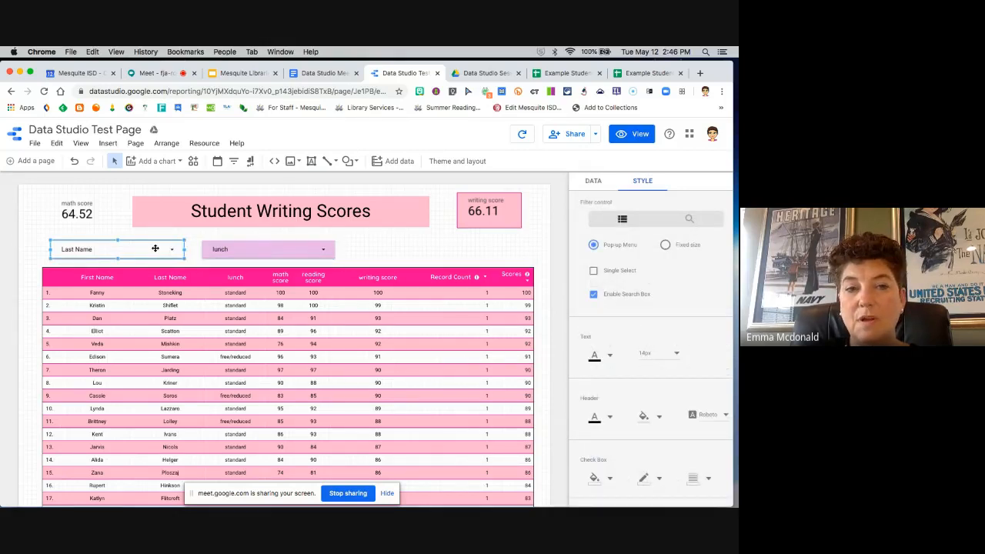
scroll(618, 460, "down", 5)
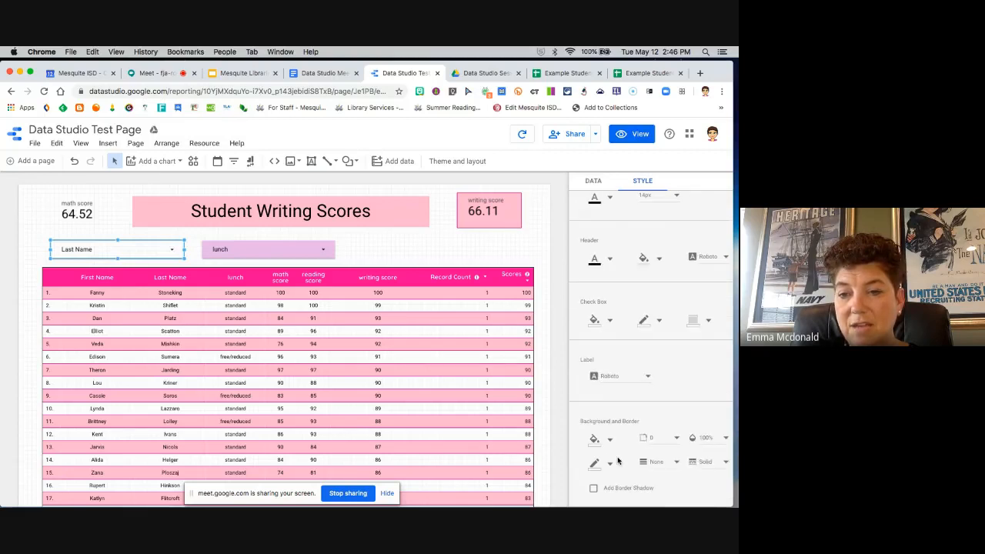
left_click(593, 381)
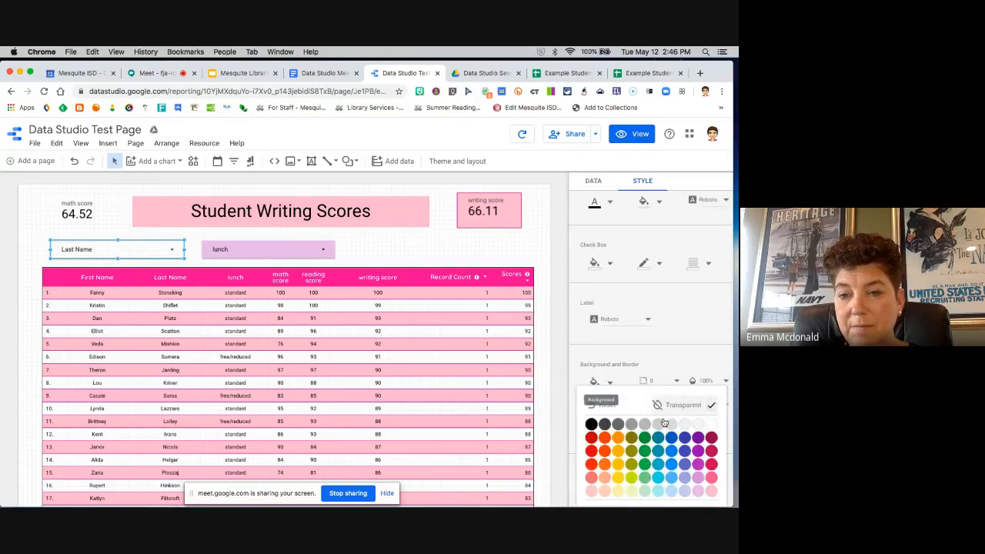
left_click(698, 491)
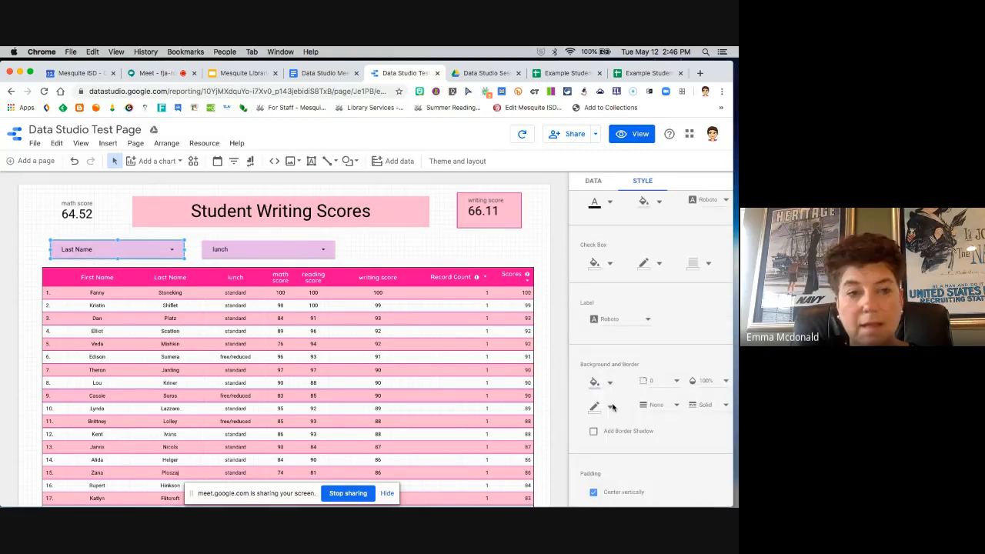
left_click(388, 260)
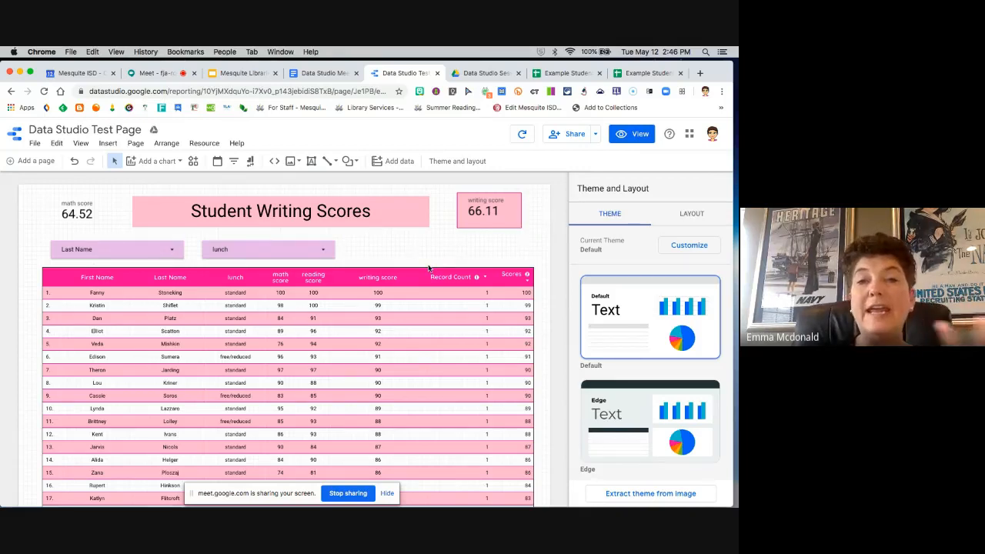
Step: Switch the report to view mode and limit the Last Name filter to only the third listed student
left_click(641, 135)
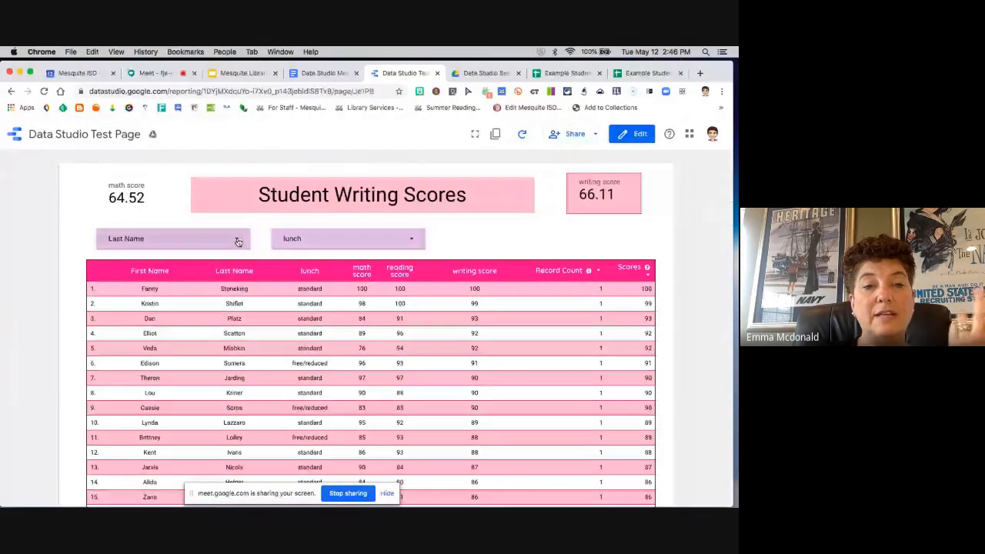
left_click(238, 241)
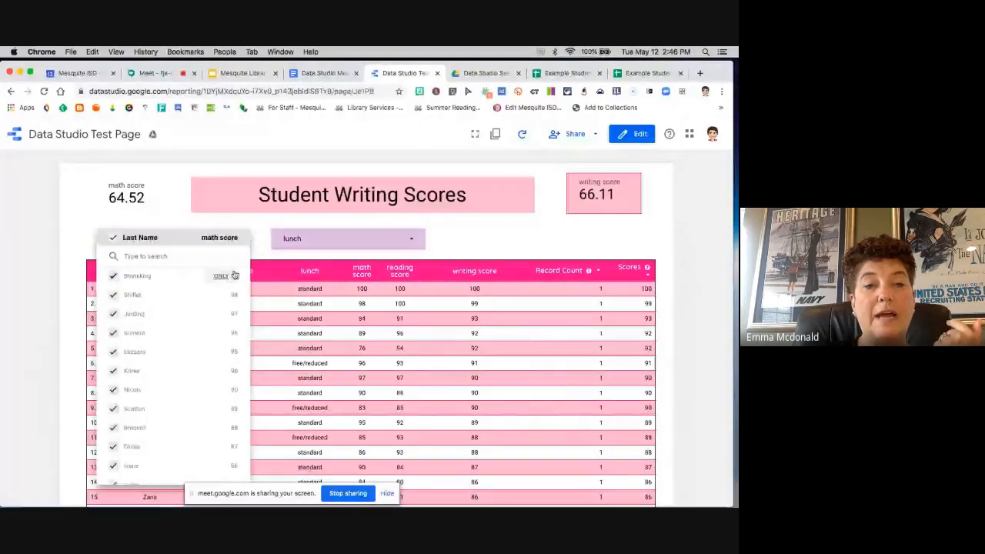
left_click(221, 314)
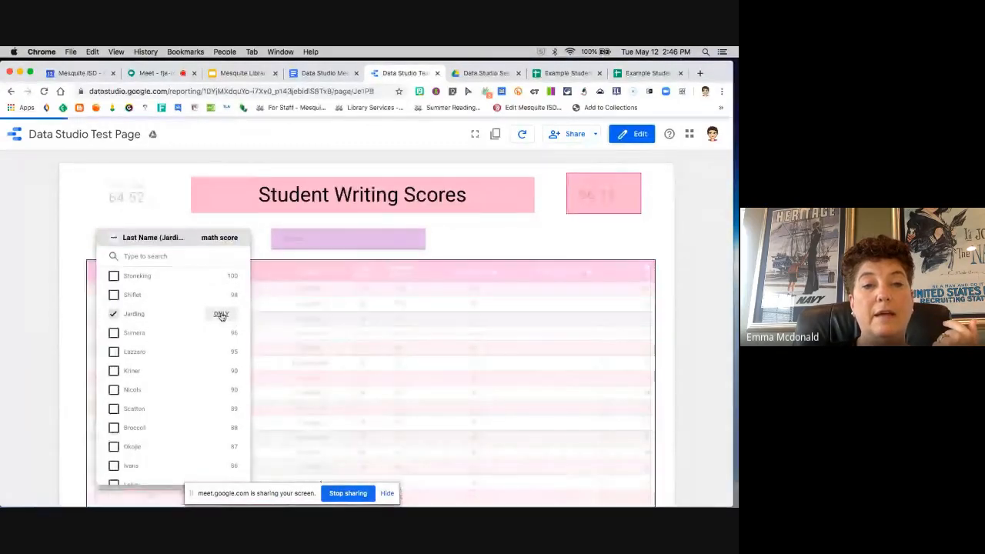
left_click(157, 213)
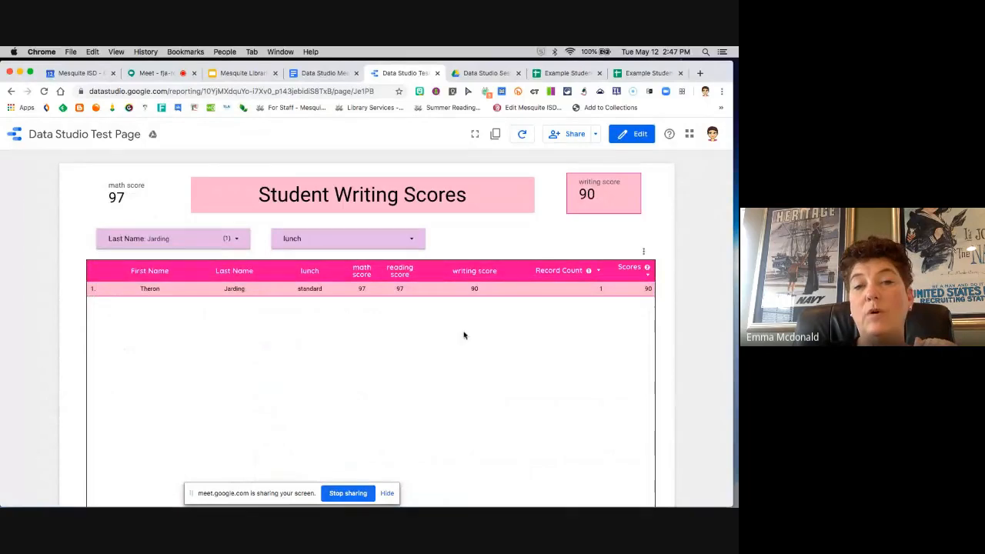
Step: Reselect all students in the Last Name filter and close its list
left_click(236, 239)
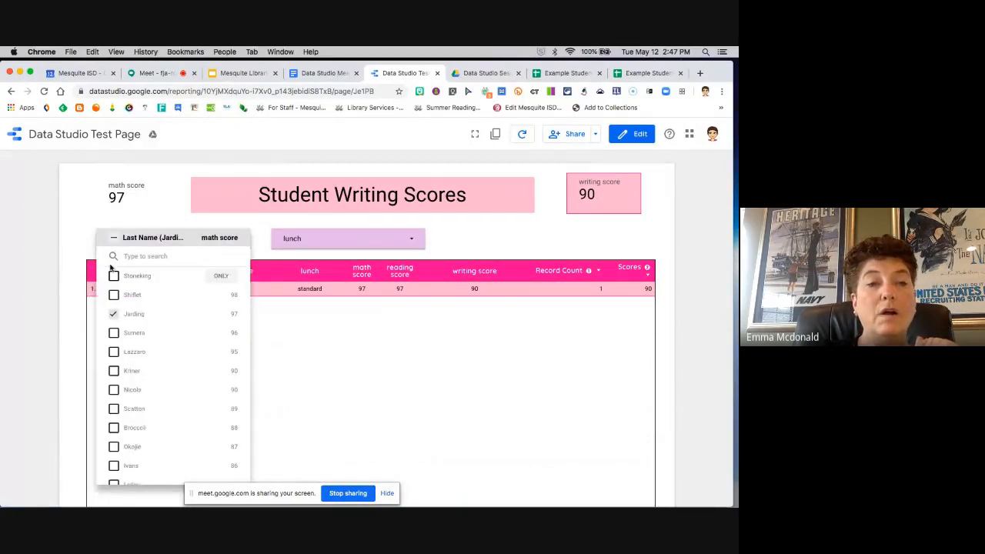
left_click(114, 239)
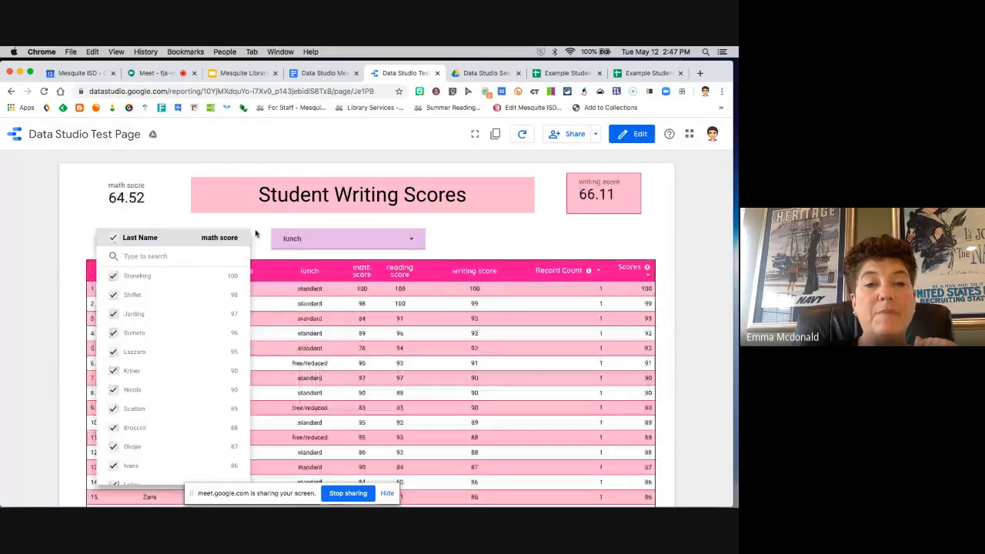
left_click(253, 230)
Step: Filter the report to only free/reduced lunch, and look through the filtered scores table
left_click(421, 246)
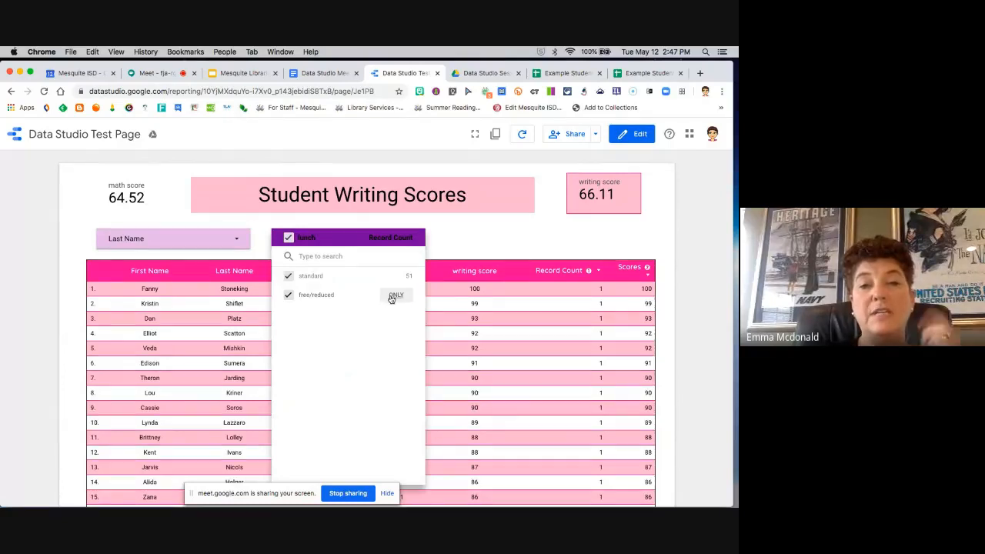
left_click(394, 297)
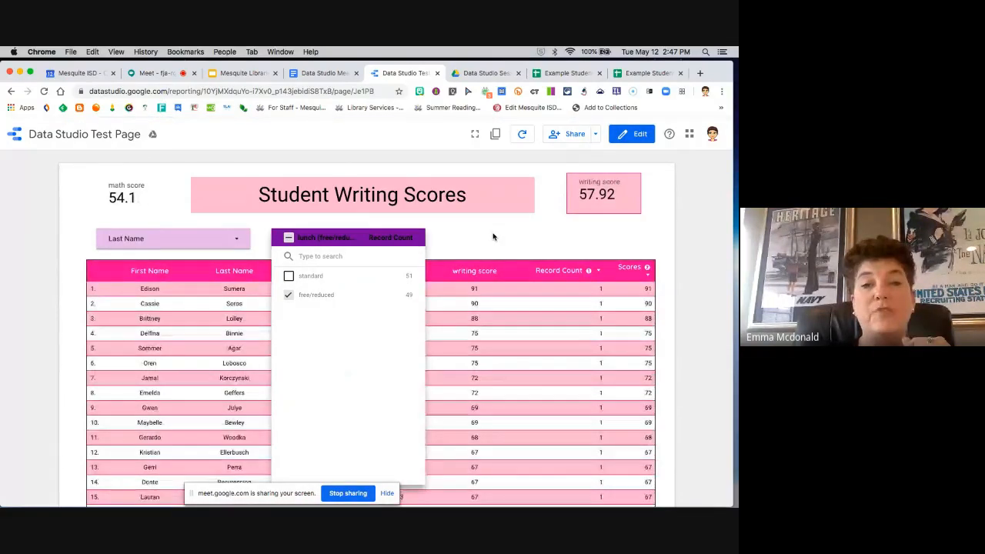
left_click(493, 237)
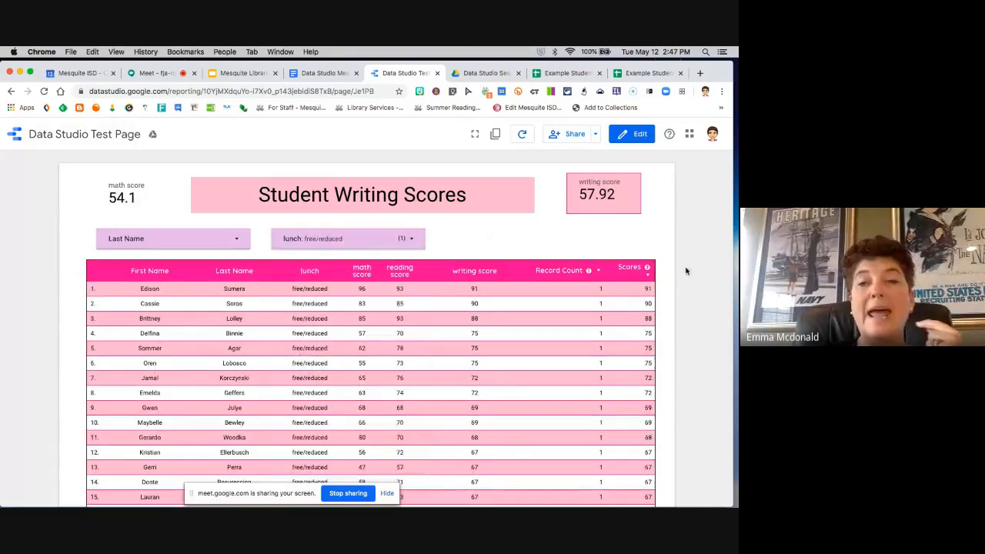
scroll(665, 279, "down", 2)
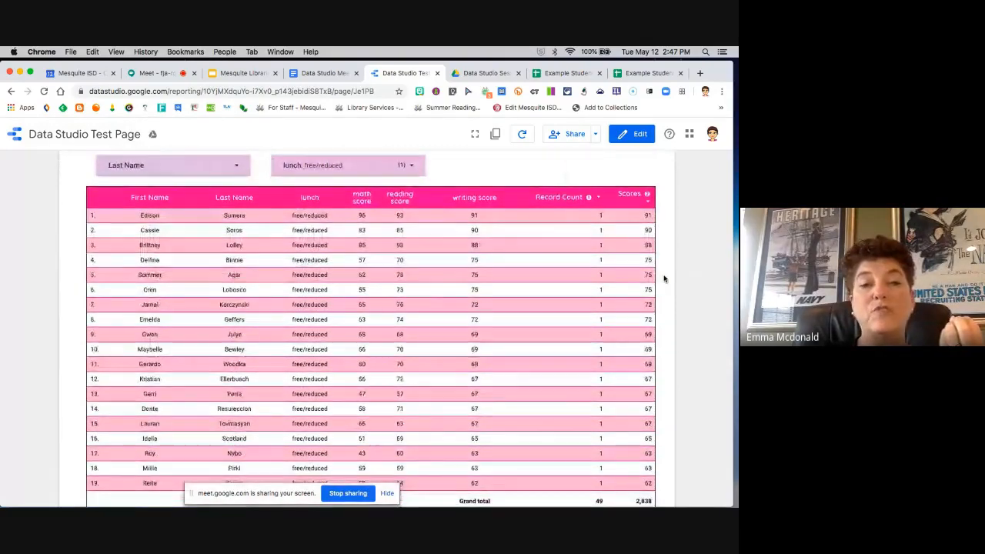
scroll(665, 278, "down", 2)
scroll(665, 278, "up", 4)
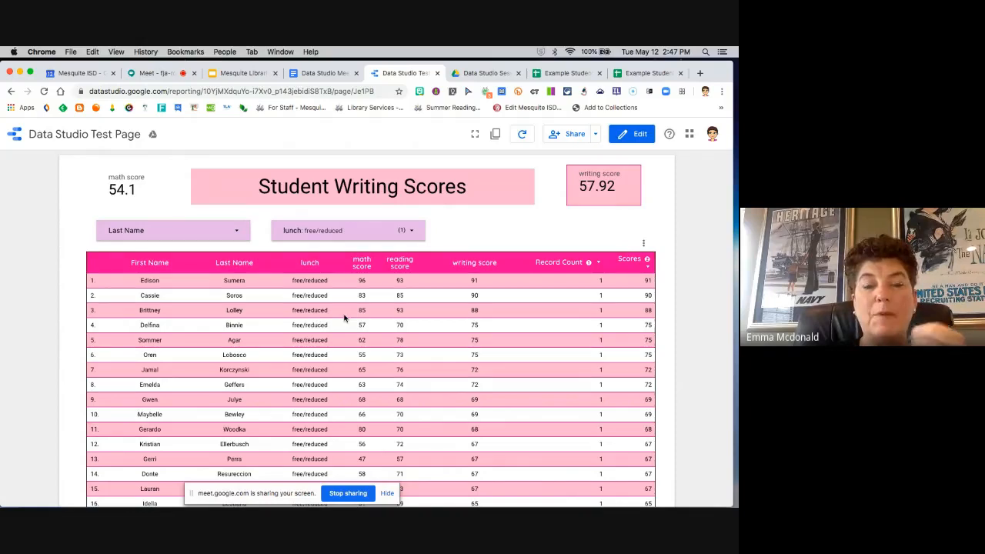
Step: Return the report to edit mode and insert a third filter control in the row, beside the lunch filter
left_click(637, 137)
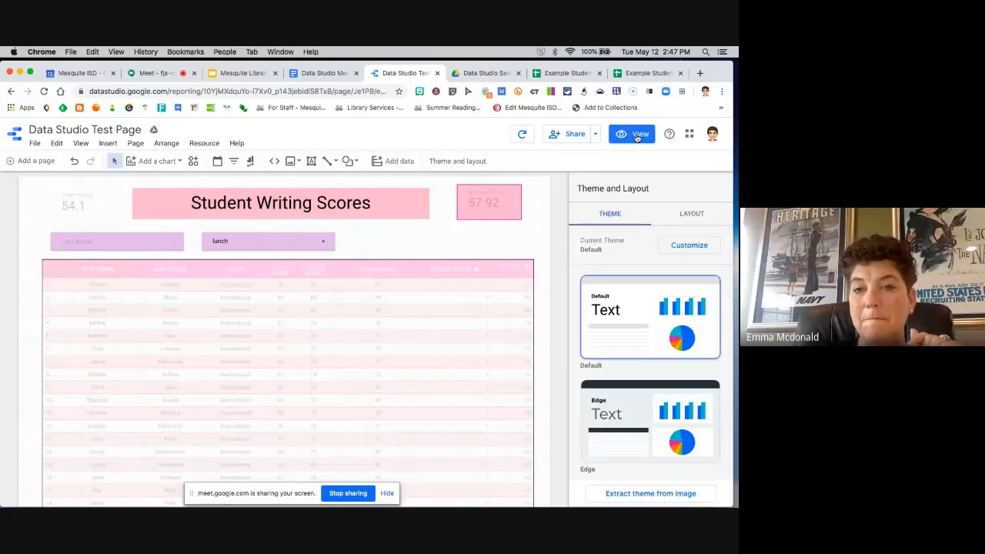
left_click(424, 278)
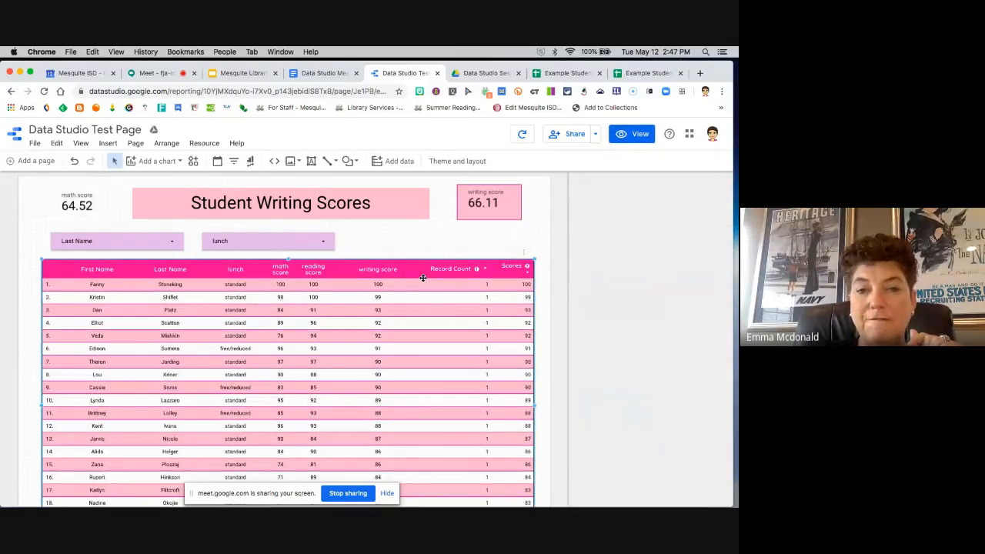
left_click(109, 144)
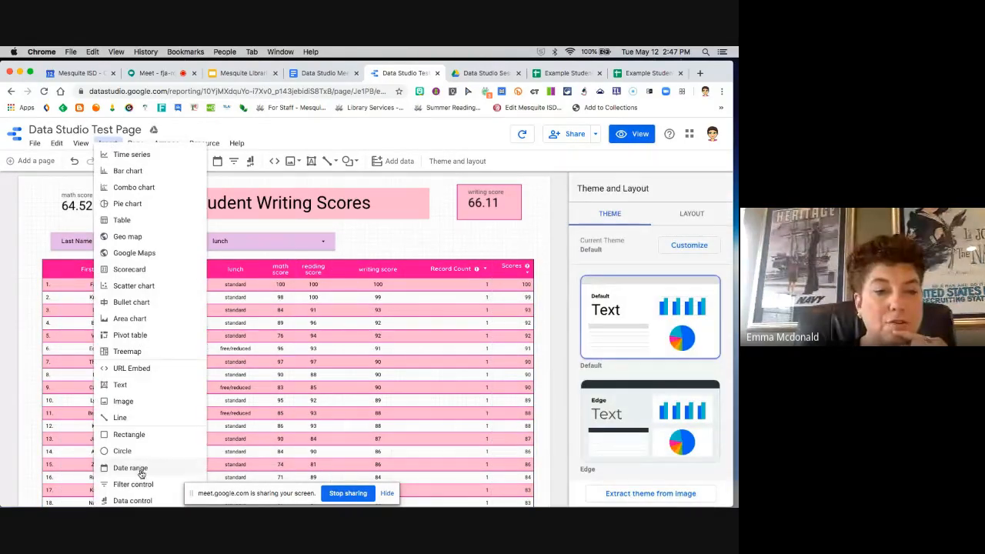
left_click(133, 484)
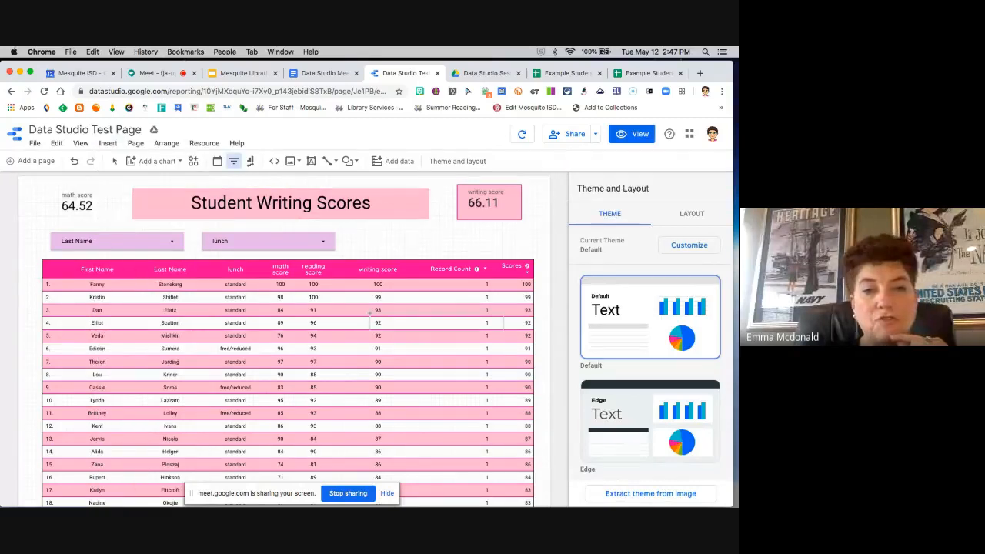
left_click(358, 231)
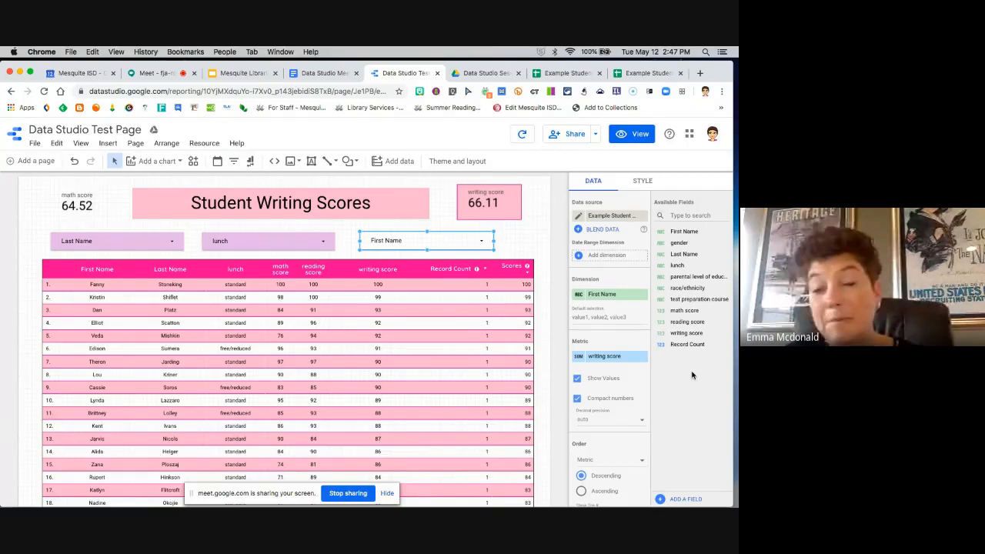
Step: Try race/ethnicity as the new filter control's dimension, replace it with parental level of education, and deselect the control
left_click_drag(688, 290, 608, 296)
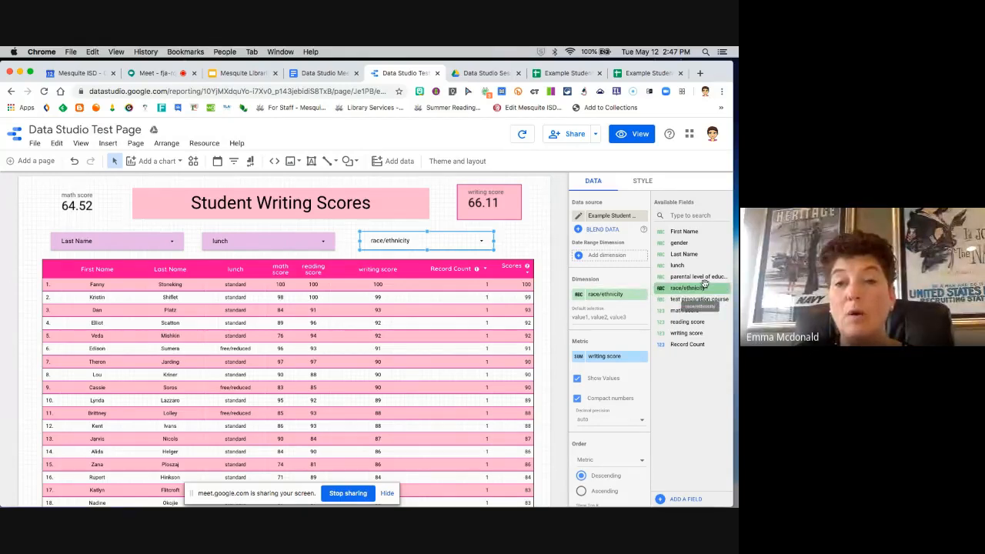
left_click_drag(699, 277, 616, 298)
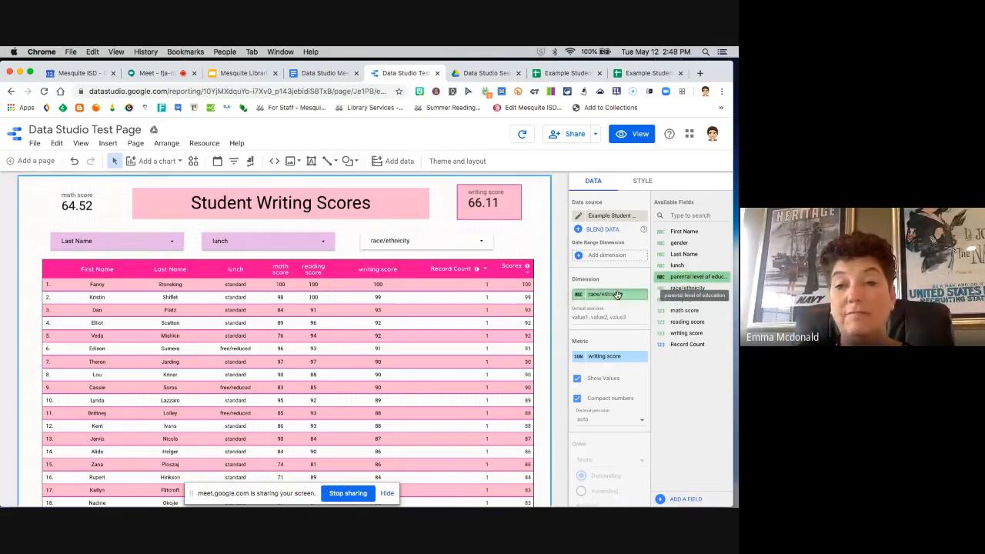
left_click(512, 246)
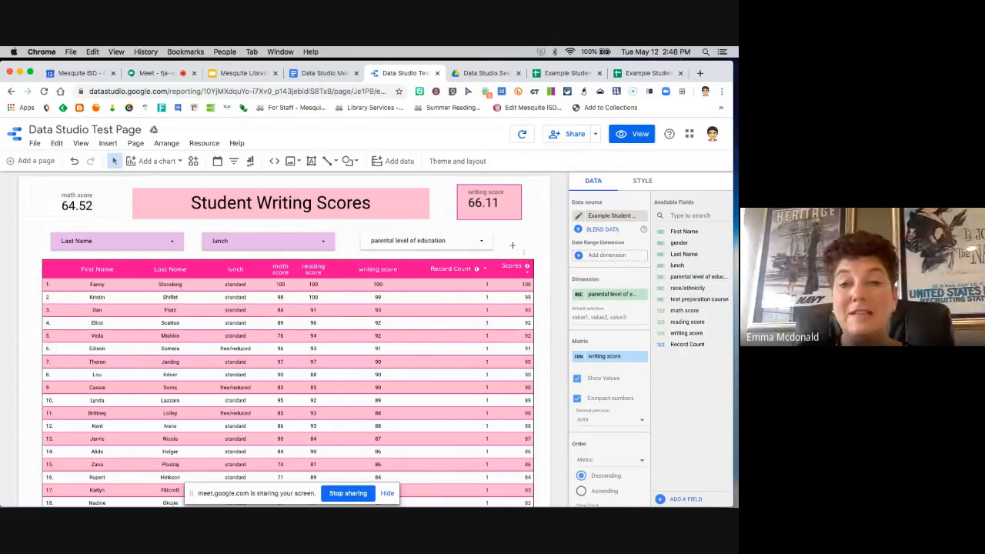
Step: Switch the report to view mode and limit the parental level of education filter to only master's degree
left_click(635, 136)
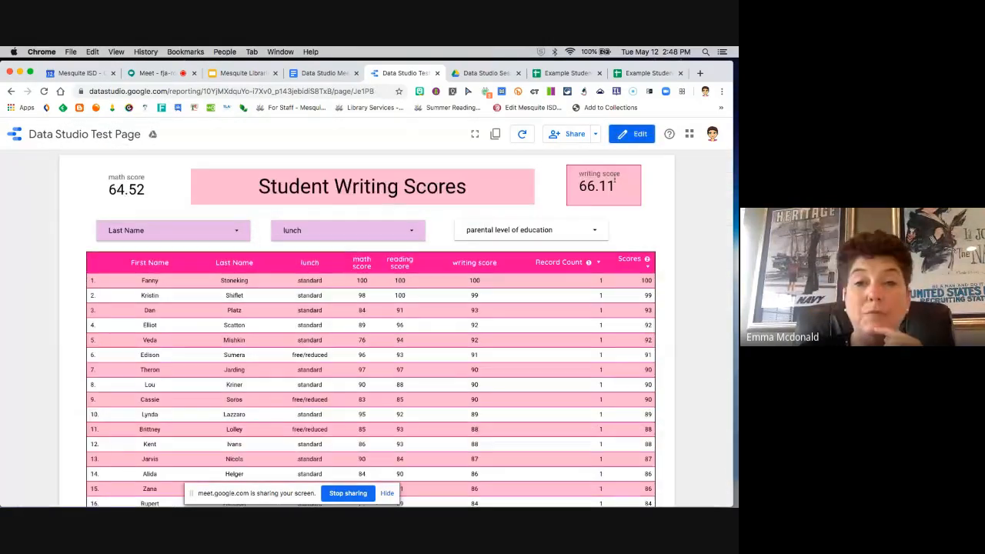
left_click(596, 234)
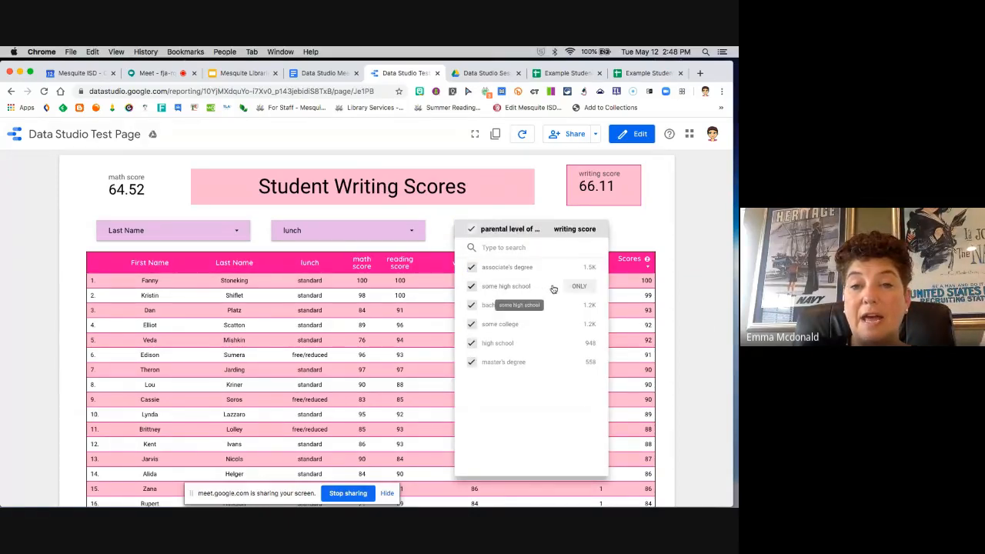
left_click(580, 363)
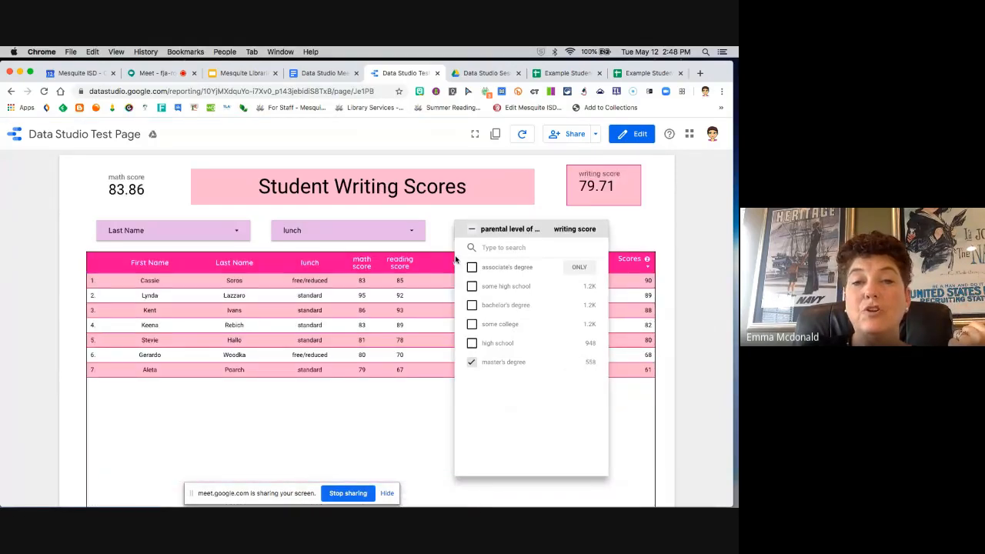
Step: Limit the lunch filter to only free/reduced as well, and close its list
left_click(413, 230)
left_click(396, 290)
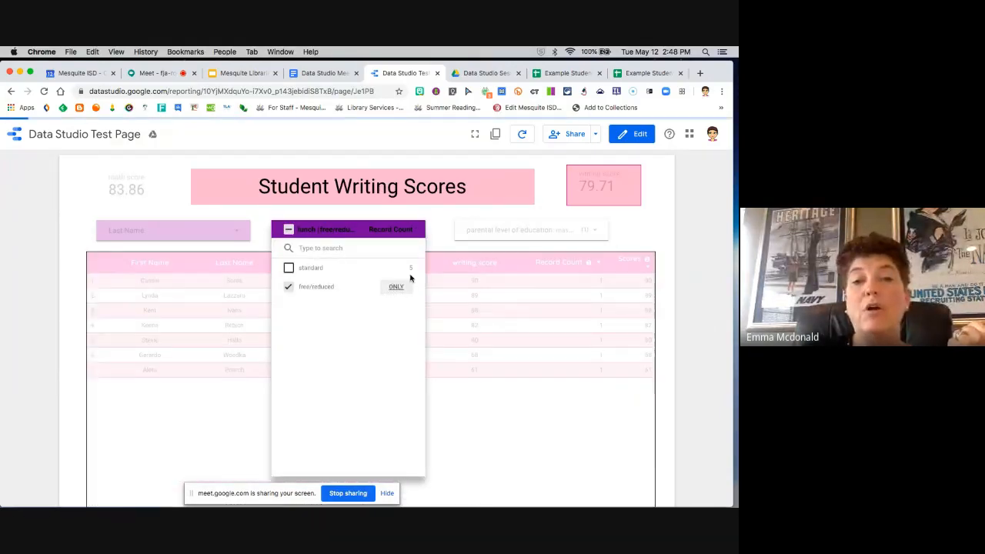
left_click(440, 228)
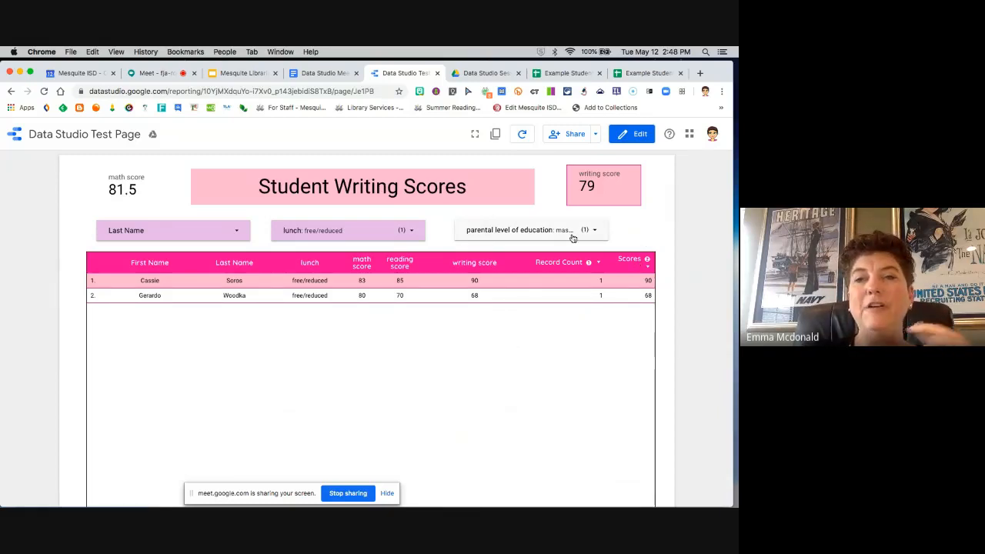
Step: Return the report to edit mode, select the parental level of education filter, and look over the page down to the table's end
left_click(637, 139)
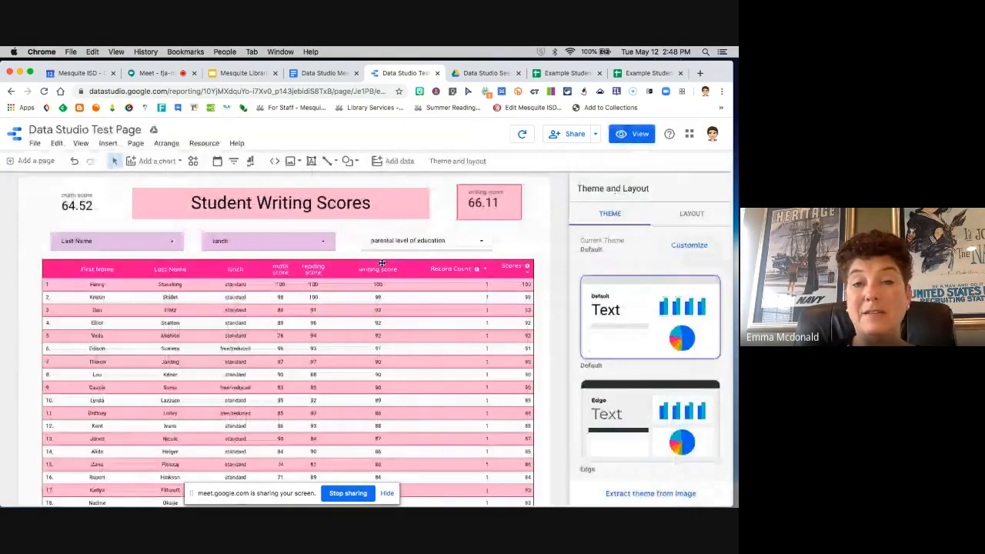
left_click(468, 244)
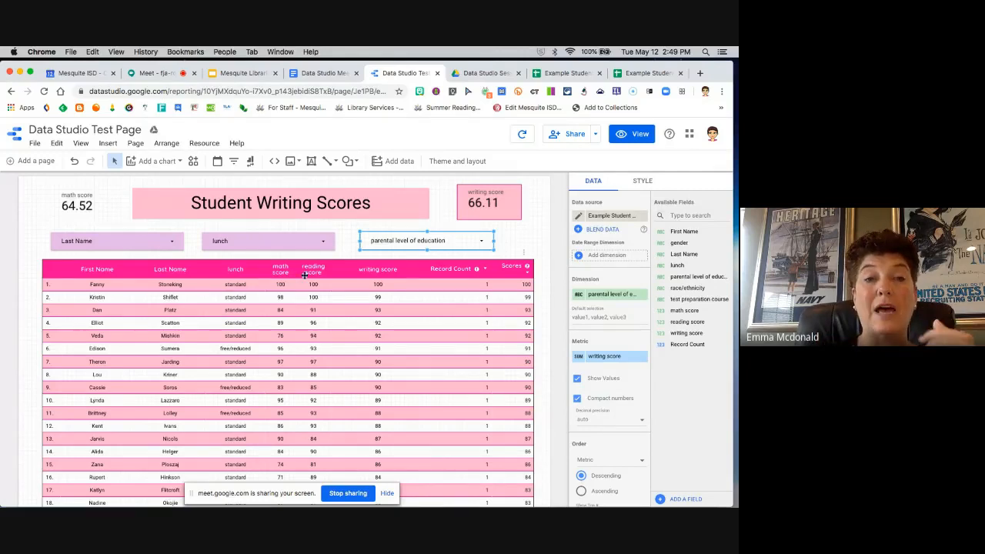
scroll(538, 263, "down", 4)
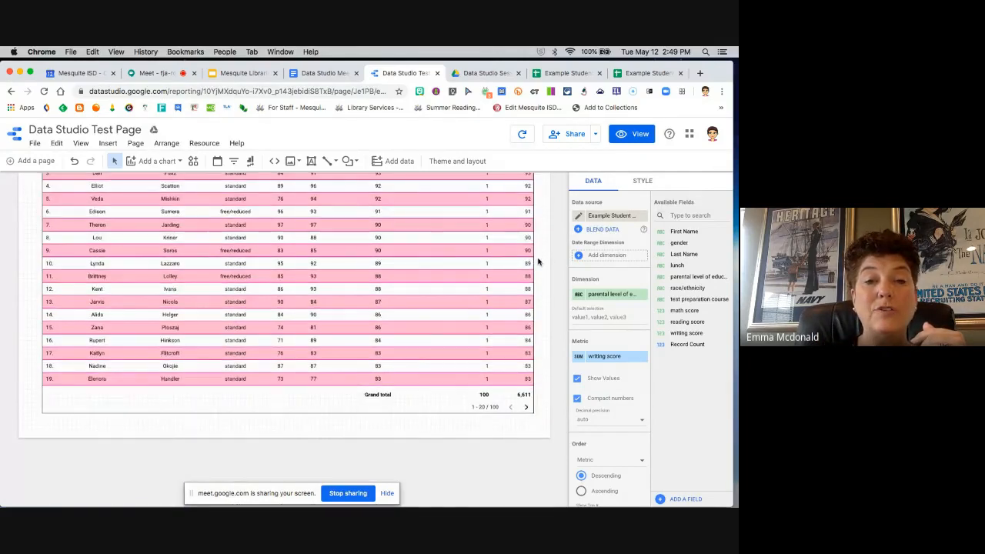
scroll(538, 263, "up", 4)
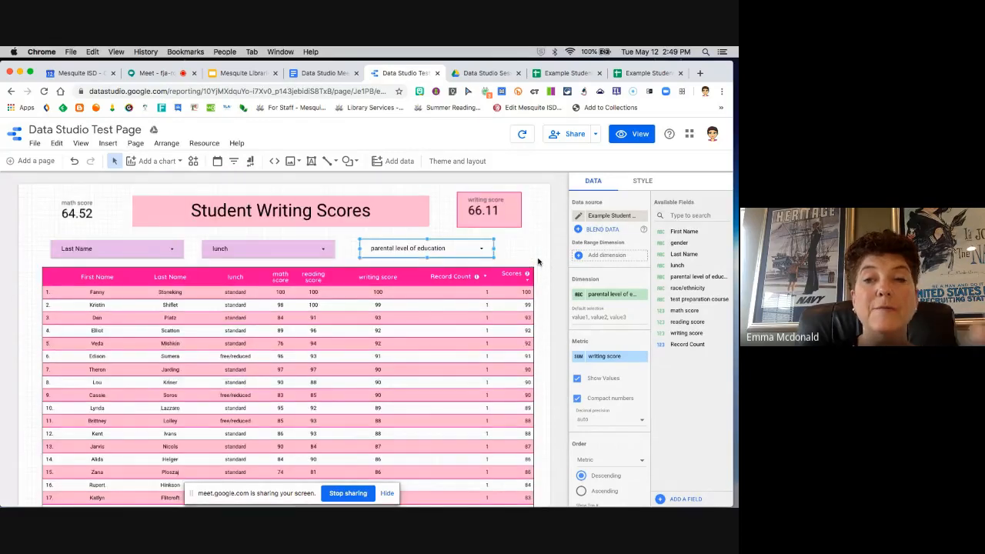
scroll(538, 258, "down", 4)
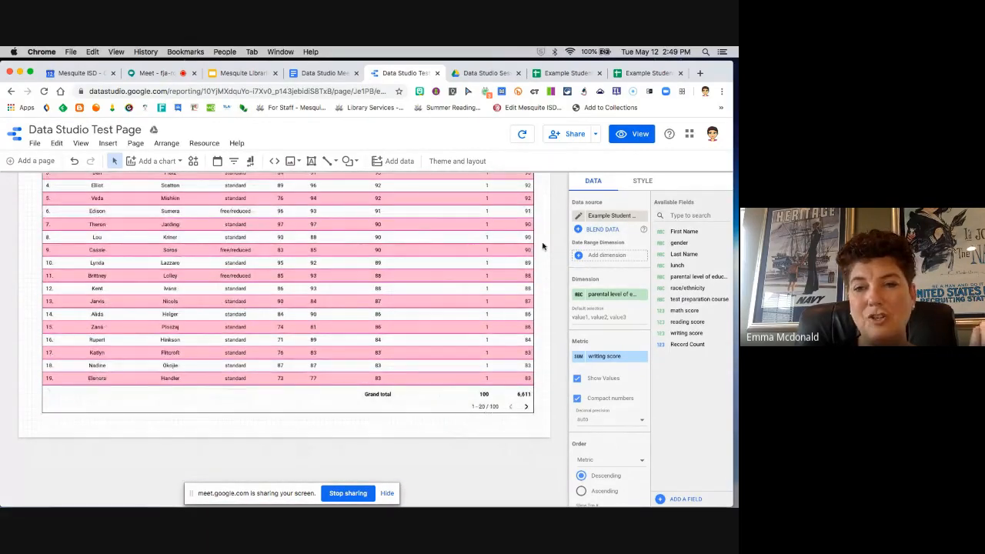
scroll(540, 235, "up", 4)
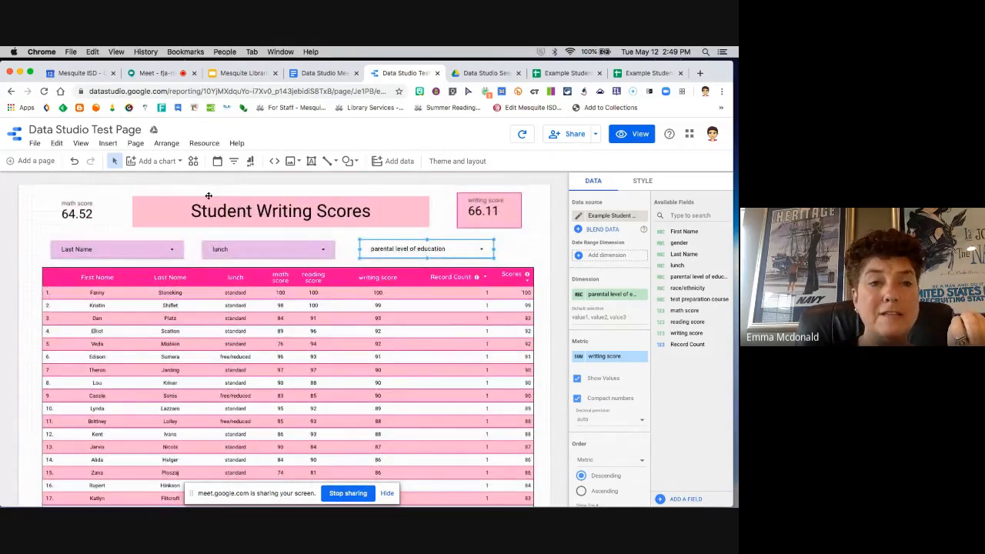
left_click(135, 144)
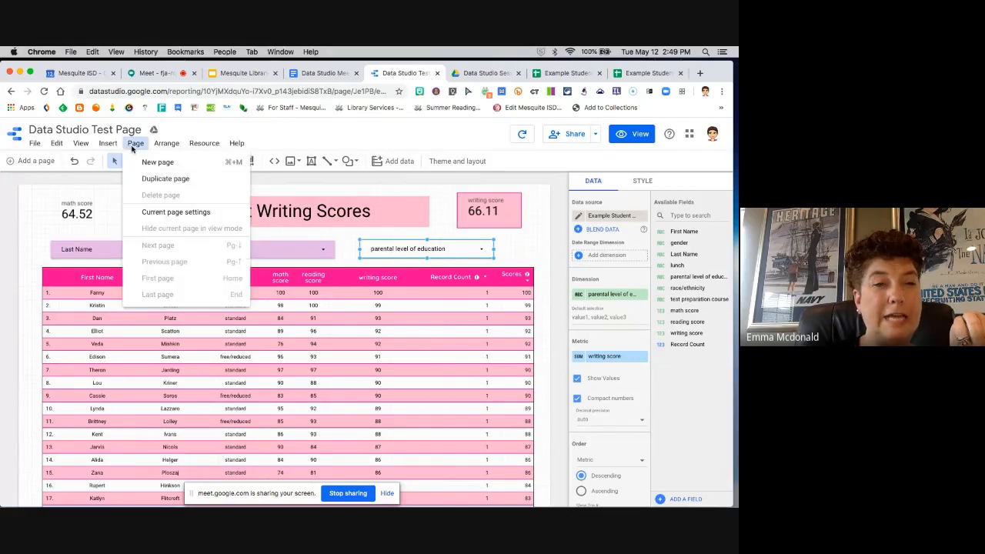
left_click(18, 146)
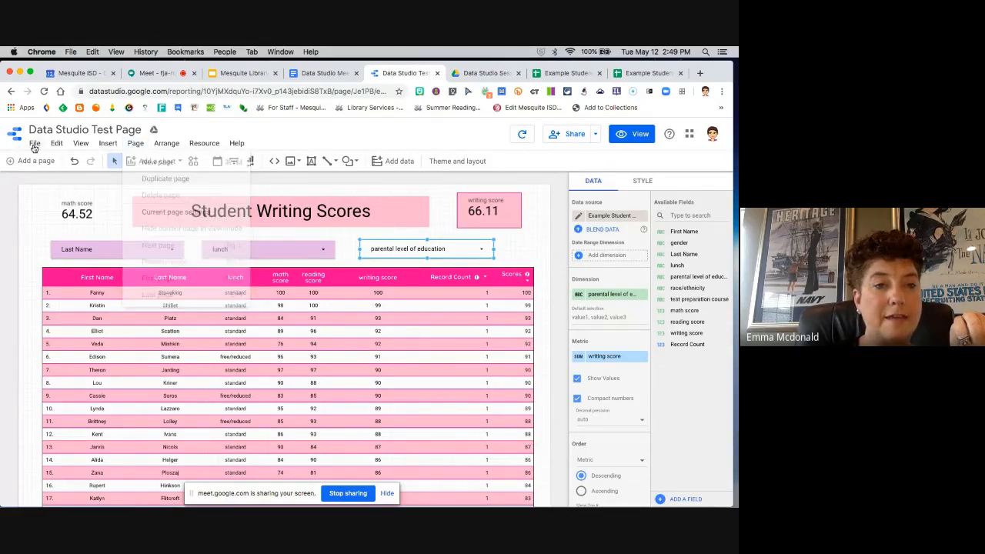
left_click(35, 144)
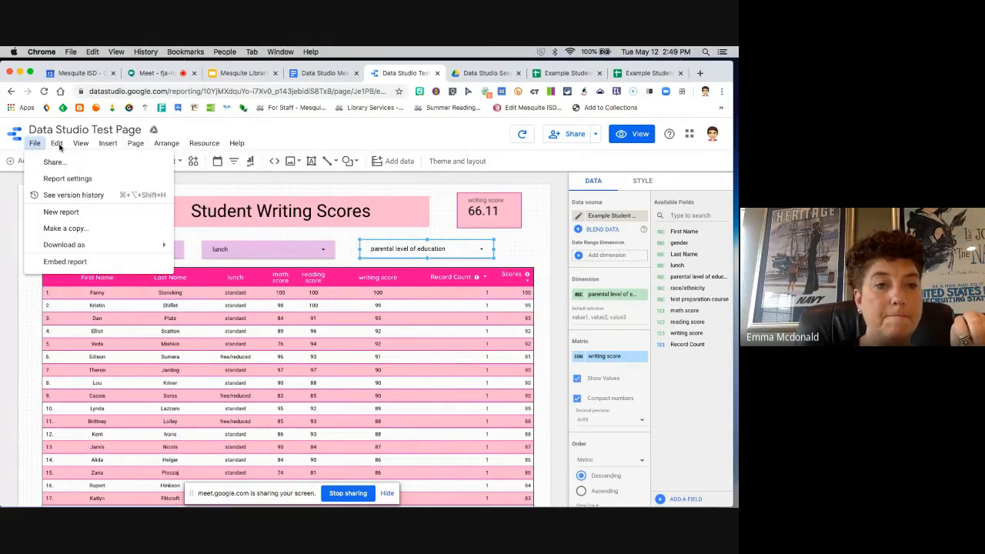
left_click(60, 147)
left_click(59, 146)
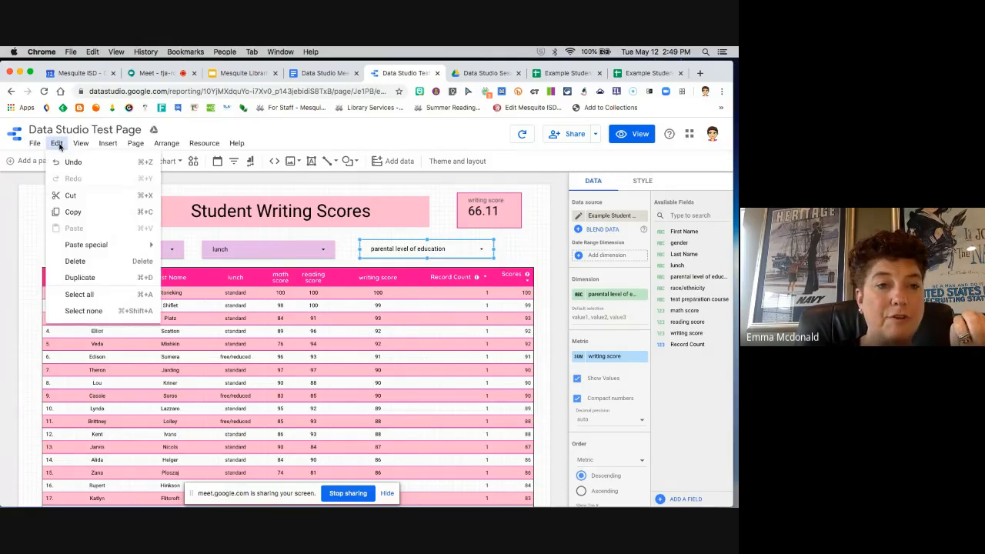
left_click(82, 146)
left_click(82, 146)
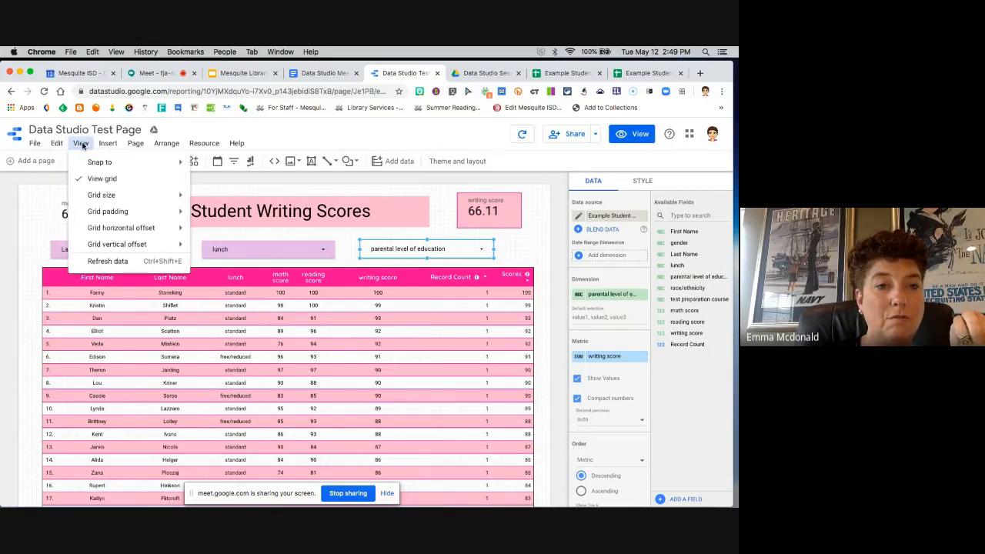
left_click(108, 146)
left_click(108, 145)
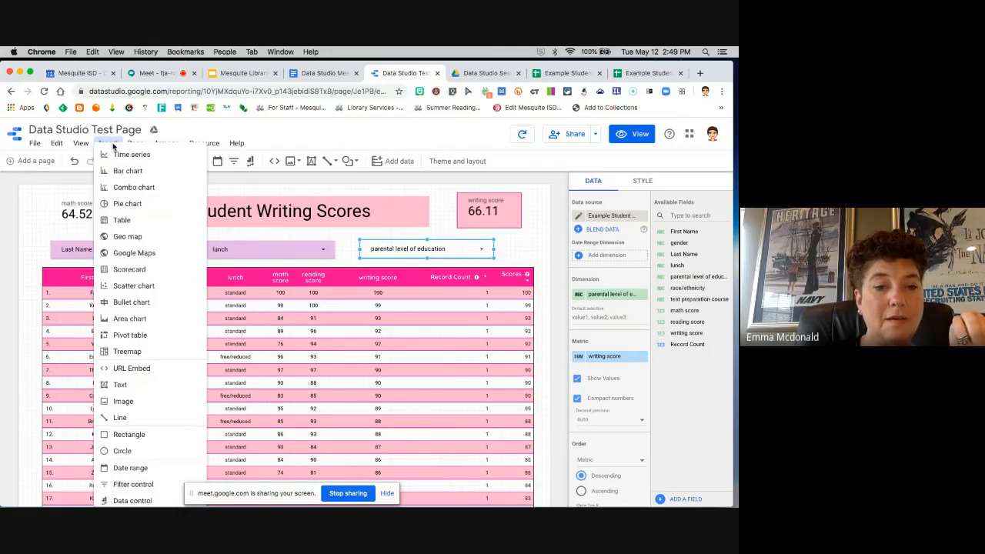
left_click(257, 135)
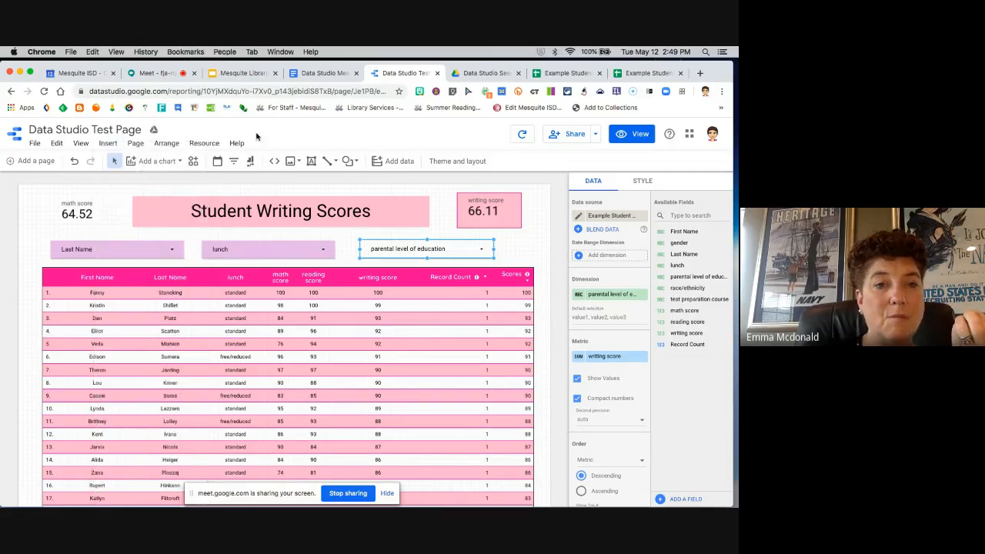
Step: Set the current page's canvas height to 1500 px in its style settings, and check the space below the scores table
left_click(134, 145)
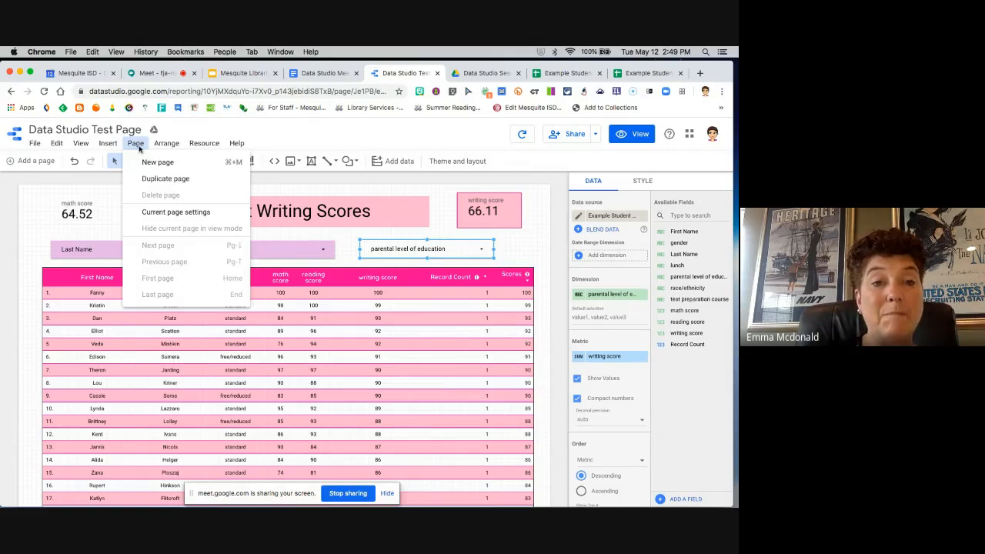
left_click(180, 214)
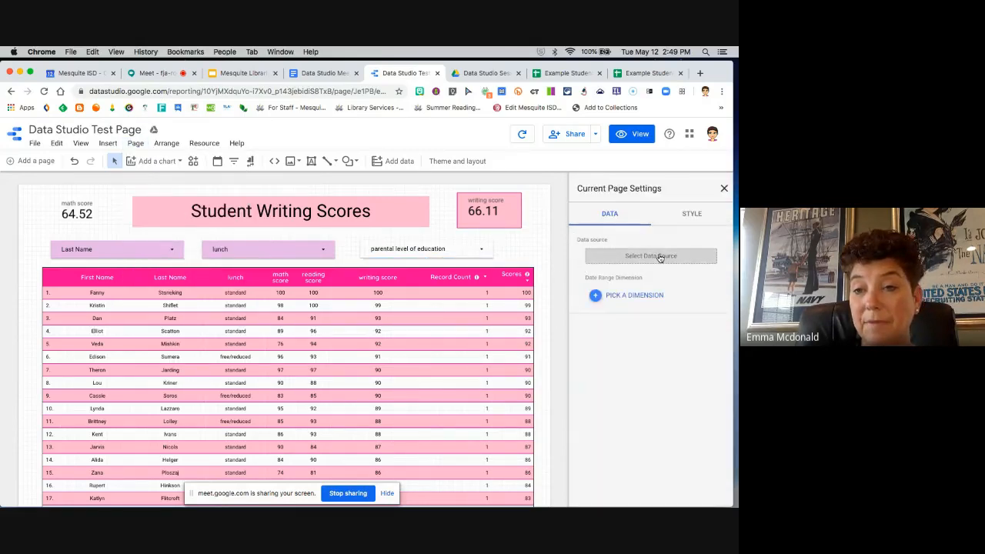
left_click(688, 214)
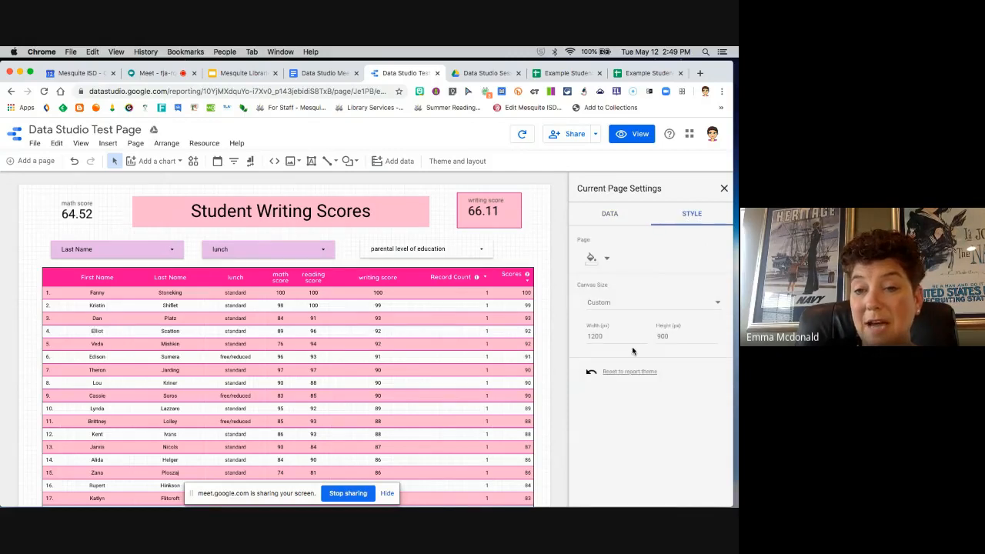
left_click(676, 336)
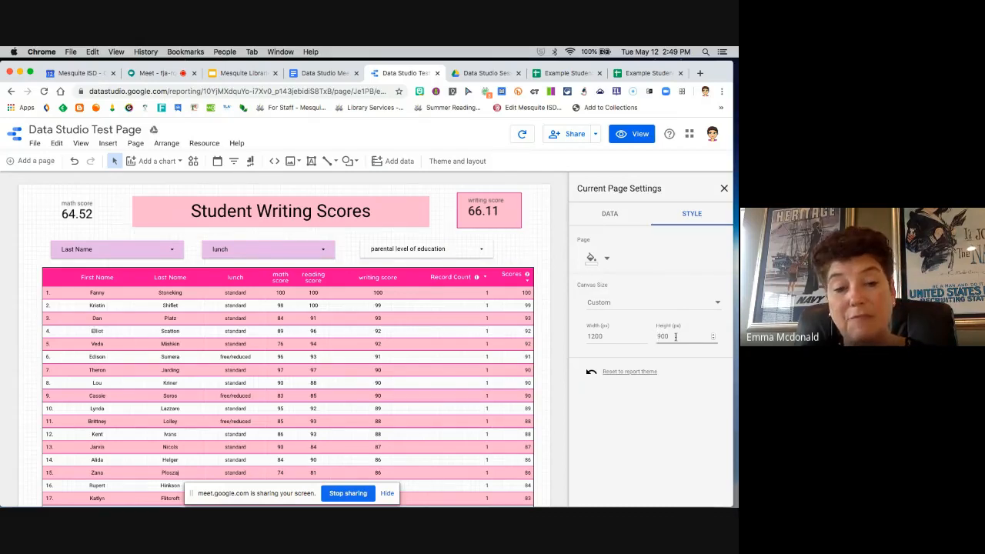
left_click_drag(658, 336, 675, 336)
type("1500")
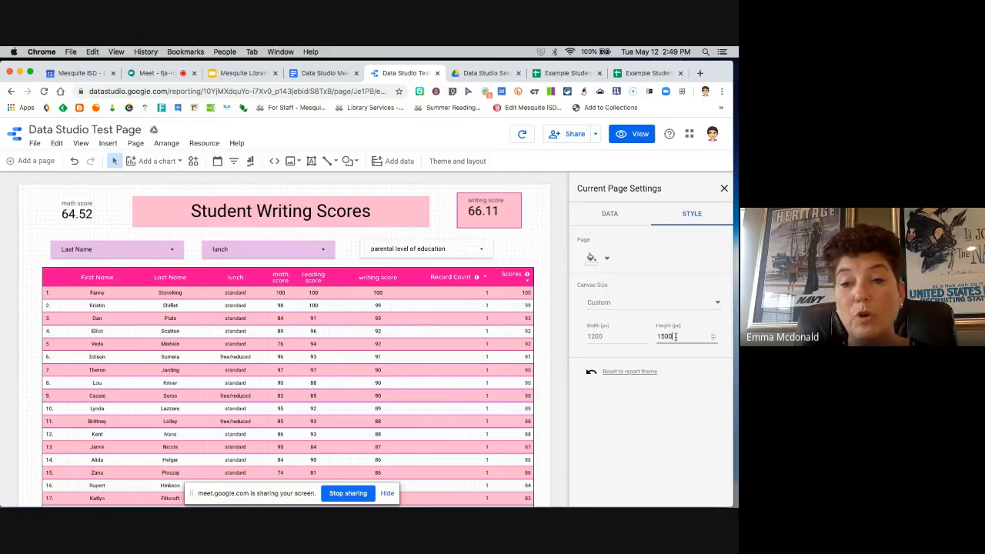
left_click(689, 265)
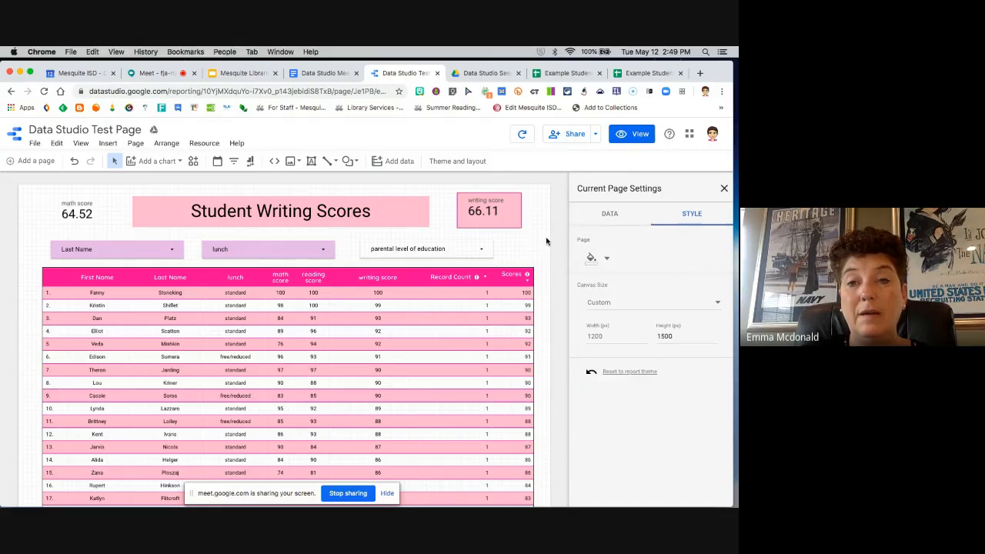
left_click(546, 258)
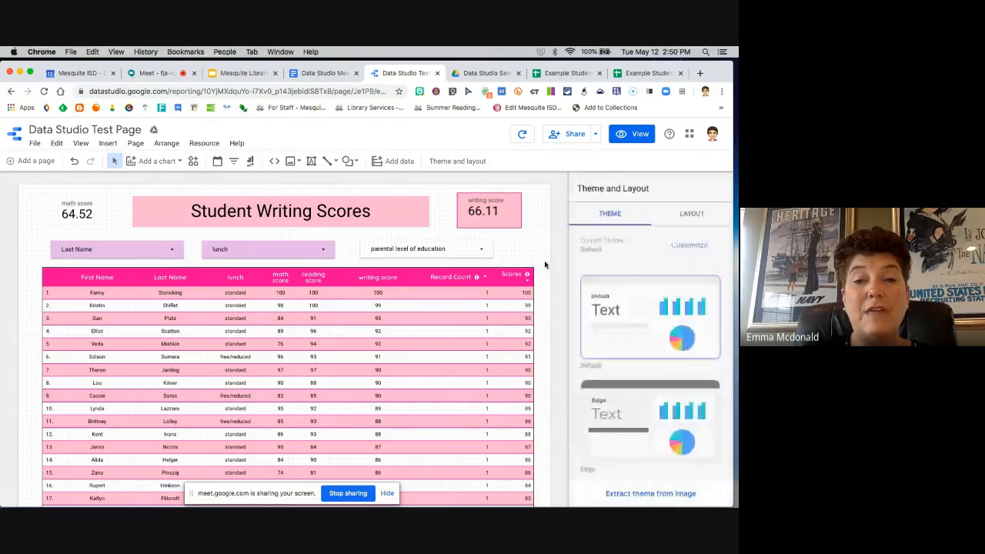
scroll(544, 264, "down", 8)
scroll(544, 264, "up", 4)
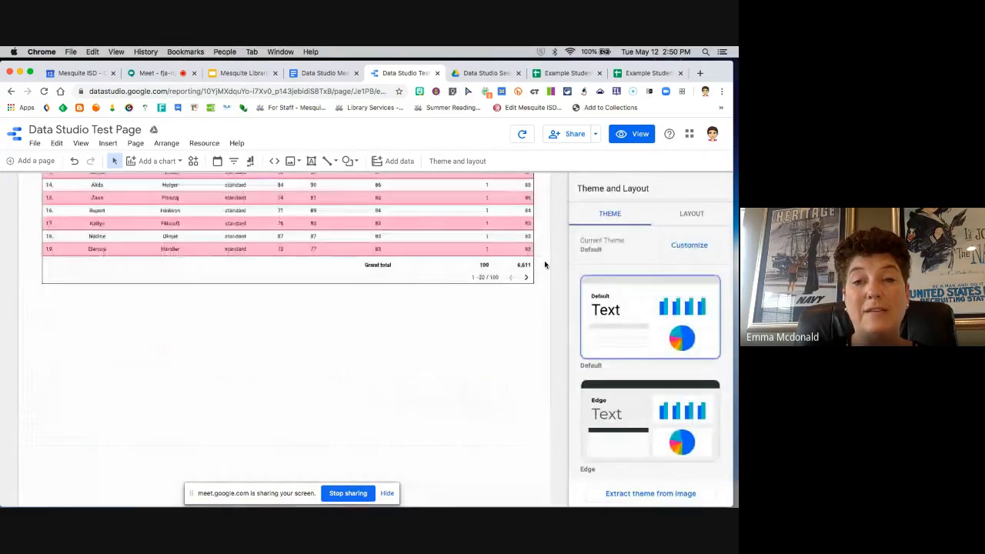
scroll(544, 264, "up", 2)
scroll(546, 264, "down", 5)
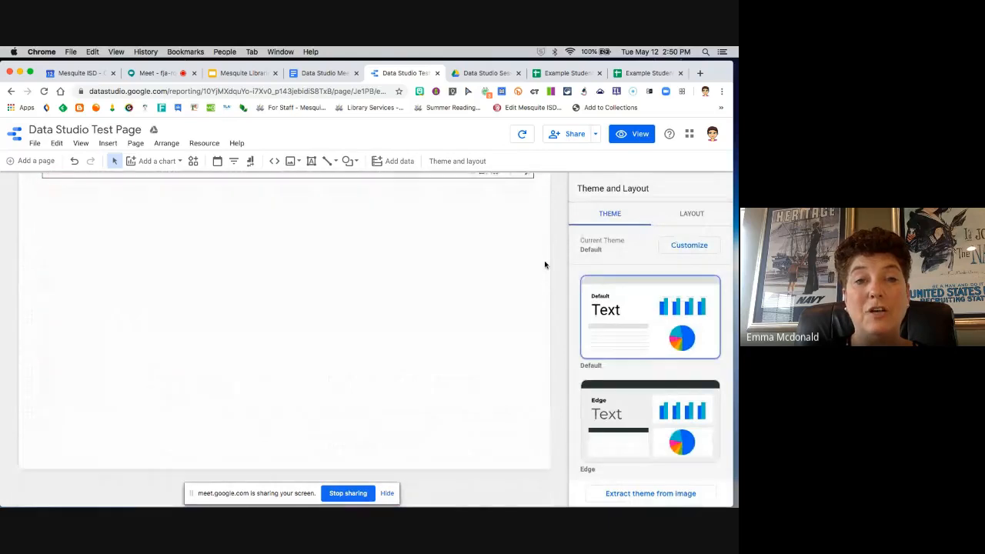
Step: Review the canvas size presets in the current page's style settings without picking another one
left_click(136, 144)
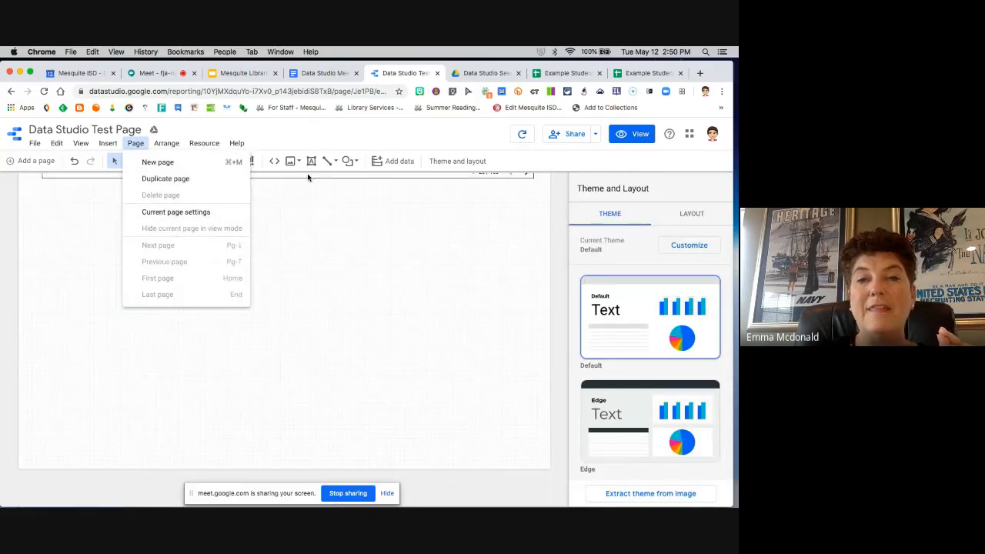
left_click(196, 212)
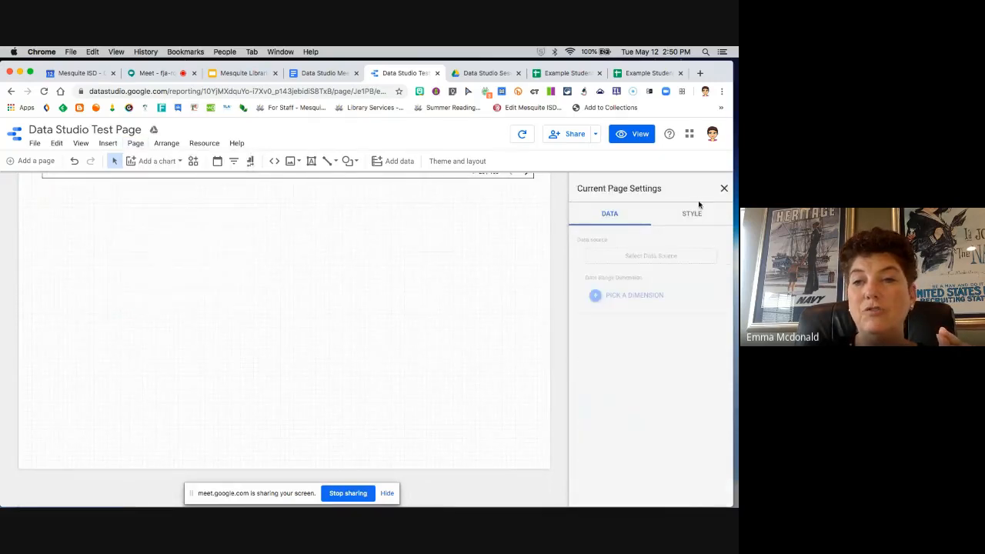
left_click(687, 216)
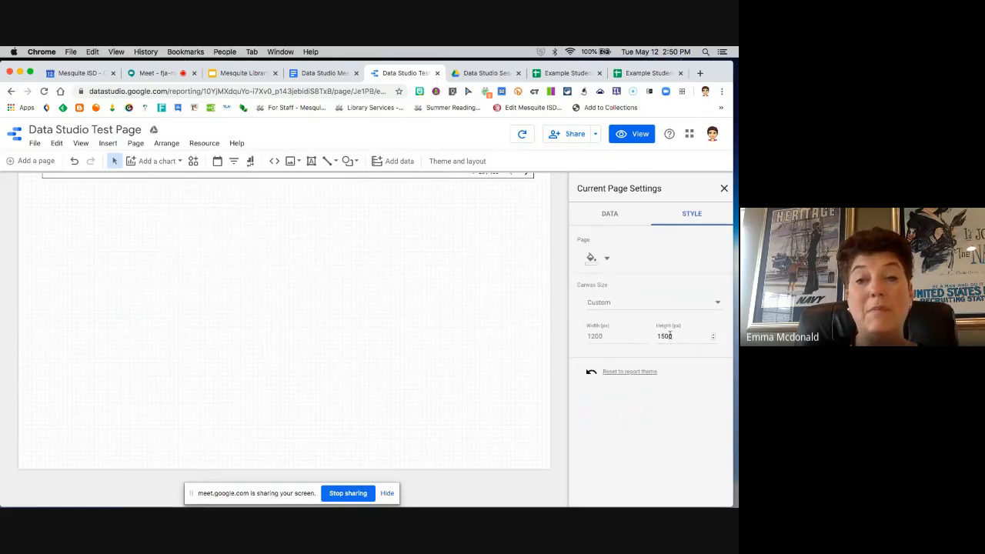
left_click(709, 305)
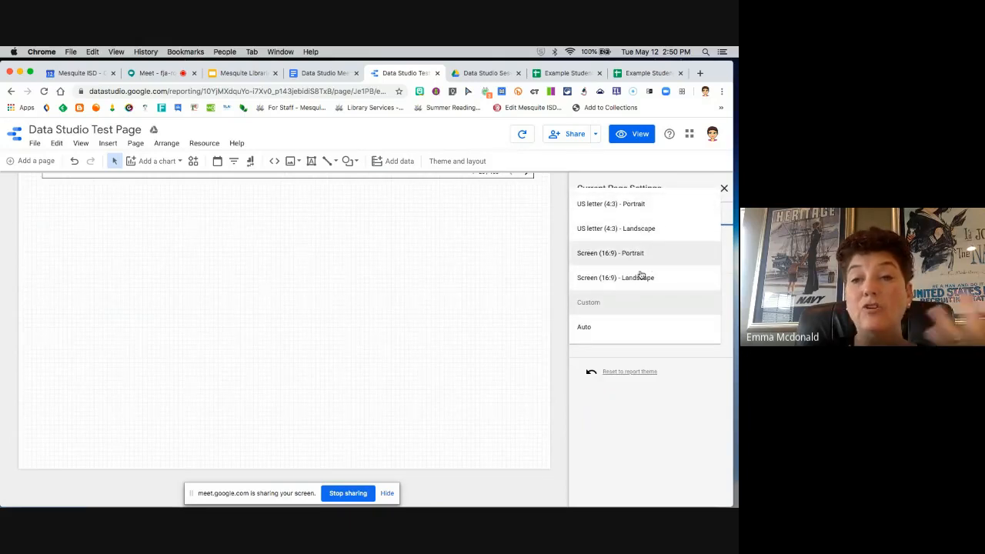
left_click(516, 319)
Step: Insert a pie chart below the scores table and enlarge it slightly
scroll(516, 319, "up", 1)
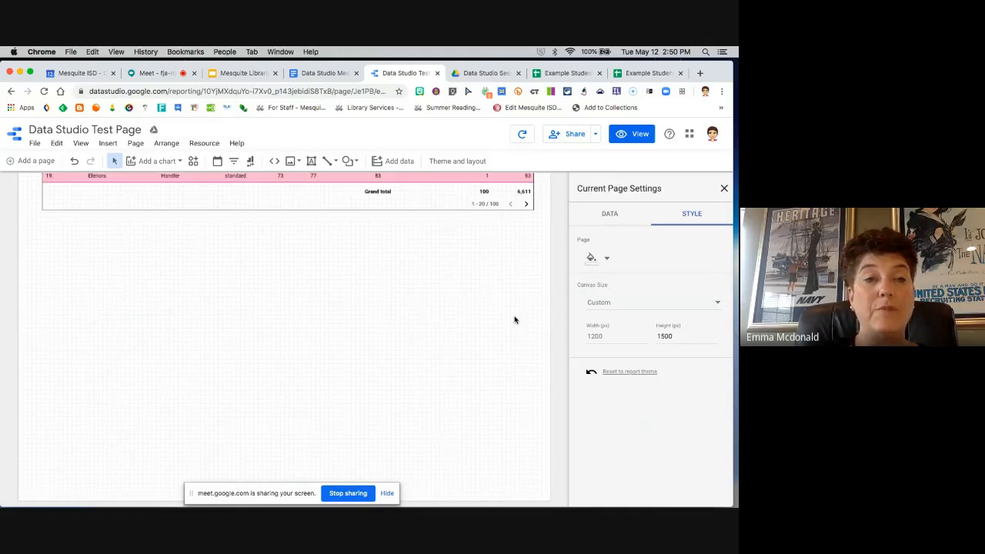
left_click(108, 143)
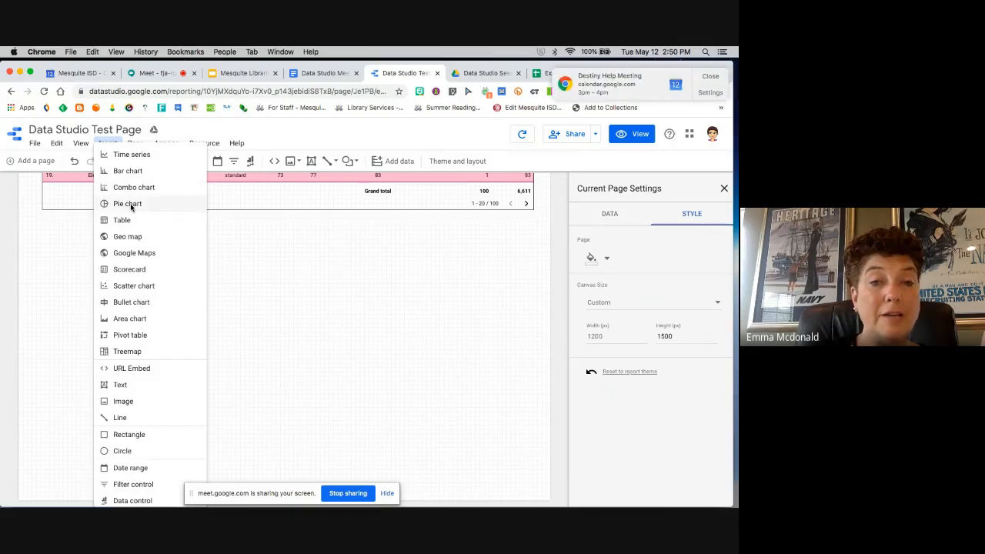
left_click(129, 204)
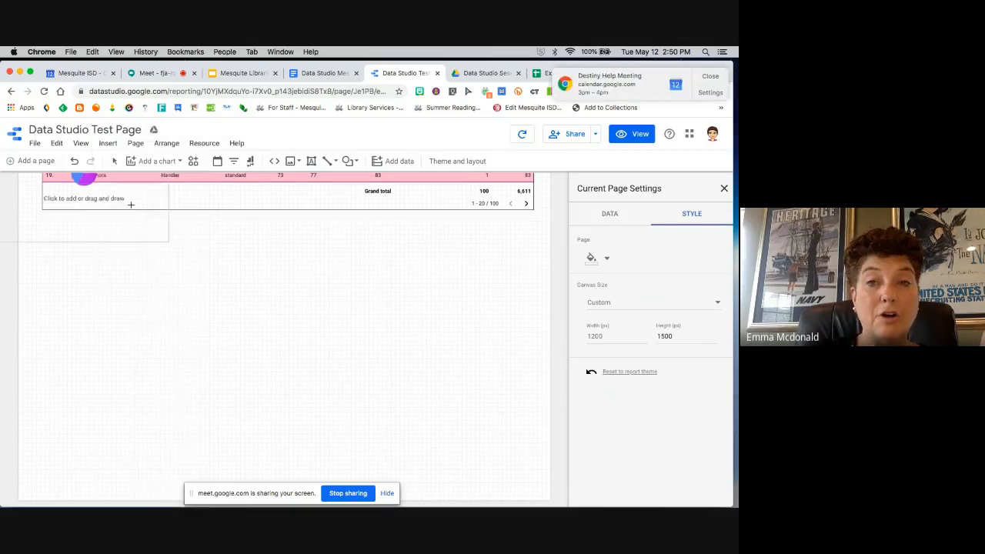
left_click(299, 224)
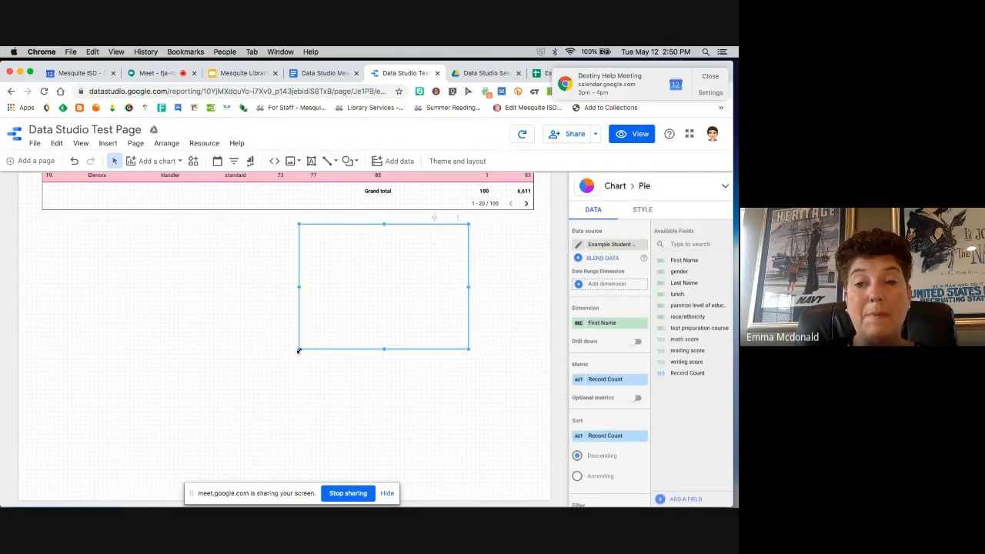
left_click_drag(299, 350, 291, 373)
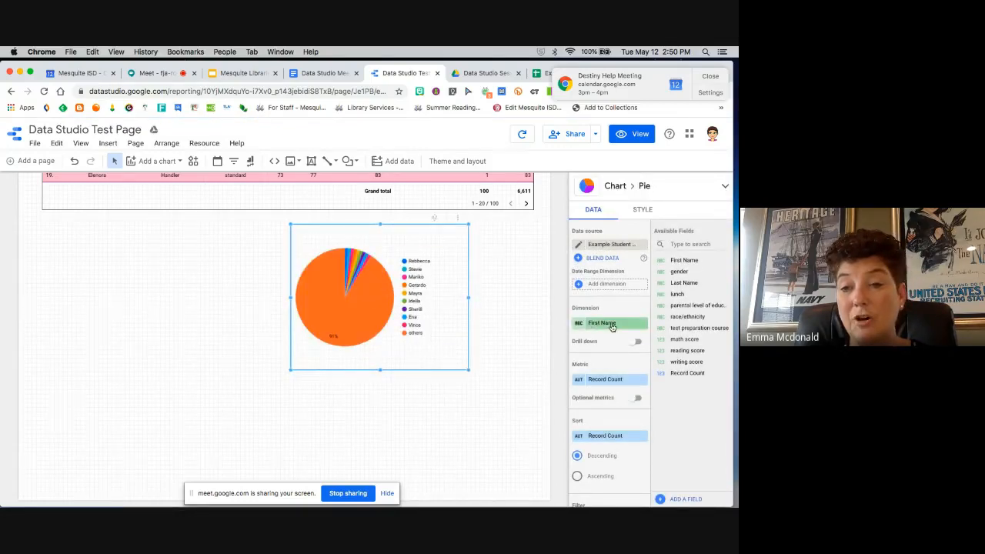
Step: Try race/ethnicity and gender as the pie chart's dimension, settle on race/ethnicity, and dismiss the calendar notification
left_click_drag(695, 317, 613, 323)
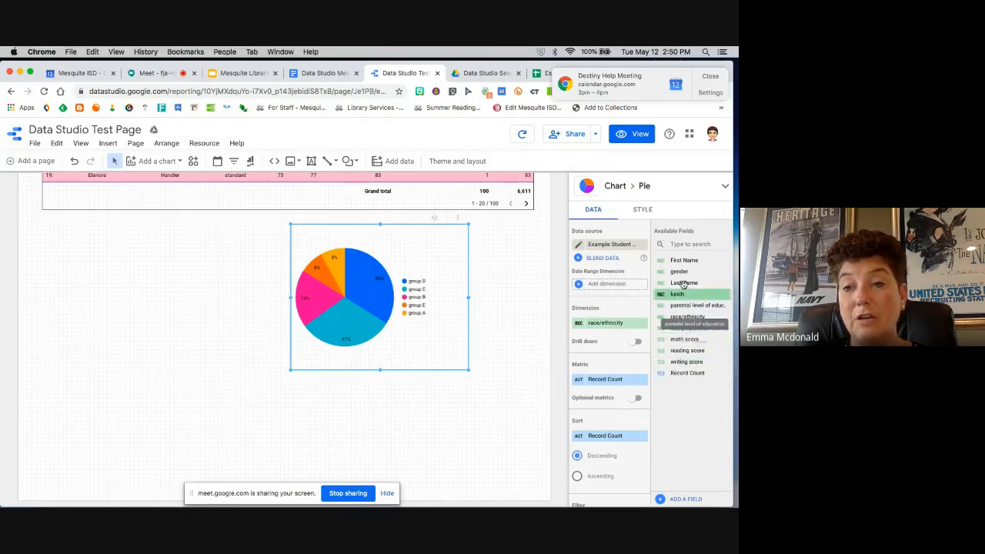
left_click_drag(682, 273, 601, 323)
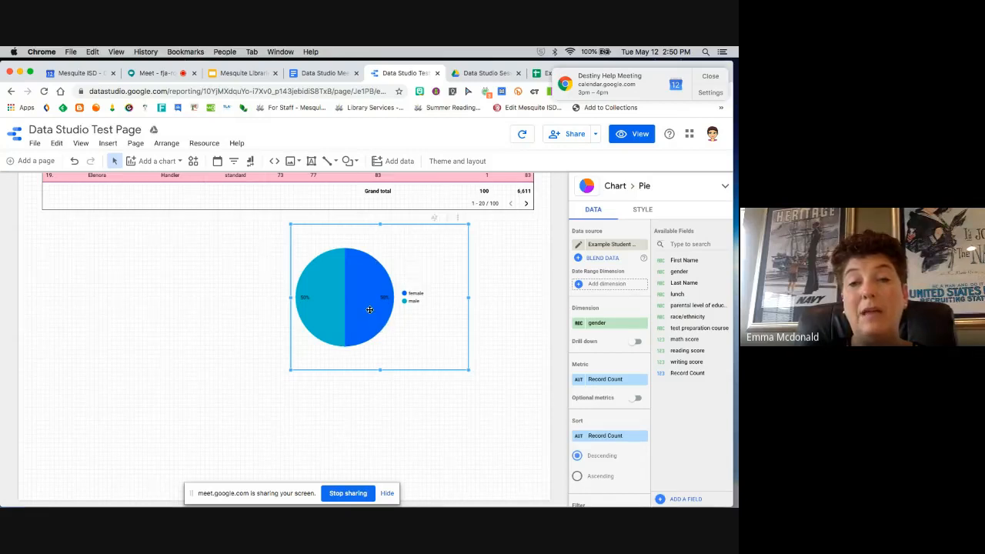
left_click_drag(687, 316, 604, 321)
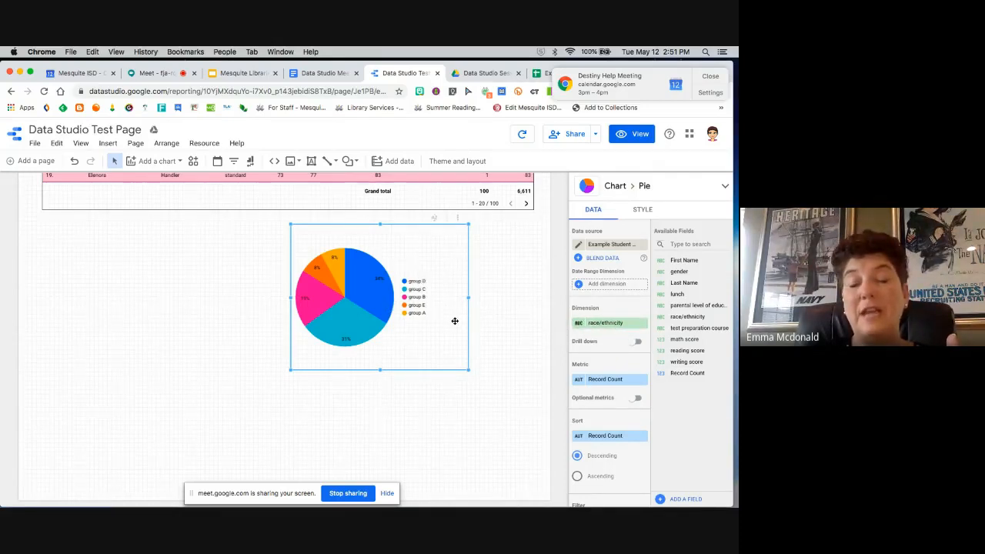
left_click(715, 79)
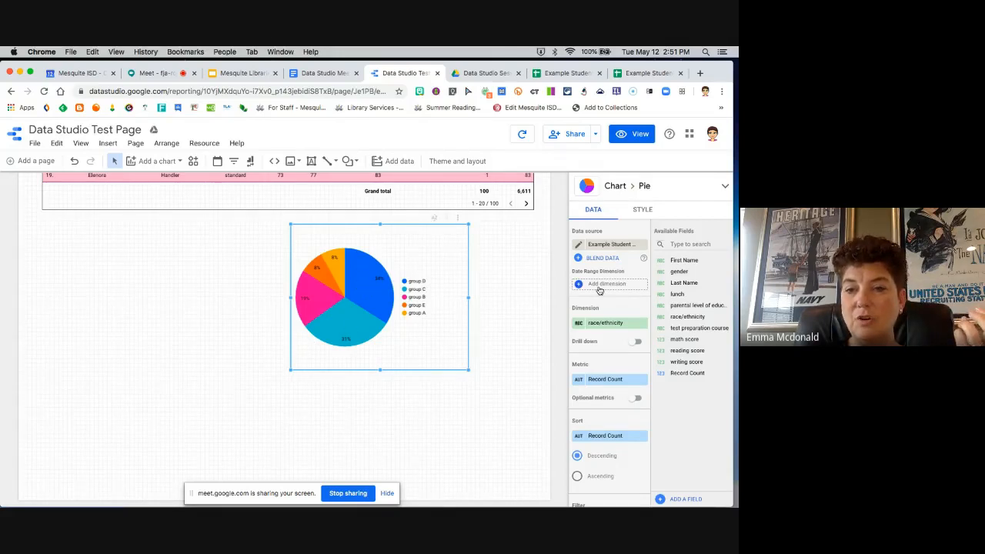
Step: Look through the pie chart's data and style settings, from sorting and filtering to slices, colors, labels, border and legend
scroll(604, 332, "down", 3)
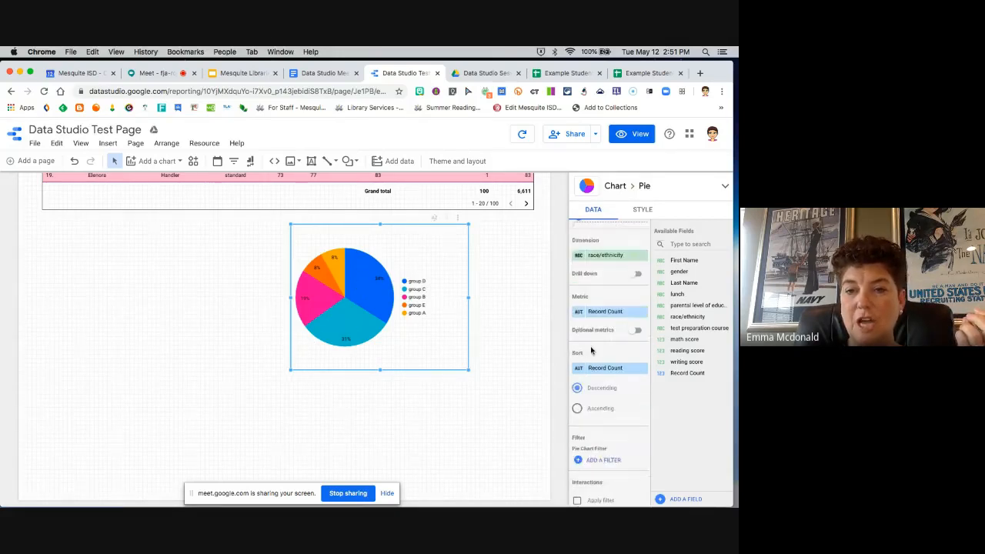
scroll(596, 350, "down", 4)
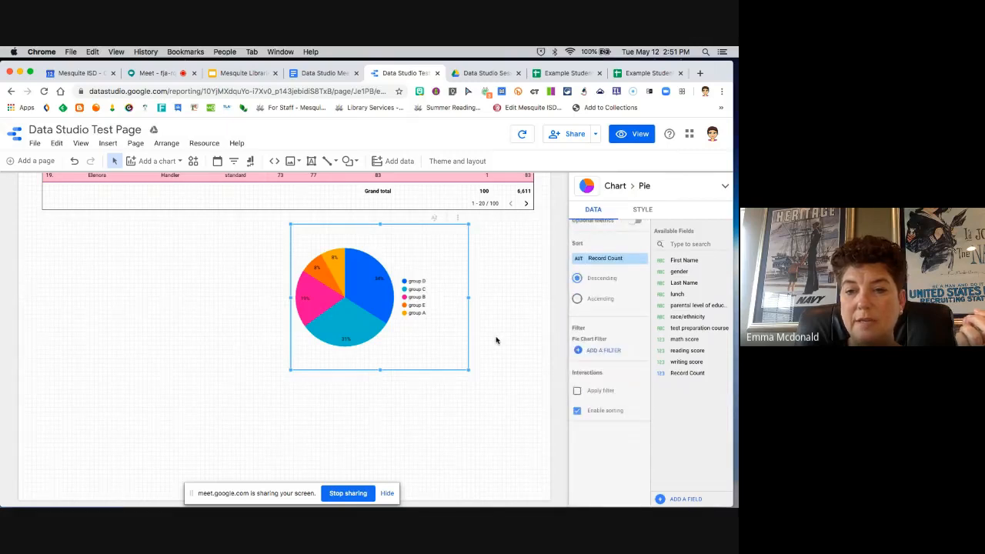
left_click(645, 213)
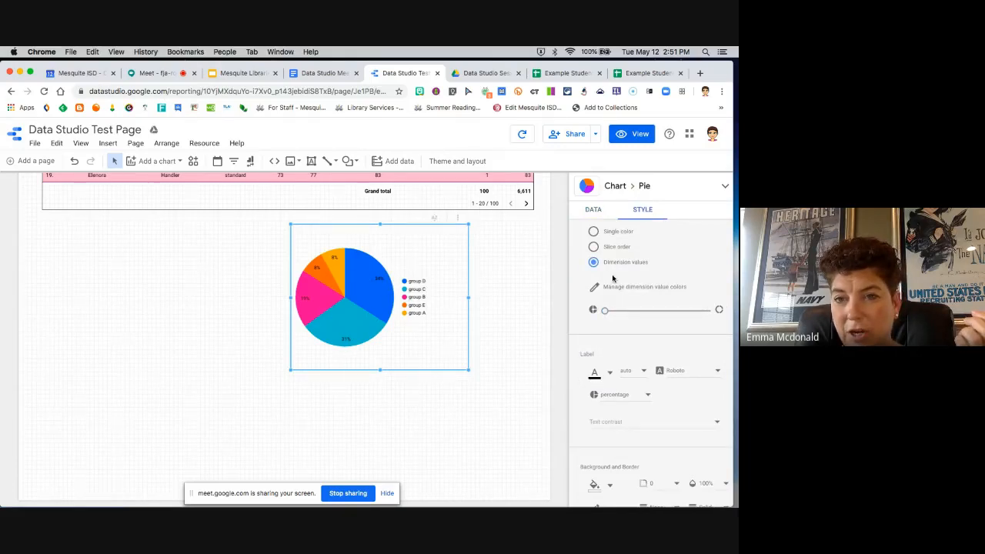
scroll(608, 283, "up", 2)
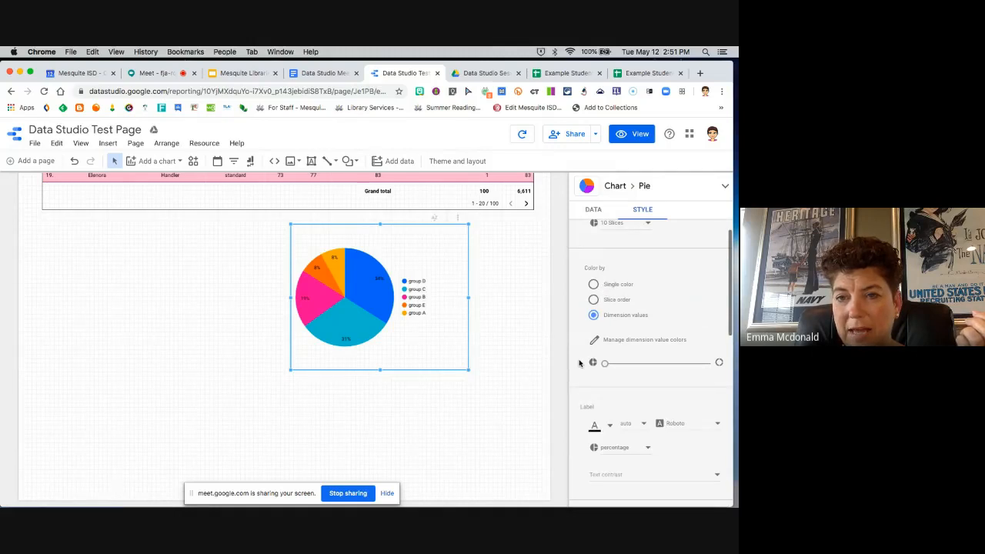
scroll(580, 363, "up", 1)
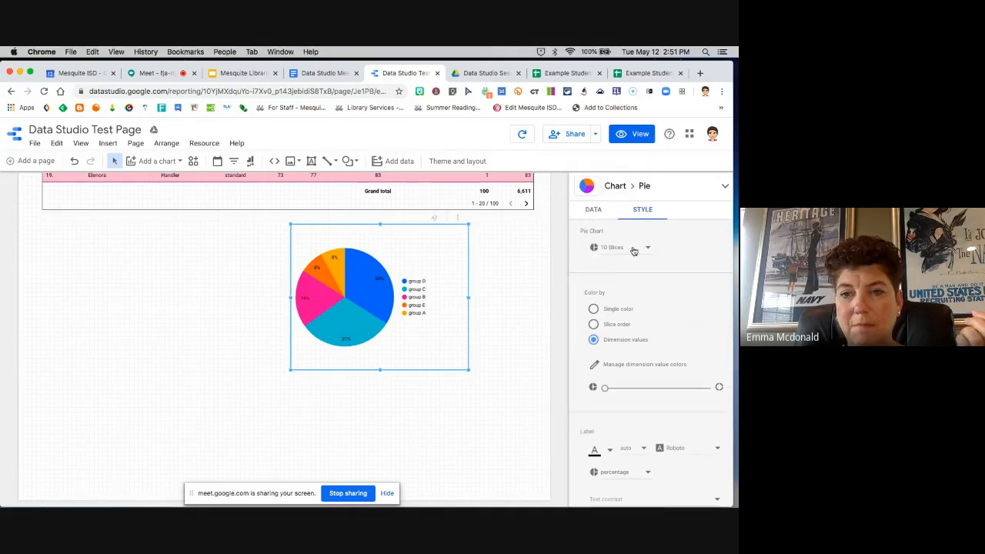
scroll(584, 342, "down", 1)
scroll(583, 342, "down", 10)
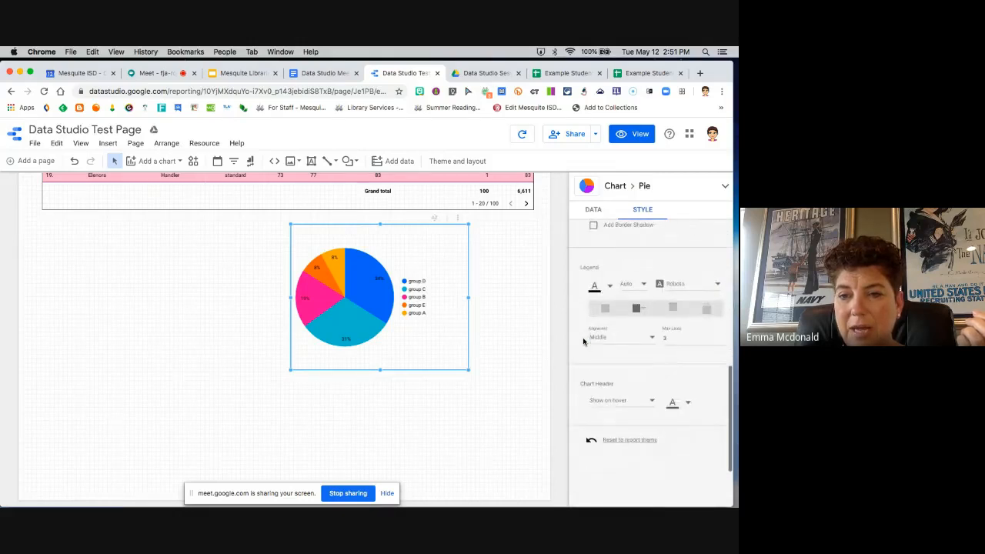
scroll(583, 341, "down", 3)
scroll(583, 341, "up", 5)
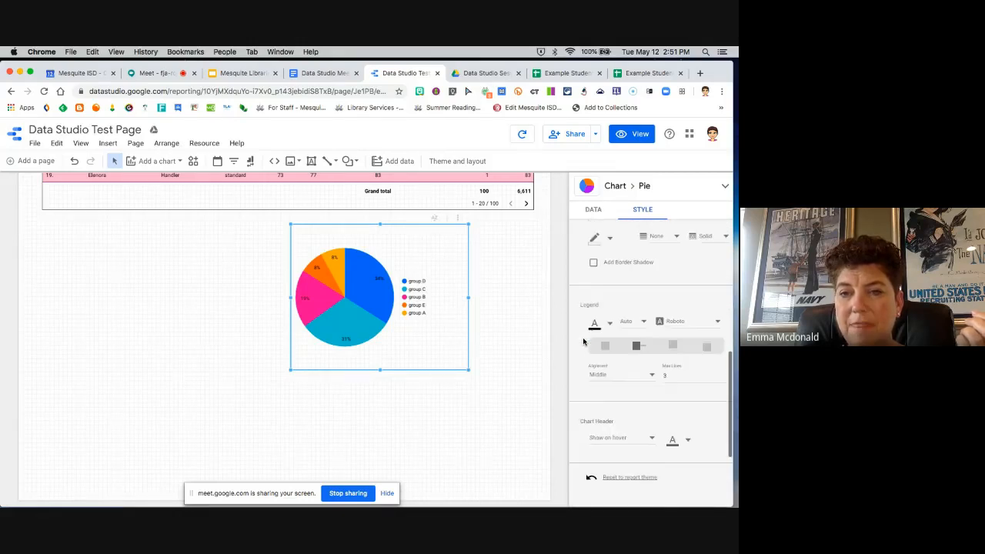
scroll(583, 342, "up", 4)
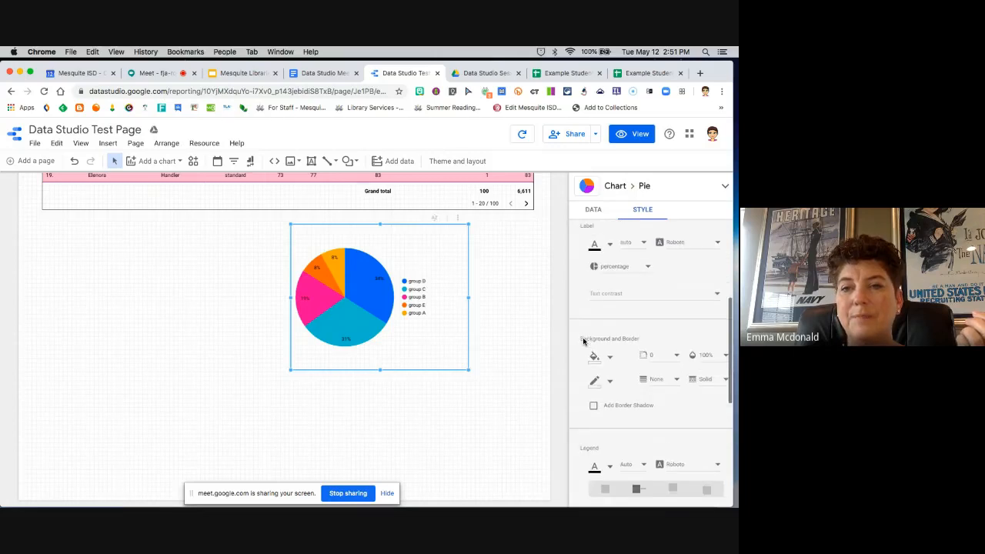
Step: Try value labels on the pie slices, and return the labels to percentage
scroll(584, 341, "up", 2)
left_click(649, 334)
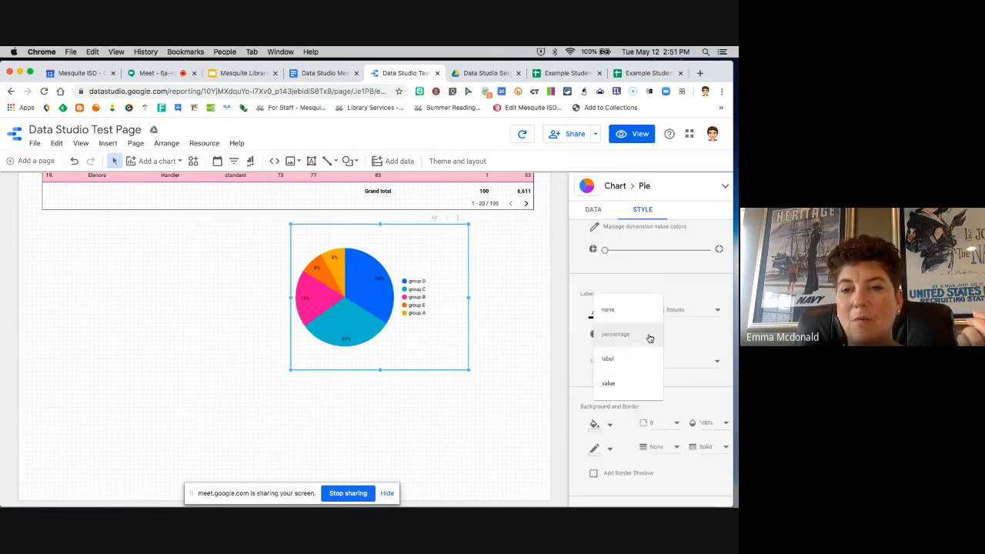
left_click(619, 384)
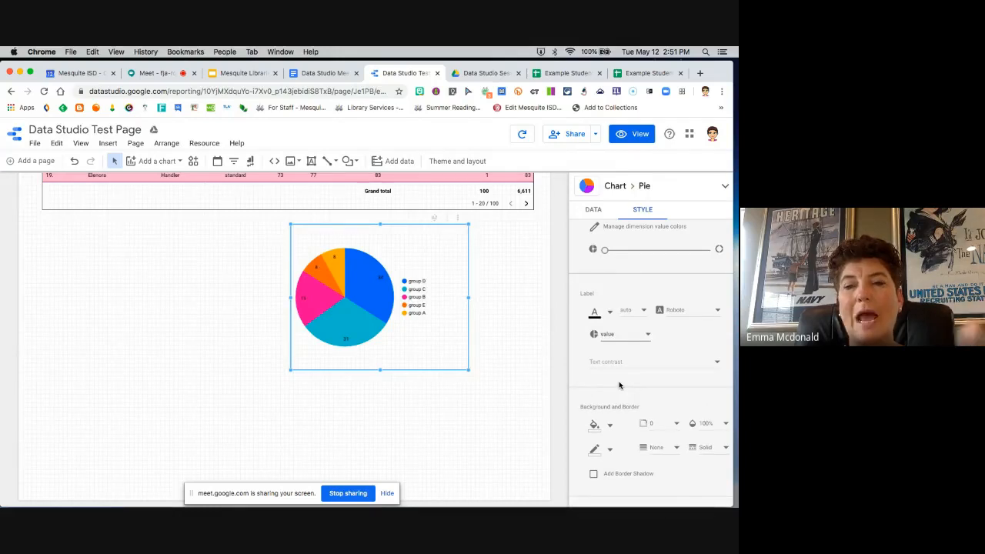
left_click(647, 337)
left_click(636, 285)
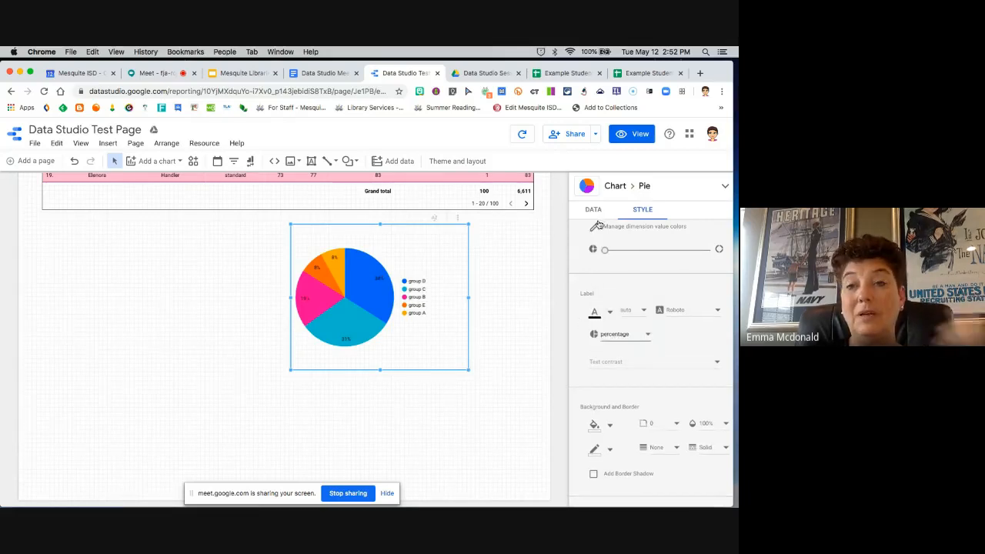
Step: Enlarge the pie chart toward the lower left, shift it to the right under the table, and deselect it
left_click_drag(290, 371, 186, 461)
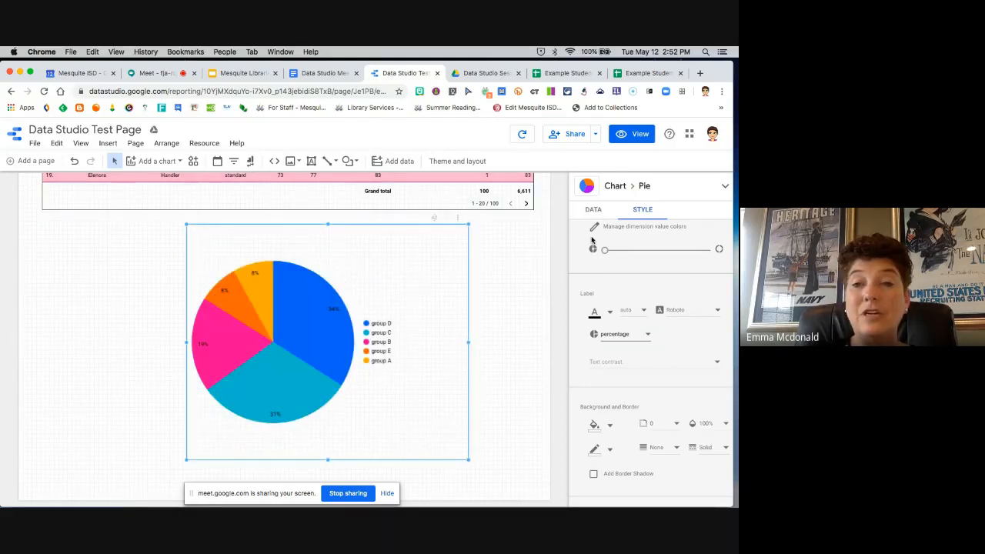
left_click(593, 210)
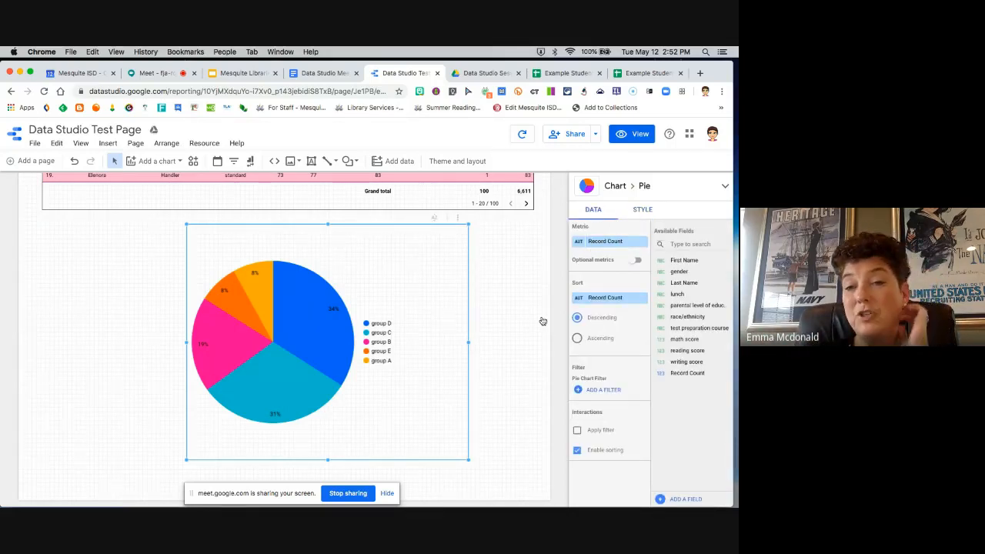
left_click_drag(391, 273, 445, 277)
left_click(538, 253)
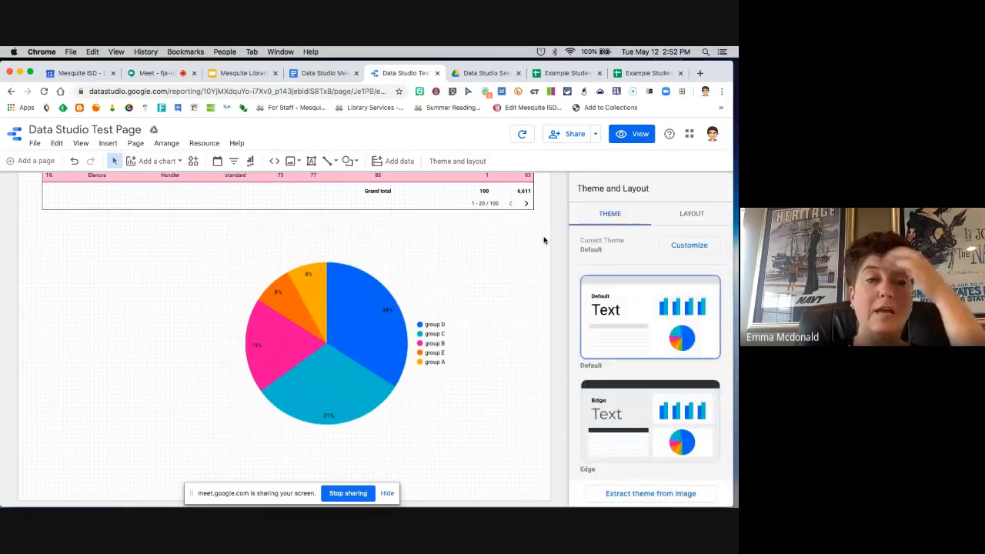
Step: Turn on link sharing for the report and copy its shareable link
scroll(543, 241, "up", 10)
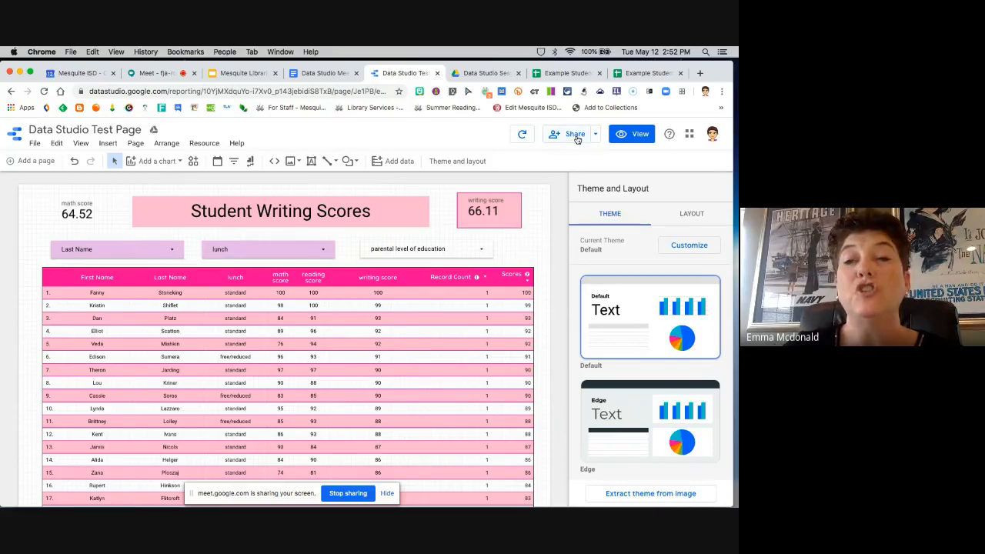
left_click(574, 135)
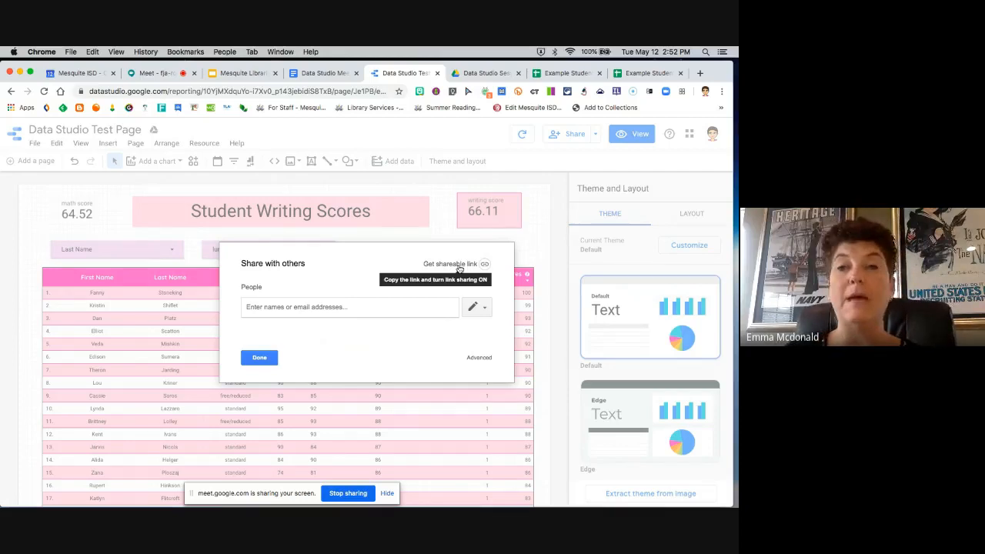
left_click(458, 265)
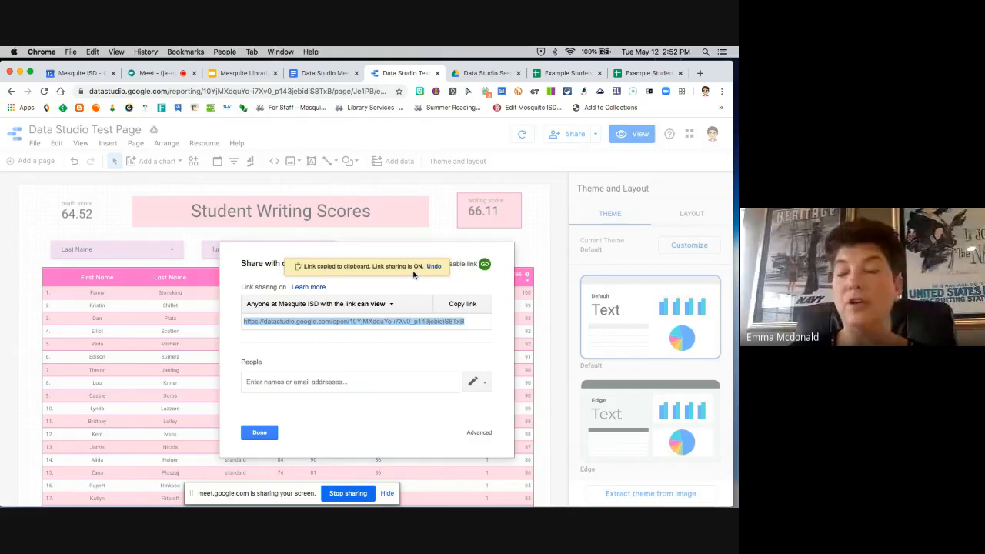
Step: Review the link-sharing access levels without changing them, and set the permission for invited people to Can view
left_click(393, 307)
left_click(393, 305)
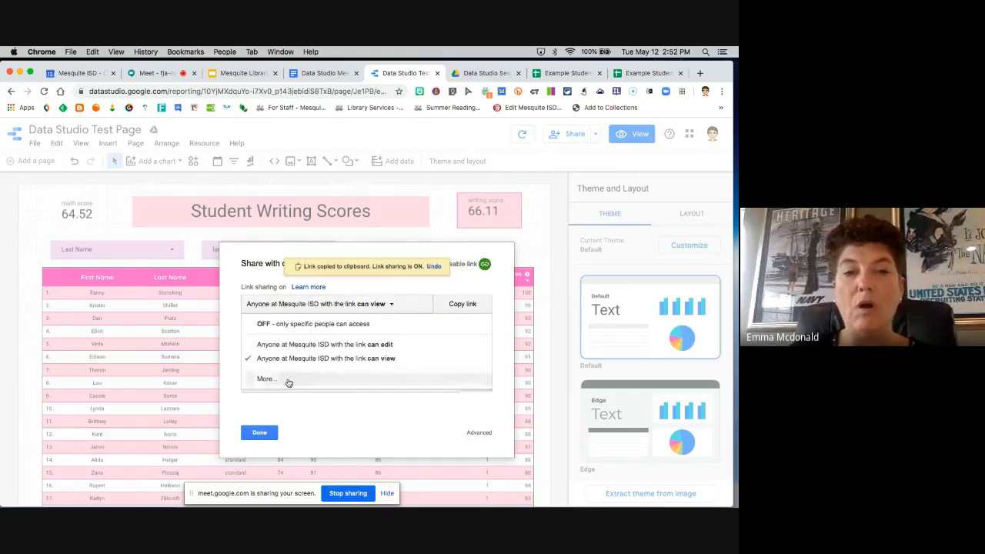
left_click(288, 381)
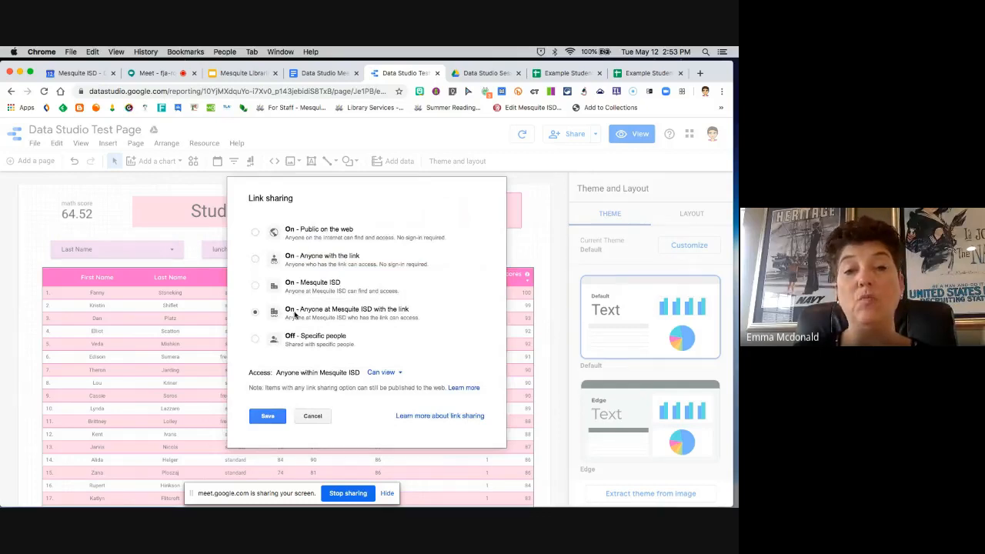
left_click(310, 417)
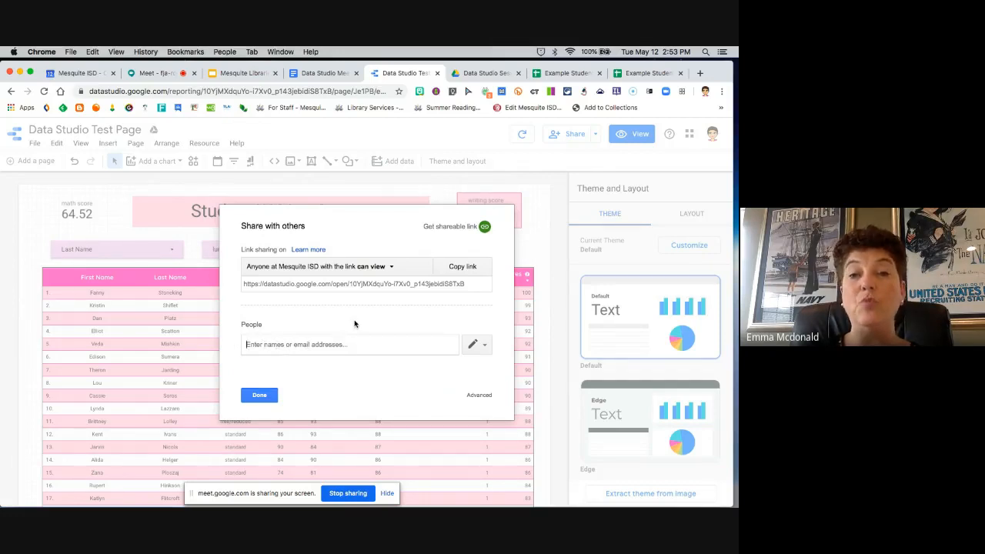
left_click(485, 346)
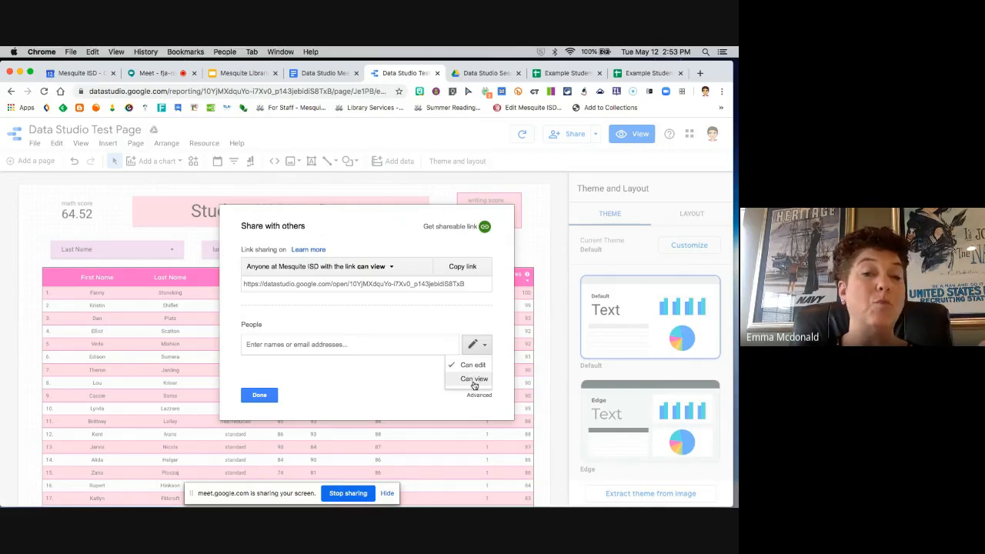
left_click(474, 382)
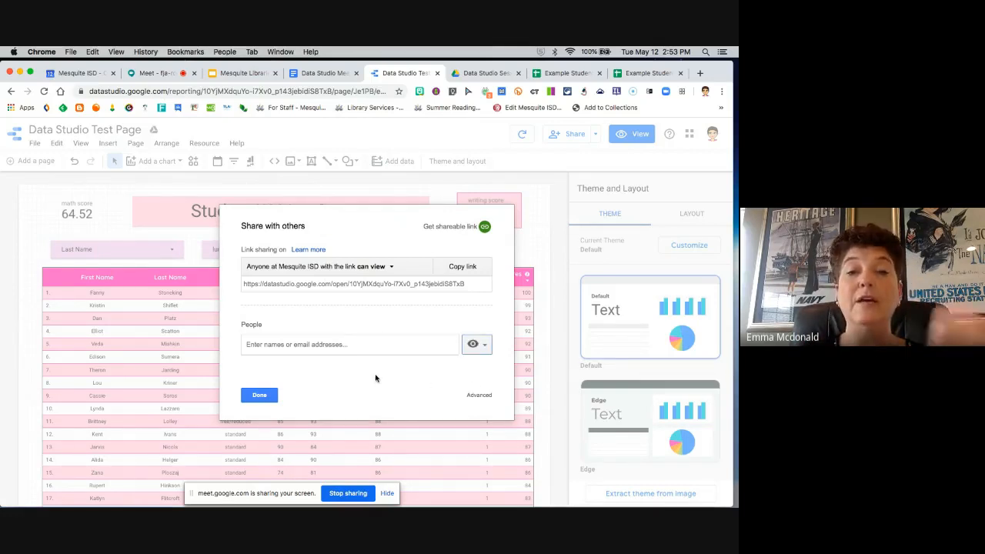
Step: Close the sharing settings, preview the report, and filter parental level of education to associate's degree only
left_click(259, 397)
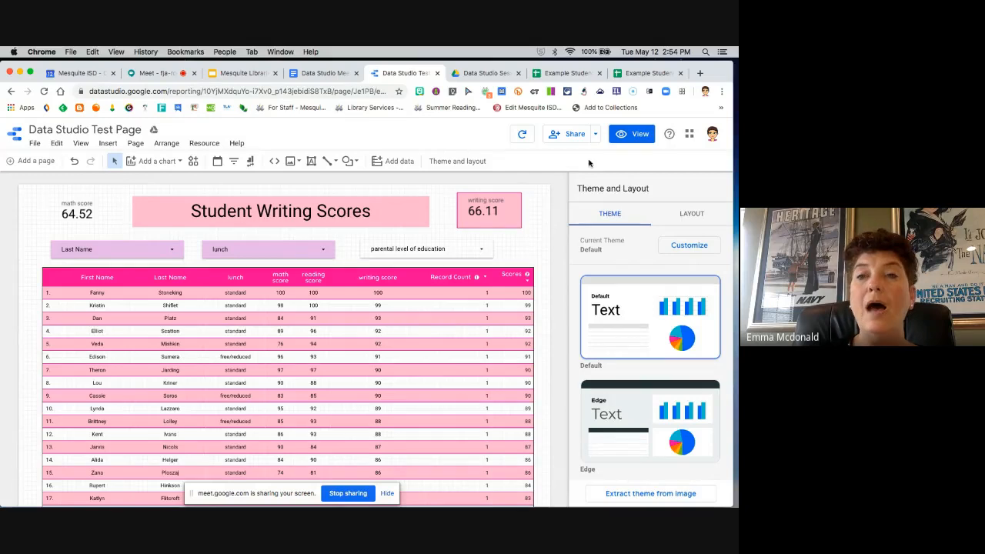
left_click(641, 136)
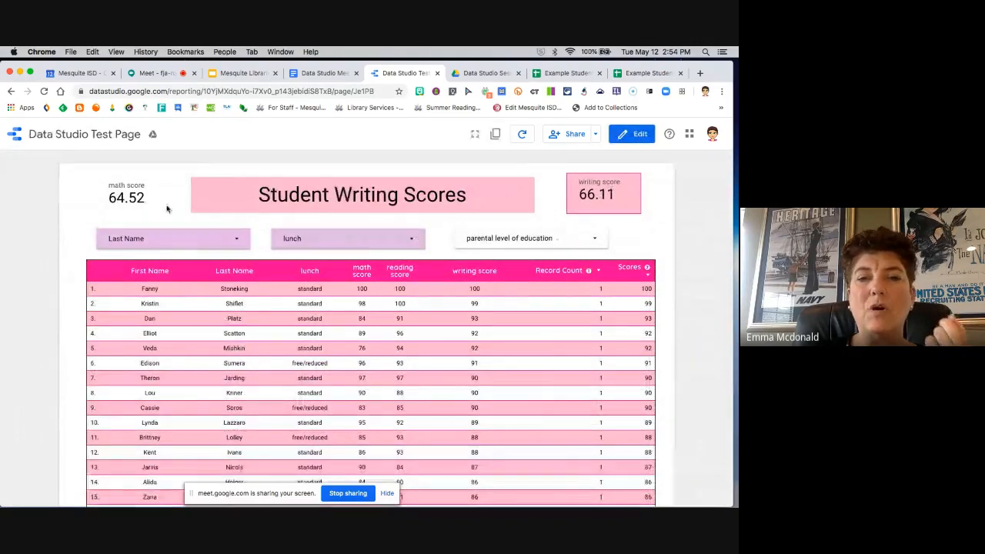
left_click(594, 240)
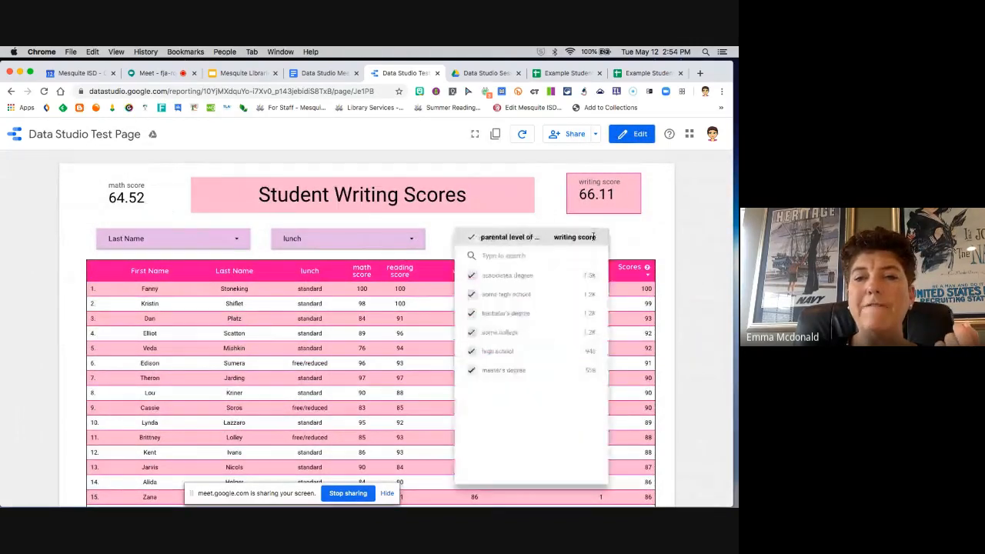
left_click(578, 275)
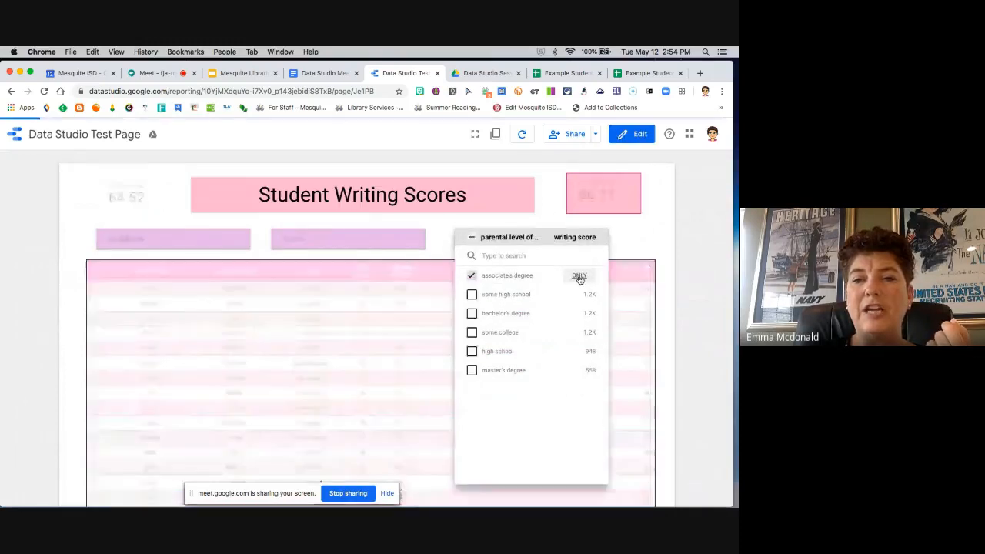
left_click(635, 244)
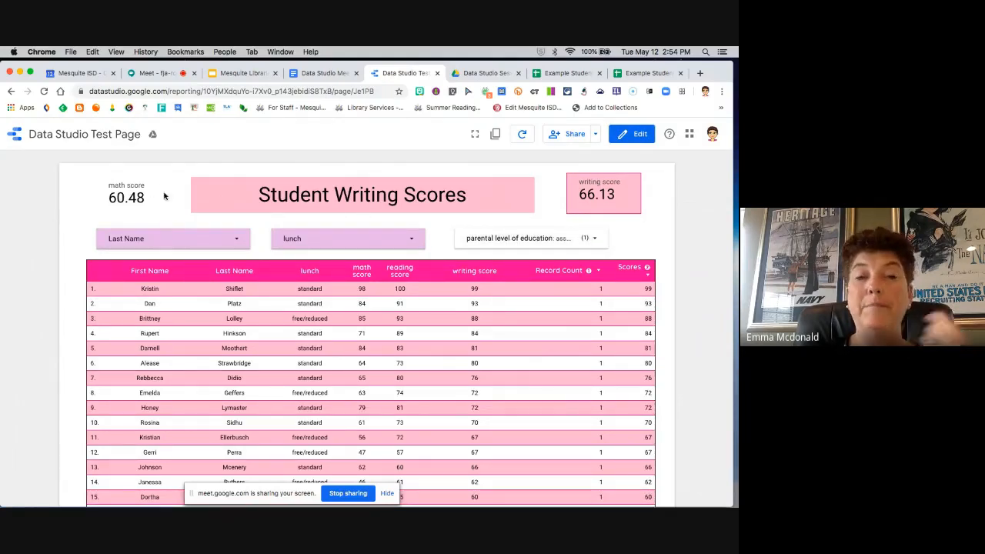
Step: Narrow the previewed report to students with standard lunch, and return the report to edit mode
left_click(408, 238)
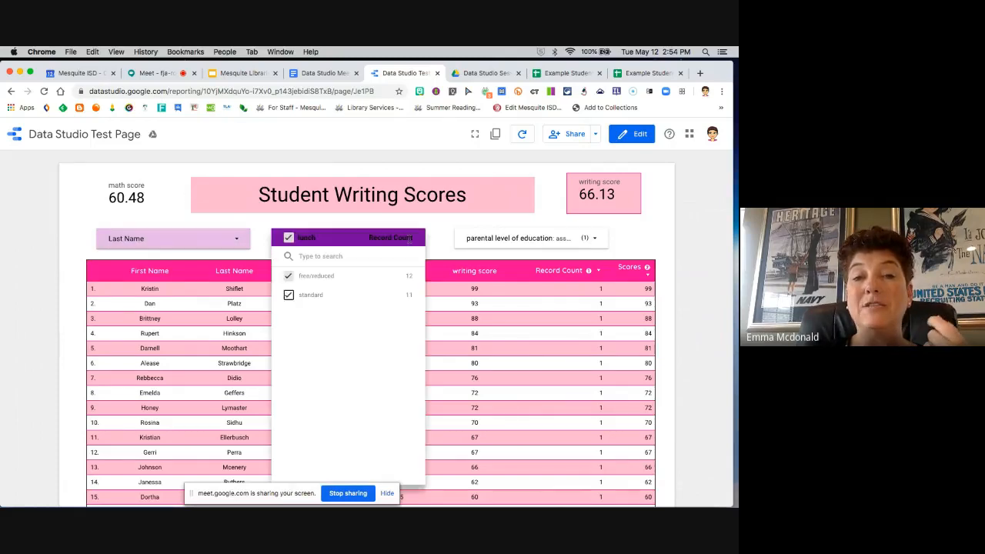
left_click(395, 296)
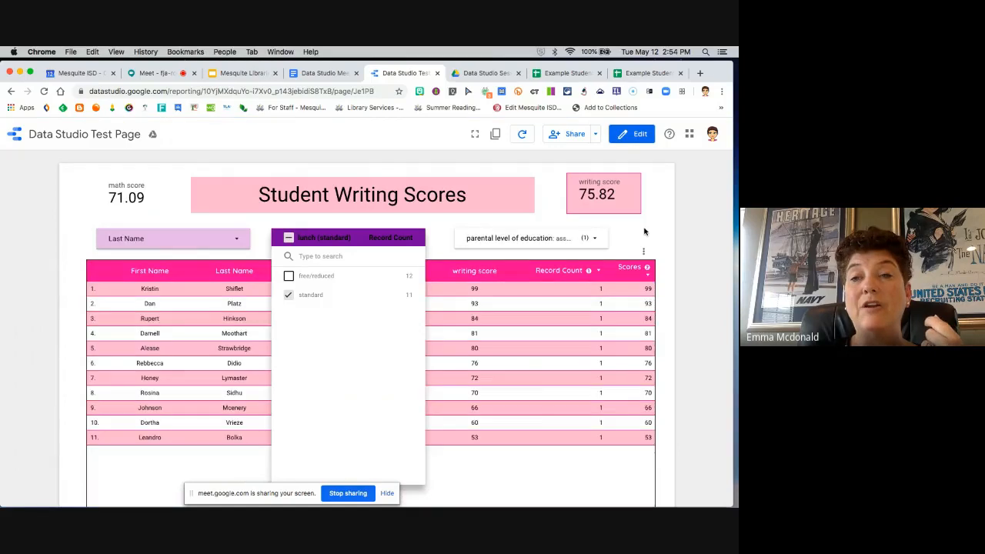
left_click(646, 231)
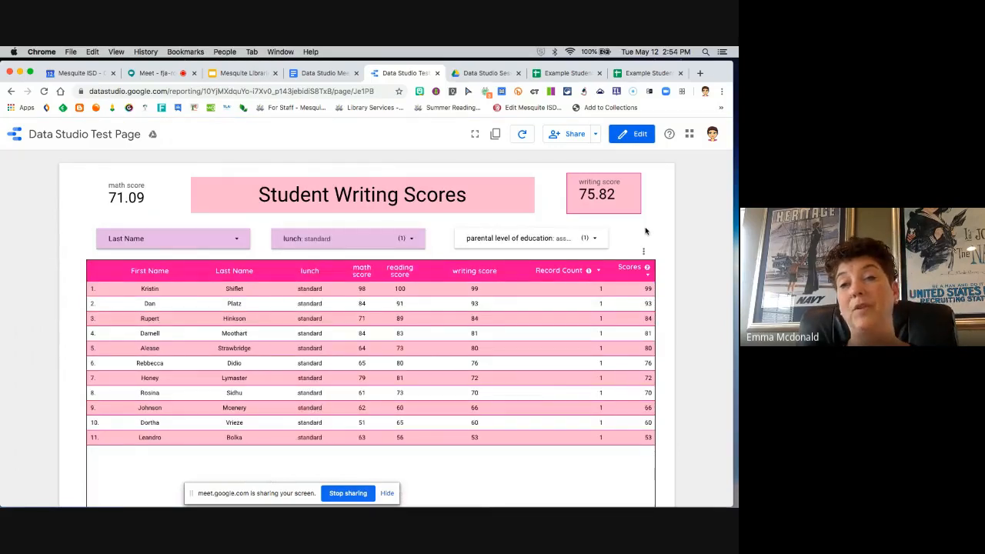
left_click(643, 140)
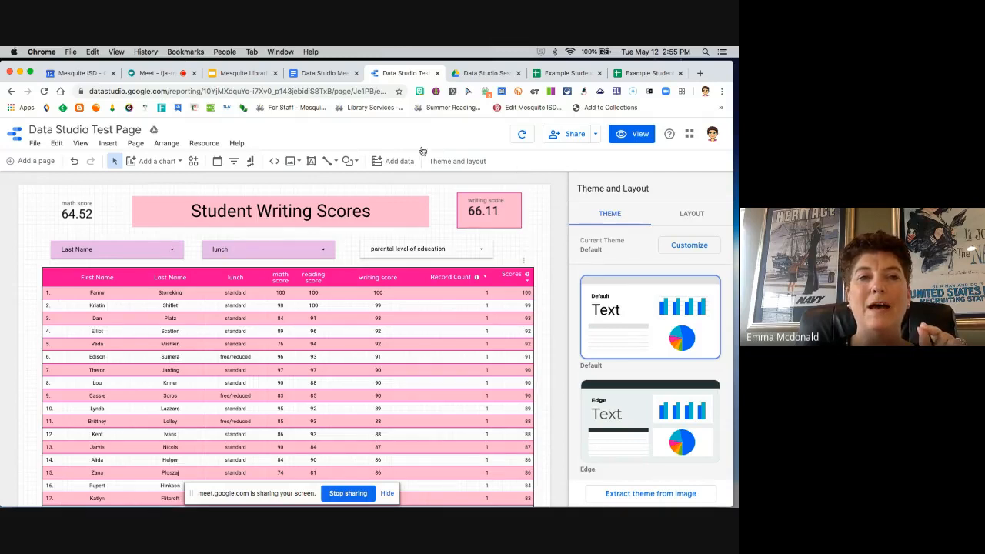
Step: Go back to the list of recent reports and open the 2020 Mesquite Reads Leaderboard report
left_click(15, 137)
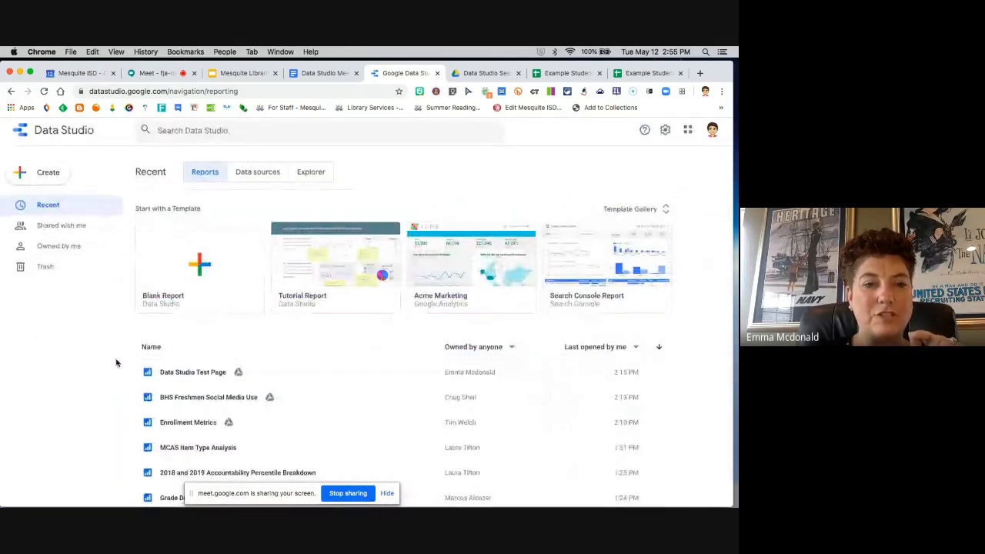
scroll(324, 394, "down", 2)
scroll(324, 393, "down", 4)
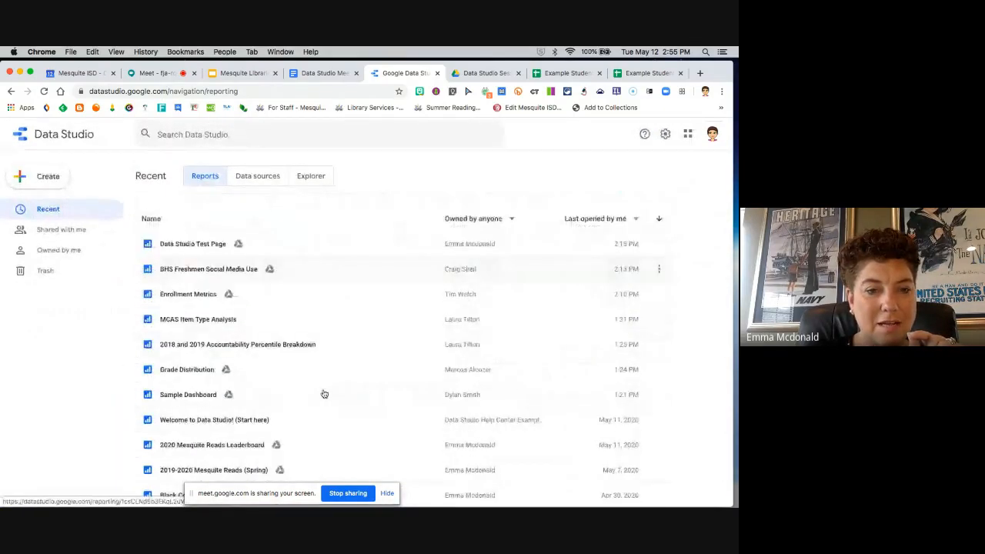
left_click(187, 376)
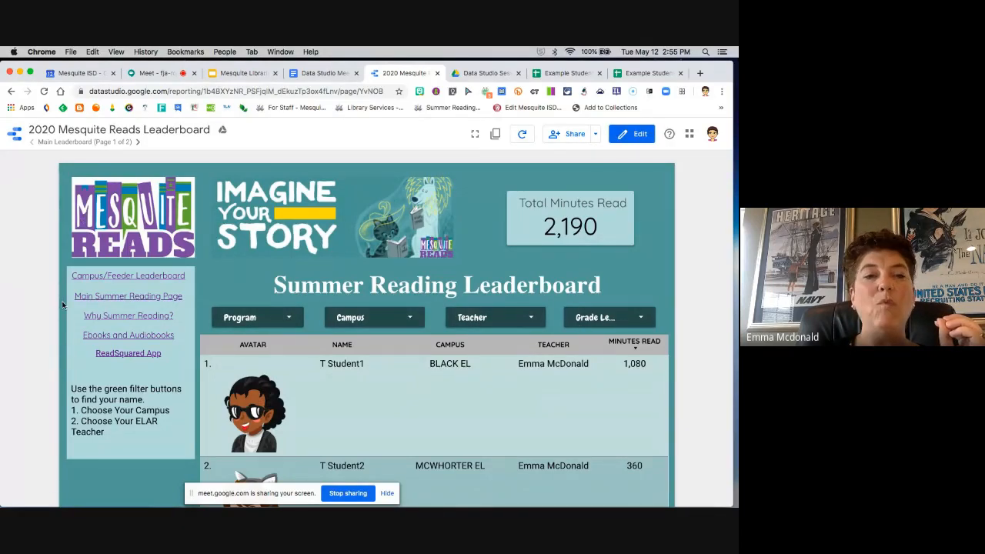
Step: Examine the main leaderboard page's layout, avatar table and filters in both view and edit mode, ending in view mode
scroll(68, 454, "down", 1)
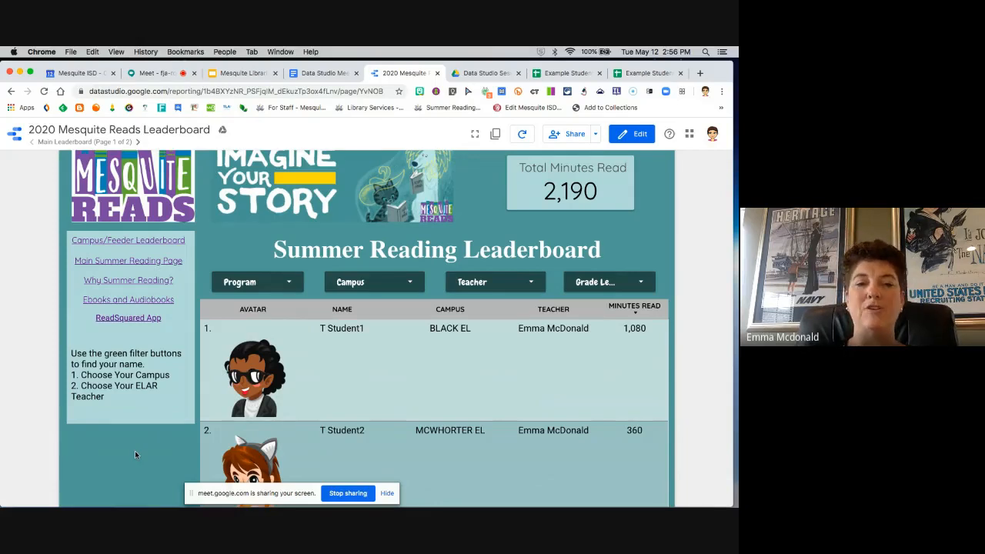
scroll(135, 454, "down", 1)
scroll(135, 454, "down", 3)
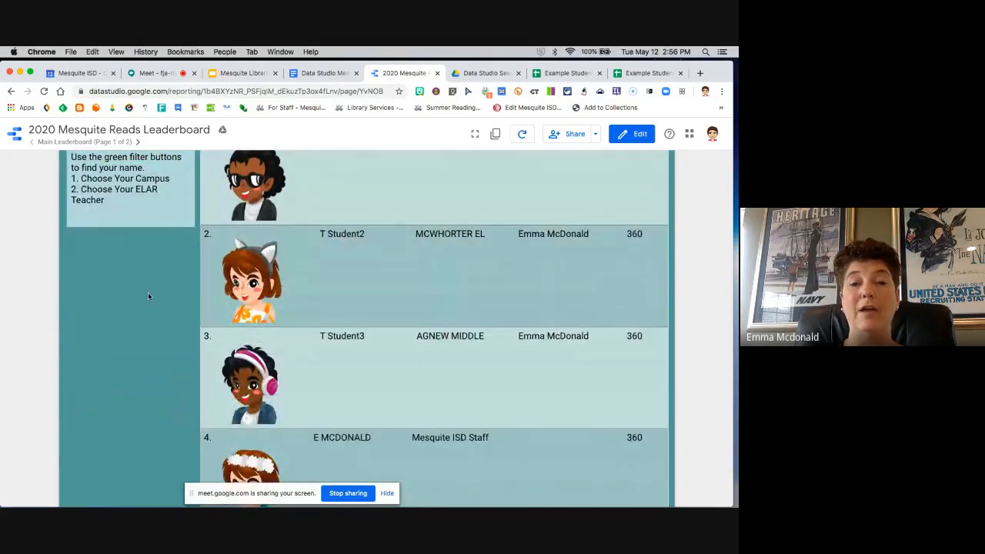
scroll(147, 292, "up", 4)
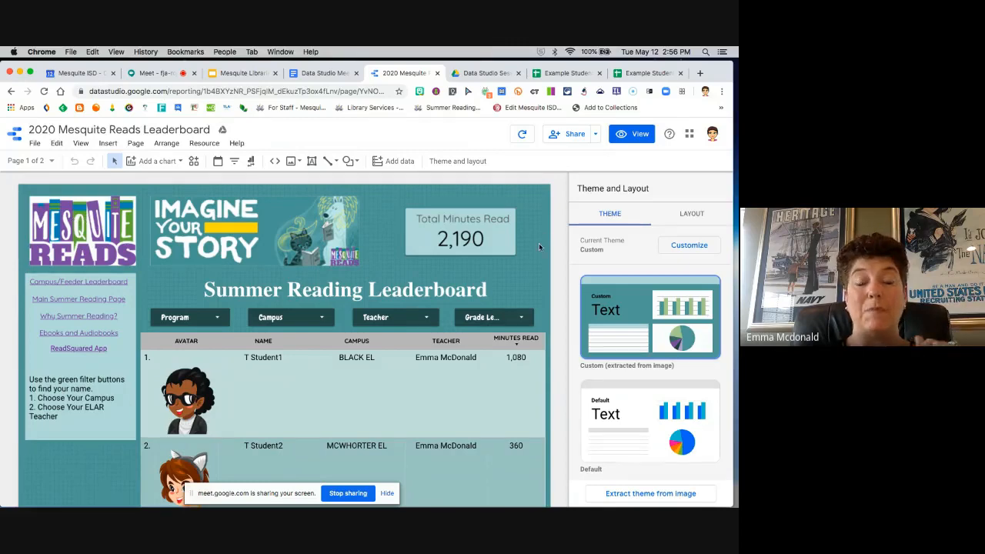
scroll(539, 247, "down", 2)
scroll(539, 247, "up", 2)
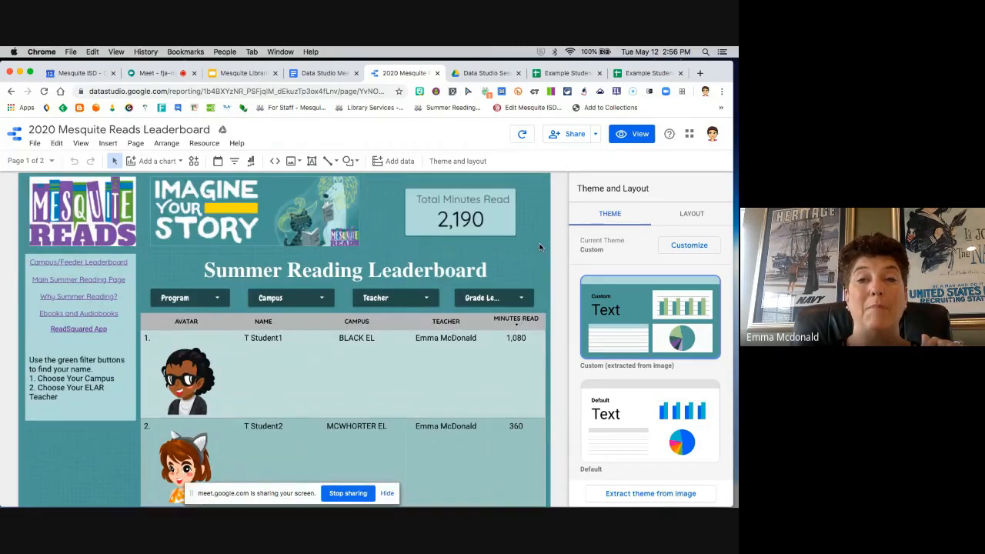
left_click(634, 134)
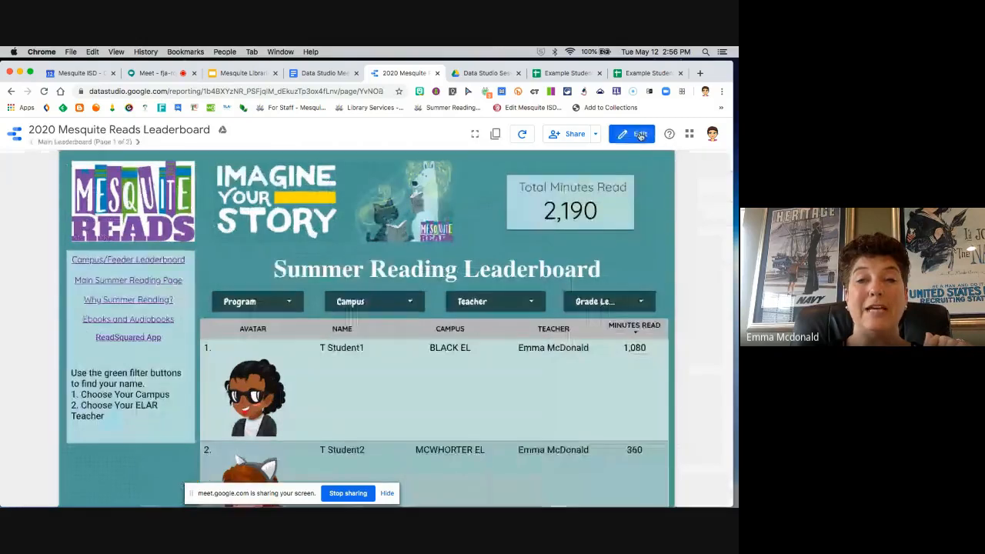
Step: Filter the Summer Reading Leaderboard to the BLACK EL campus only, and close the filter list
scroll(652, 279, "down", 2)
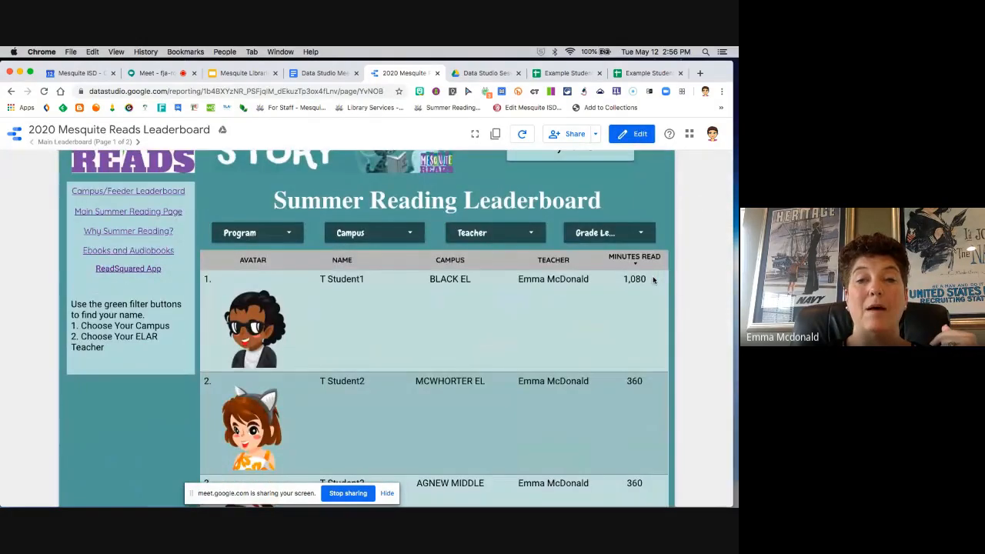
left_click(409, 235)
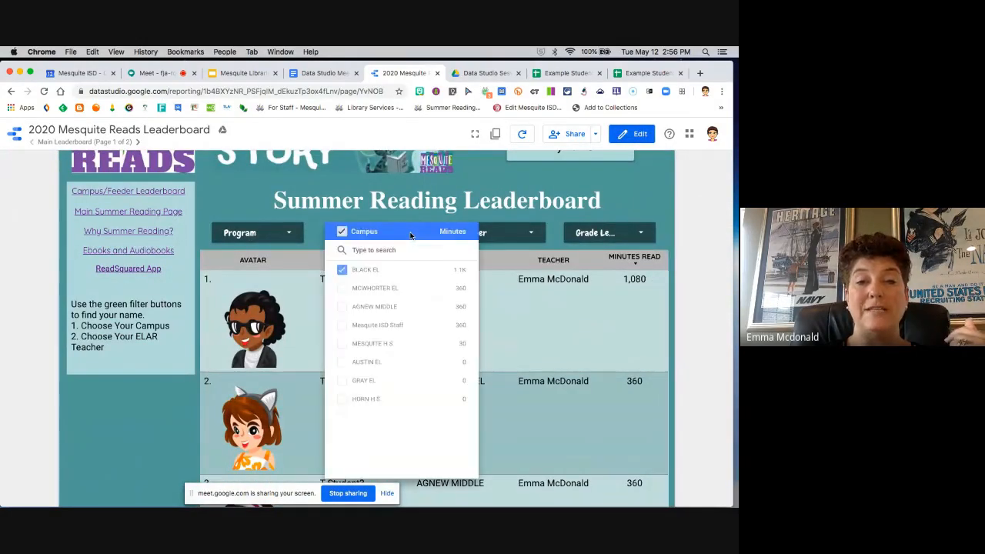
left_click(450, 270)
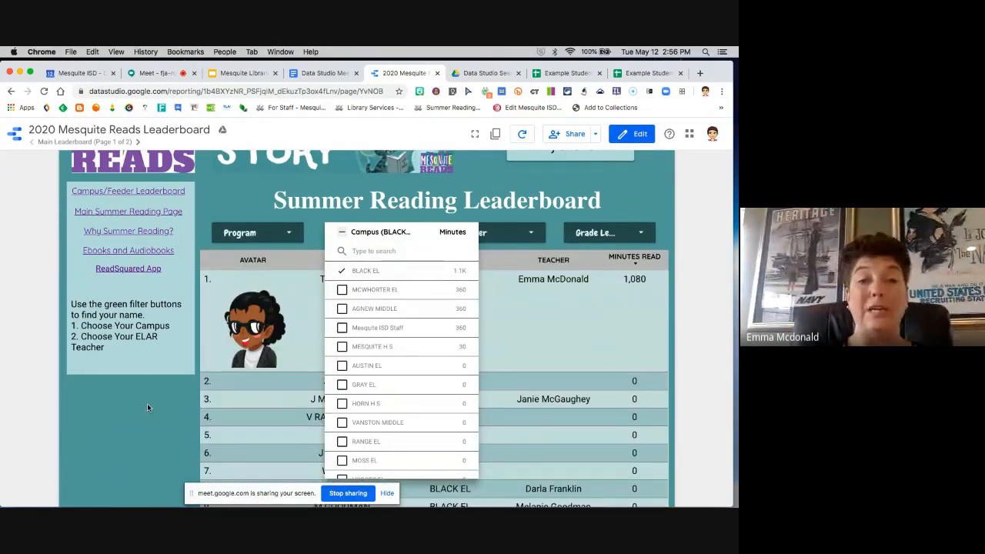
left_click(147, 404)
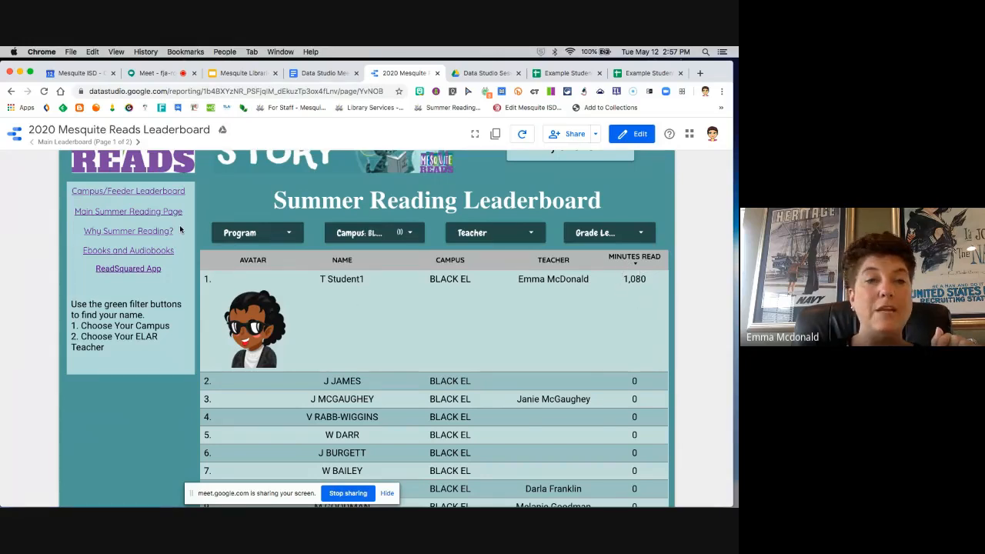
Step: Follow the report's link to the Campus/Feeder Leaderboard page and examine its table of campuses
left_click(167, 192)
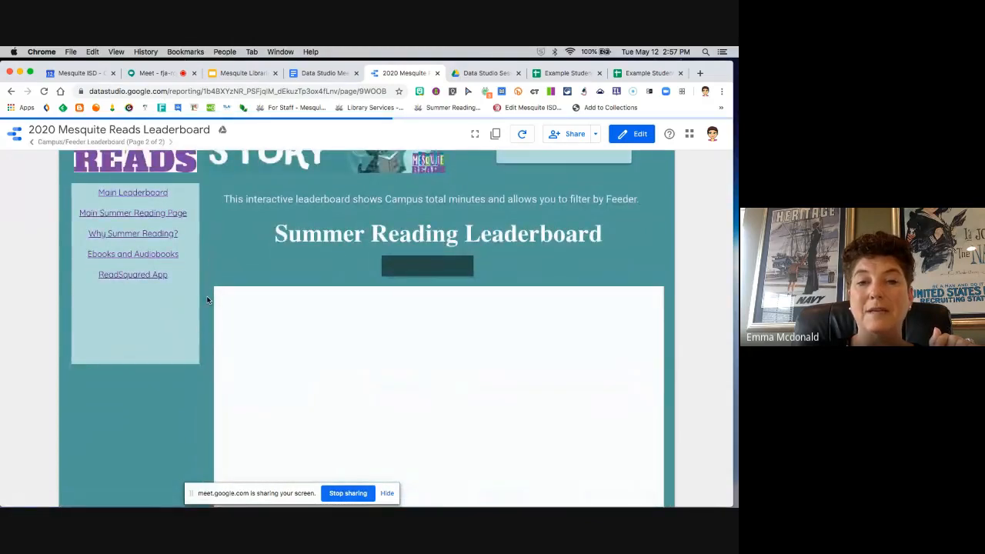
scroll(207, 300, "down", 2)
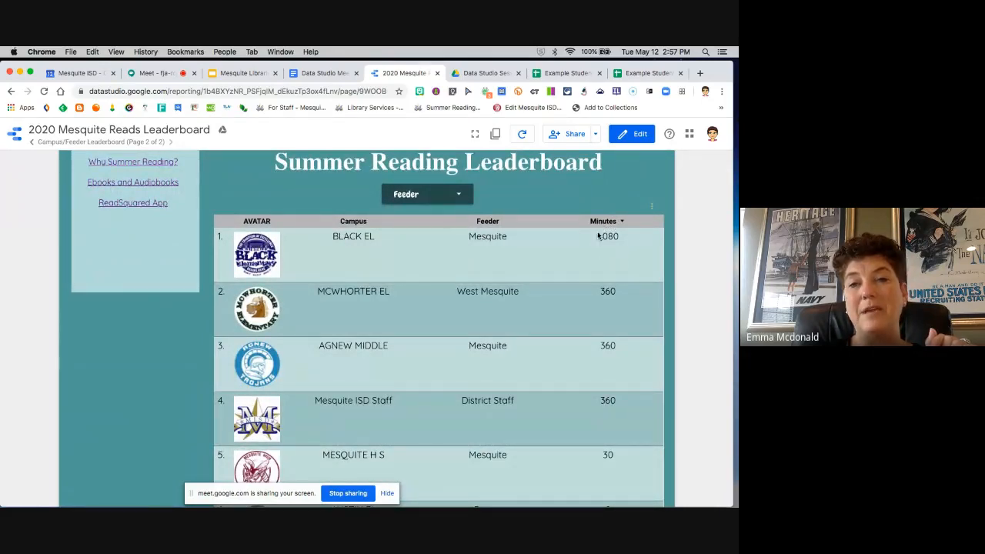
Step: Switch to the Google Meet call, open its chat to read the messages, and dismiss the YouTube notification
left_click(157, 73)
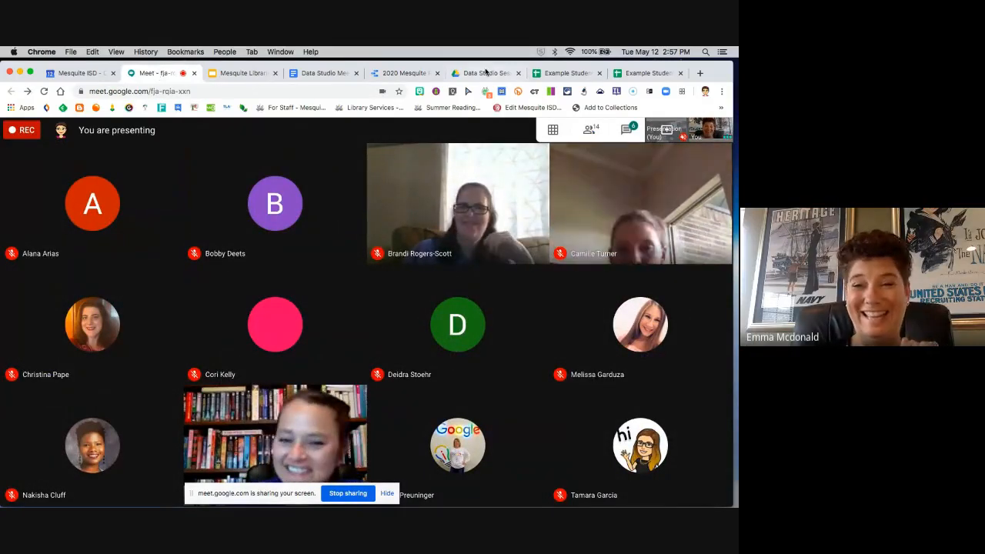
left_click(629, 140)
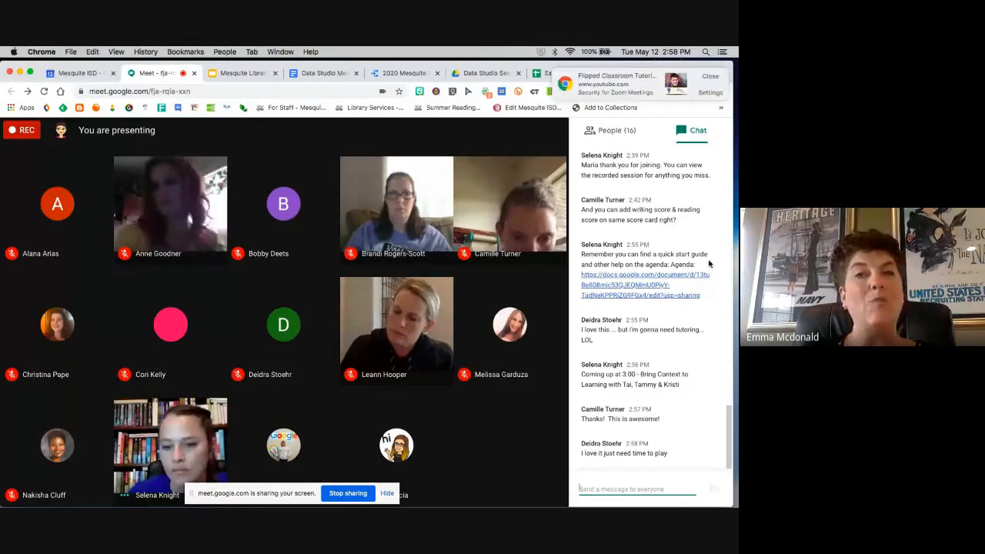
left_click(710, 76)
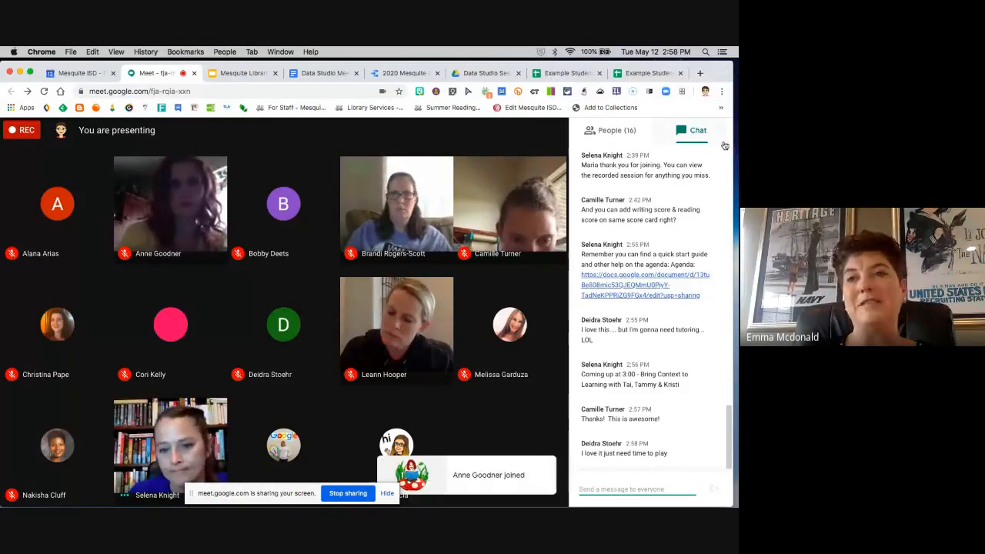